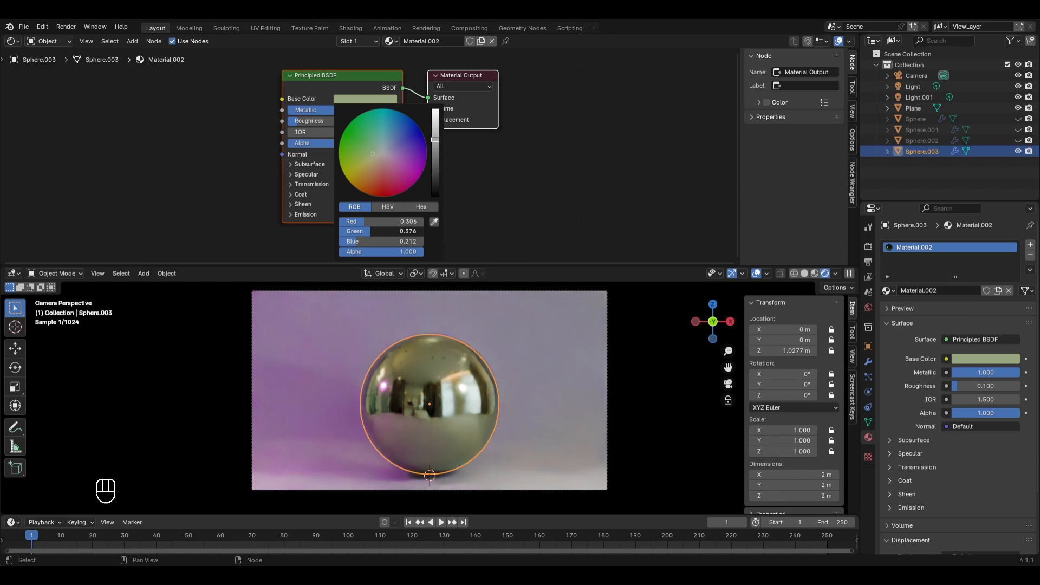
pyautogui.press('Tab')
pyautogui.write('0.611')
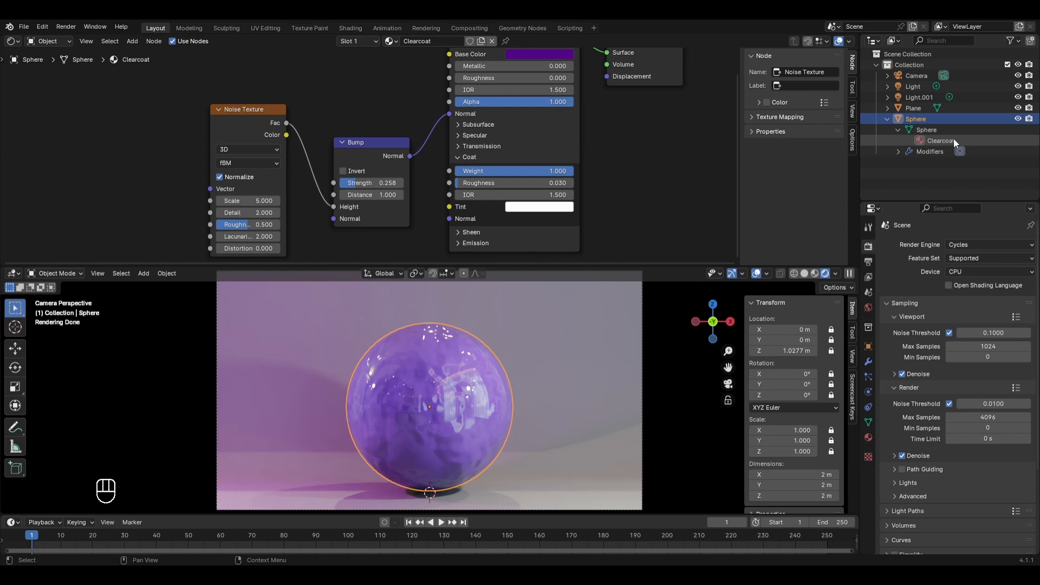
pyautogui.click(954, 140)
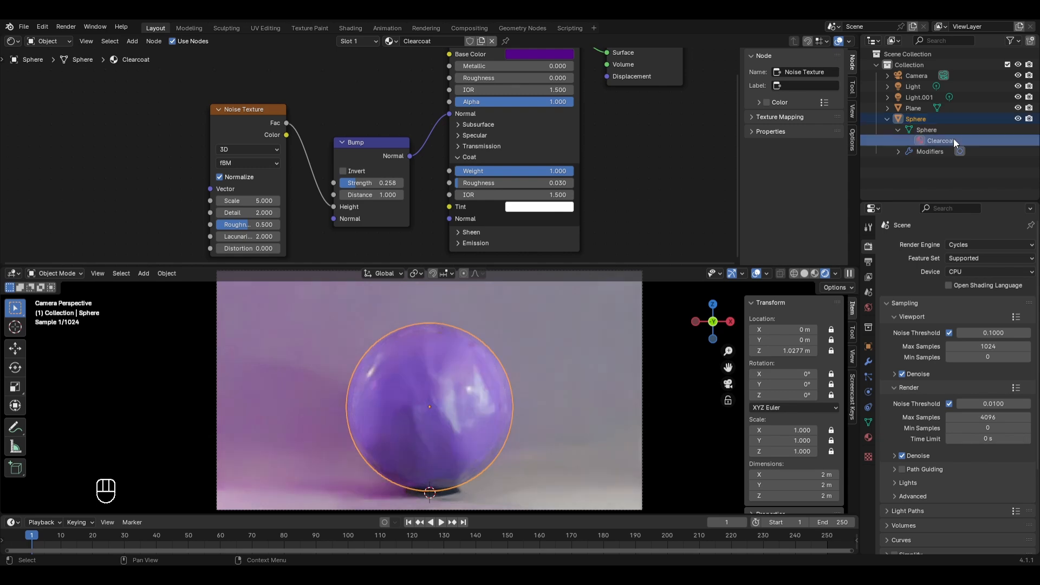
pyautogui.rightClick(953, 140)
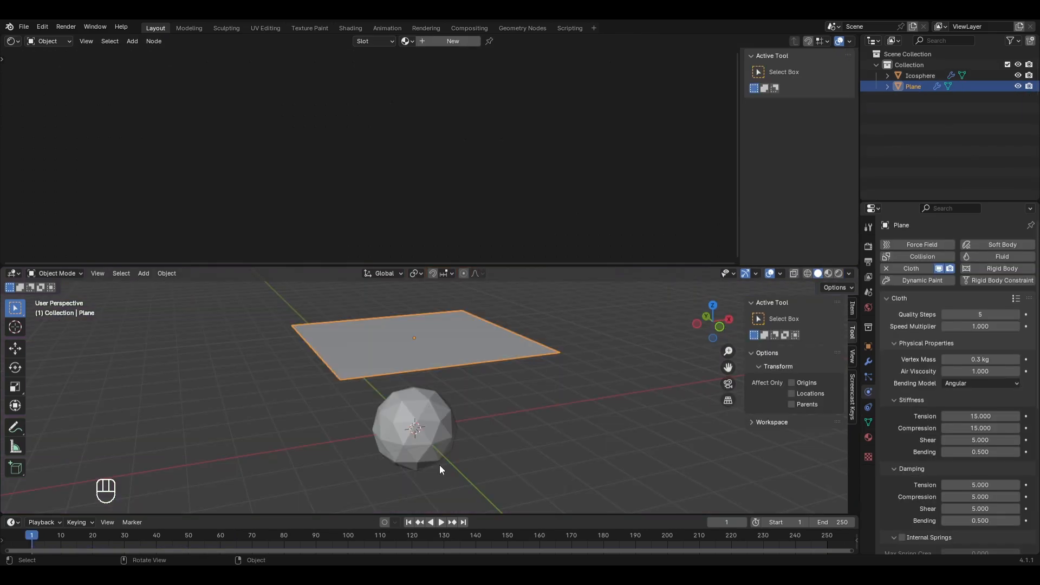
pyautogui.press('space')
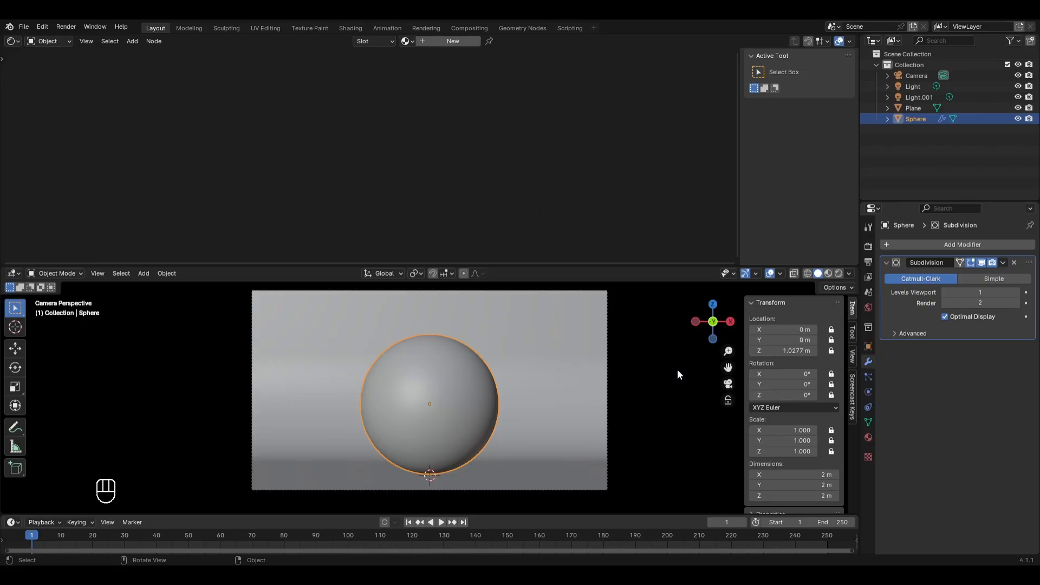
# Switch the camera view to rendered shading and show the scene's render settings.
pyautogui.click(837, 274)
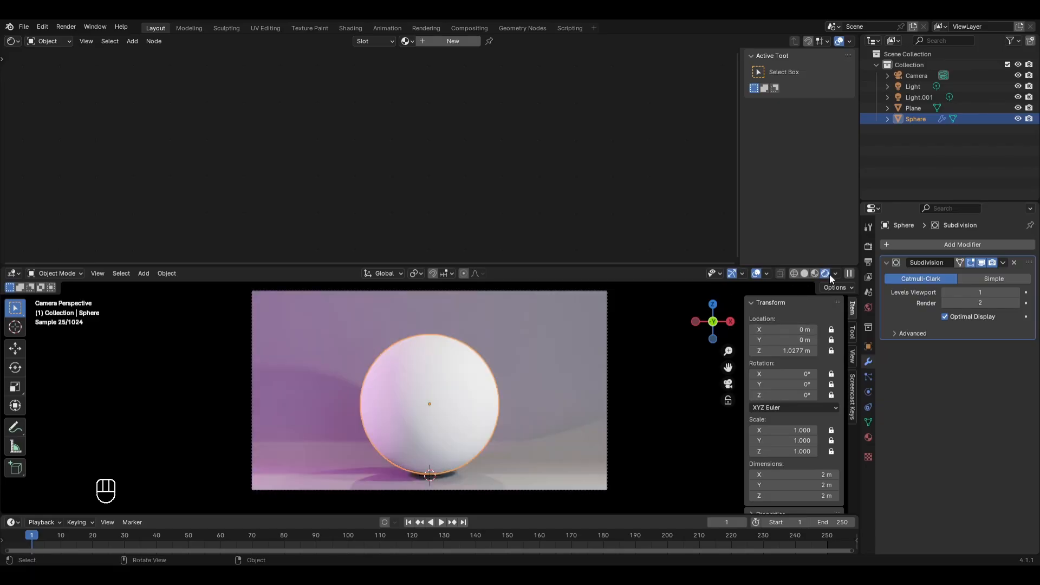
pyautogui.click(868, 247)
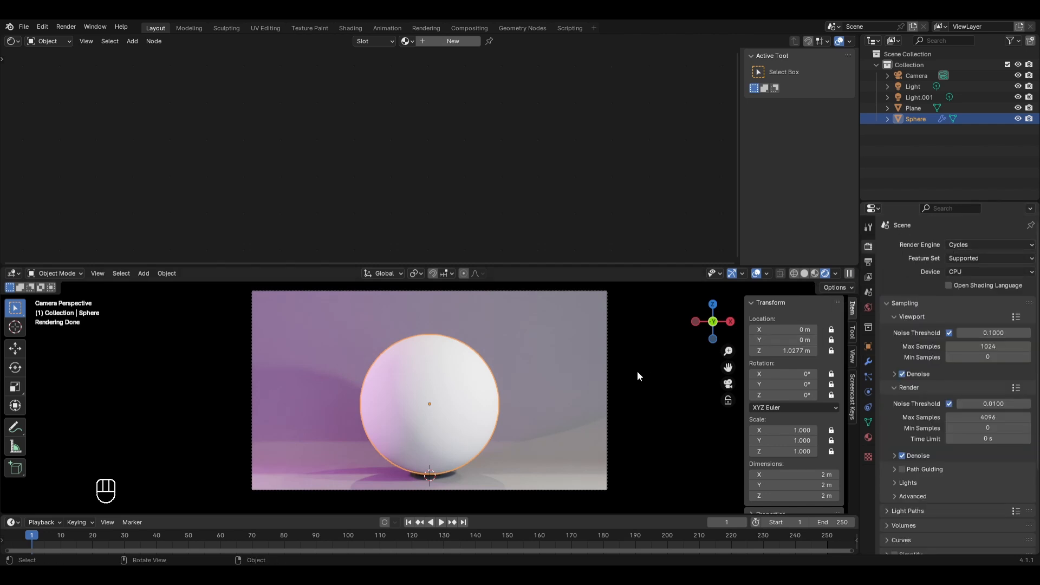
# Create a new material for the sphere and lower its Roughness to about 0.068.
pyautogui.click(462, 42)
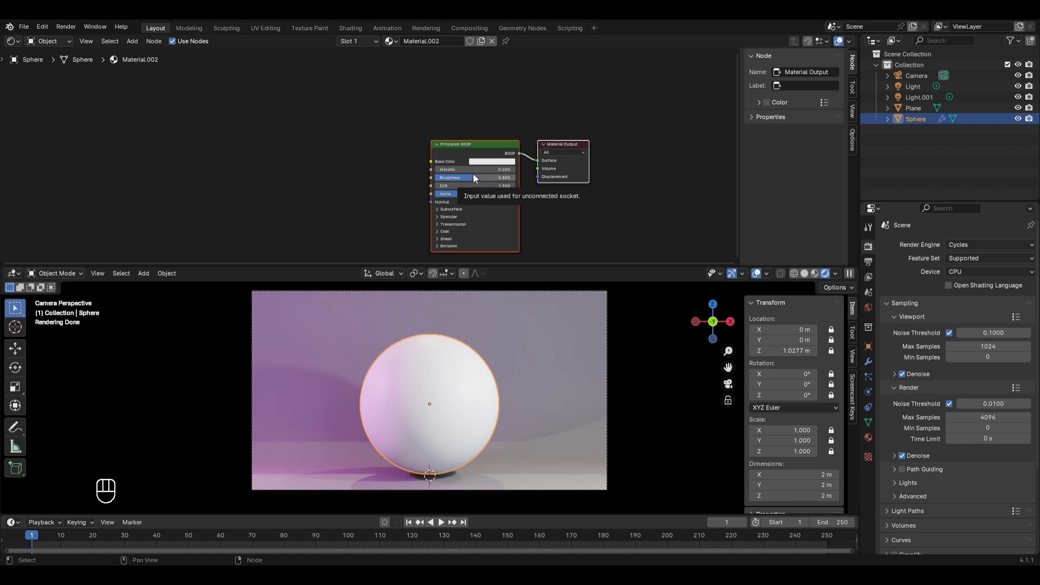
pyautogui.scroll(2, 473, 181)
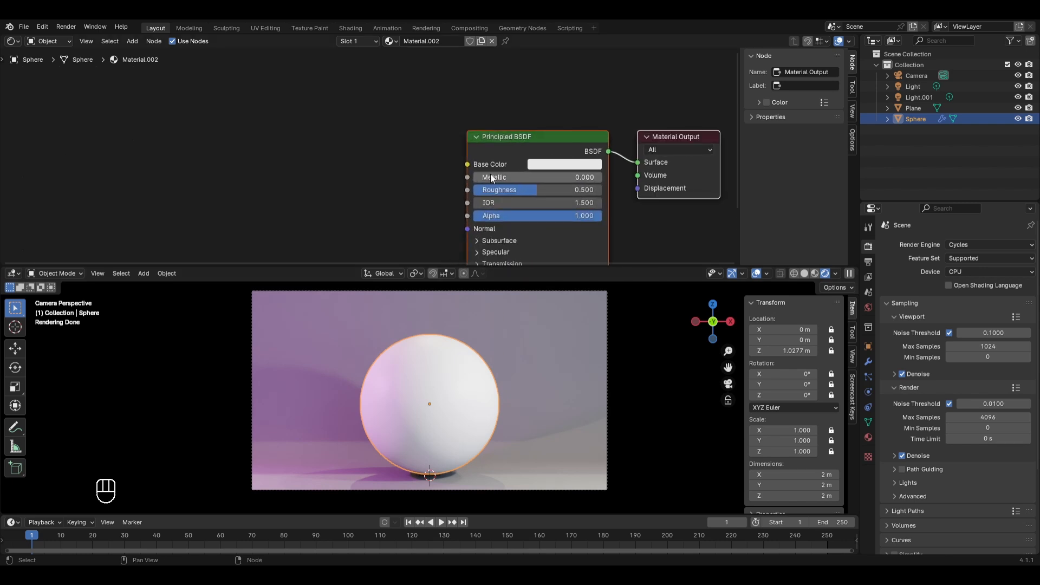
pyautogui.moveTo(507, 189); pyautogui.dragTo(450, 190)
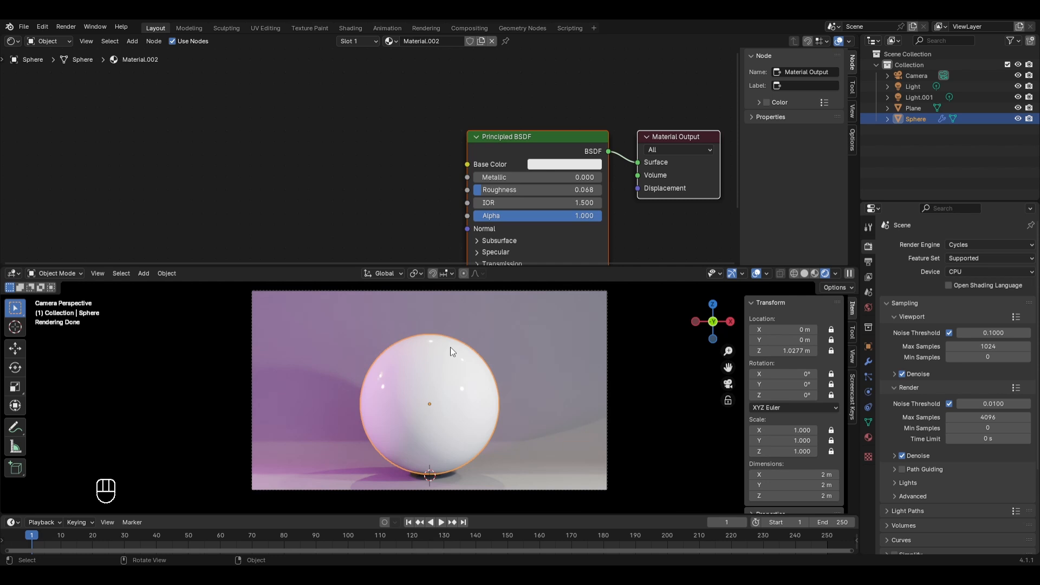
# Colour the sphere's material purple with hue about 0.722 and saturation about 0.998, and set its Roughness to 0.
pyautogui.click(554, 164)
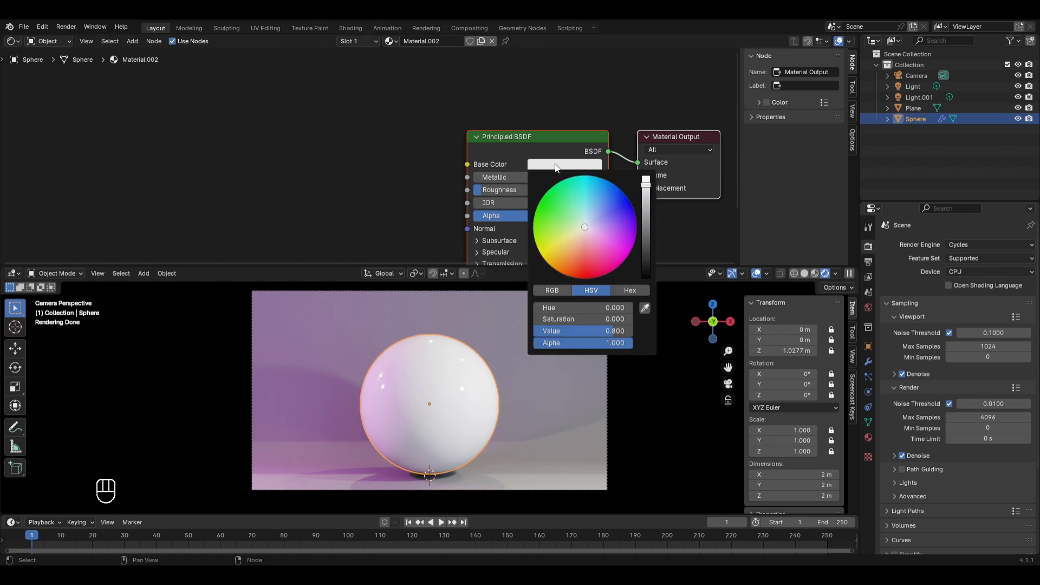
pyautogui.moveTo(594, 213); pyautogui.dragTo(609, 224)
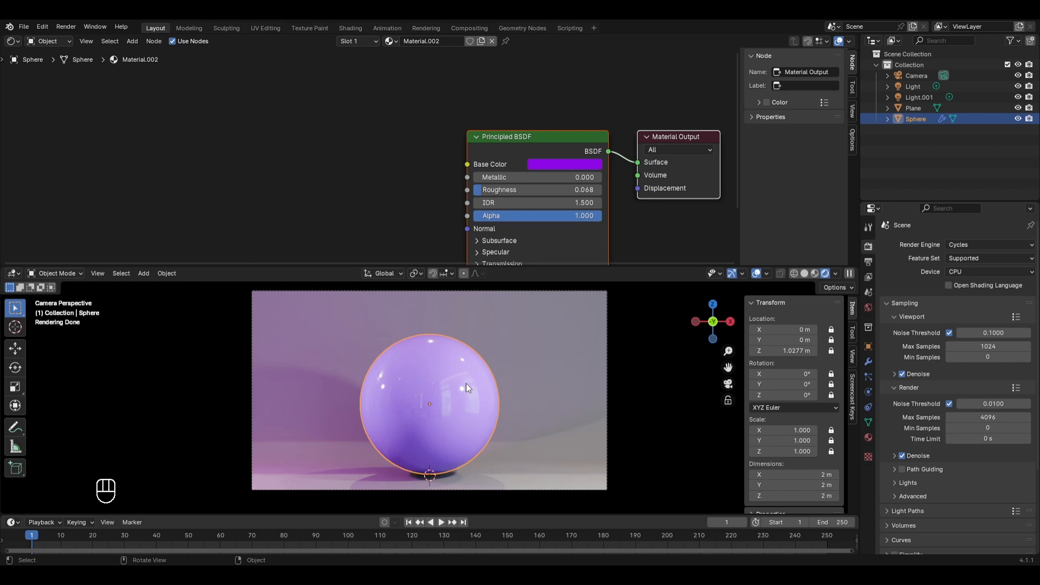
pyautogui.click(511, 190)
pyautogui.write('0')
pyautogui.press('Return')
# Darken the purple base colour of the sphere's material by lowering its brightness value.
pyautogui.click(578, 168)
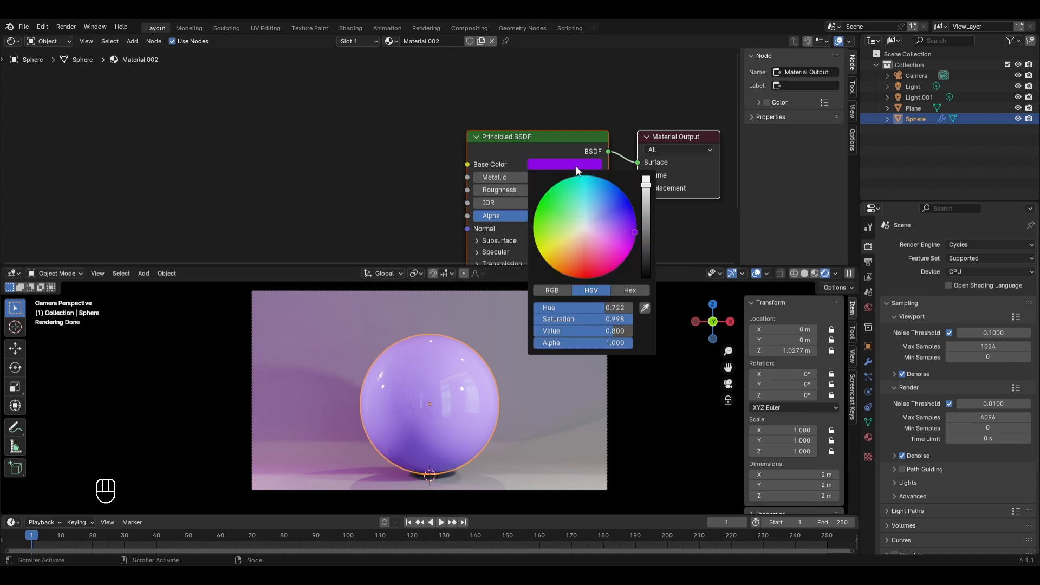
pyautogui.hotkey('ctrl', 'z')
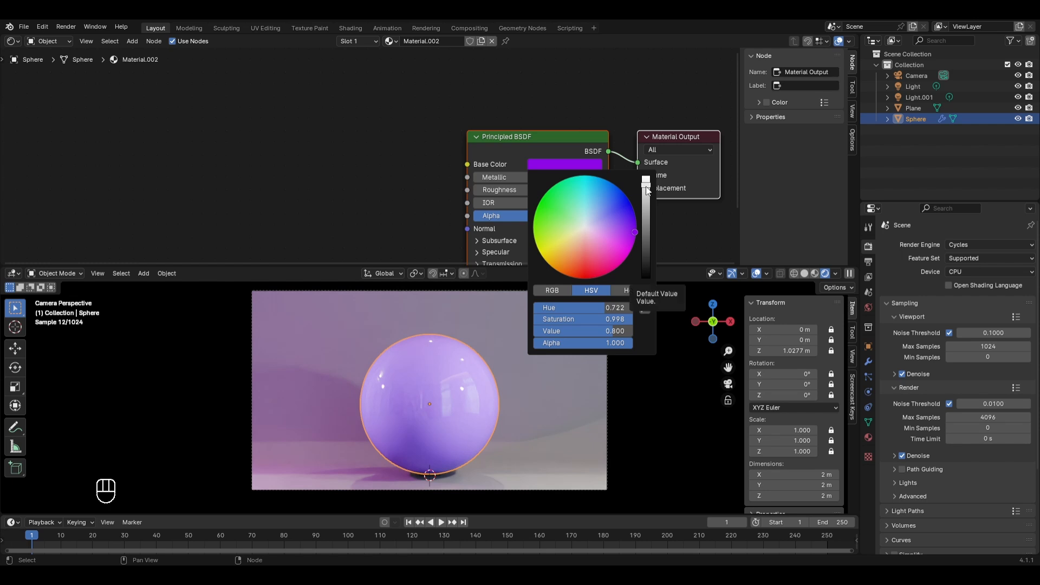
pyautogui.moveTo(648, 191); pyautogui.dragTo(647, 227)
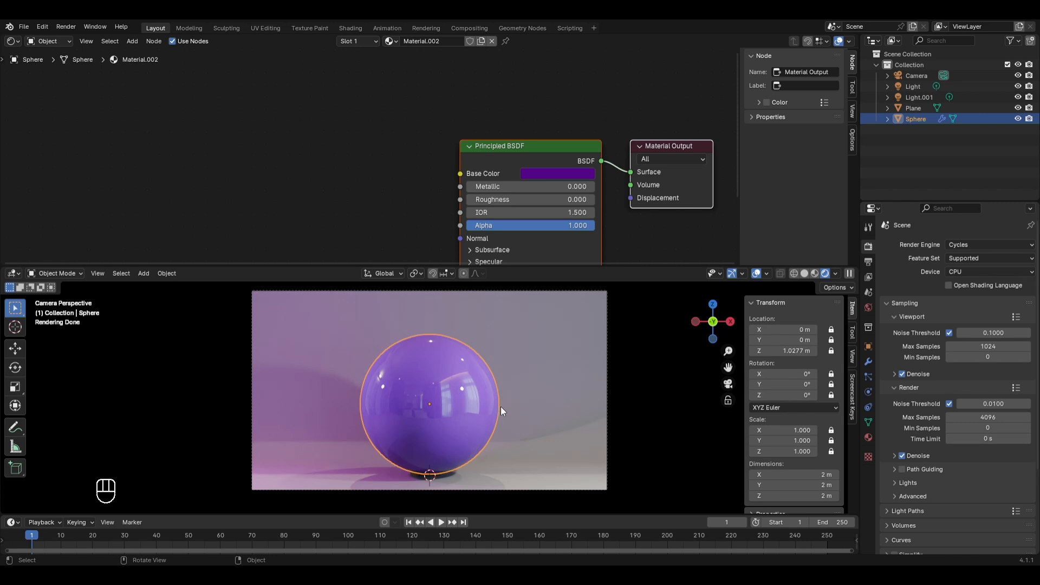
# Expand the Coat settings of the Principled BSDF and set the coat Weight to 1.
pyautogui.moveTo(530, 226); pyautogui.dragTo(520, 152, button='middle')
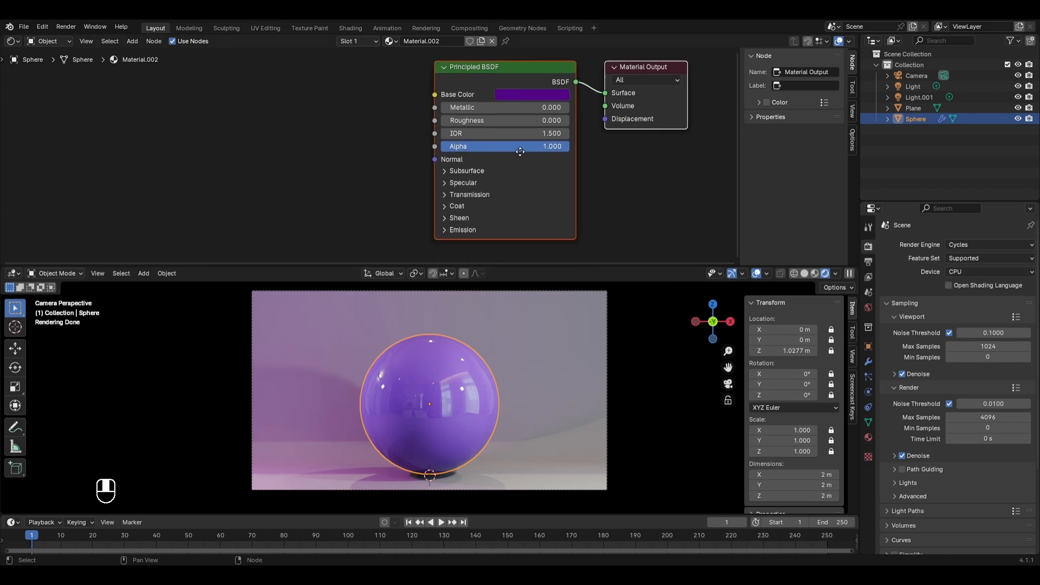
pyautogui.click(455, 208)
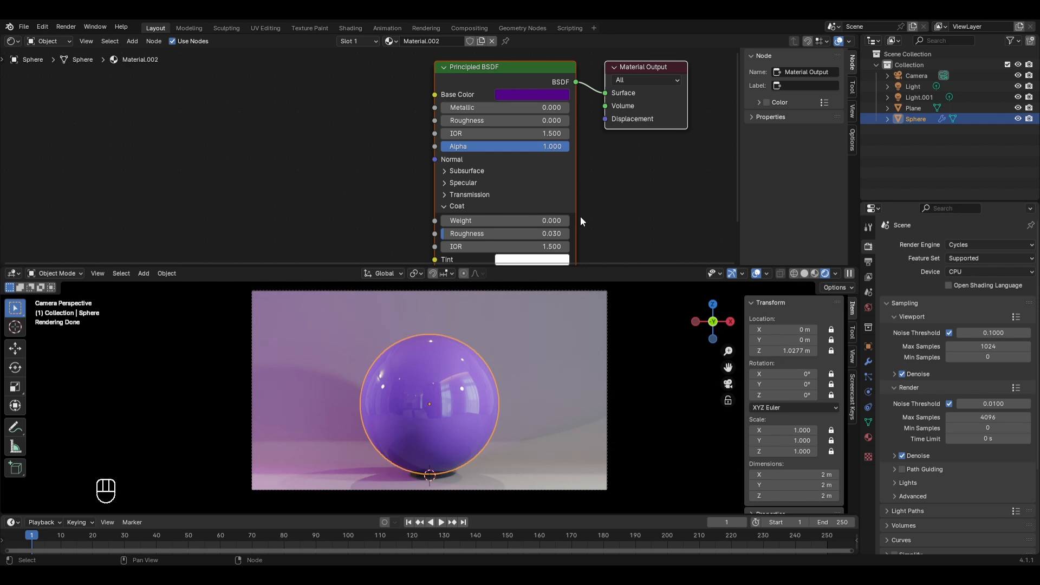
pyautogui.click(526, 222)
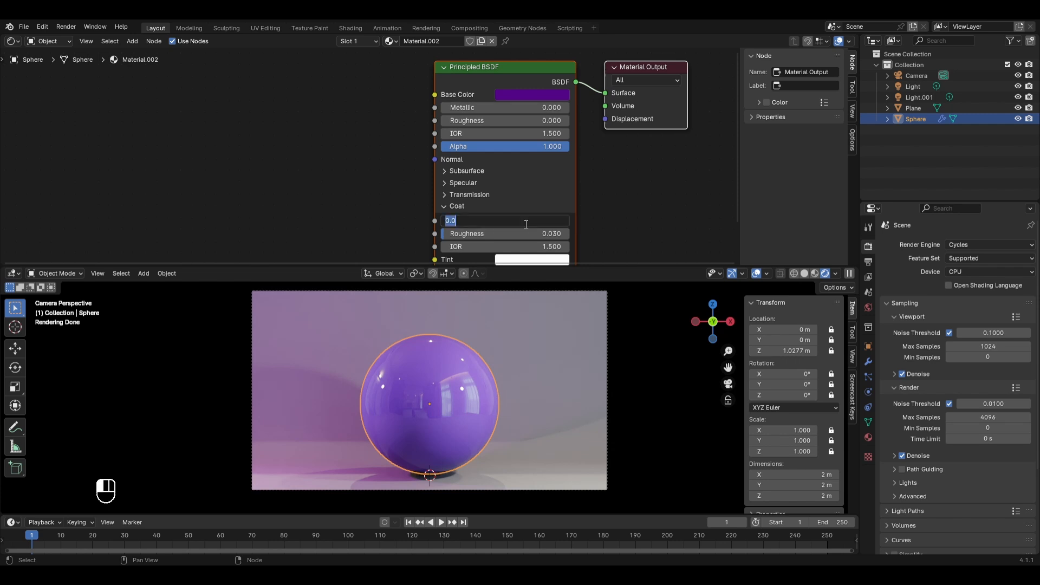
pyautogui.write('1')
pyautogui.press('Return')
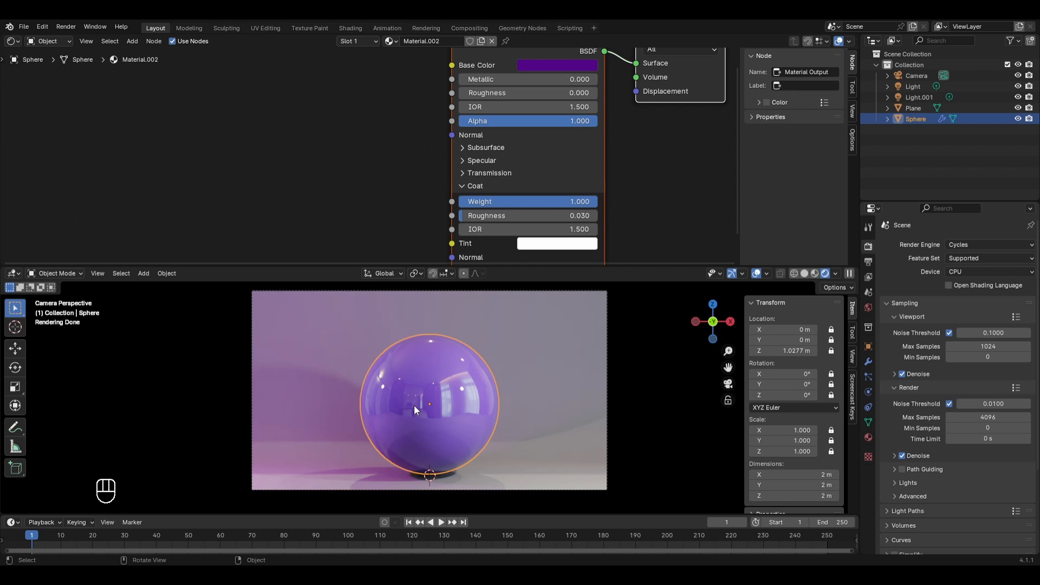
# Add a Noise Texture node to the left of the Principled BSDF node.
pyautogui.scroll(-1, 389, 174)
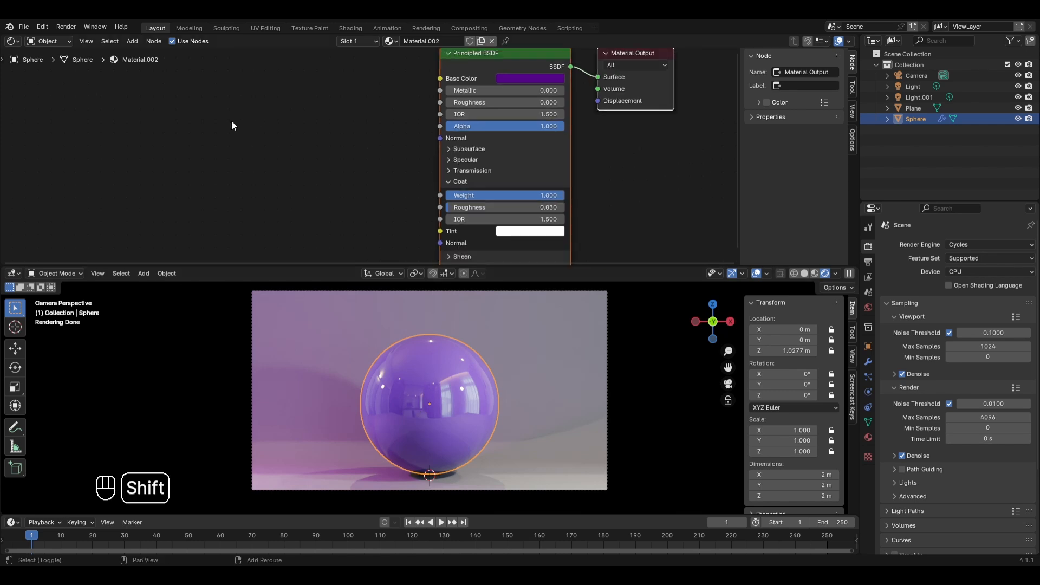
pyautogui.hotkey('shift', 'a')
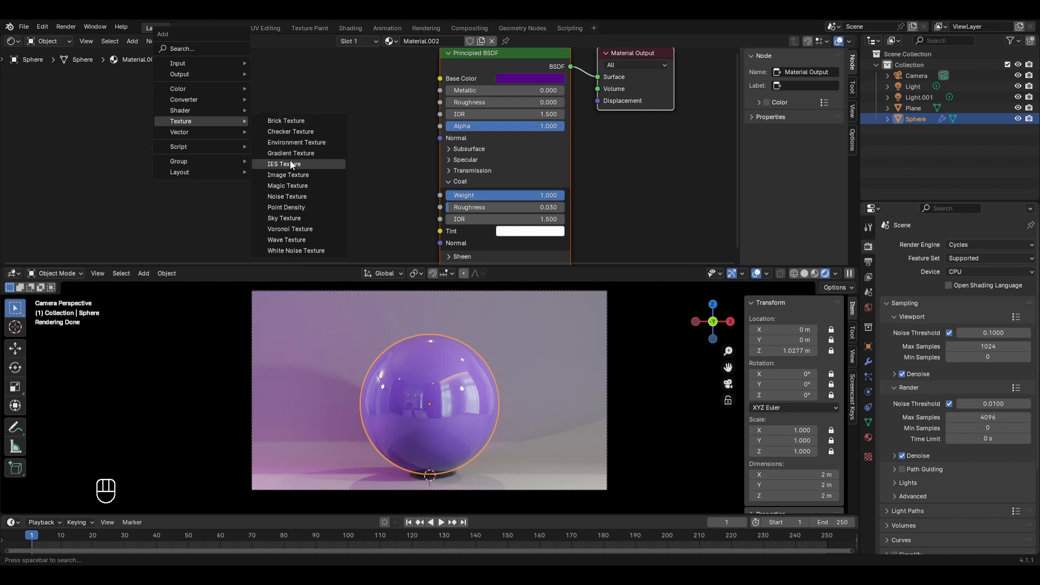
pyautogui.click(292, 196)
pyautogui.click(201, 131)
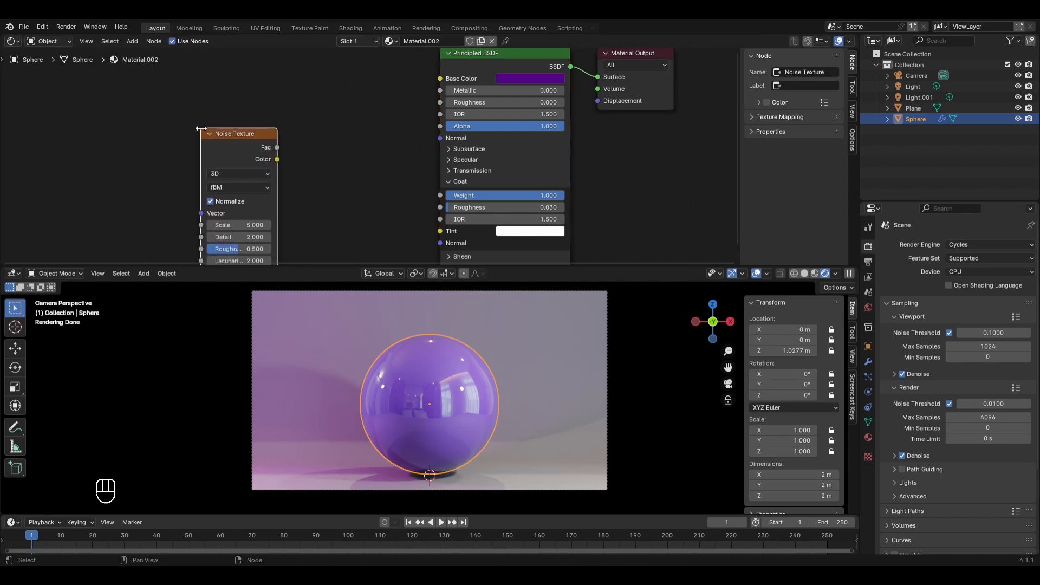
pyautogui.keyDown('shift'); pyautogui.scroll(-2, 375, 173); pyautogui.keyUp('shift')
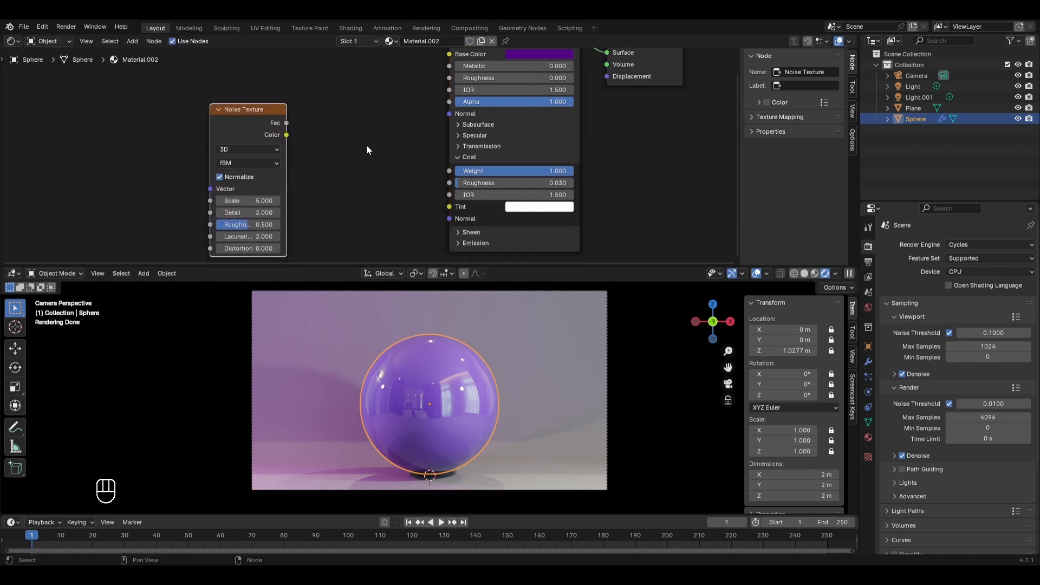
# Add a Bump node between the Noise Texture and Principled BSDF, and connect the noise Fac output to its Height.
pyautogui.hotkey('shift', 'a')
pyautogui.moveTo(332, 142)
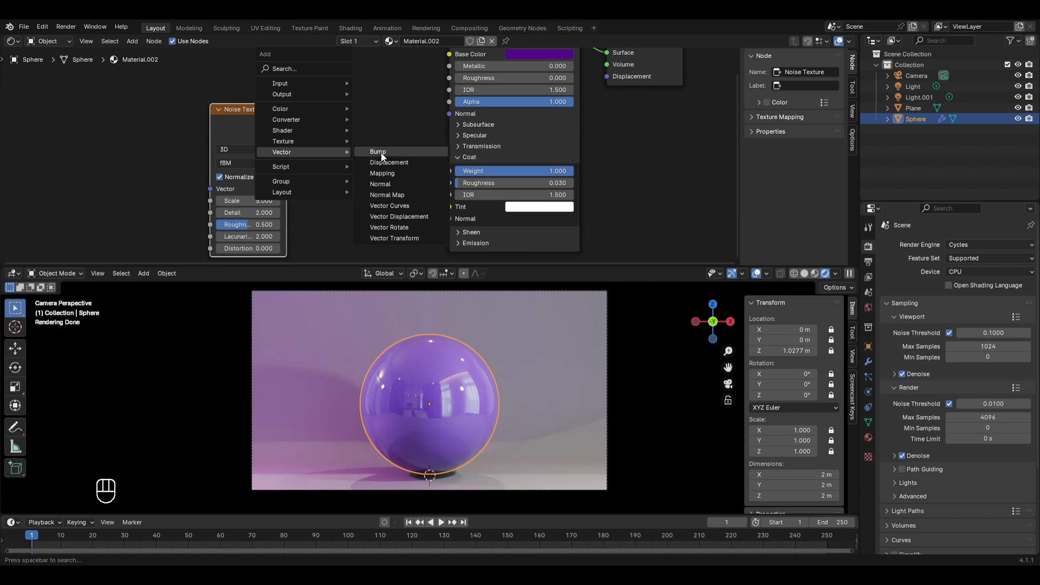
pyautogui.click(381, 152)
pyautogui.click(333, 137)
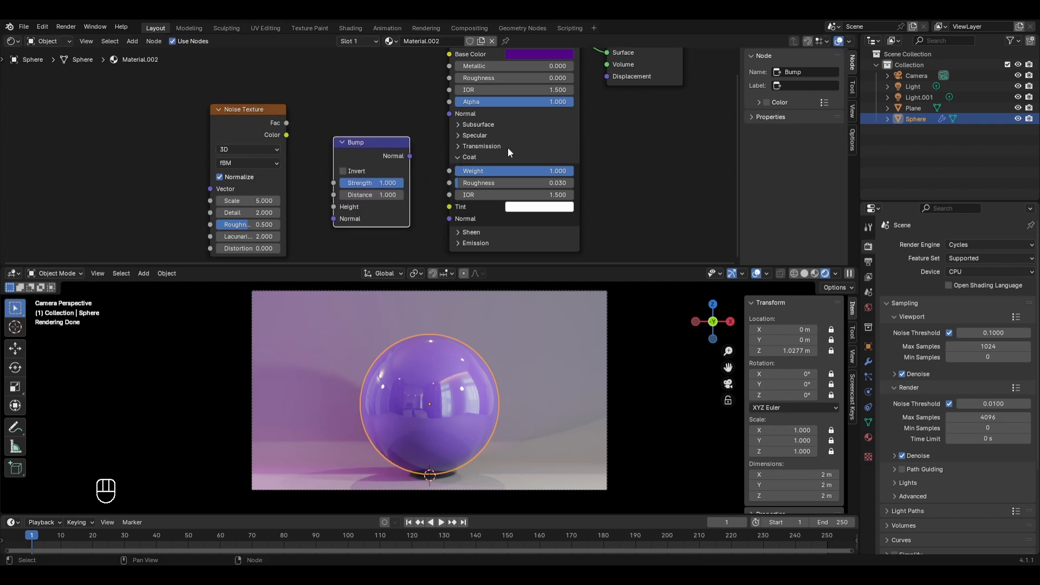
pyautogui.moveTo(286, 122); pyautogui.dragTo(333, 207)
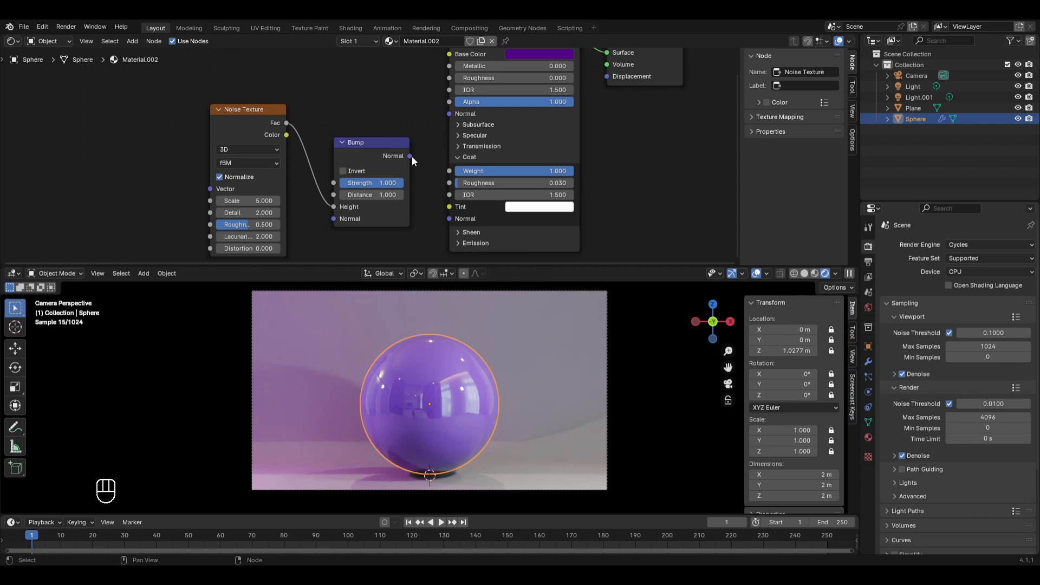
# Connect the Bump node's Normal output to the Principled BSDF's main Normal input and reduce the bump Strength to about 0.258.
pyautogui.moveTo(410, 157); pyautogui.dragTo(445, 111)
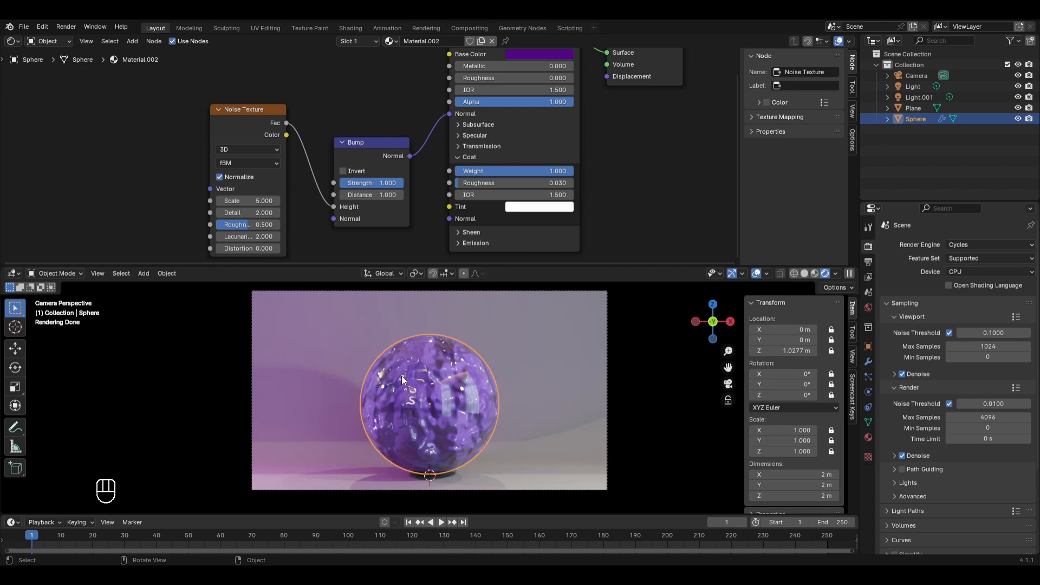
pyautogui.moveTo(390, 184); pyautogui.dragTo(356, 182)
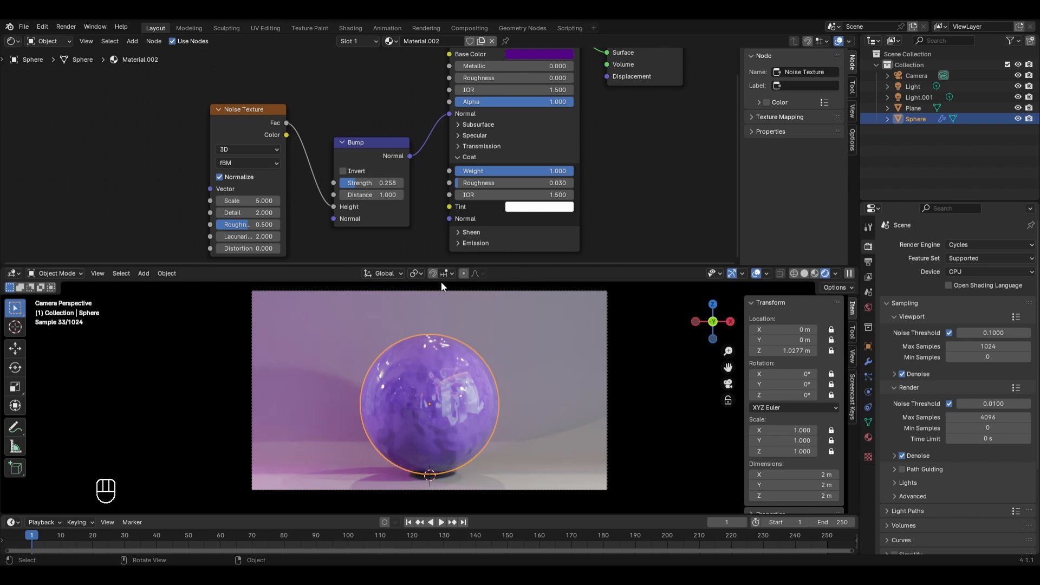
pyautogui.scroll(2, 560, 438)
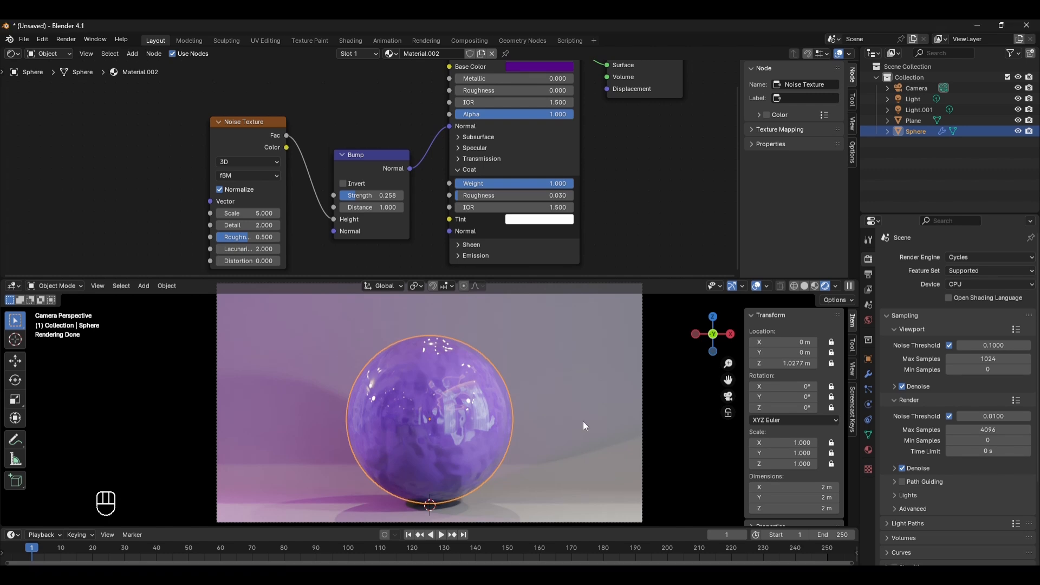
# Save the project in the Materials folder as Mat2.blend.
pyautogui.hotkey('ctrl', 's')
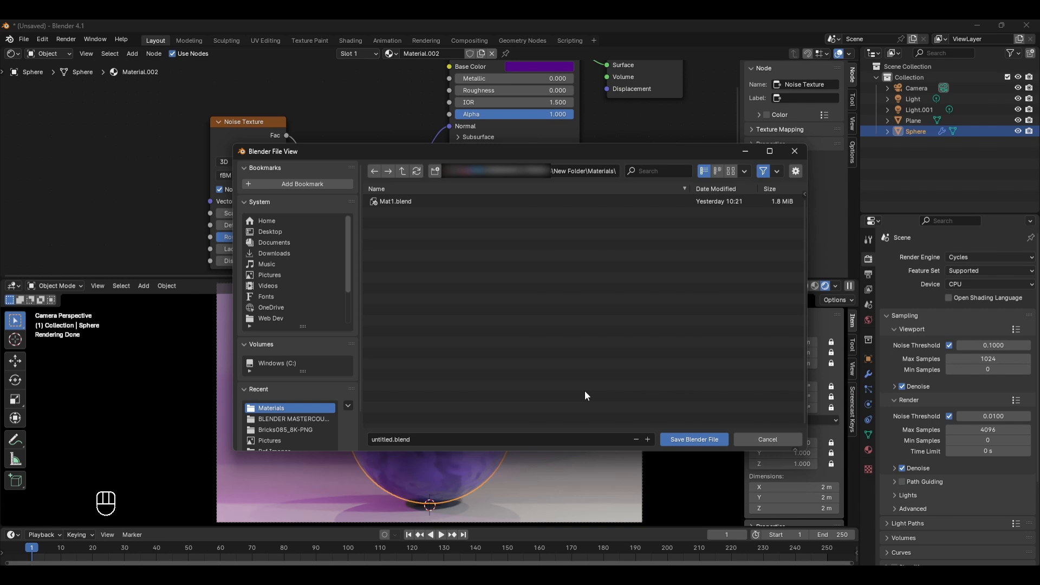
pyautogui.click(480, 439)
pyautogui.write('Mat2')
pyautogui.press('Return')
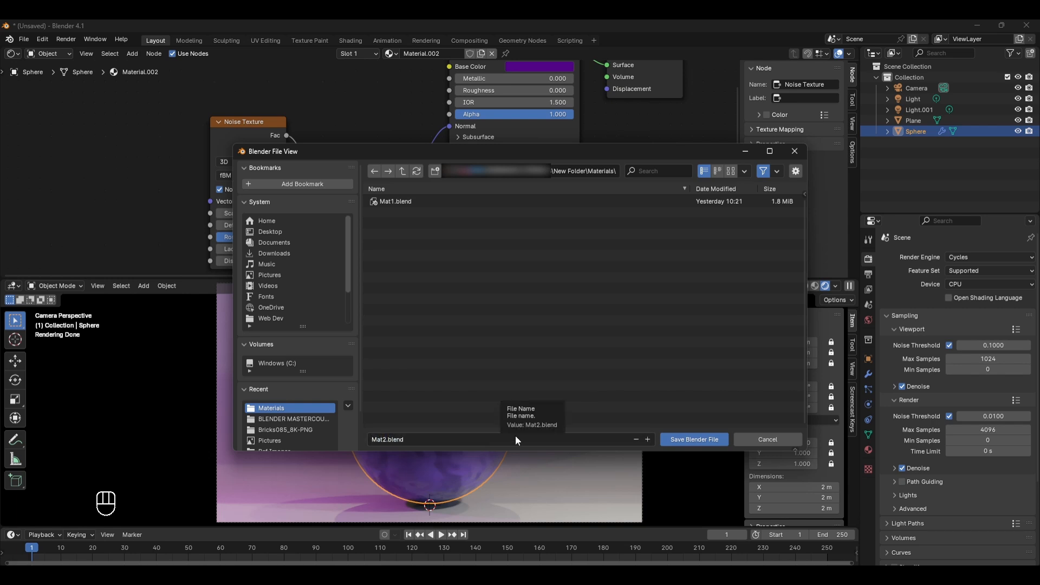
pyautogui.click(684, 439)
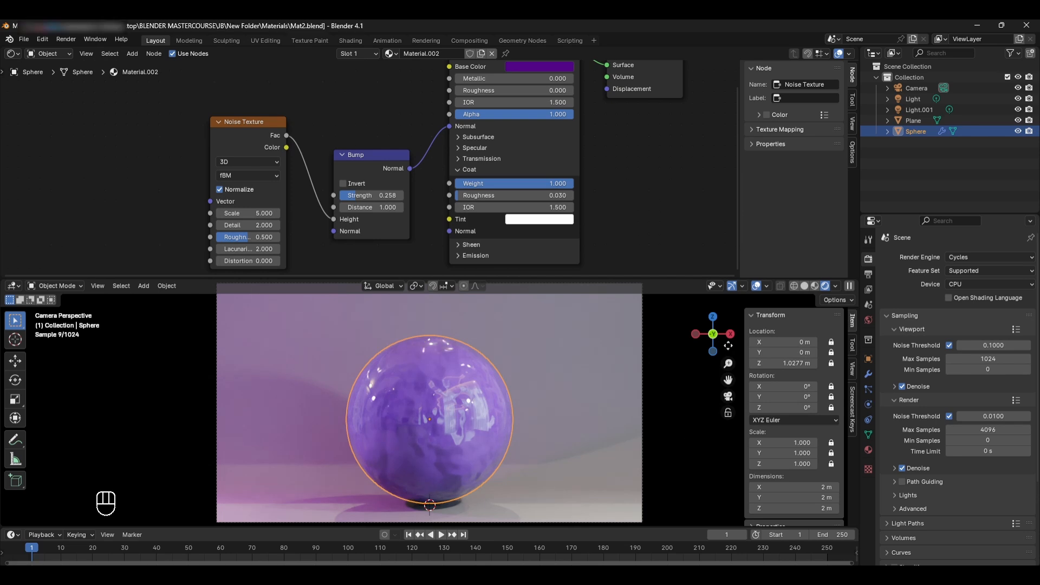
# Rename the sphere's material to Clearcoat.
pyautogui.click(436, 53)
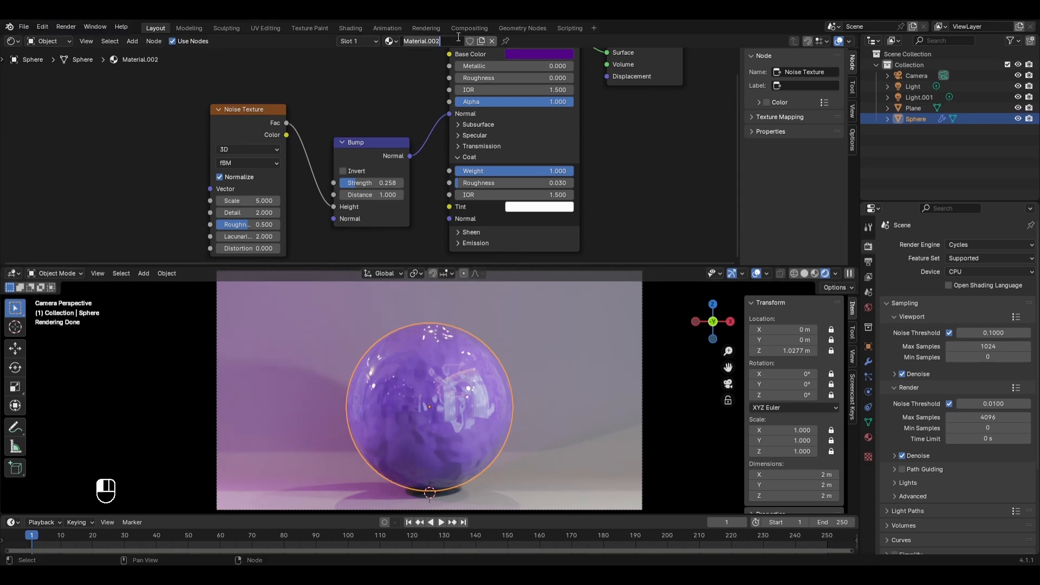
pyautogui.write('Clearcoat')
pyautogui.press('Return')
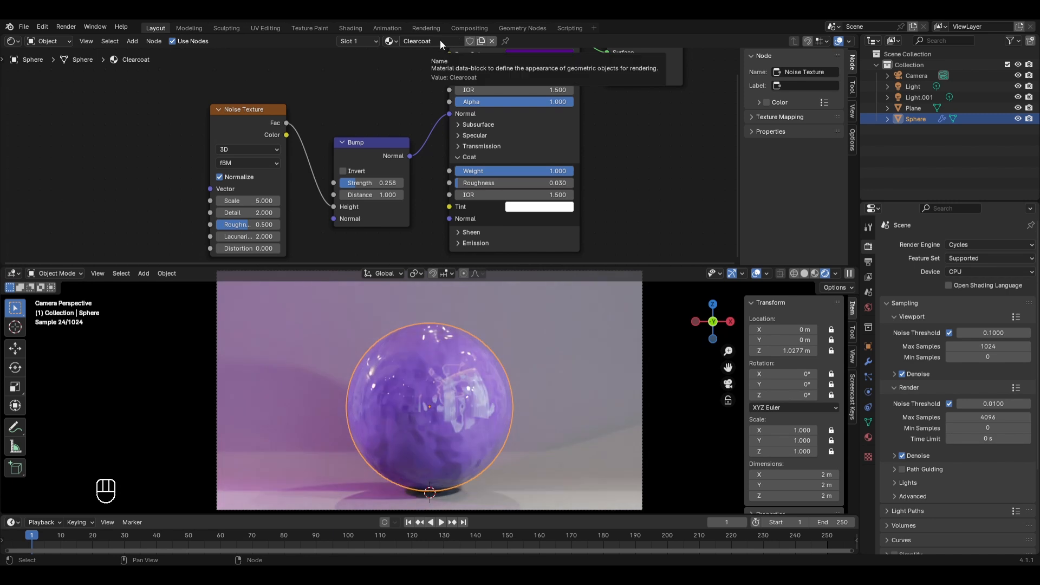
# Mark the sphere's Clearcoat material as an asset from its entry in the scene hierarchy.
pyautogui.click(887, 119)
pyautogui.click(897, 129)
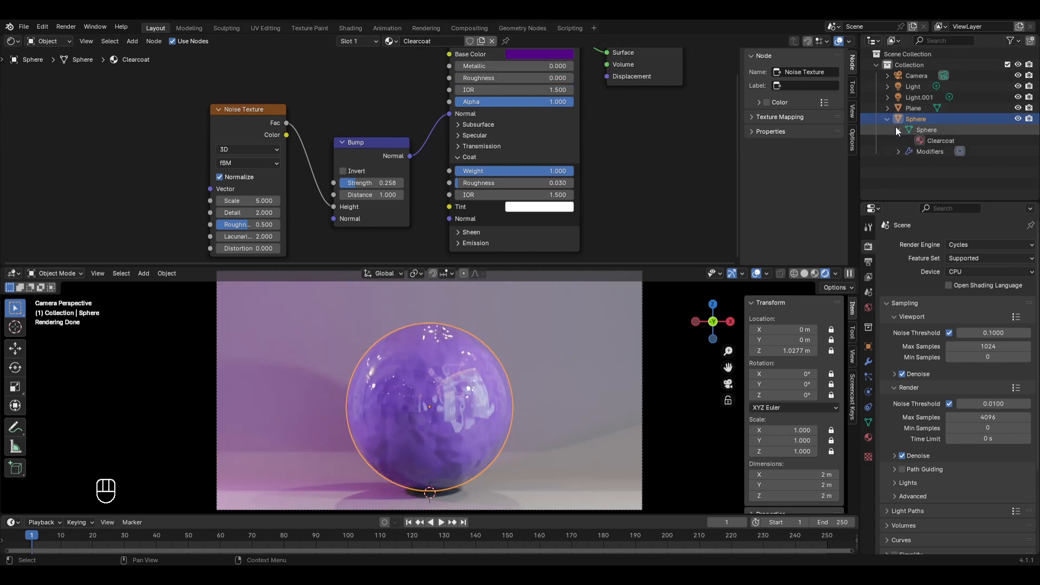
pyautogui.rightClick(954, 141)
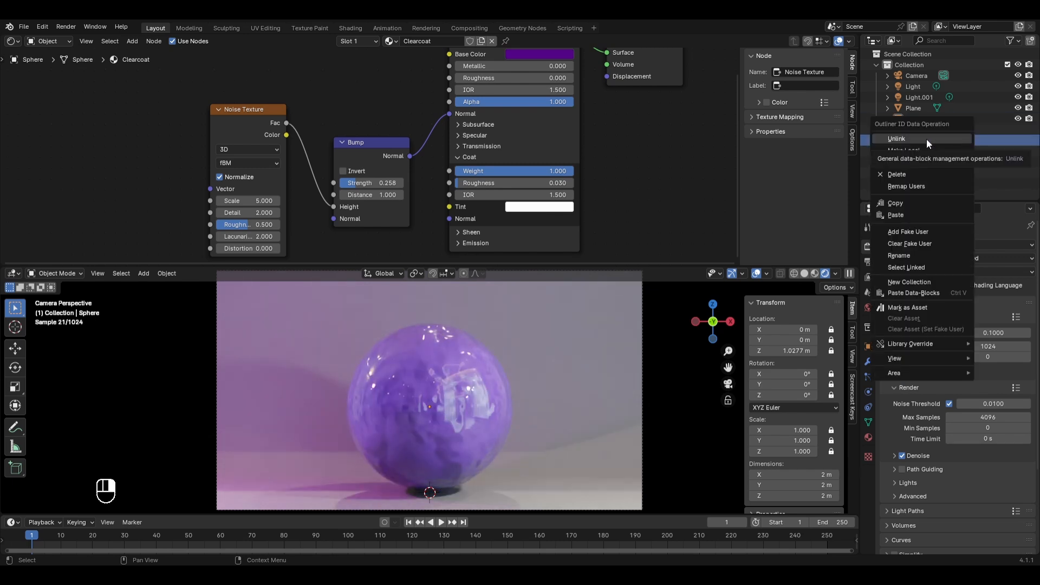
pyautogui.click(908, 306)
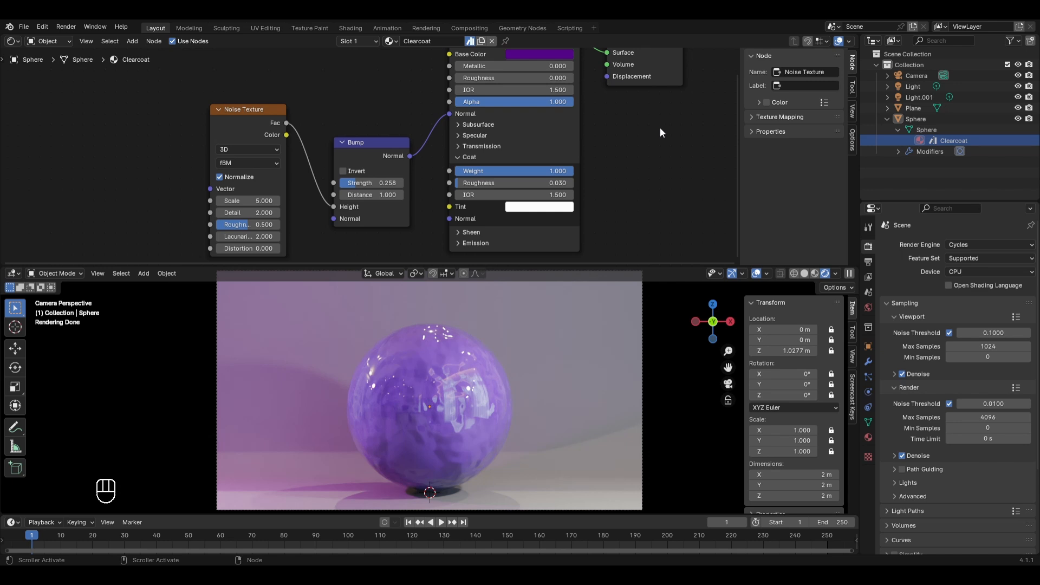
# Show the Asset Browser in place of the Shader Editor, limit it to the User Library and select the Clearcoat material.
pyautogui.click(12, 42)
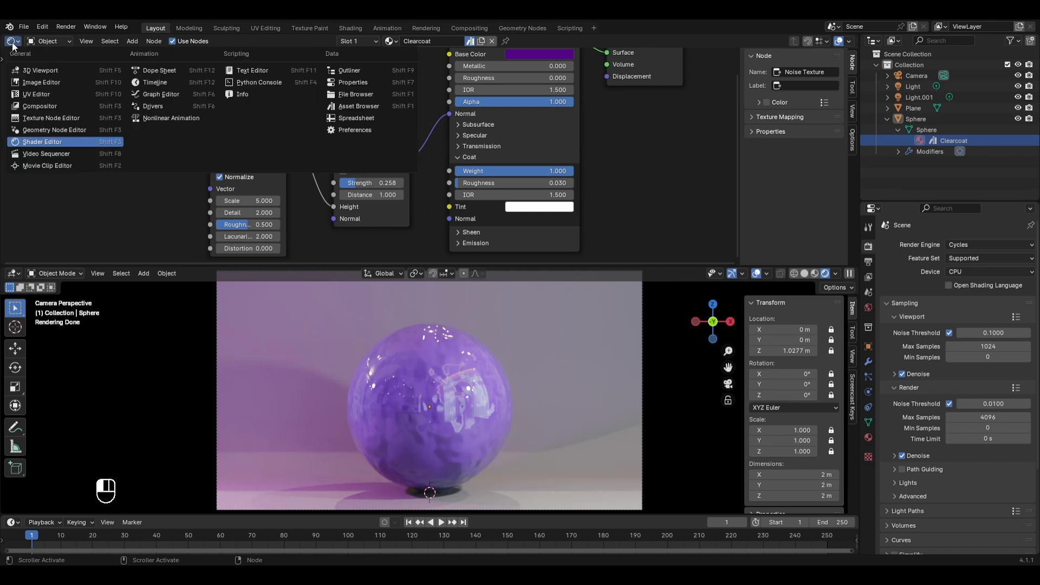
pyautogui.click(331, 106)
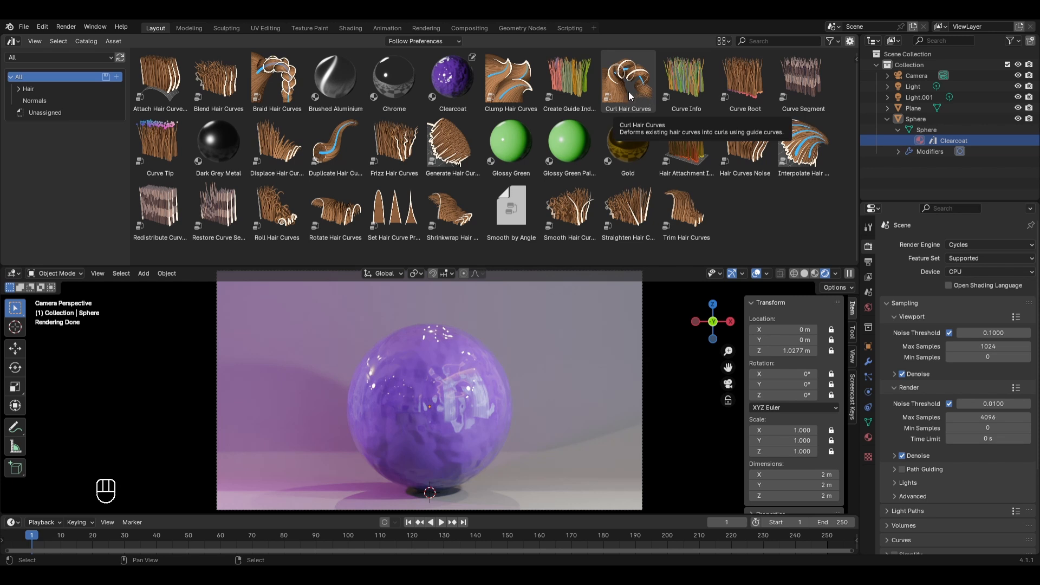
pyautogui.click(93, 61)
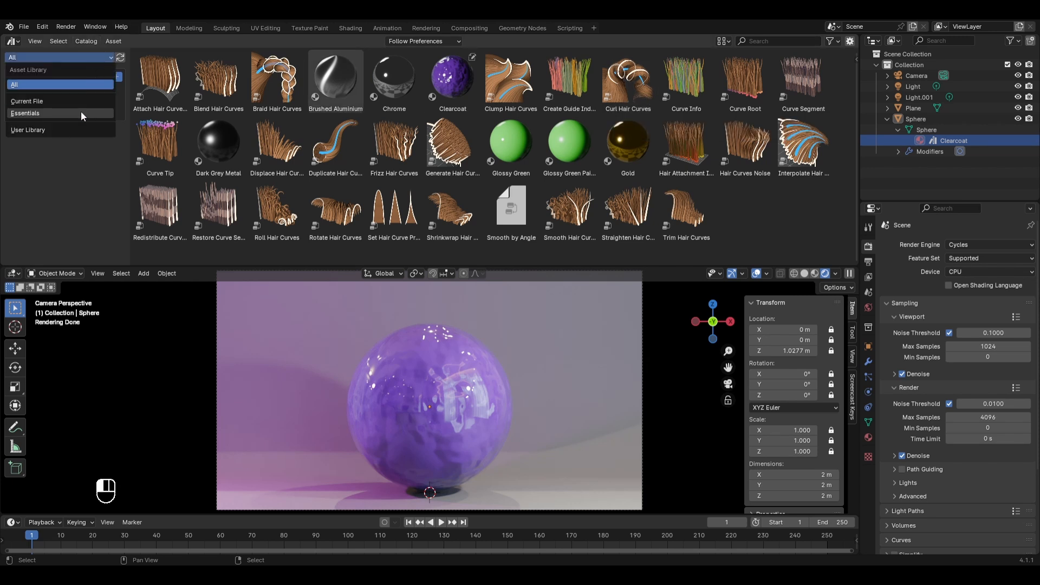
pyautogui.click(60, 129)
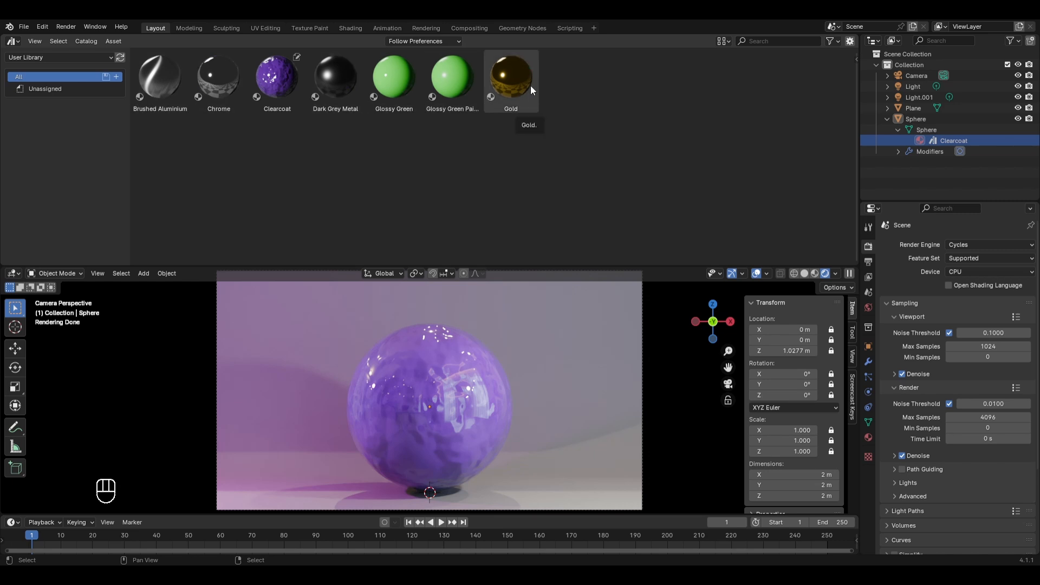
pyautogui.click(292, 86)
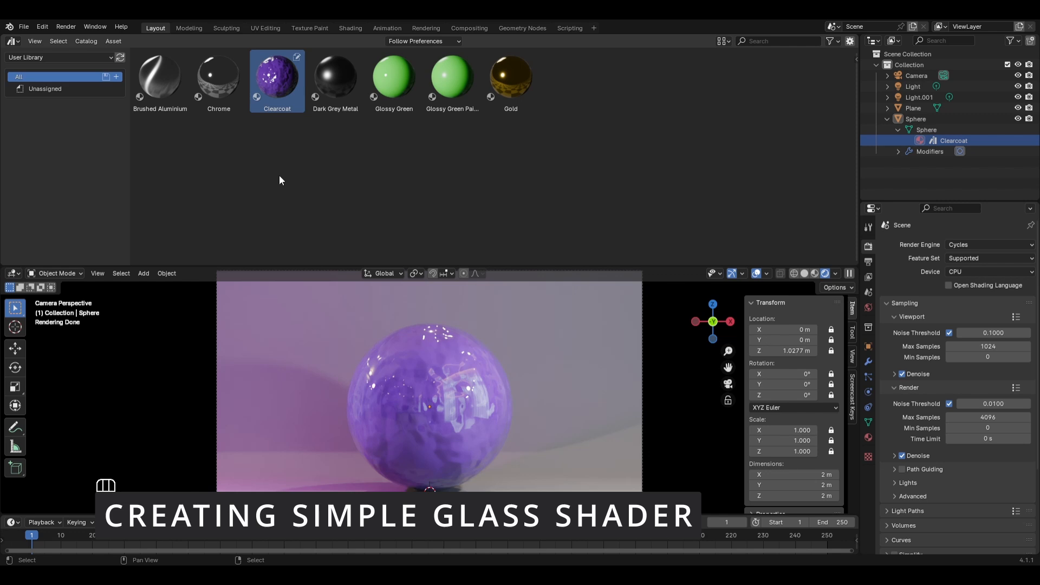
# Bring back the Shader Editor and duplicate the sphere in place.
pyautogui.click(12, 41)
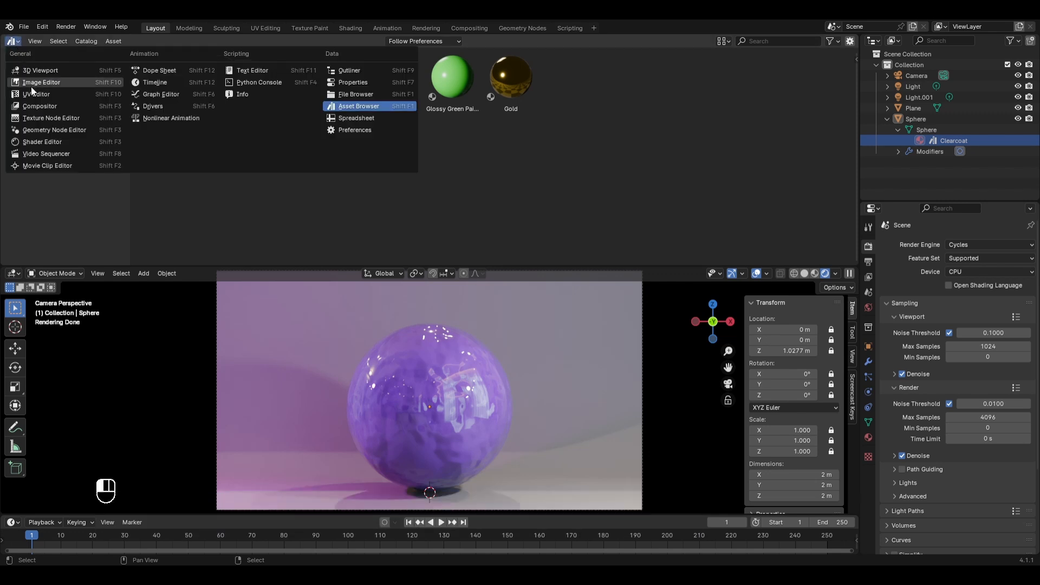
pyautogui.click(36, 142)
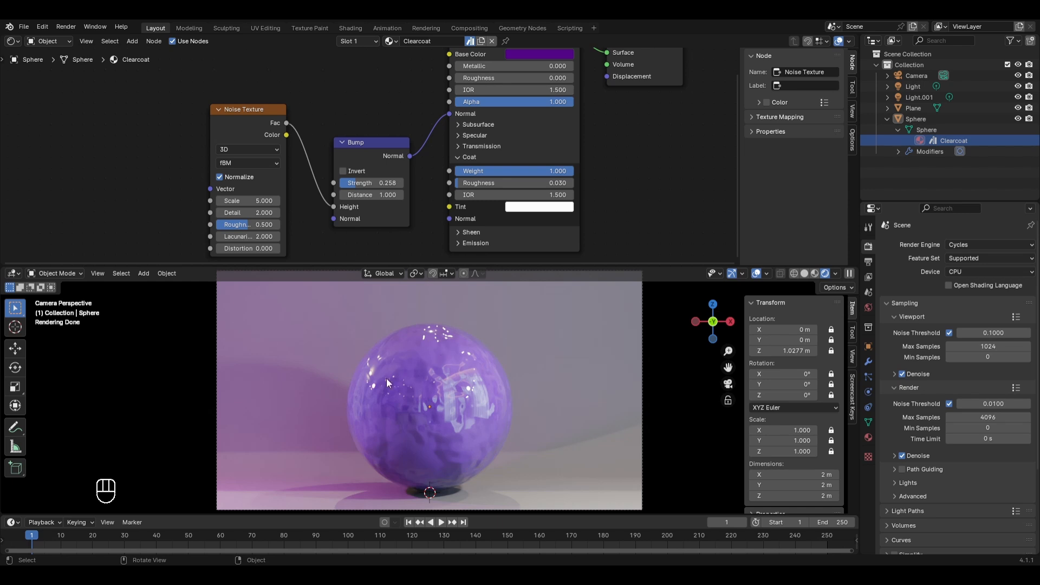
pyautogui.click(428, 364)
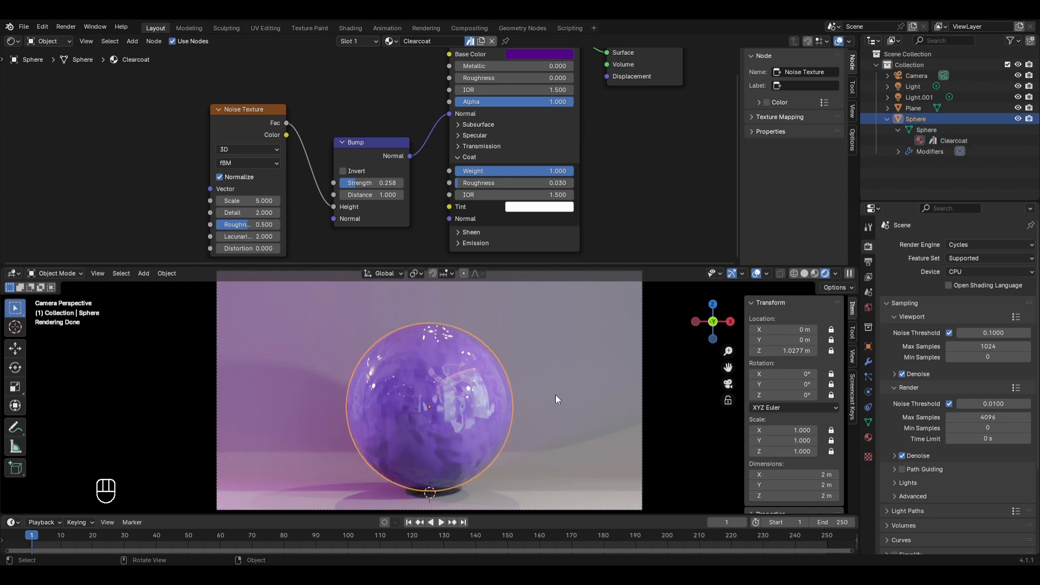
pyautogui.hotkey('shift', 'd')
pyautogui.rightClick(489, 344)
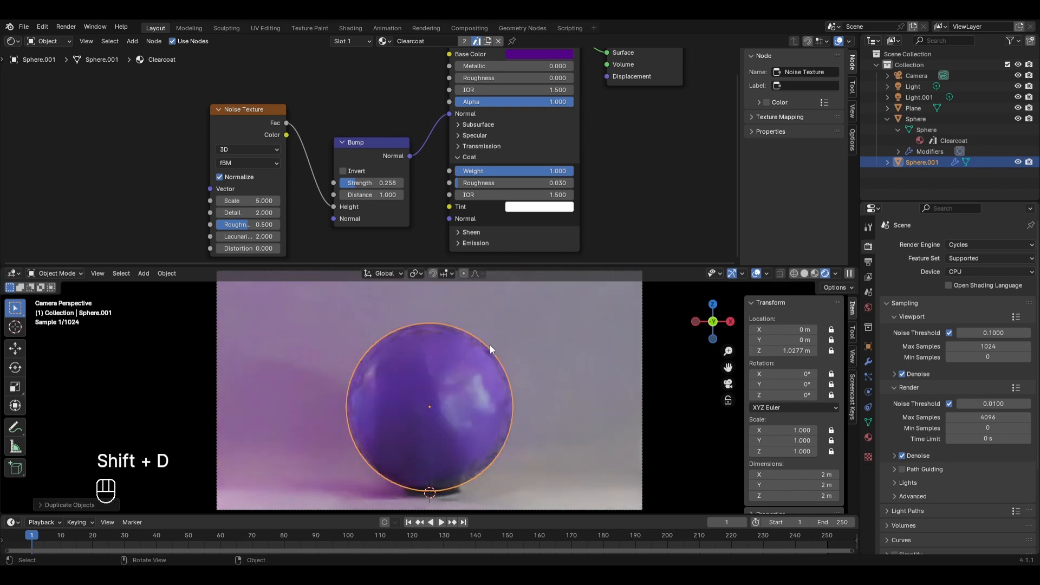
# Hide the original sphere in the viewport and select the duplicate sphere.
pyautogui.click(933, 121)
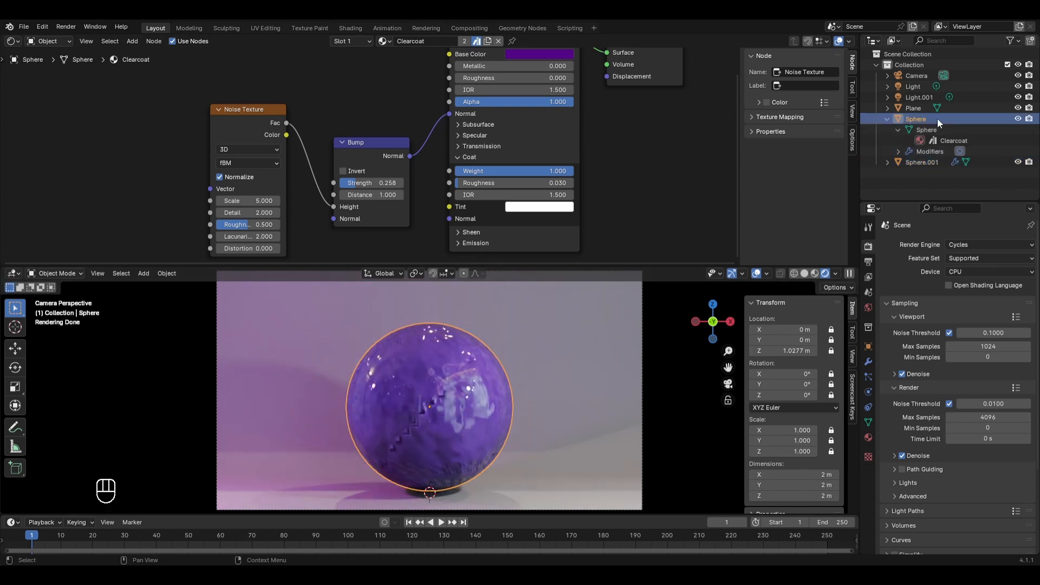
pyautogui.click(1017, 118)
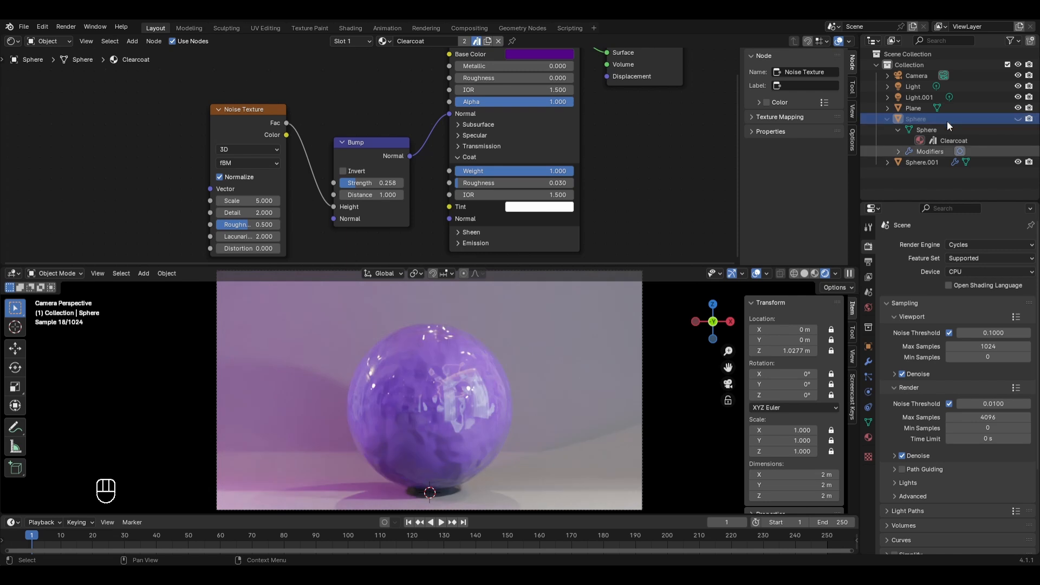
pyautogui.click(888, 118)
pyautogui.click(469, 390)
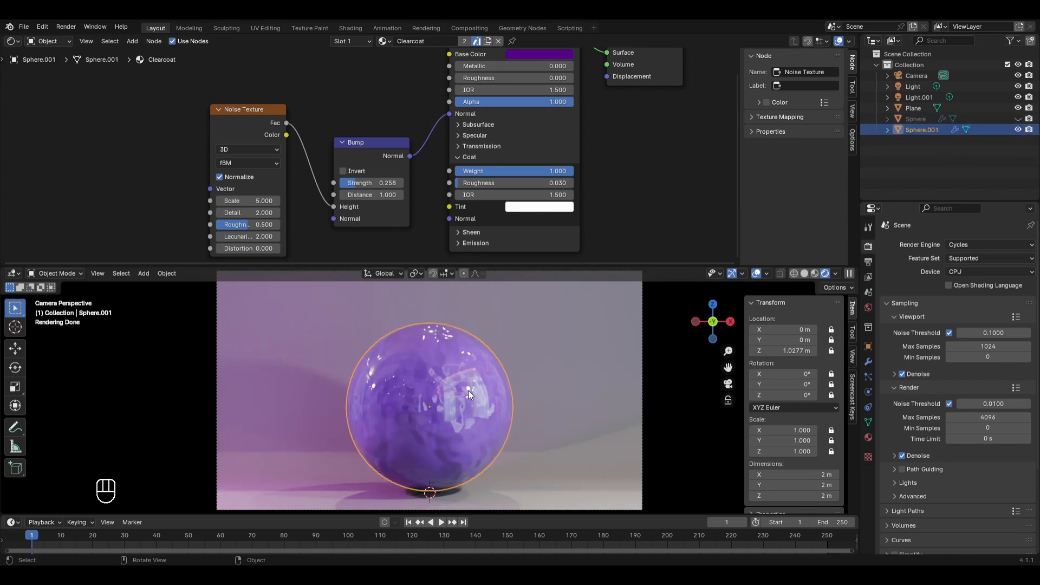
# Unlink the Clearcoat material from the duplicate sphere and give it a new material.
pyautogui.click(499, 41)
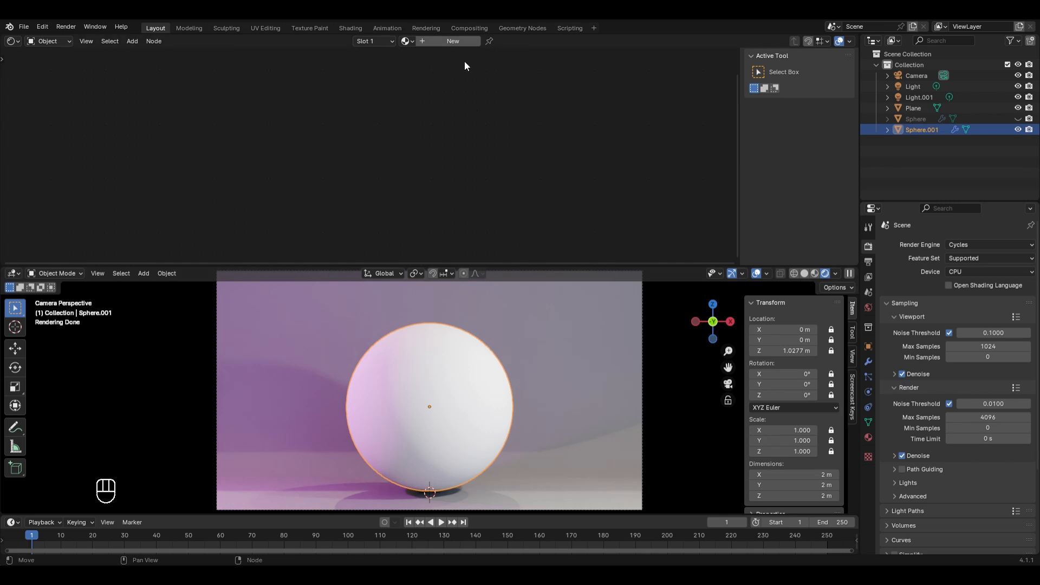
pyautogui.click(457, 42)
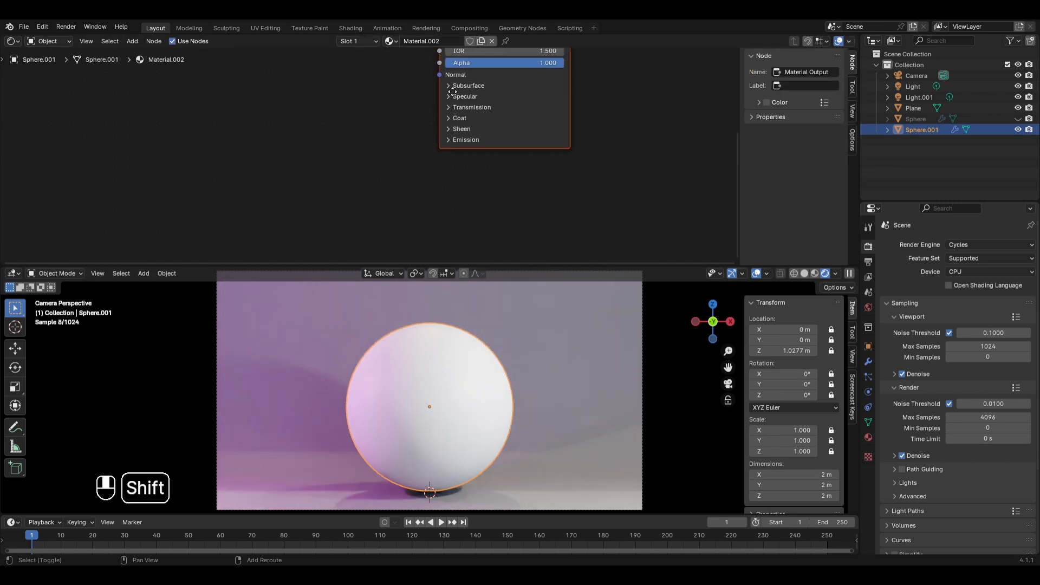
pyautogui.keyDown('shift'); pyautogui.moveTo(448, 74); pyautogui.dragTo(407, 181, button='middle'); pyautogui.keyUp('shift')
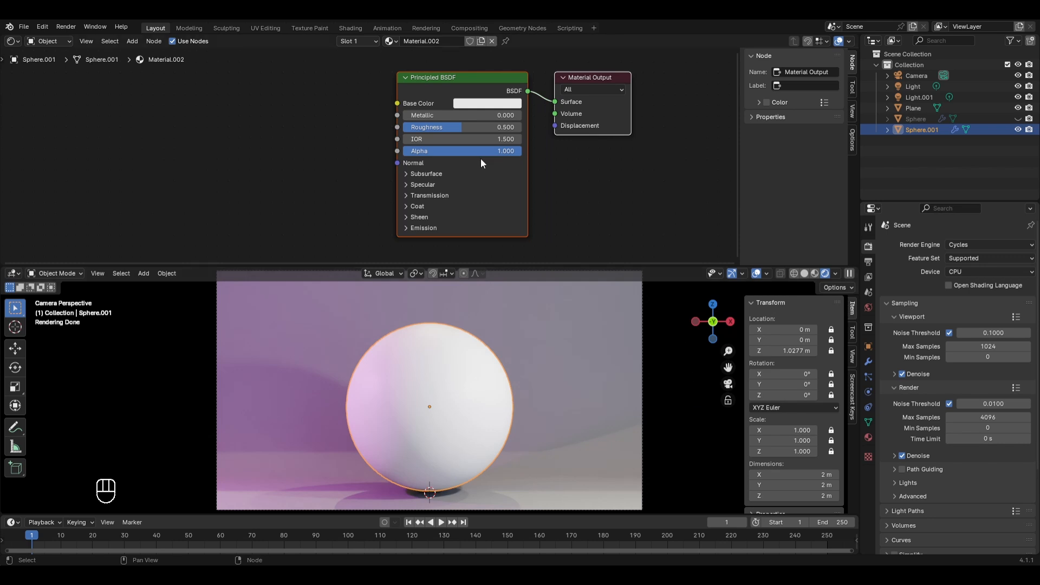
# Set the new material's Transmission Weight to 1.000 and its Roughness to 0.000 for a clear glass look.
pyautogui.click(427, 196)
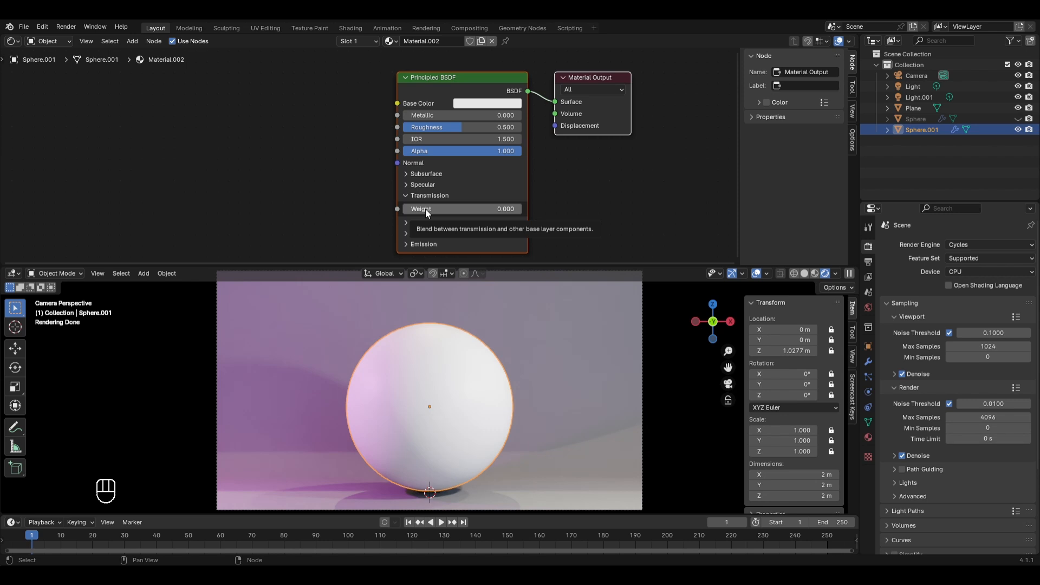
pyautogui.moveTo(425, 209); pyautogui.dragTo(521, 209)
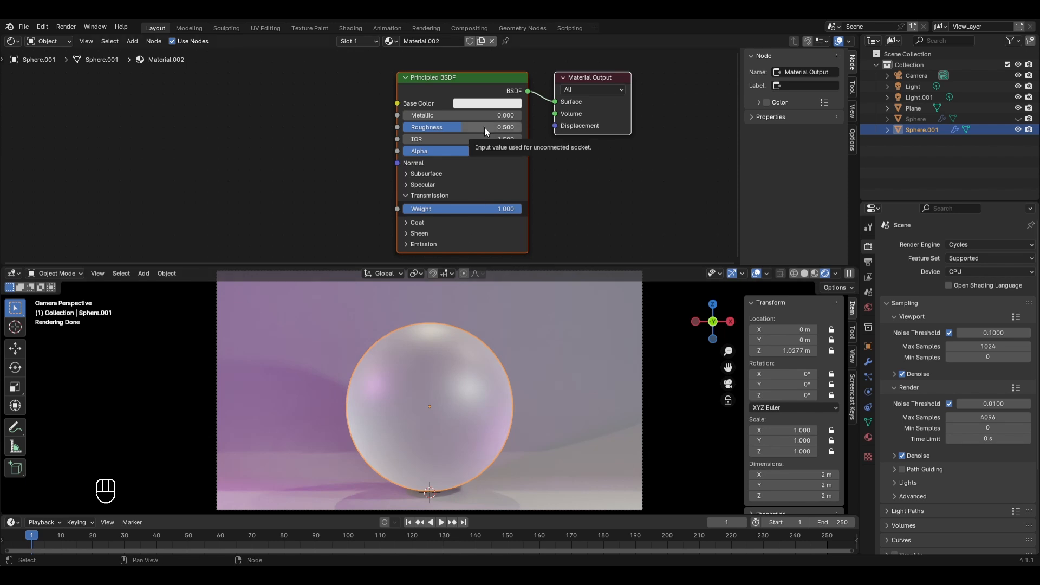
pyautogui.moveTo(484, 127); pyautogui.dragTo(427, 126)
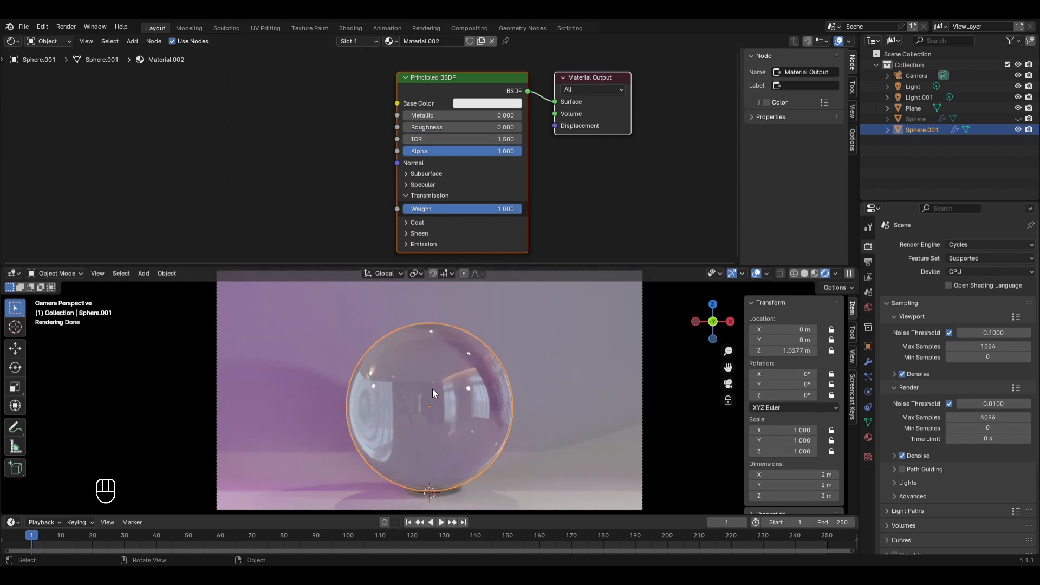
# Try a deep blue Base Color on the backdrop plane's material and undo the change.
pyautogui.click(321, 316)
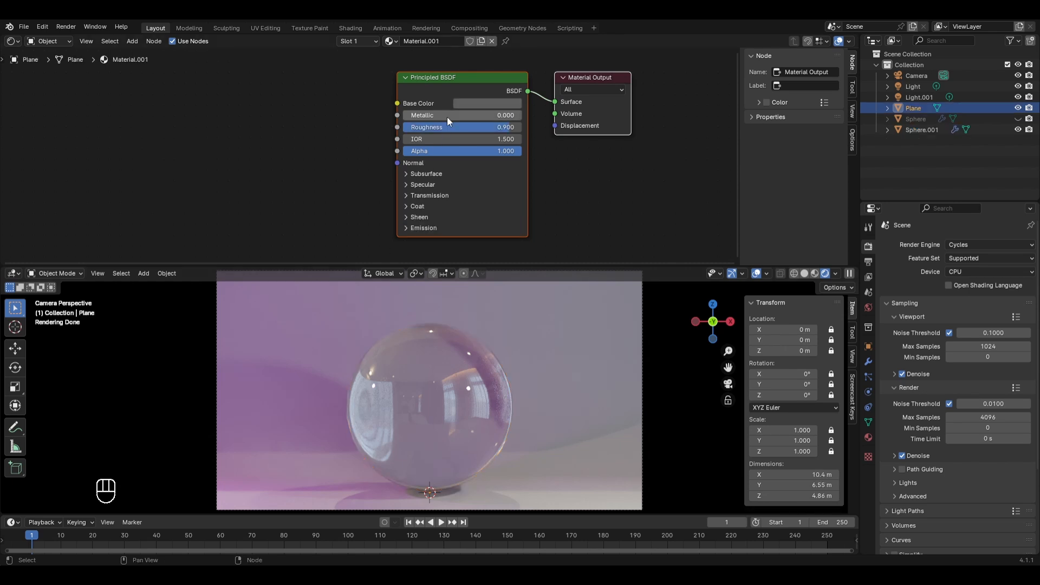
pyautogui.click(483, 104)
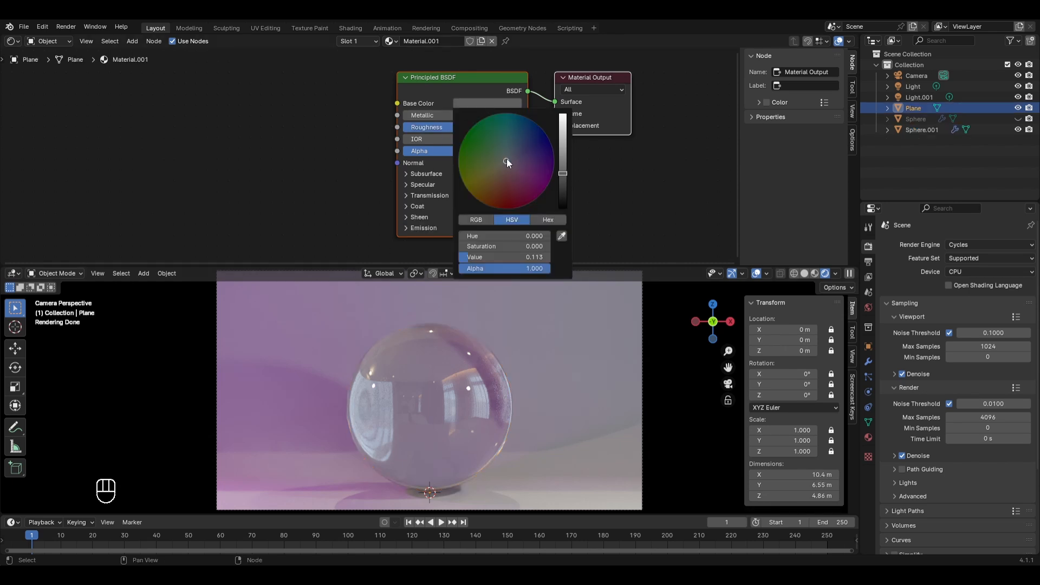
pyautogui.moveTo(507, 159); pyautogui.dragTo(551, 147)
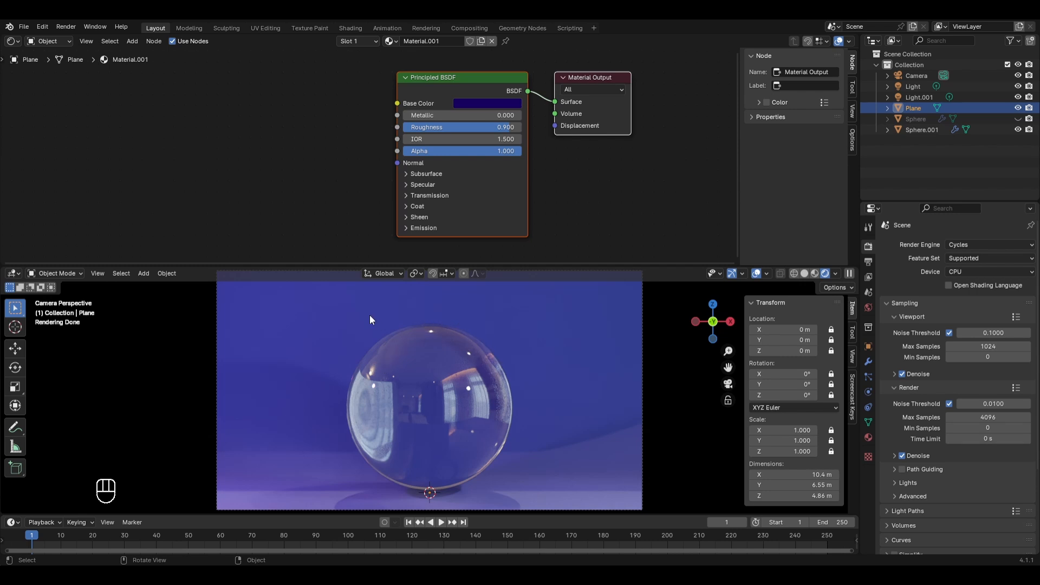
pyautogui.hotkey('ctrl', 'z')
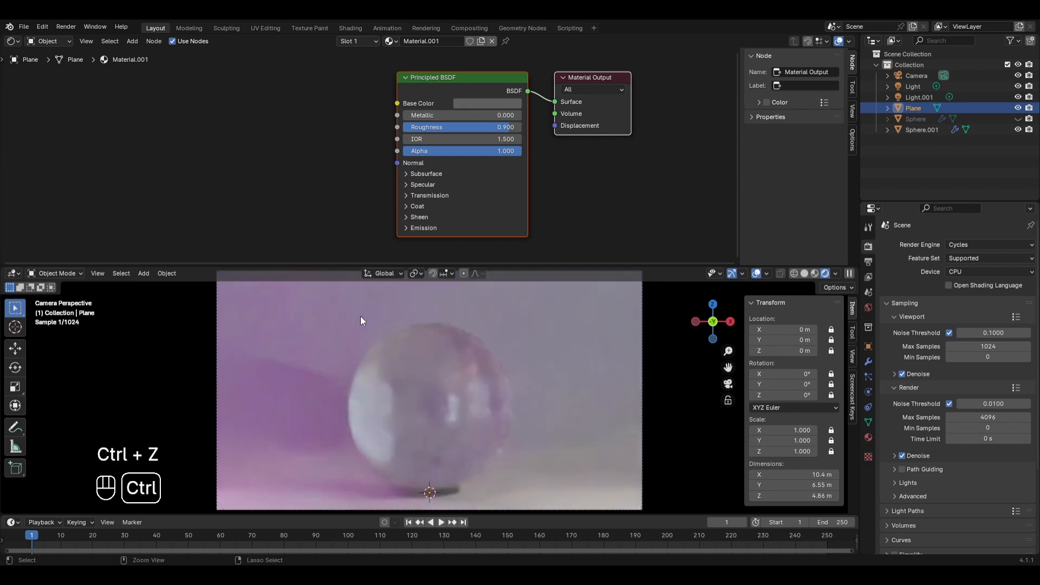
# Set the duplicate sphere's Roughness to about 0.018 and rename its material as Glass.
pyautogui.click(399, 343)
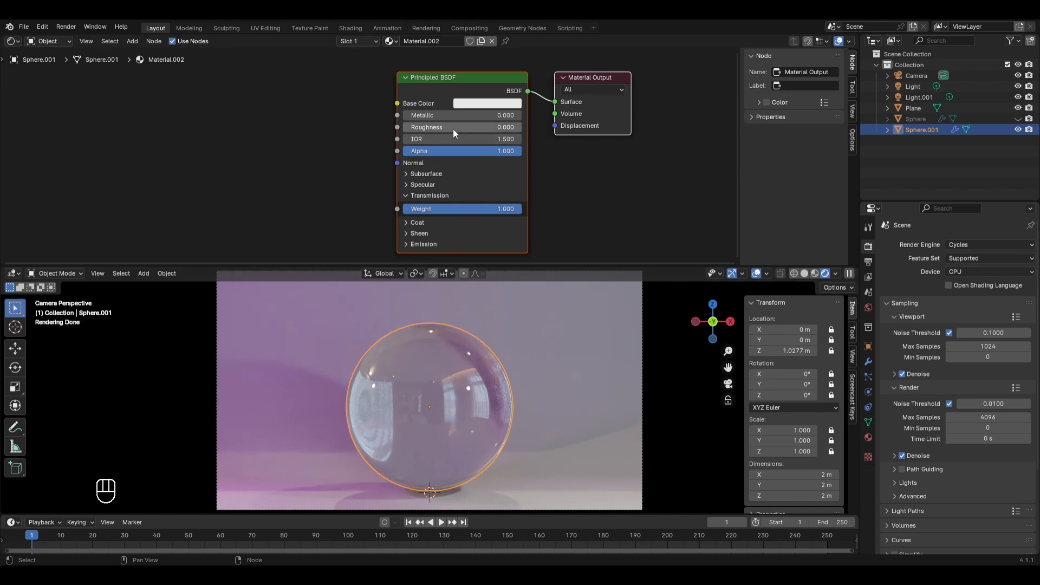
pyautogui.moveTo(453, 129); pyautogui.dragTo(404, 126)
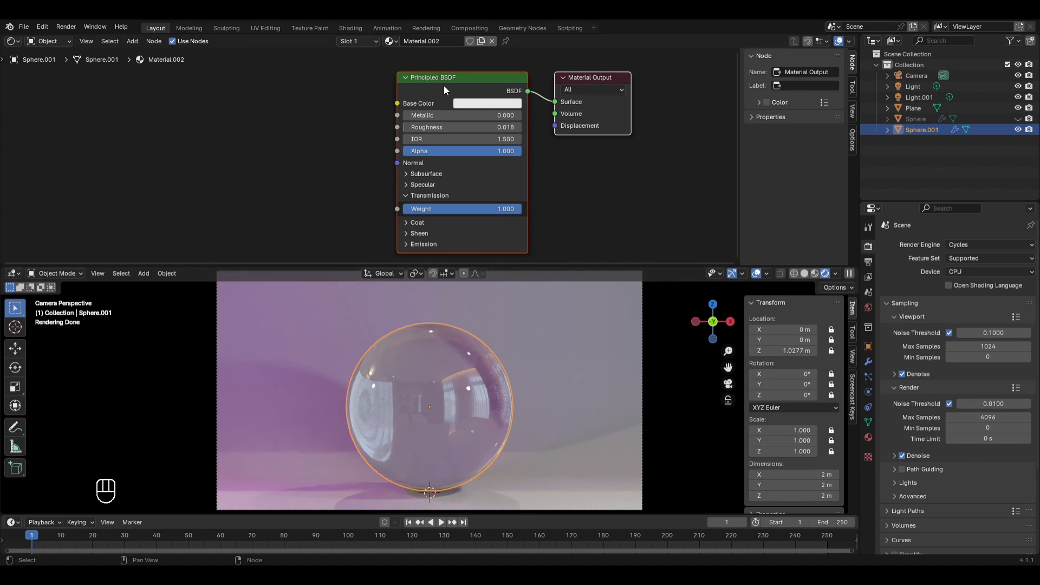
pyautogui.click(432, 41)
pyautogui.write('Glass')
pyautogui.press('Return')
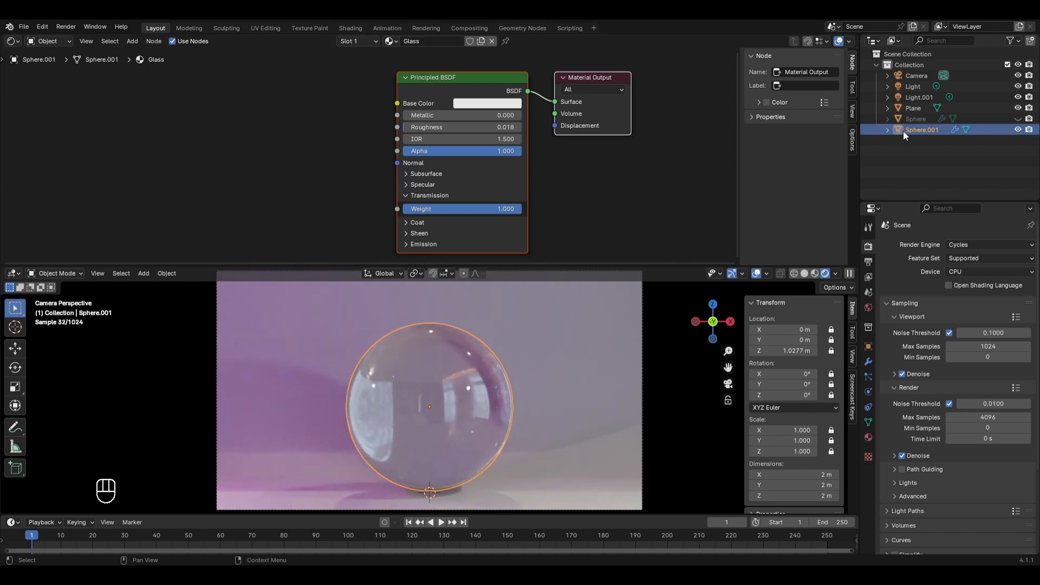
# Mark the duplicate sphere's Glass material as an asset from its entry in the scene hierarchy.
pyautogui.click(888, 128)
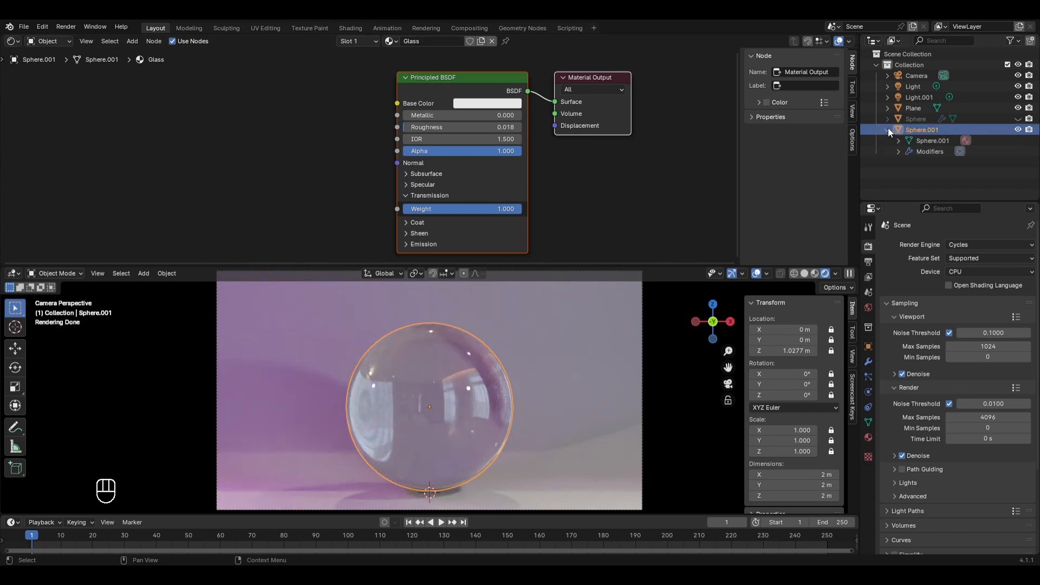
pyautogui.click(897, 139)
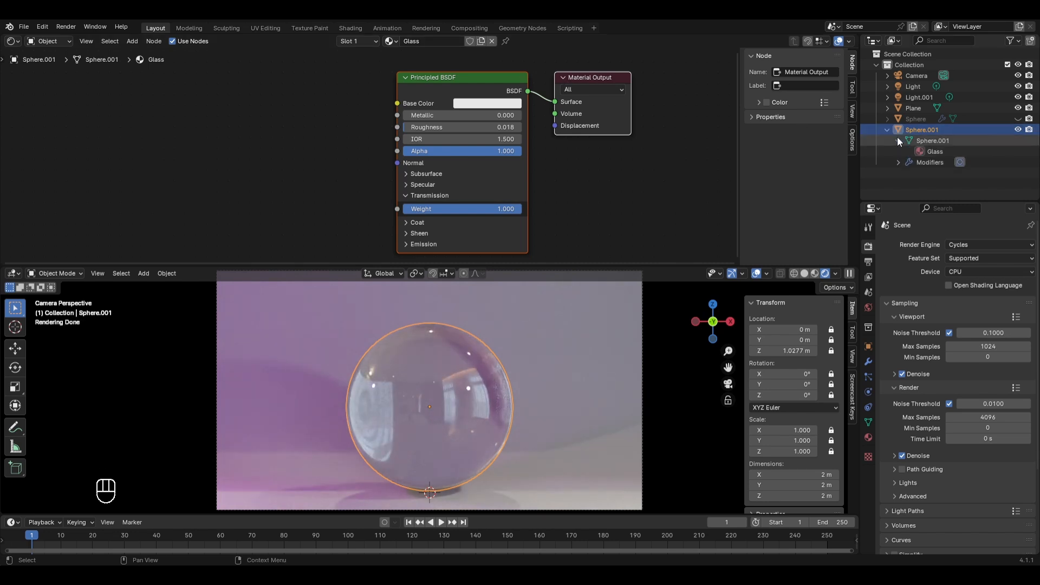
pyautogui.click(944, 152)
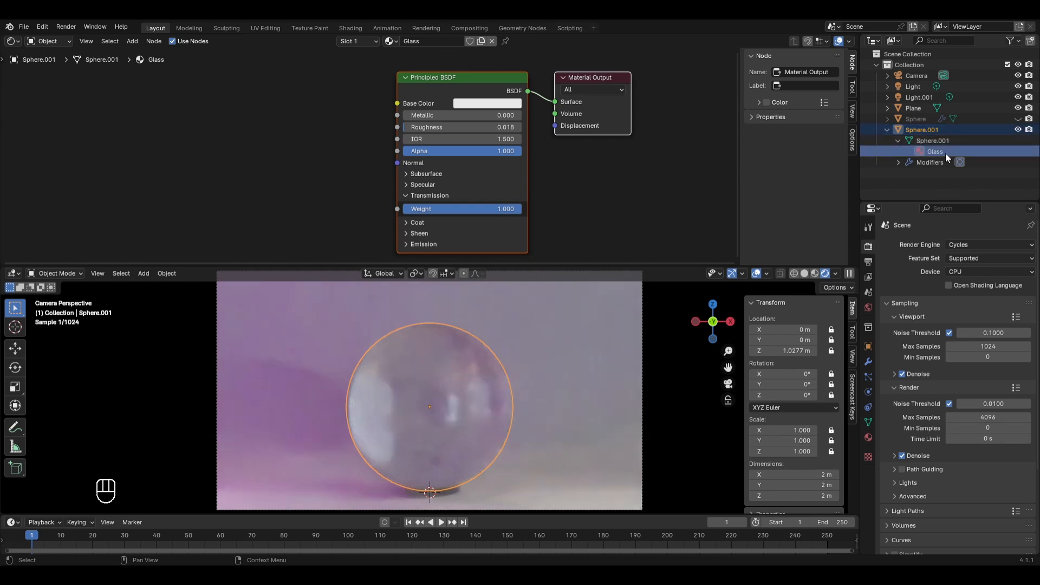
pyautogui.rightClick(945, 152)
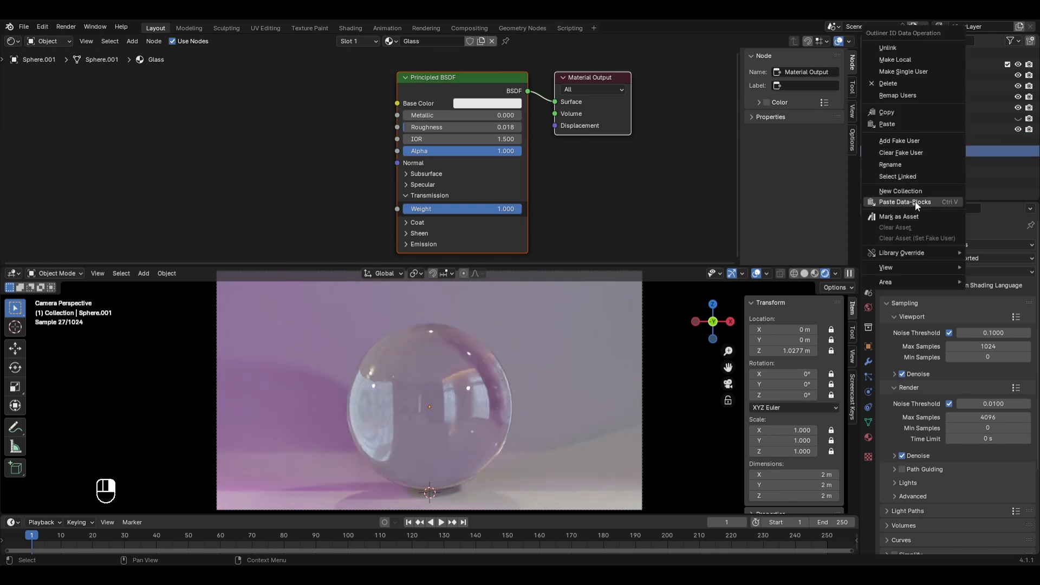
pyautogui.click(912, 216)
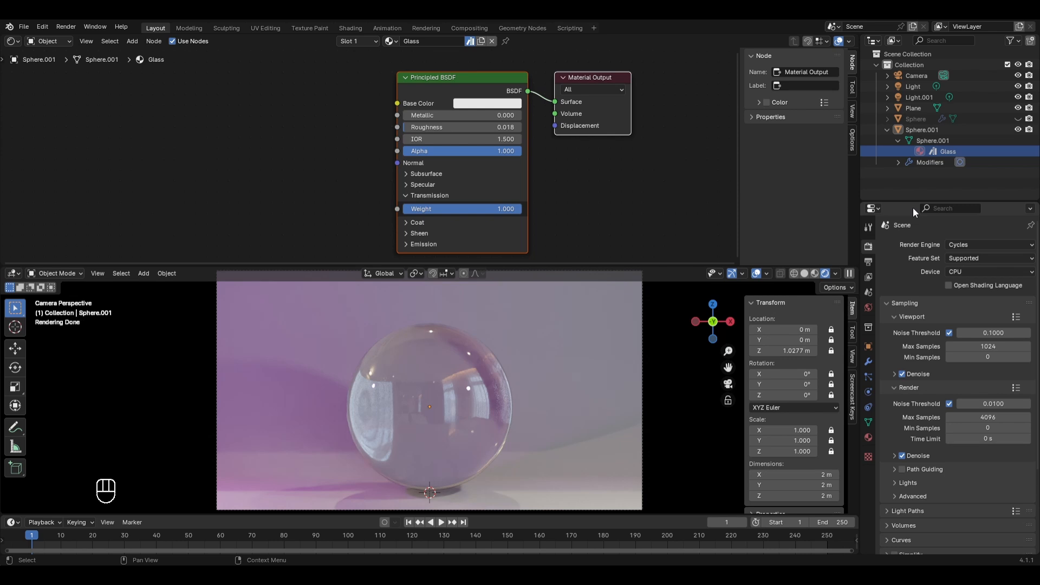
# Show the Asset Browser with the User Library's materials in place of the Shader Editor and select the glass sphere.
pyautogui.click(12, 41)
pyautogui.click(358, 109)
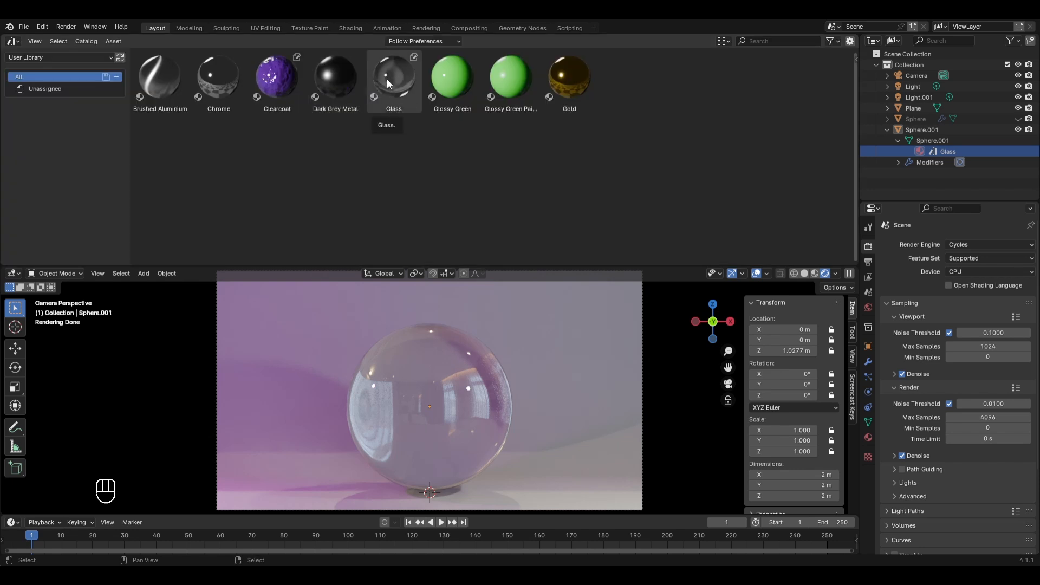
pyautogui.click(438, 359)
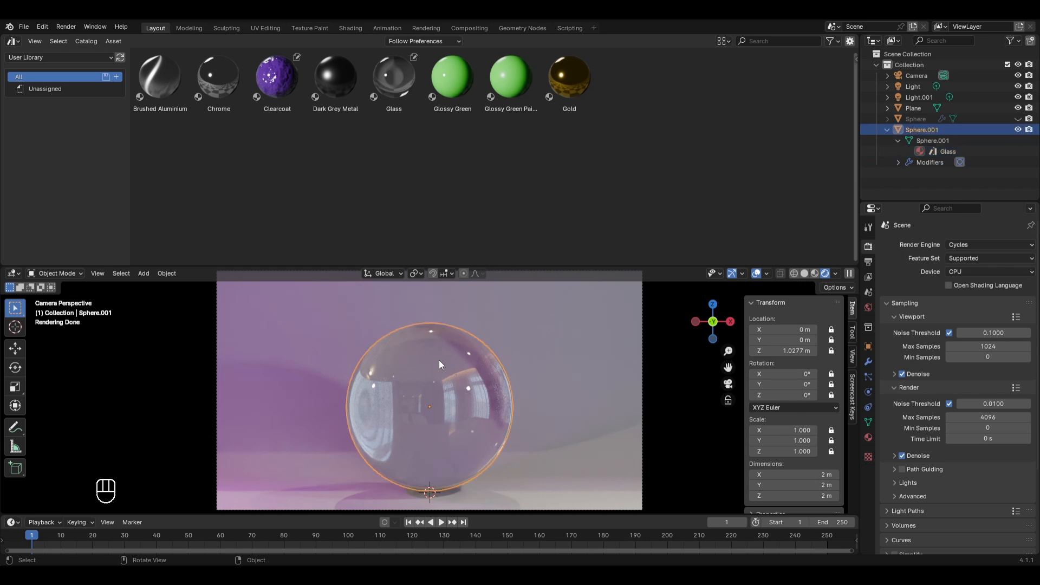
# Hide the glass sphere, add a Monkey mesh and raise it along Z to about 1.17 m above the floor.
pyautogui.press('h')
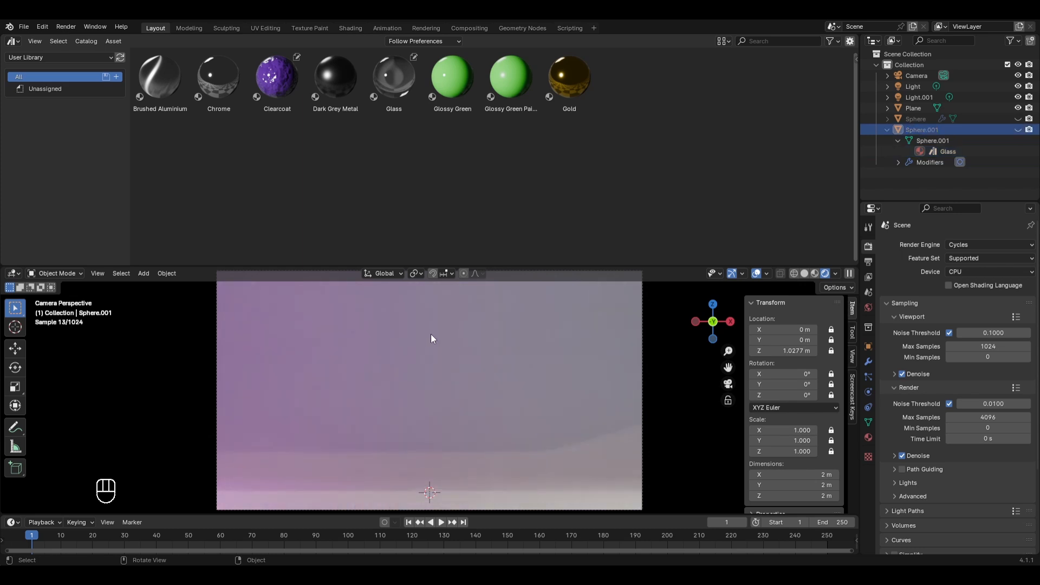
pyautogui.hotkey('shift', 'a')
pyautogui.moveTo(417, 348)
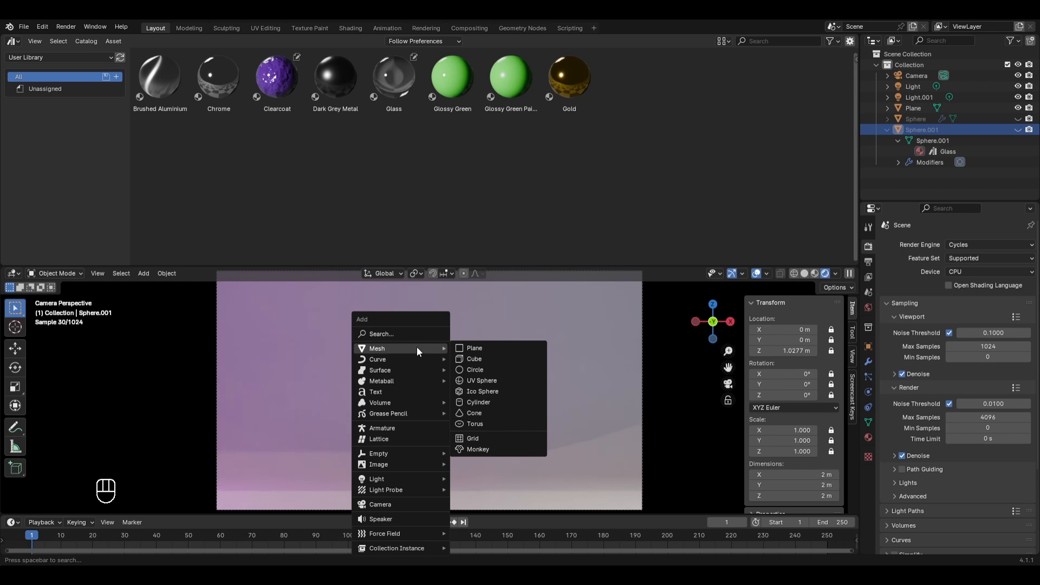
pyautogui.click(477, 449)
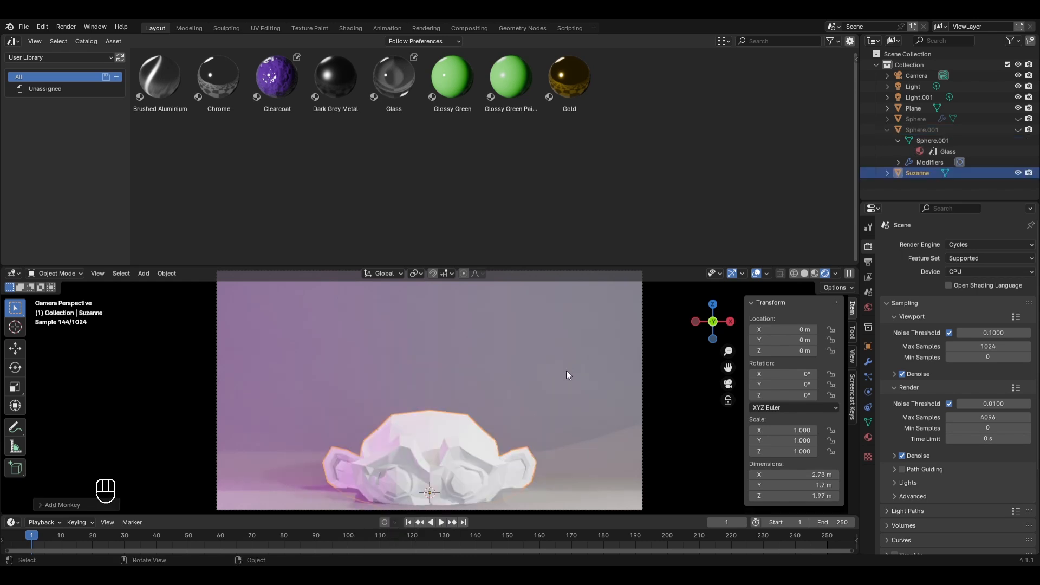
pyautogui.press('g')
pyautogui.press('z')
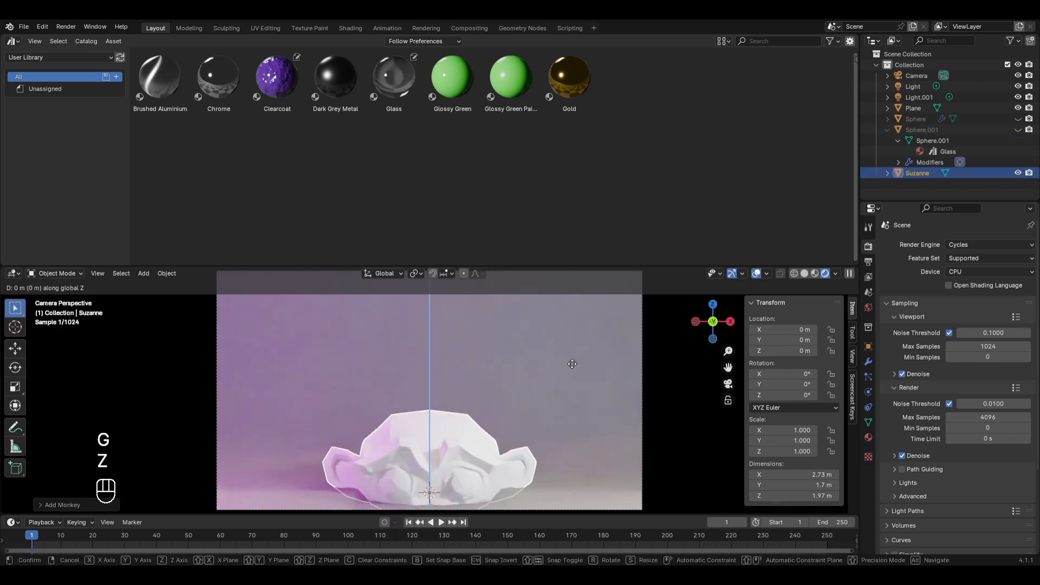
pyautogui.click(568, 270)
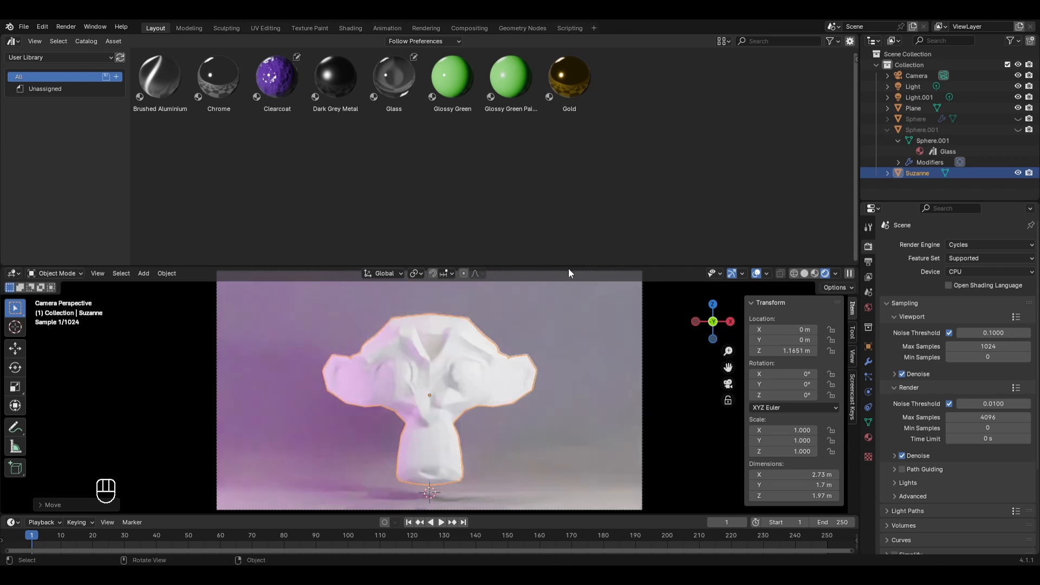
# Shade the monkey head smooth and add a Subdivision Surface modifier to it.
pyautogui.rightClick(435, 337)
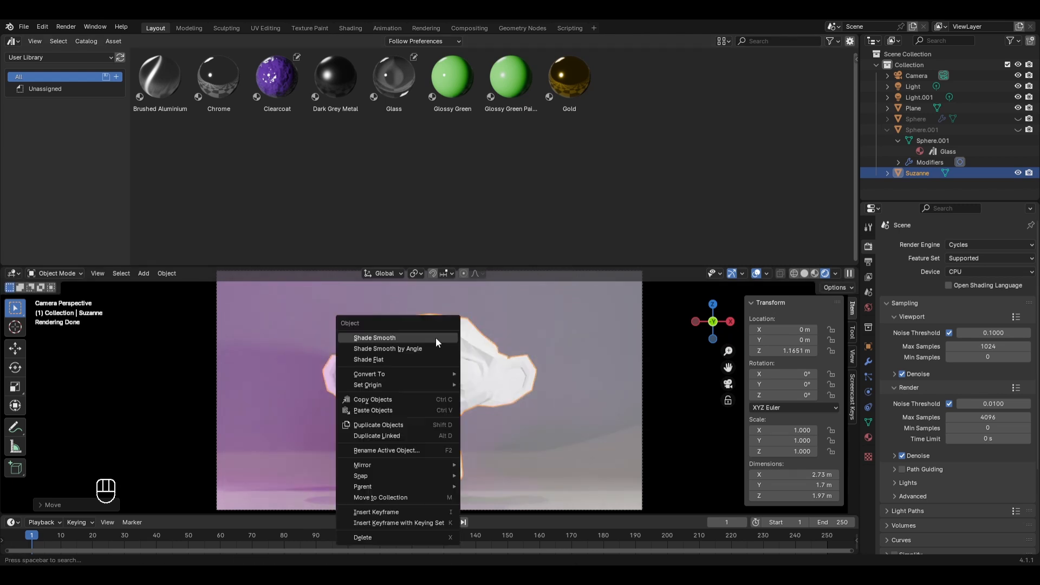
pyautogui.click(435, 337)
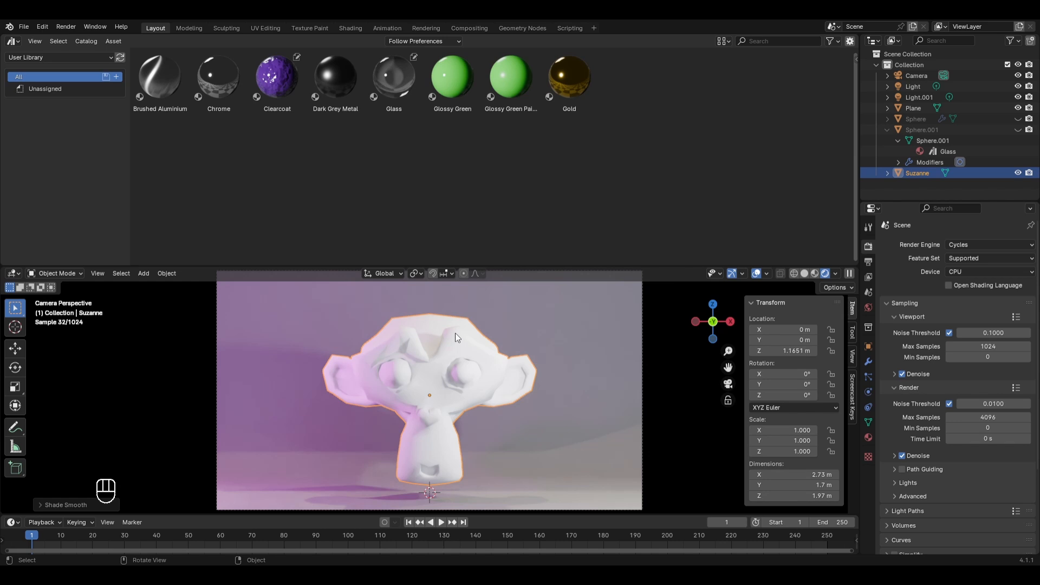
pyautogui.click(868, 362)
pyautogui.click(937, 242)
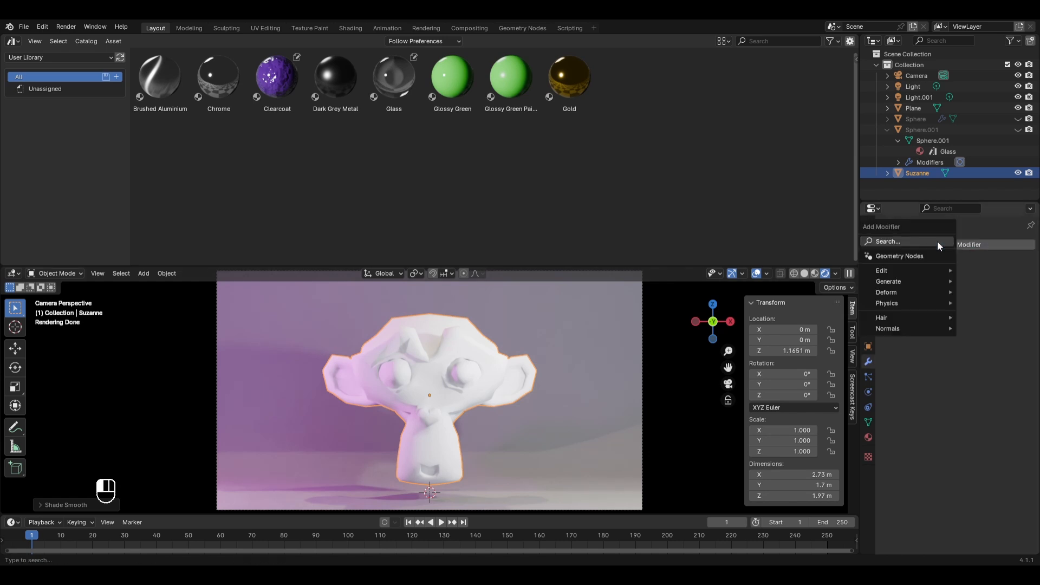
pyautogui.moveTo(897, 283)
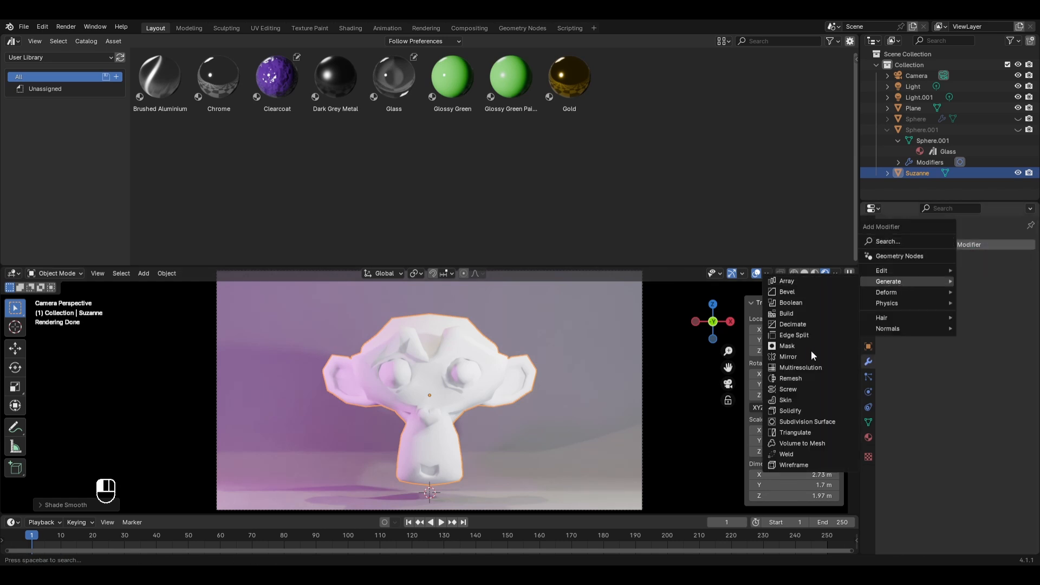
pyautogui.click(787, 420)
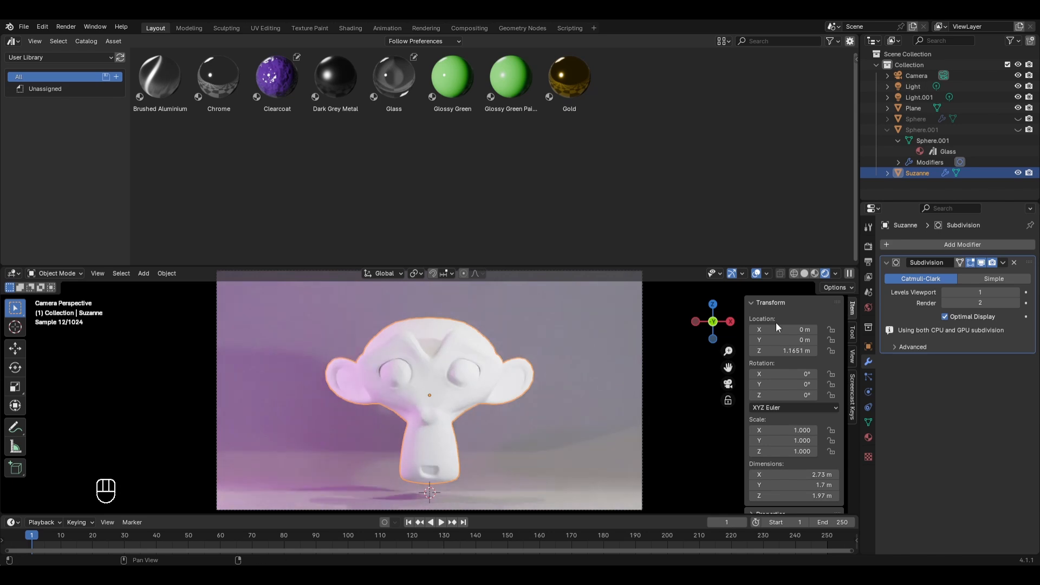
# Apply the Glass material asset from the User Library to the monkey head.
pyautogui.click(405, 93)
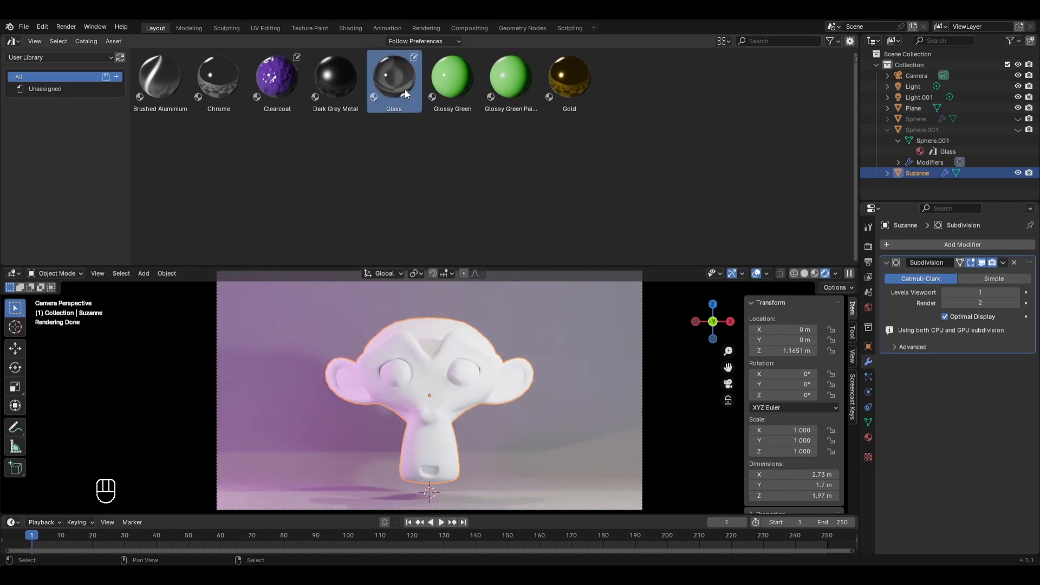
pyautogui.moveTo(405, 94); pyautogui.dragTo(424, 375)
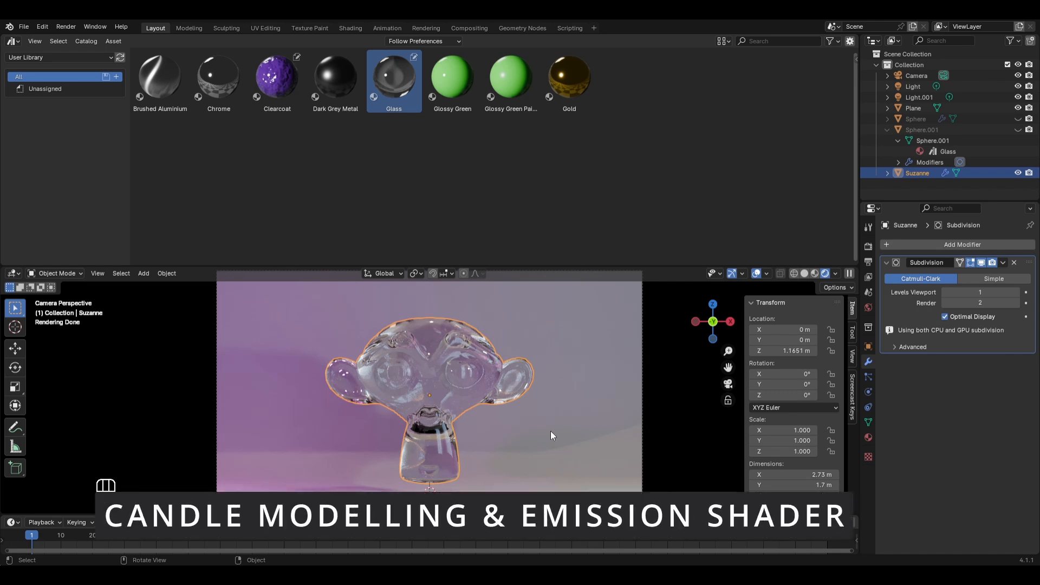
# Delete the monkey head and show the Shader Editor in place of the Asset Browser.
pyautogui.press('x')
pyautogui.click(449, 361)
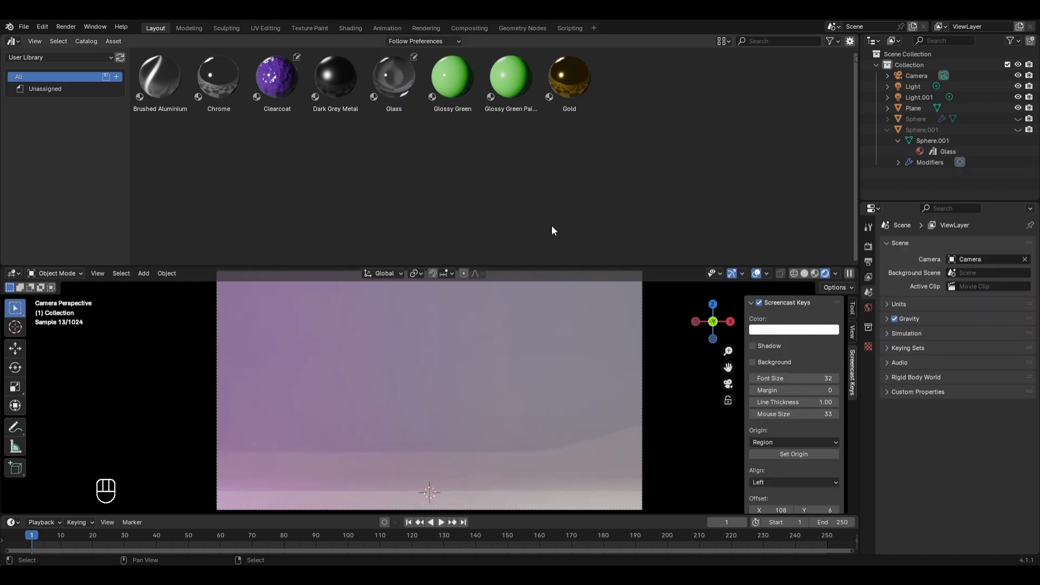
pyautogui.click(13, 41)
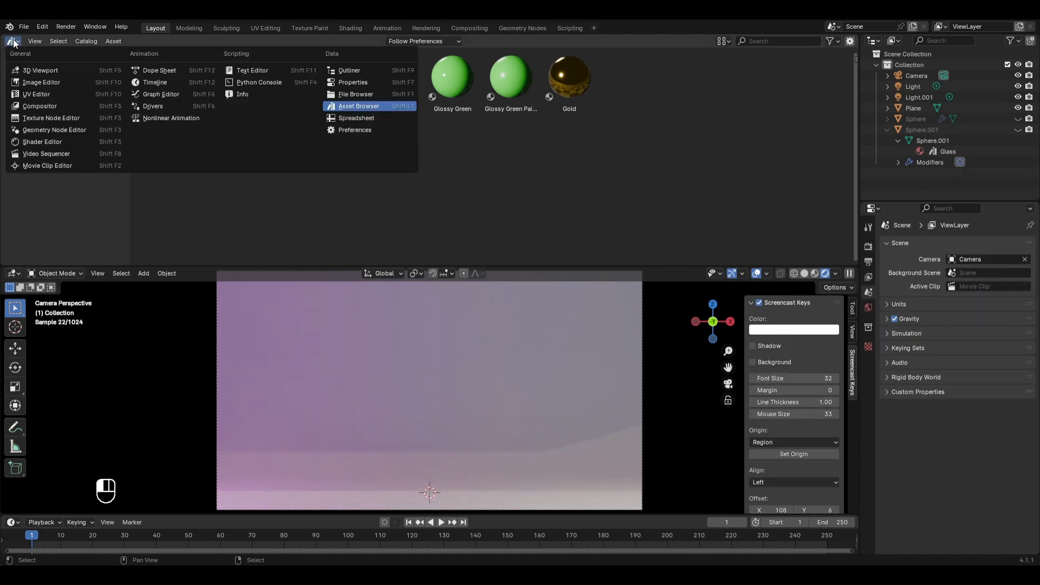
pyautogui.click(47, 144)
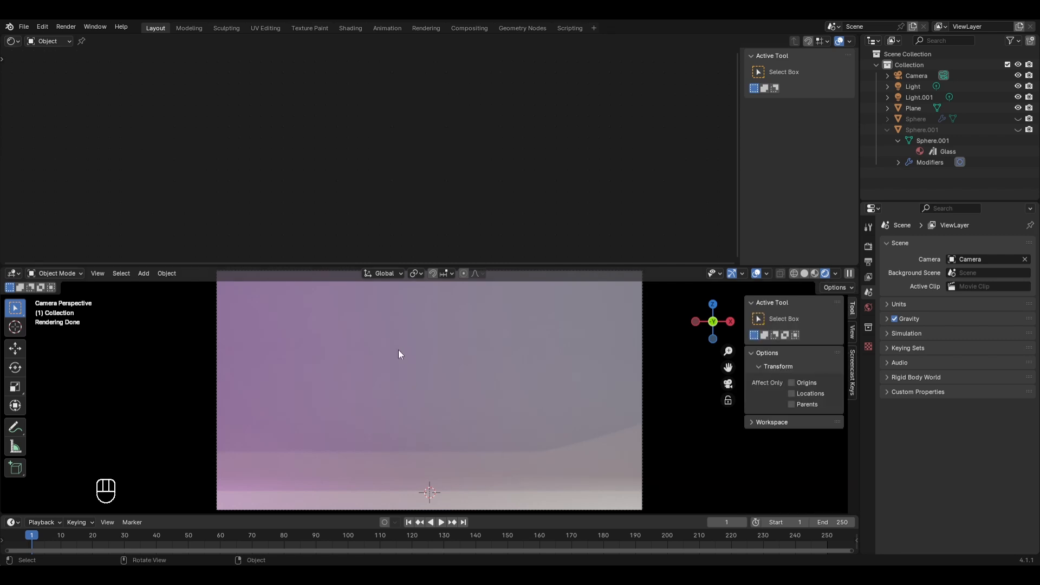
# Add a cube at the scene centre and lower it along Z so it sinks partly into the floor.
pyautogui.hotkey('shift', 'a')
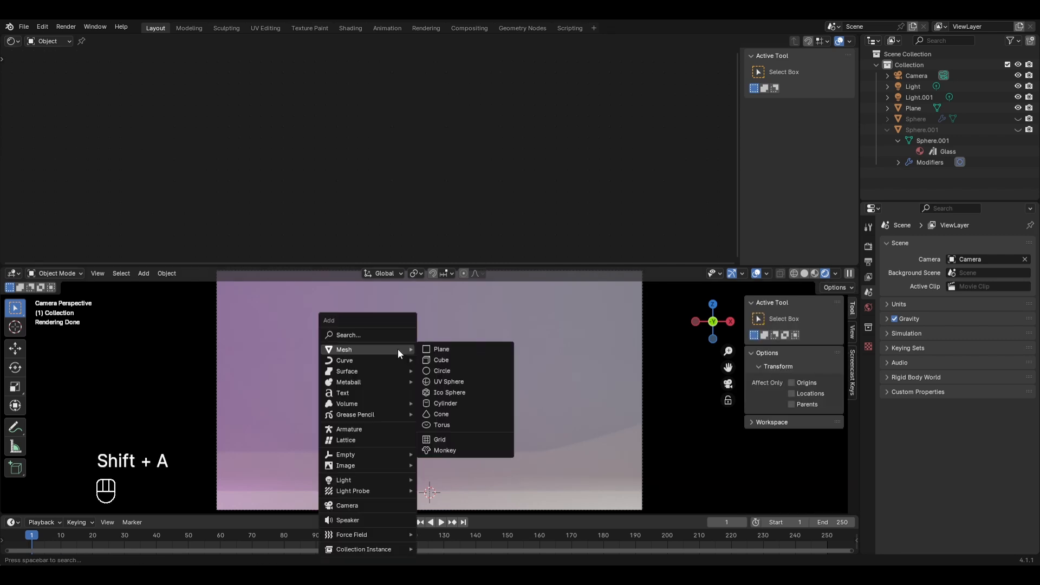
pyautogui.click(449, 361)
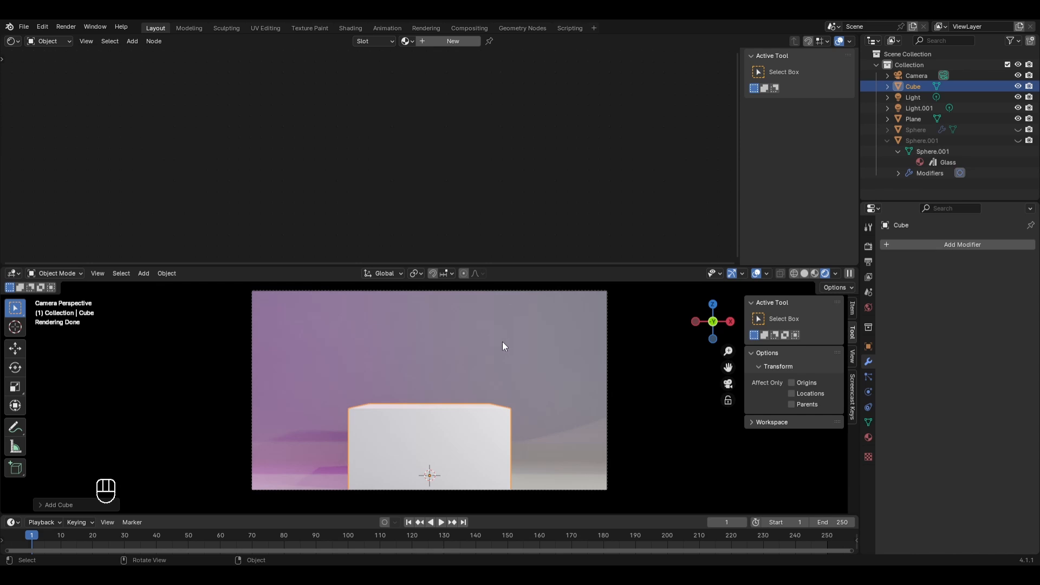
pyautogui.press('g')
pyautogui.press('z')
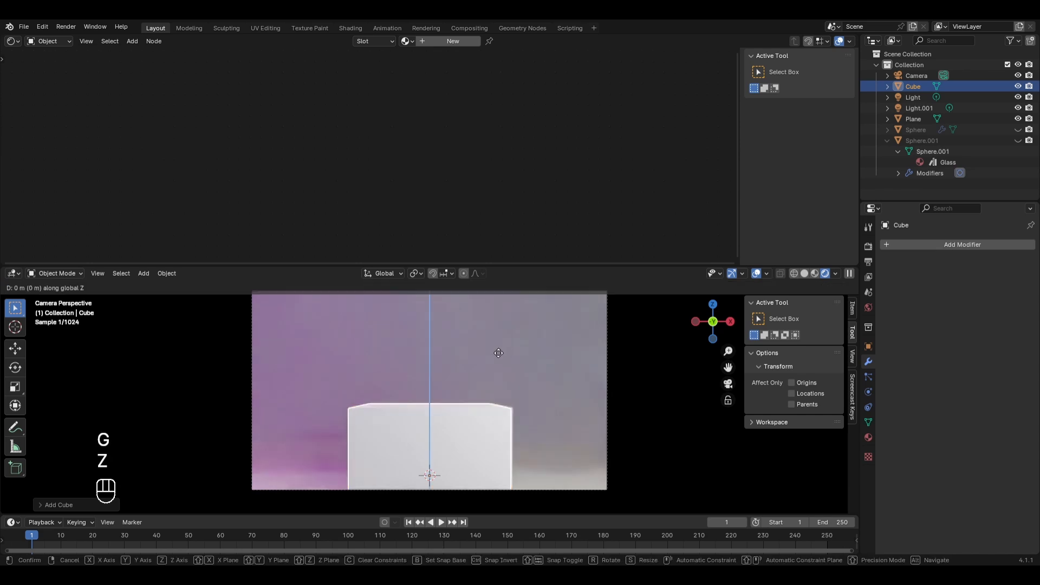
pyautogui.click(484, 394)
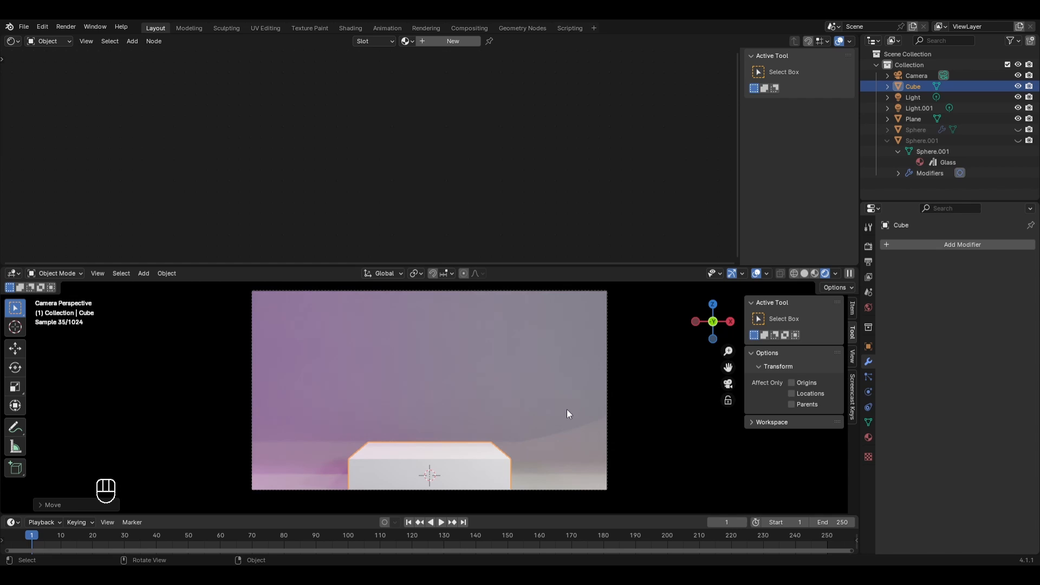
# Move the cube towards the camera along Y and raise it slightly along Z to form a low pedestal.
pyautogui.press('g')
pyautogui.press('y')
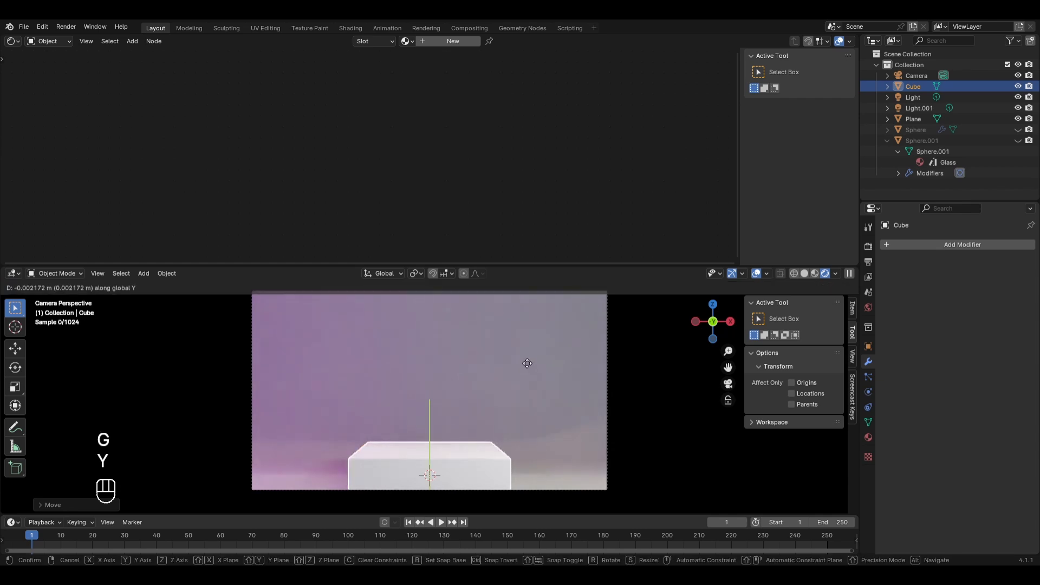
pyautogui.click(540, 340)
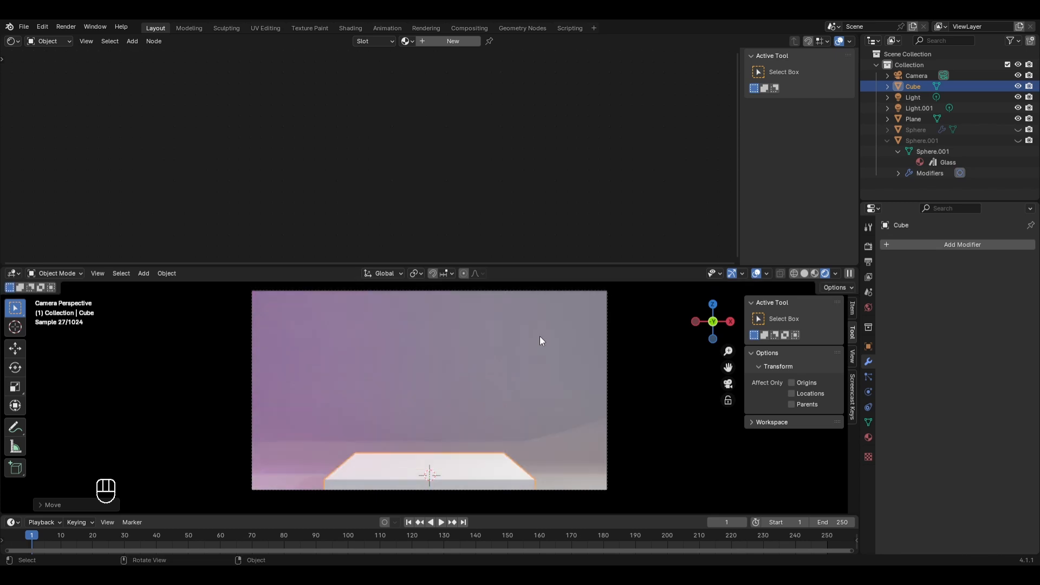
pyautogui.press('g')
pyautogui.press('z')
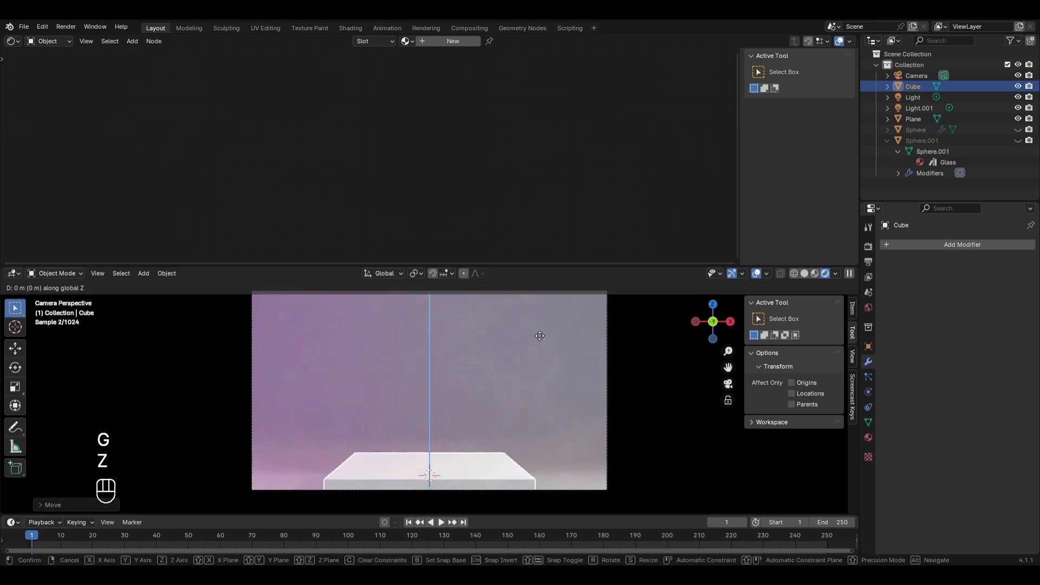
pyautogui.click(549, 331)
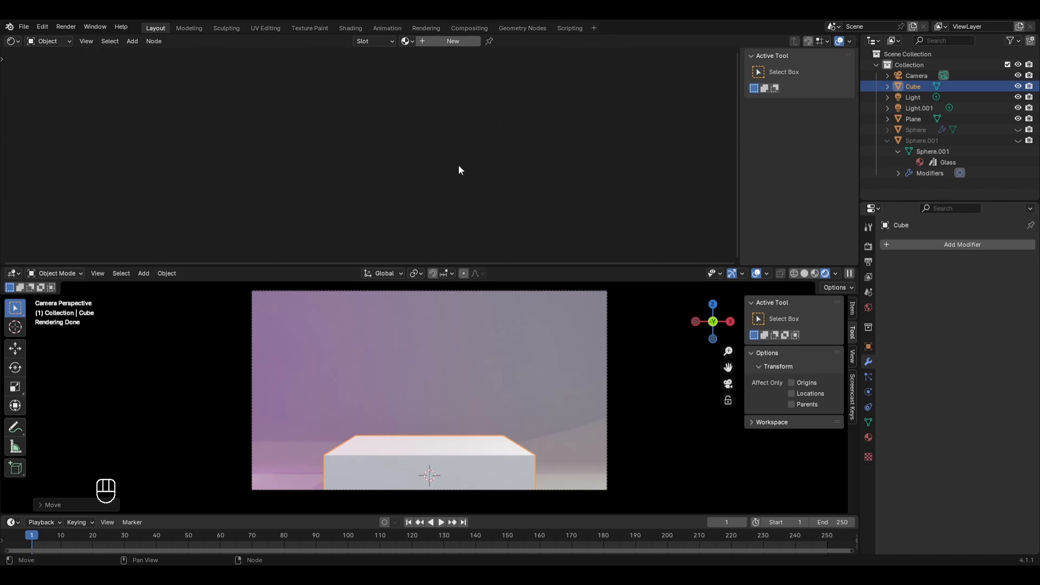
# Give the cube a new material with a pale yellow Base Color.
pyautogui.click(453, 41)
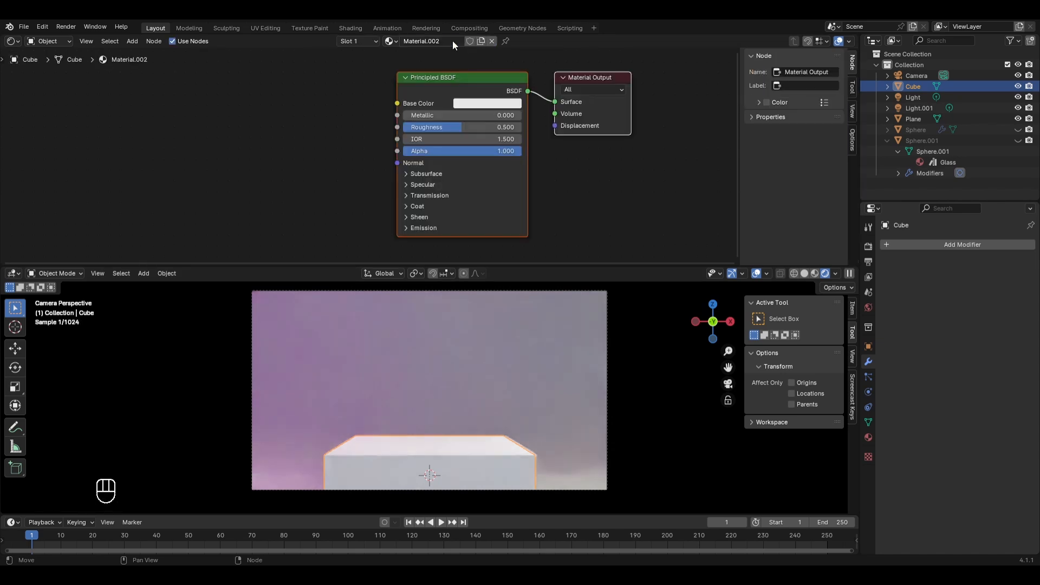
pyautogui.click(478, 104)
pyautogui.moveTo(502, 161); pyautogui.dragTo(490, 177)
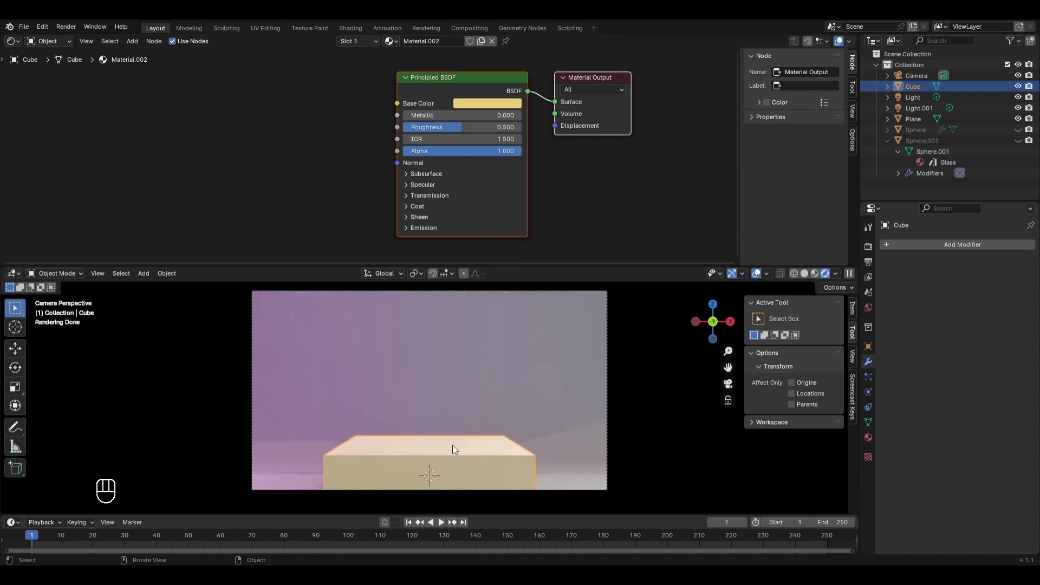
# Place the 3D cursor on the middle of the cube's top face and add a cylinder there.
pyautogui.scroll(1, 461, 454)
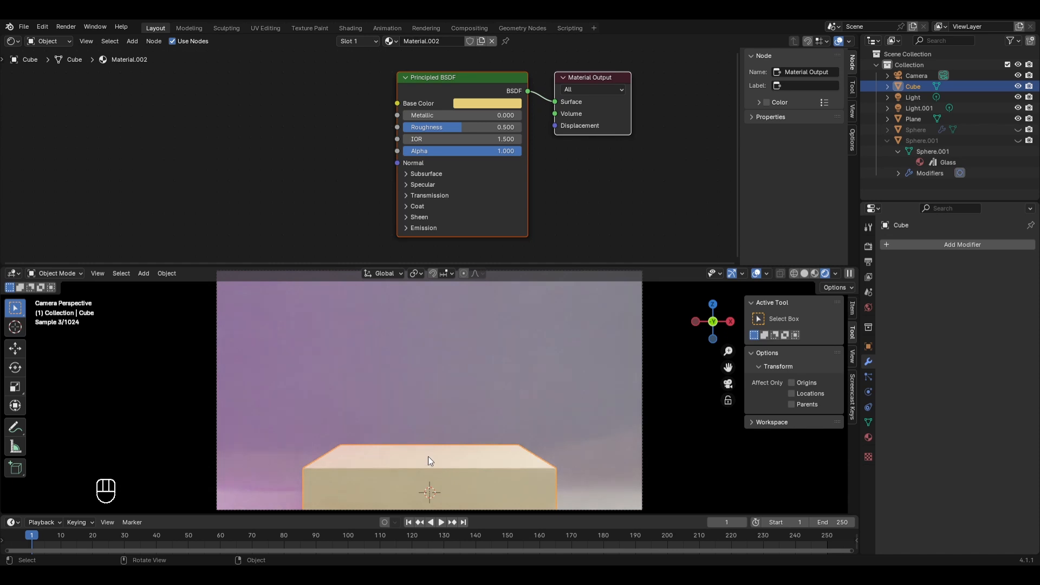
pyautogui.press('shift')
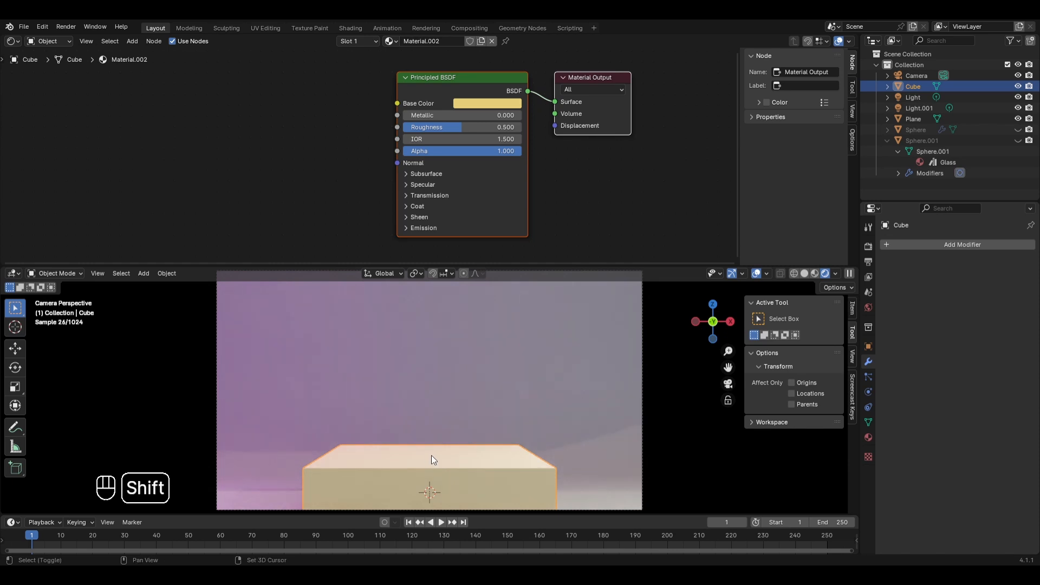
pyautogui.keyDown('shift'); pyautogui.rightClick(428, 454); pyautogui.keyUp('shift')
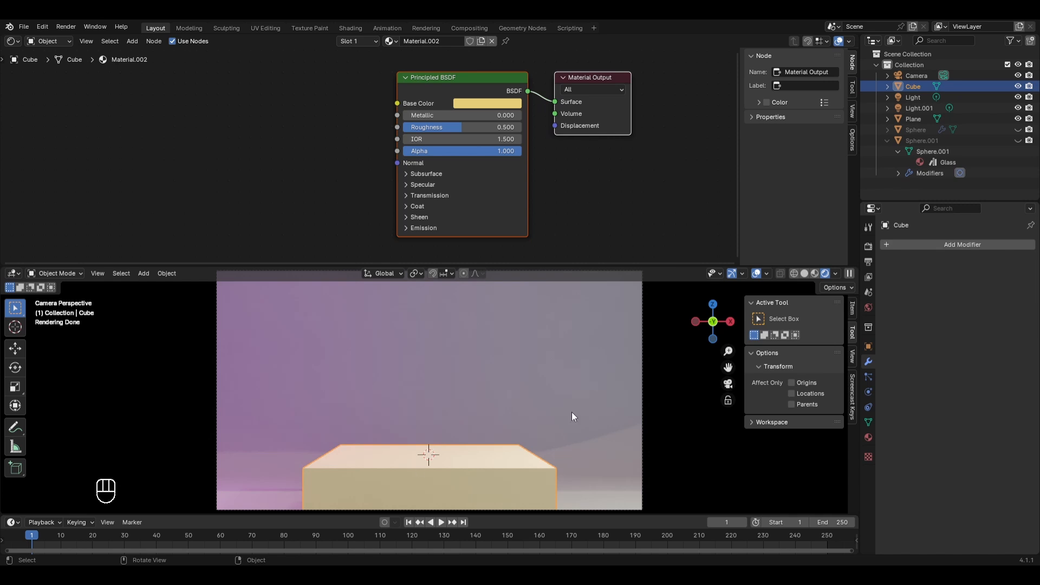
pyautogui.hotkey('shift', 'a')
pyautogui.moveTo(442, 352)
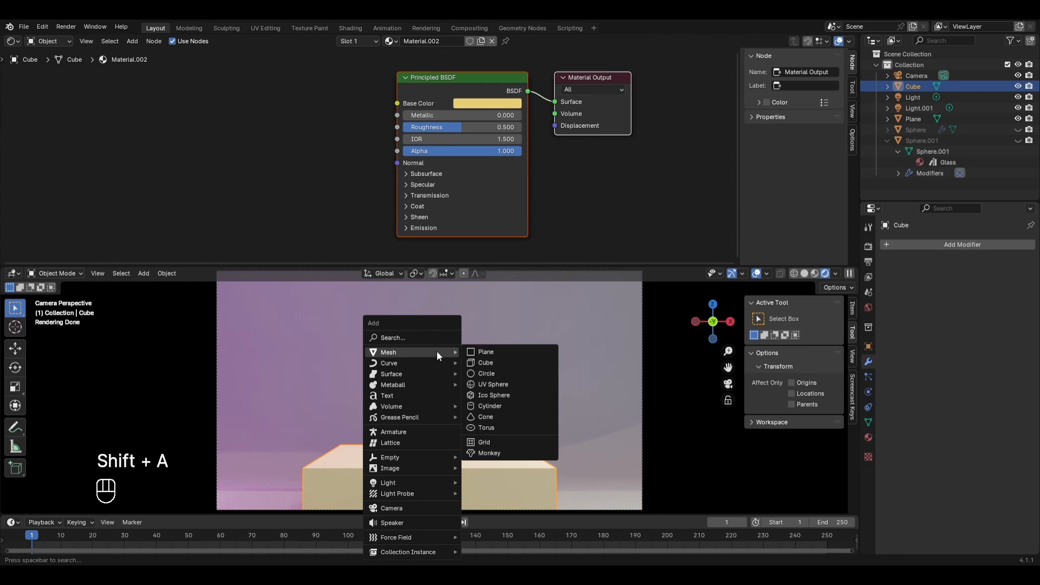
pyautogui.click(490, 406)
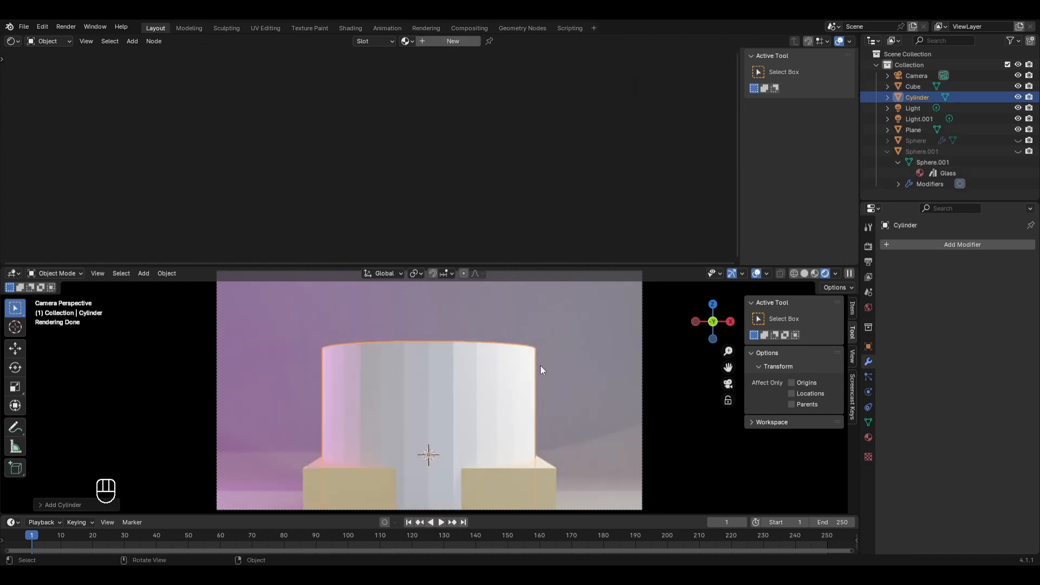
# In Edit Mode, scale the cylinder's mesh down to just over a third of its size and raise it along Z above the cube.
pyautogui.press('Tab')
pyautogui.scroll(-2, 563, 344)
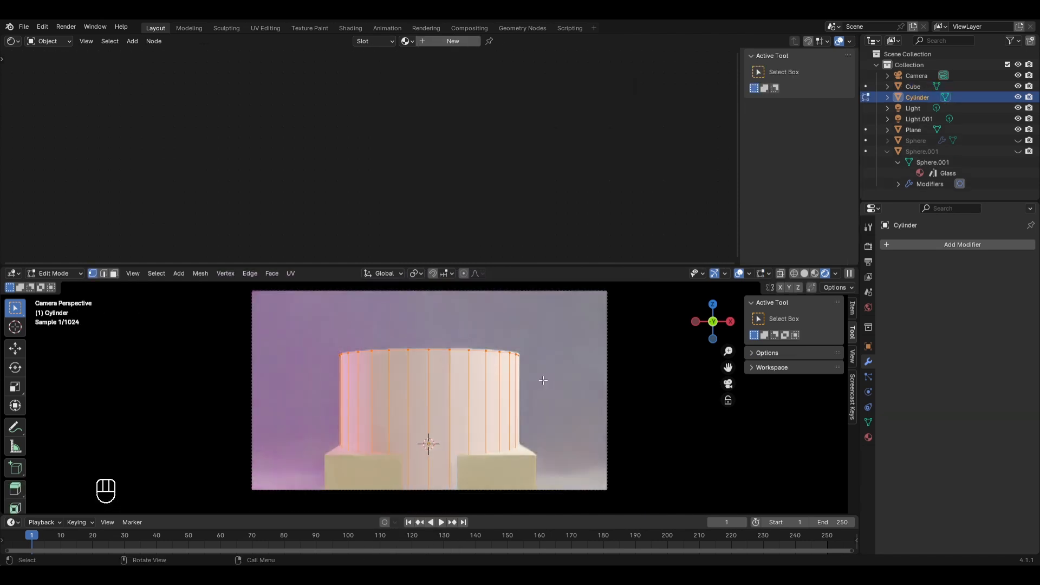
pyautogui.press('s')
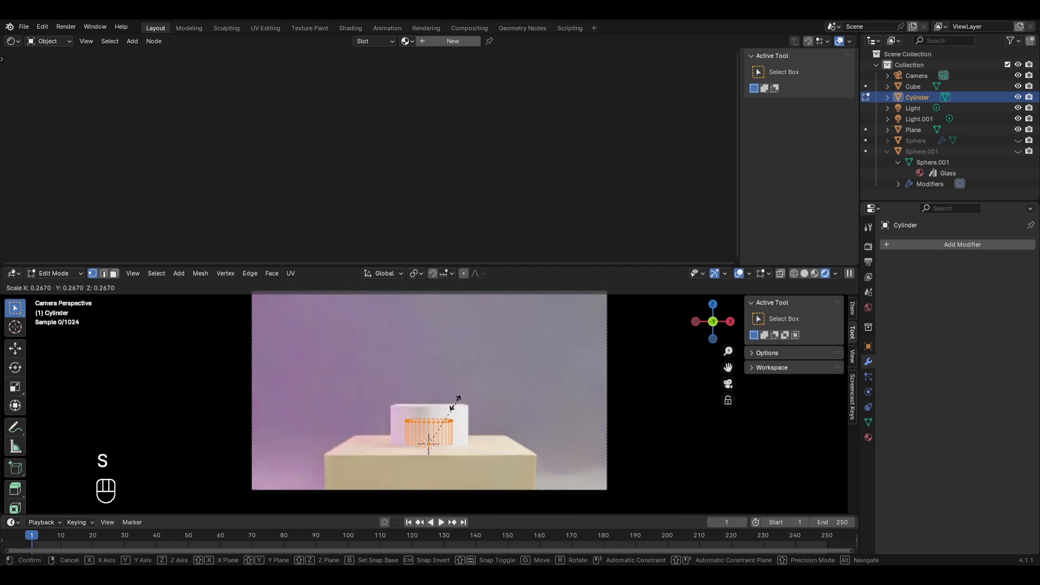
pyautogui.click(482, 393)
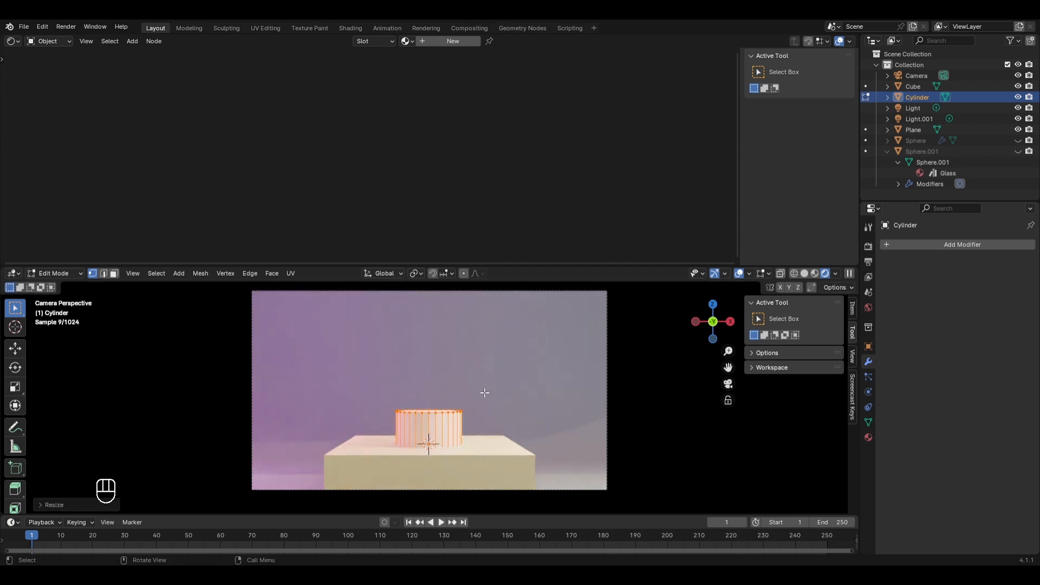
pyautogui.press('g')
pyautogui.press('z')
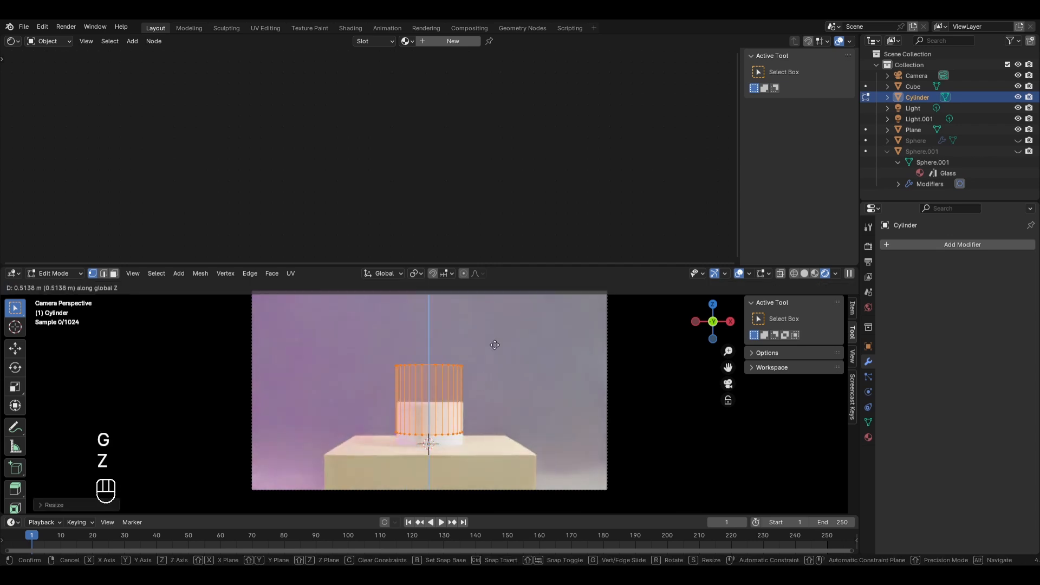
pyautogui.click(496, 337)
# Stretch the cylinder's mesh along Z by about 1.37 and narrow it to about 0.67 in X and Y.
pyautogui.press('s')
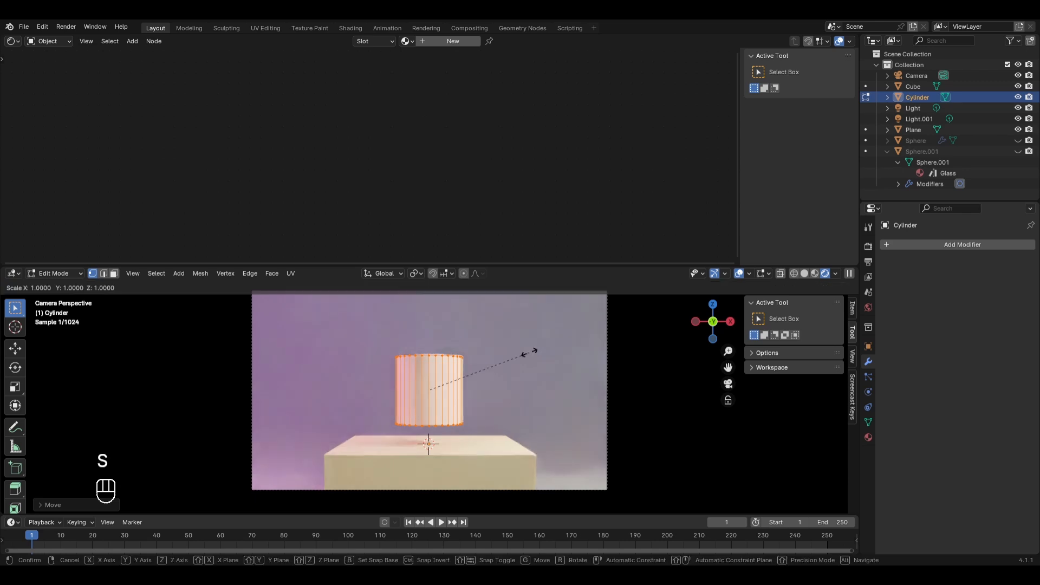
pyautogui.press('z')
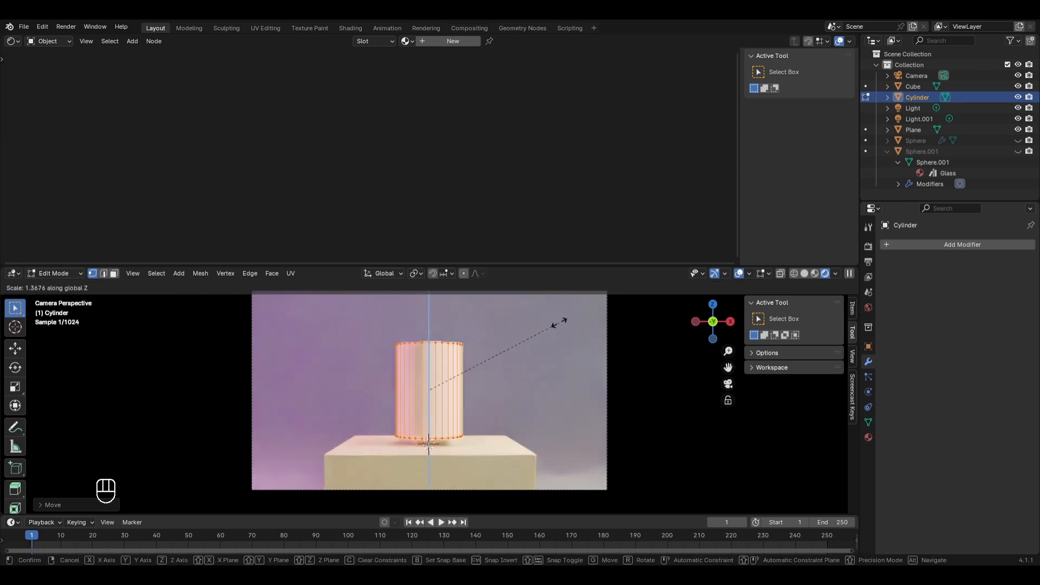
pyautogui.click(559, 324)
pyautogui.moveTo(553, 372); pyautogui.dragTo(473, 432, button='middle')
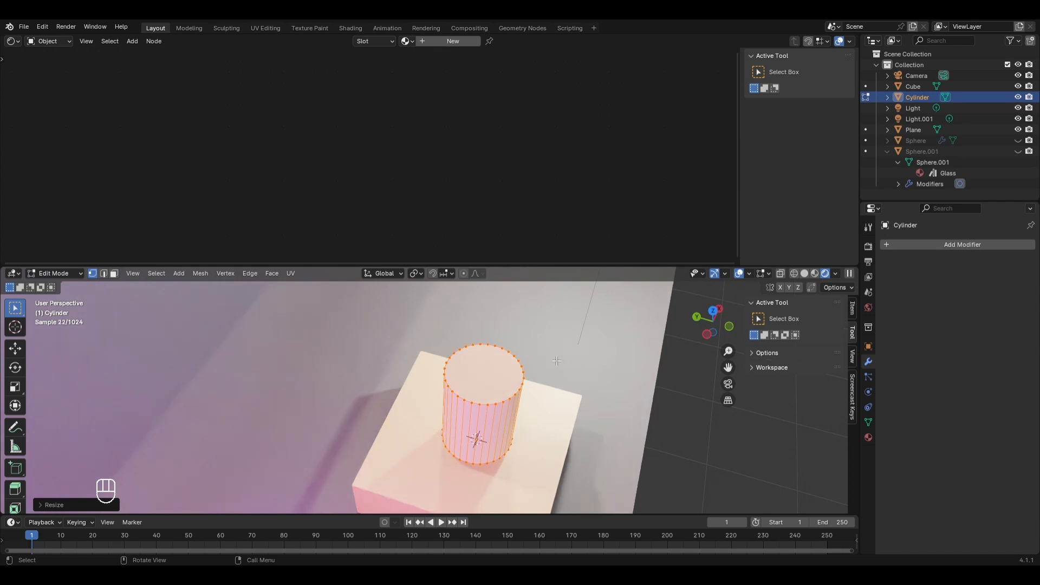
pyautogui.press('s')
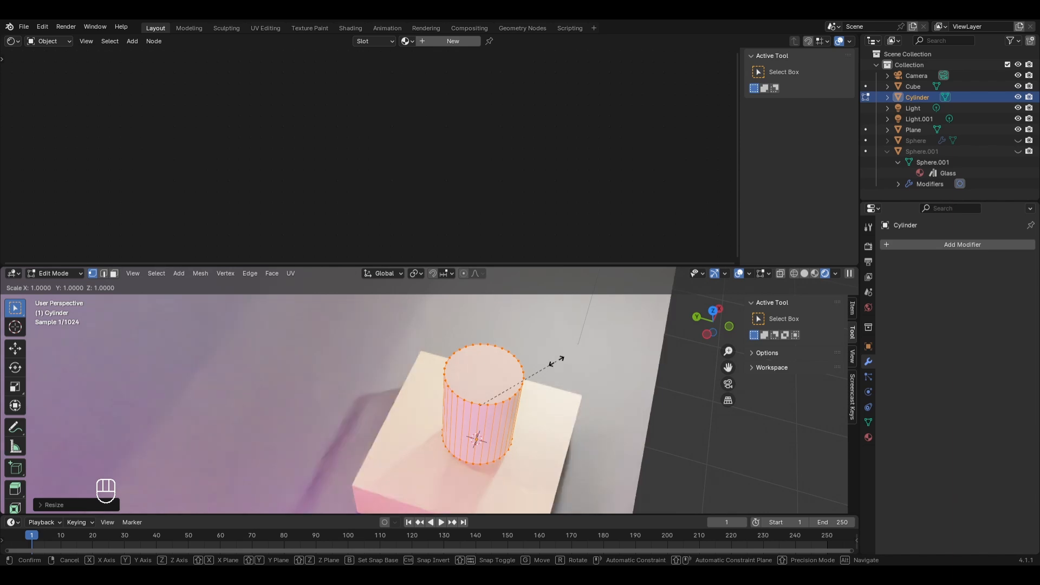
pyautogui.hotkey('shift', 'z')
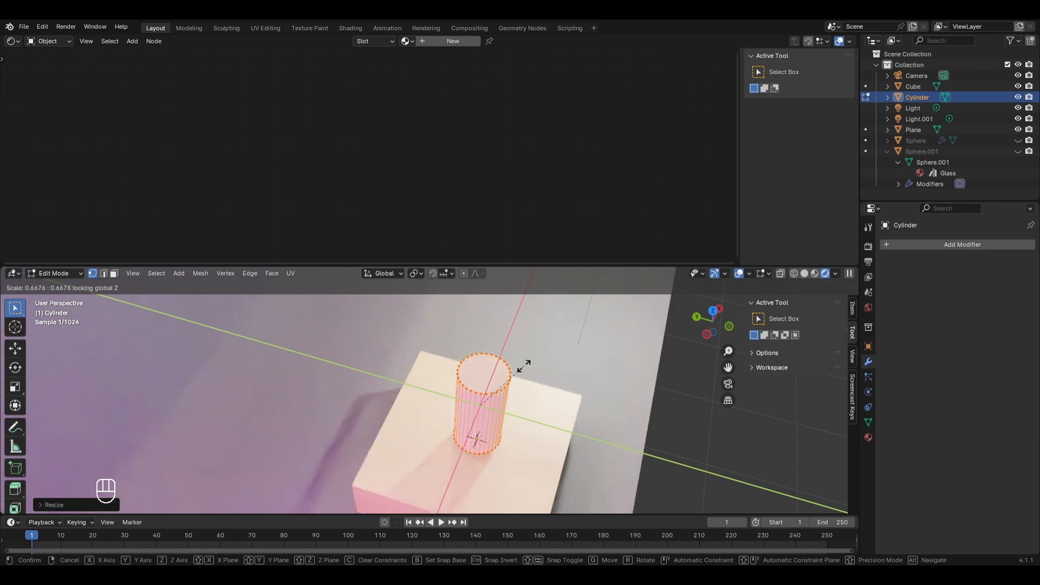
pyautogui.click(524, 366)
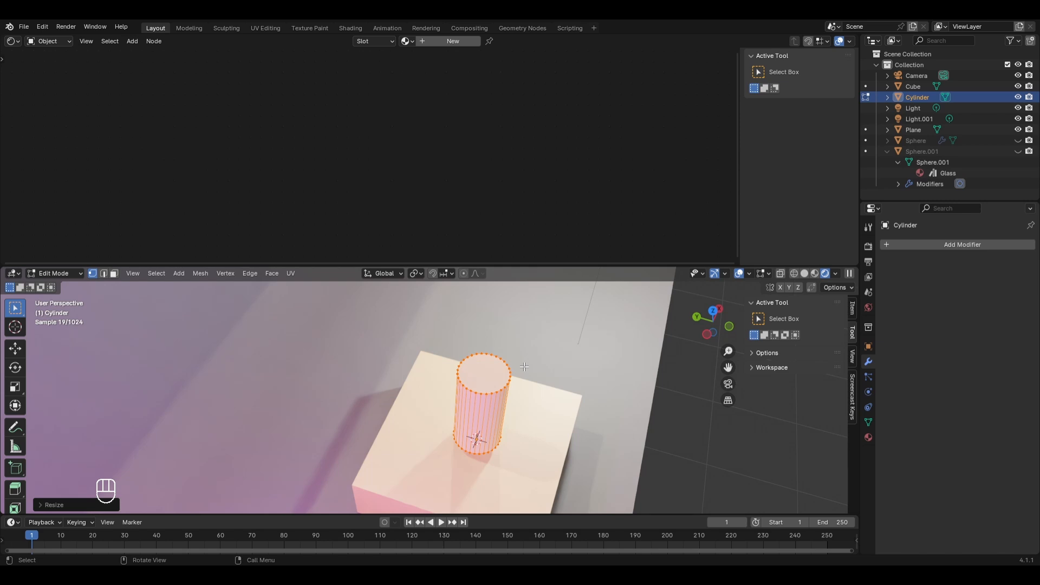
# In the camera view, lower the cylinder's mesh along Z so its base rests on the cube's top face.
pyautogui.press('KP_0')
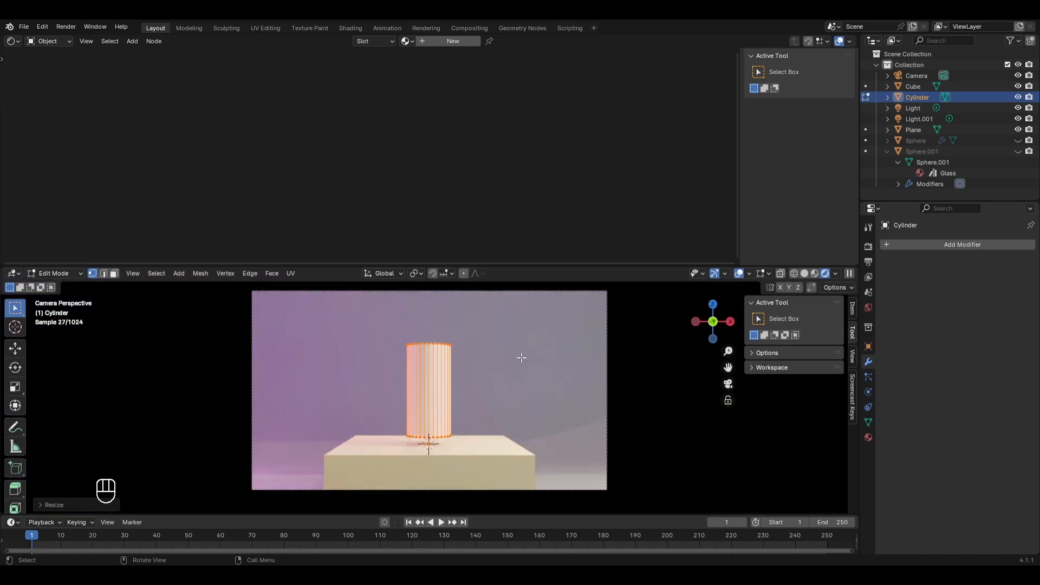
pyautogui.press('g')
pyautogui.press('z')
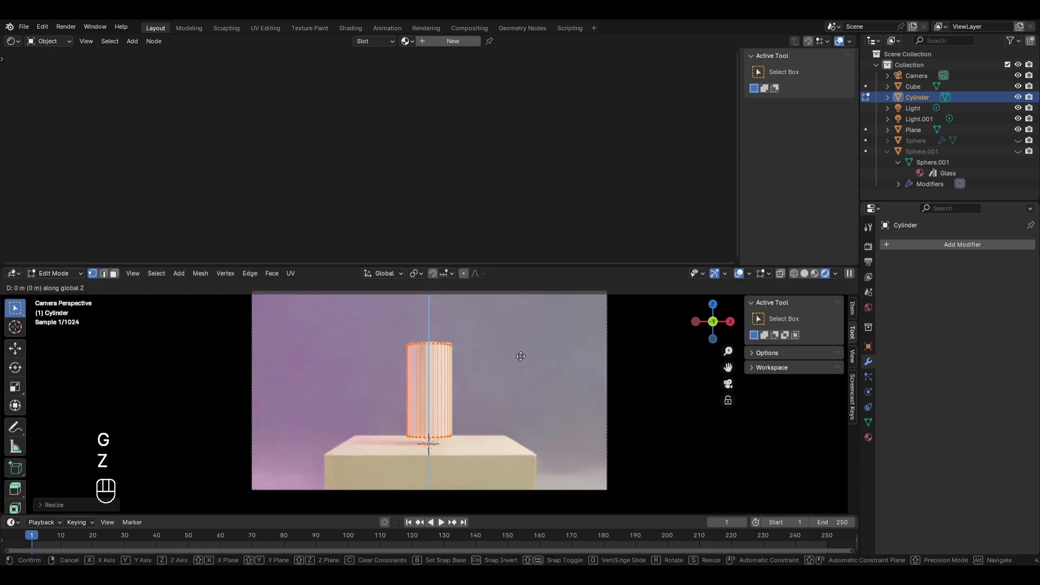
pyautogui.click(499, 363)
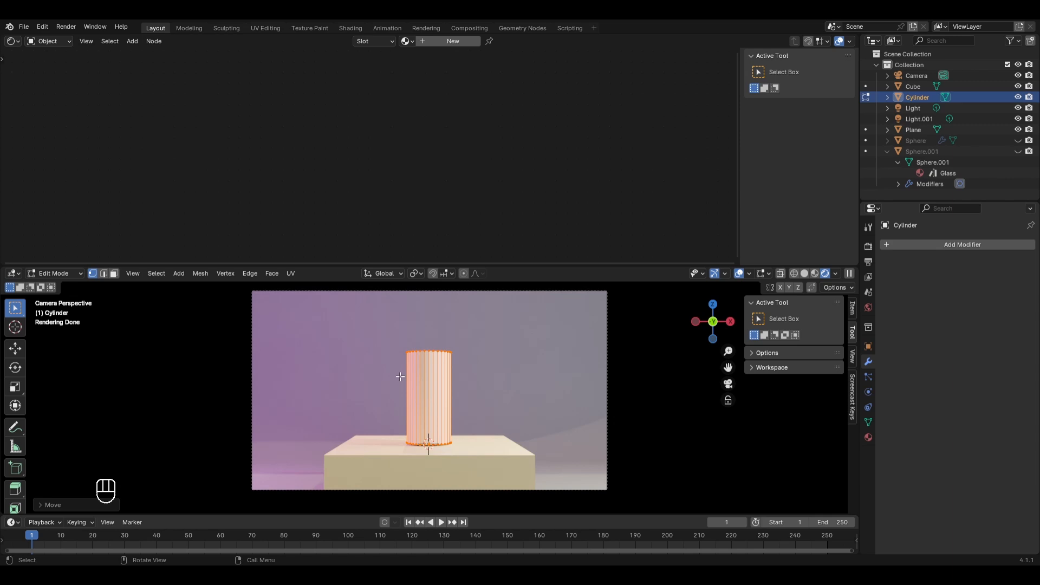
# Inset the cylinder's top face, working in solid shading, and scale the inner face up by about 1.07 to leave a thin rim.
pyautogui.moveTo(401, 376); pyautogui.dragTo(419, 433, button='middle')
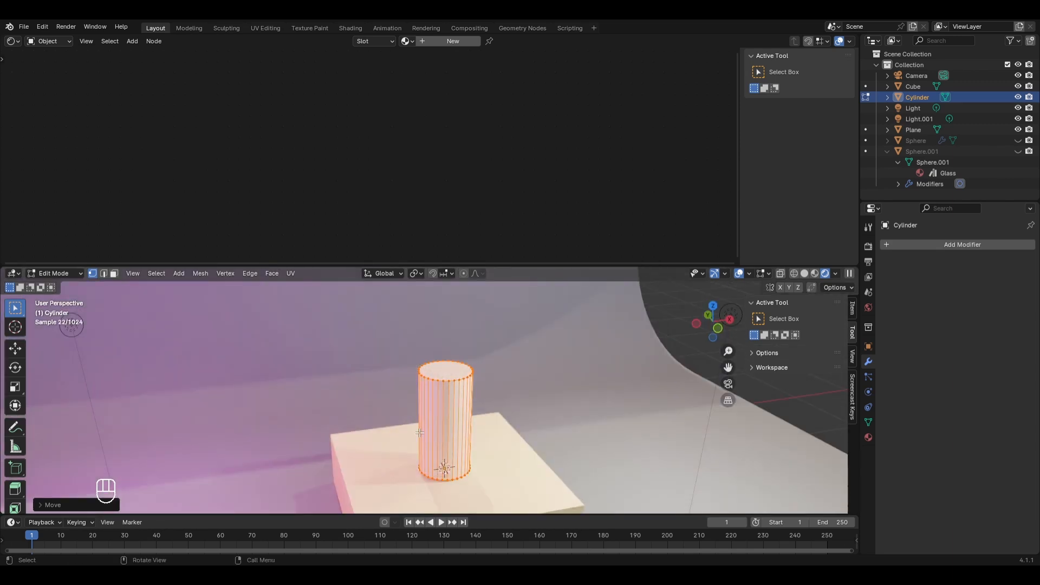
pyautogui.press('3')
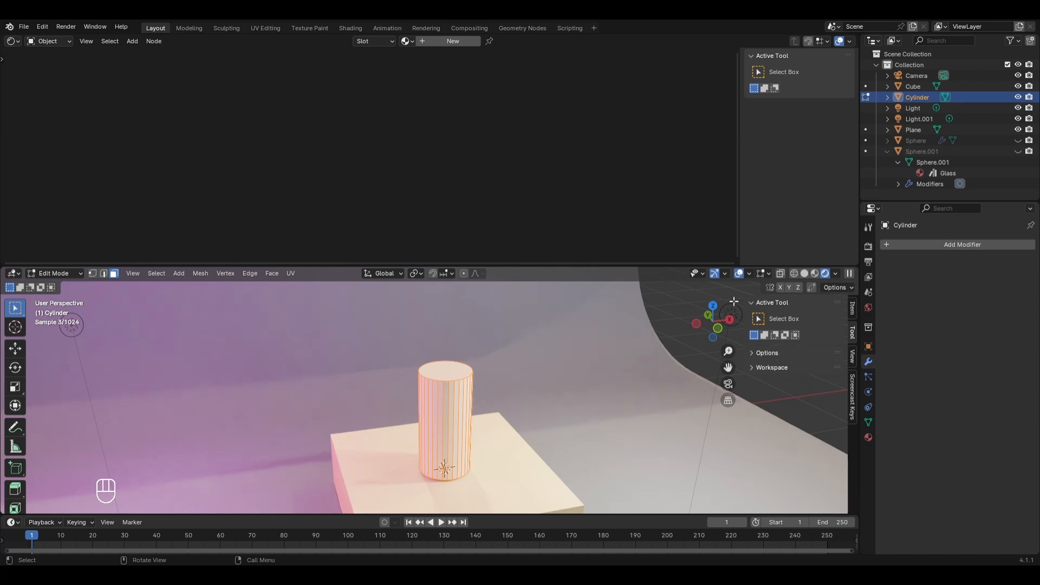
pyautogui.click(803, 274)
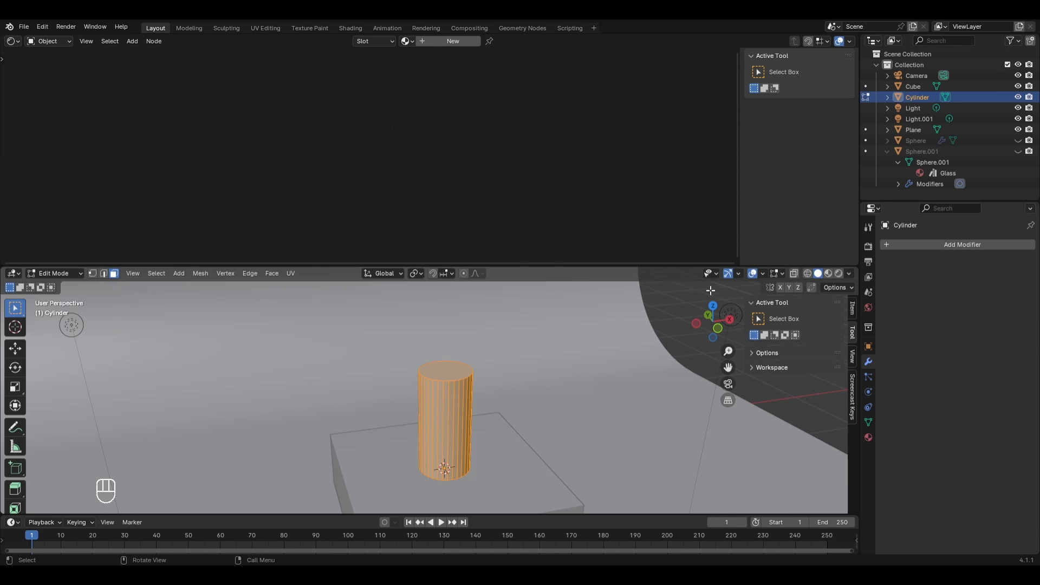
pyautogui.click(444, 369)
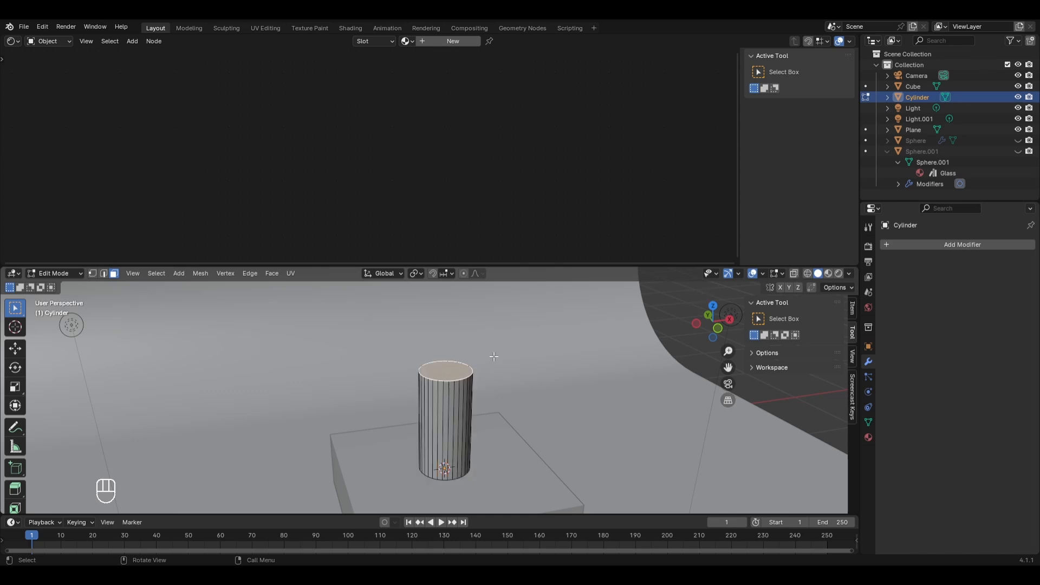
pyautogui.press('i')
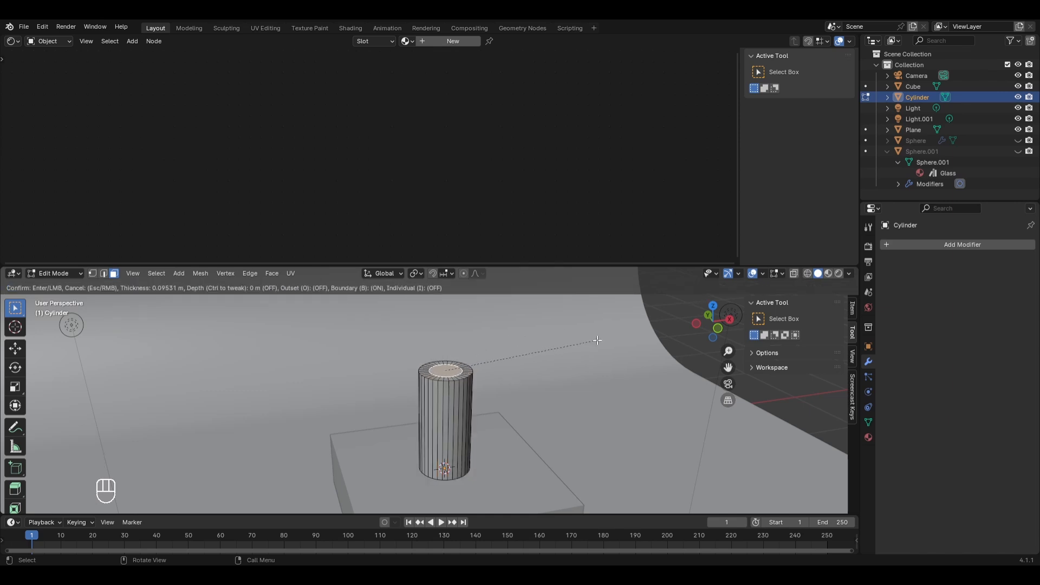
pyautogui.click(601, 338)
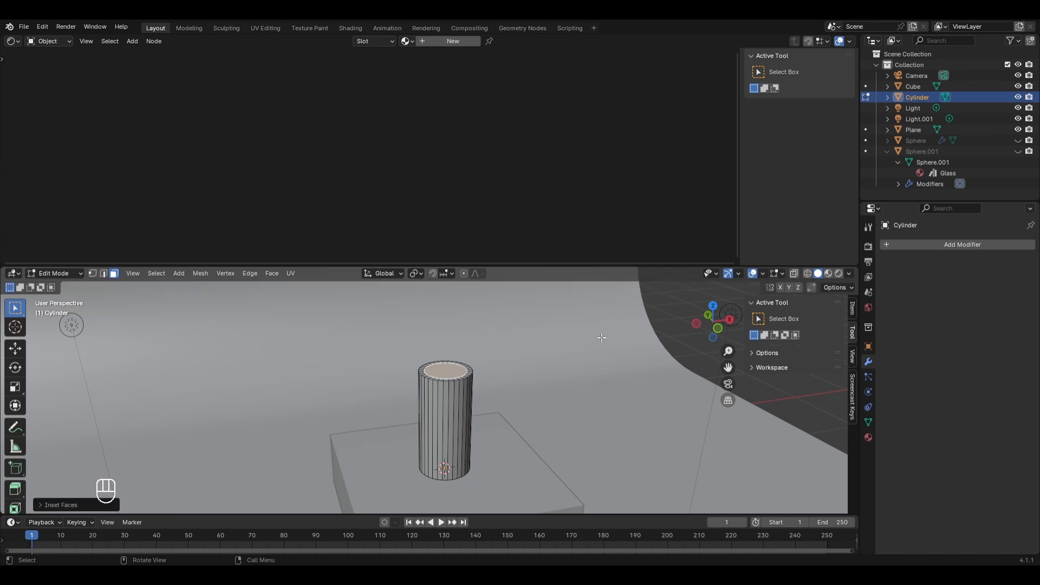
pyautogui.scroll(5, 481, 411)
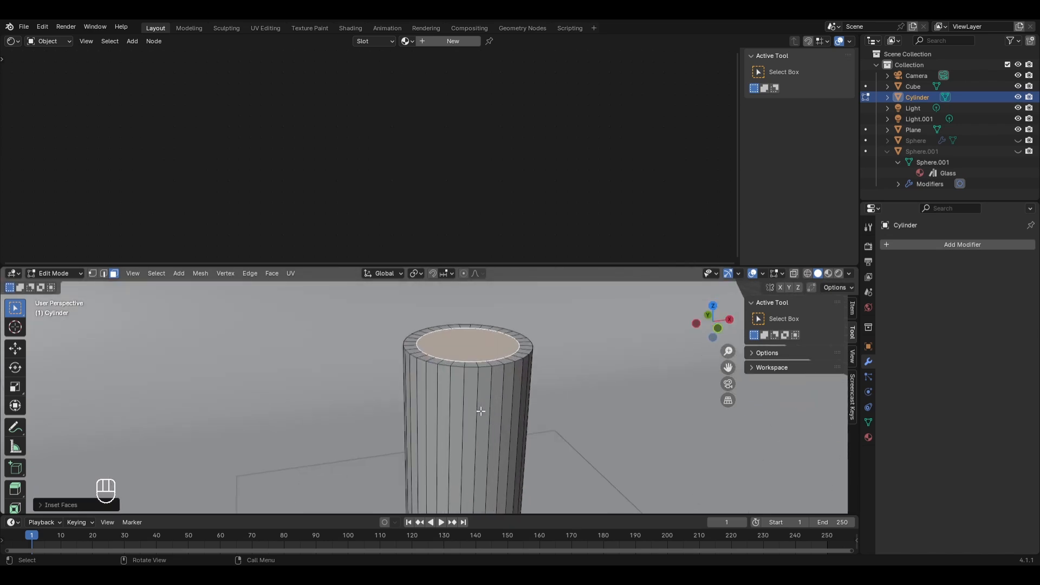
pyautogui.press('s')
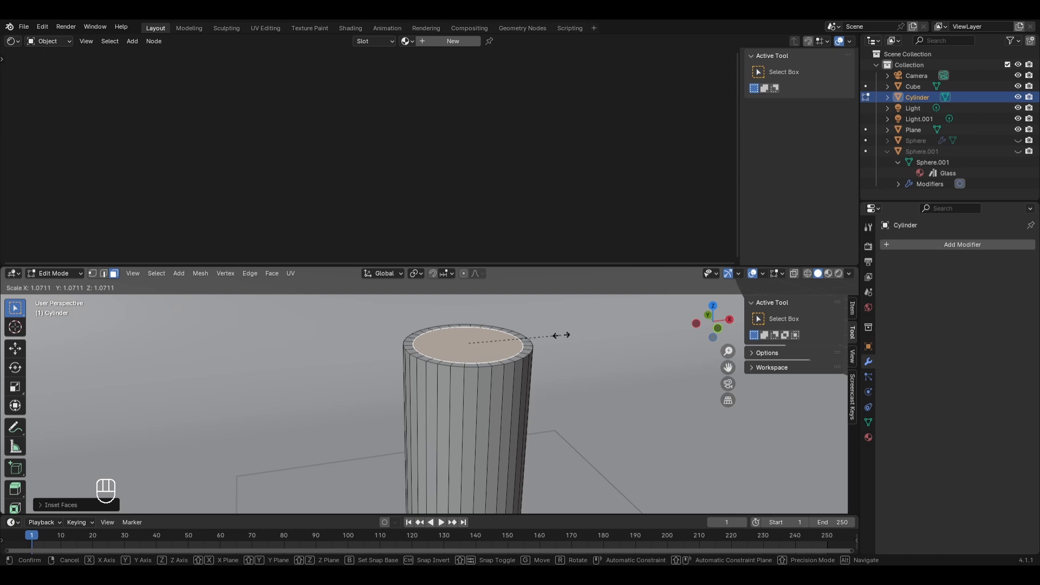
pyautogui.click(560, 336)
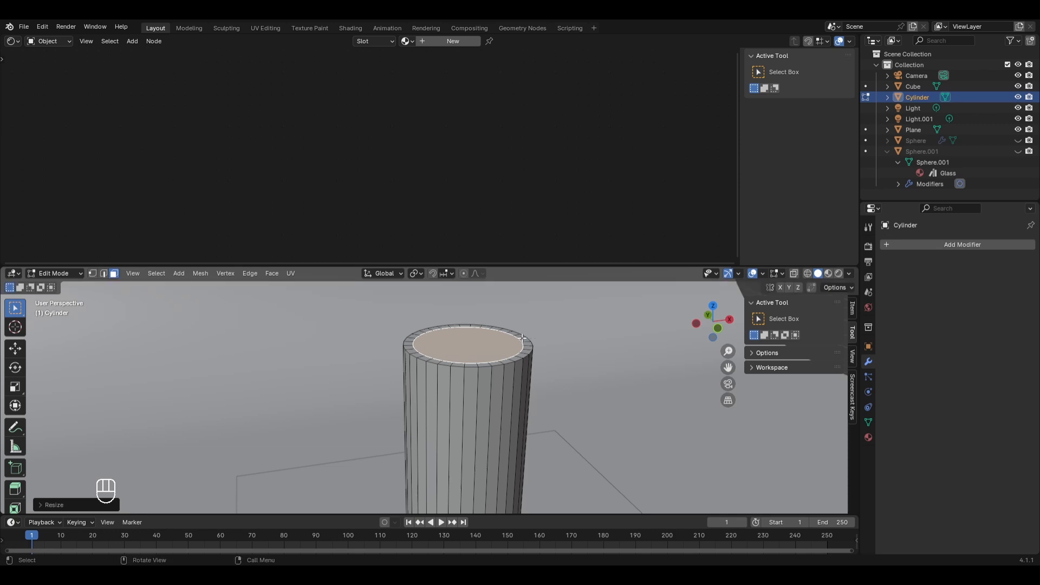
# Extrude the inner top face down about 0.05 m along Z to recess the candle's top.
pyautogui.press('e')
pyautogui.press('z')
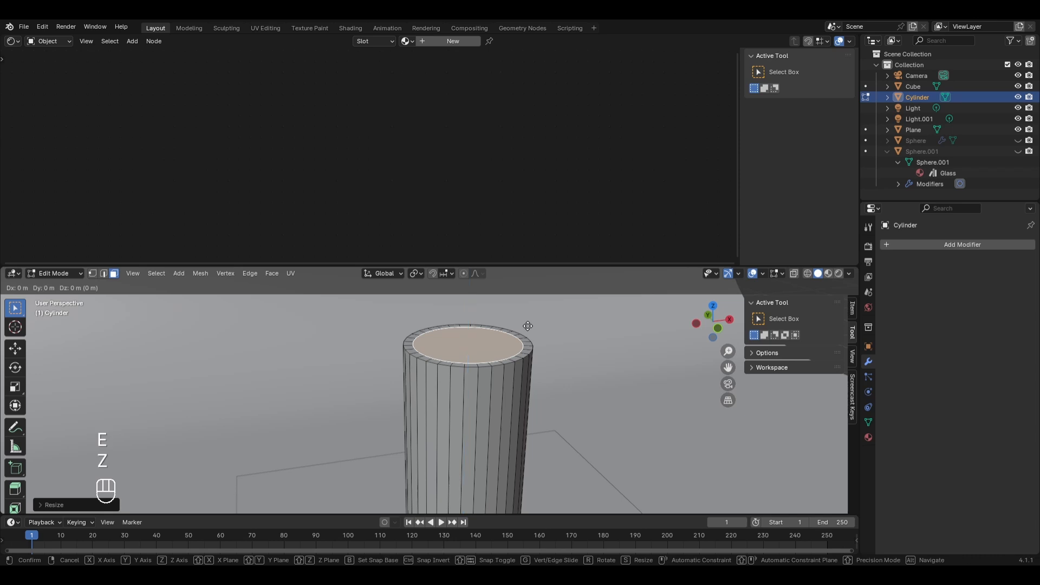
pyautogui.press('z')
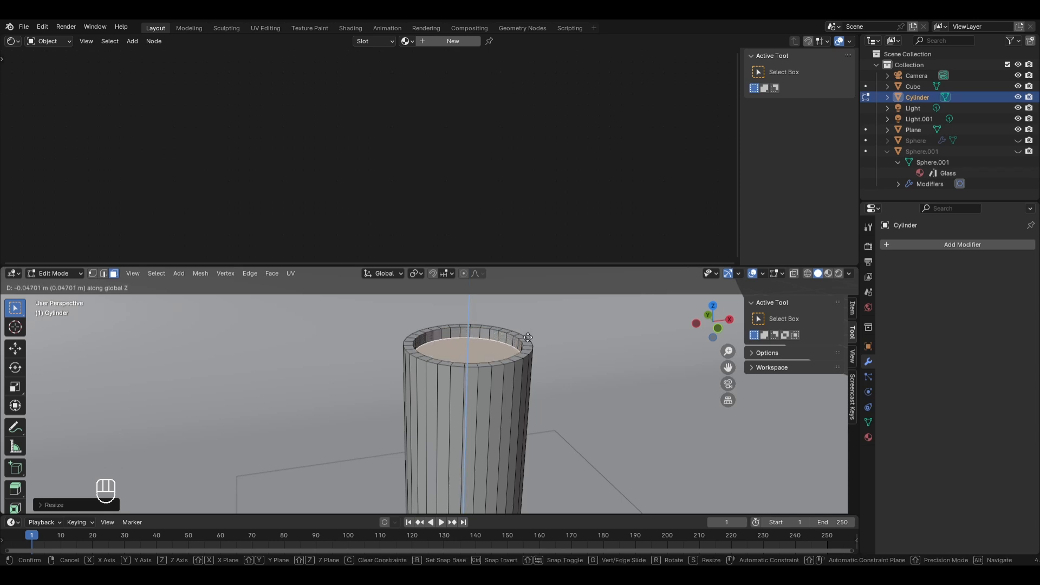
pyautogui.click(528, 336)
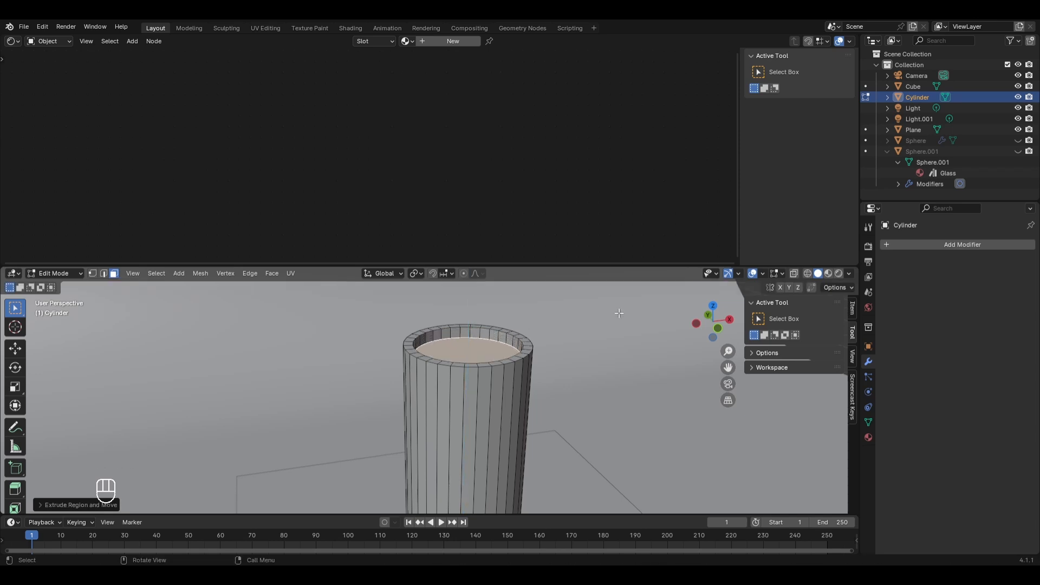
# Inset the recessed face to a small central disc and extrude it up about 0.05 m as a wick base tapered to about 0.74.
pyautogui.press('i')
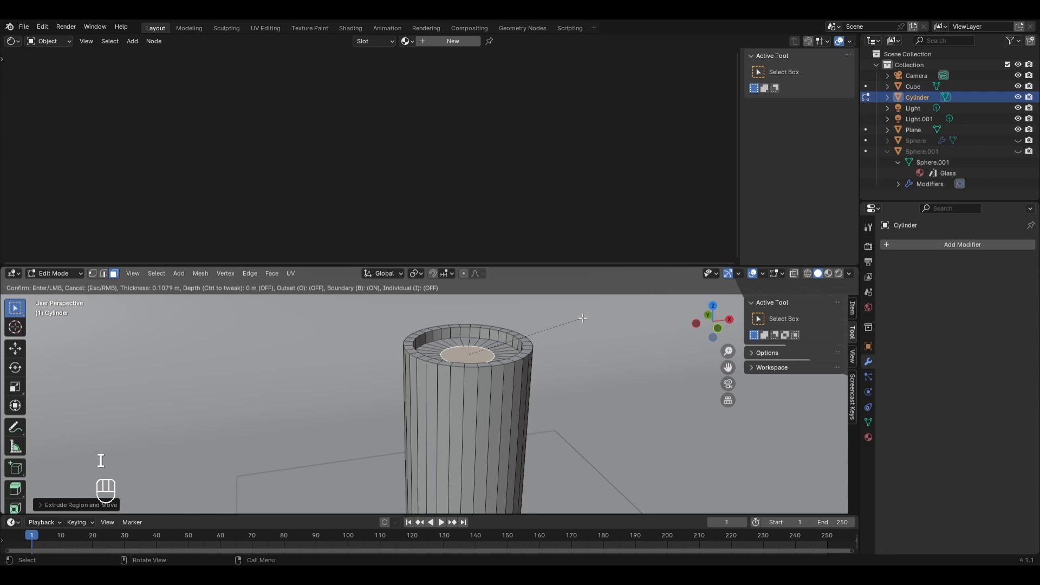
pyautogui.click(587, 404)
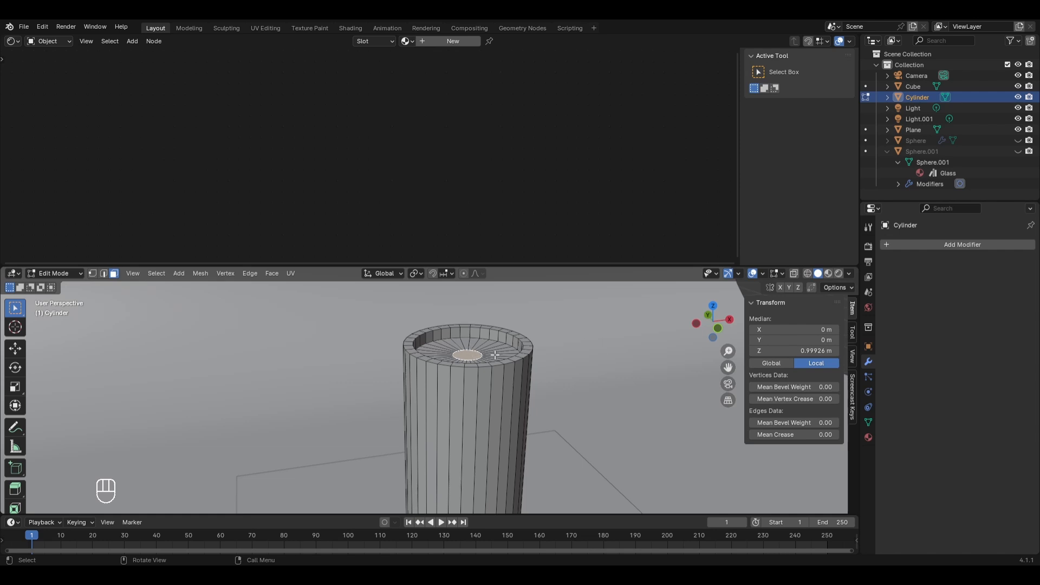
pyautogui.press('e')
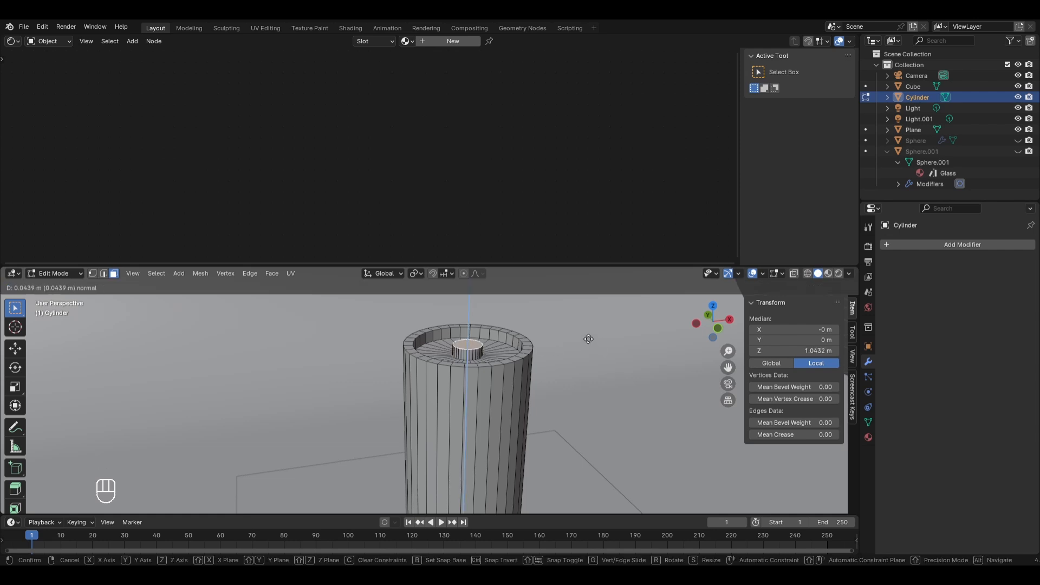
pyautogui.click(588, 339)
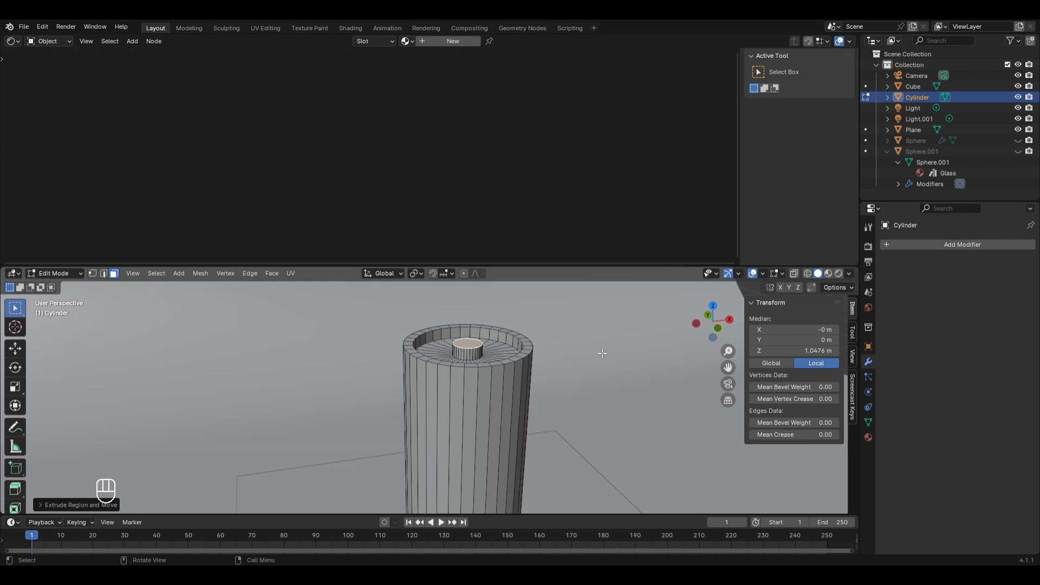
pyautogui.press('s')
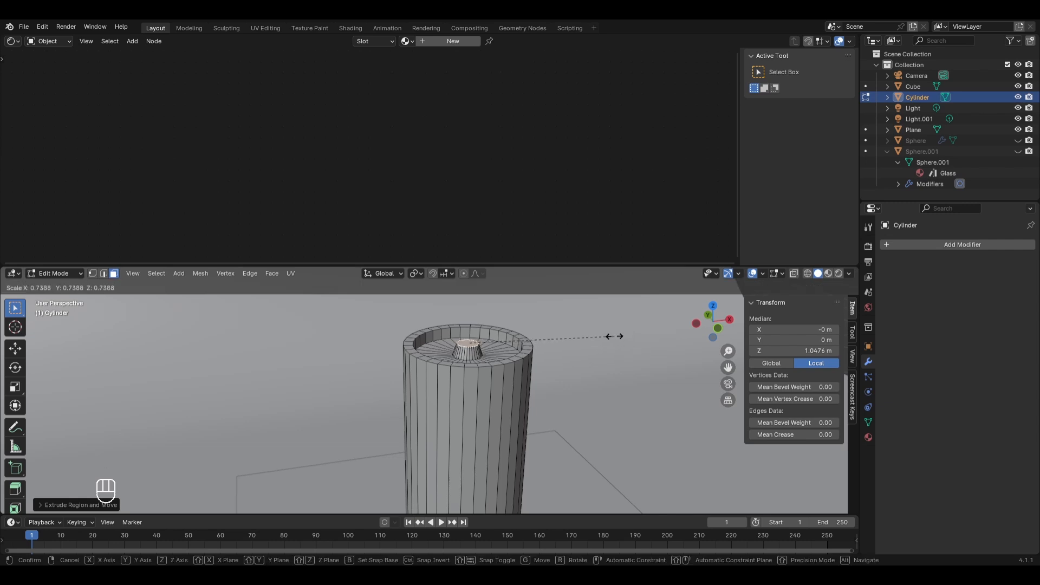
pyautogui.click(610, 337)
# Inset the wick base's top face by about 0.03 m and extrude it up into a thin wick about 0.05 m tall.
pyautogui.scroll(3, 613, 367)
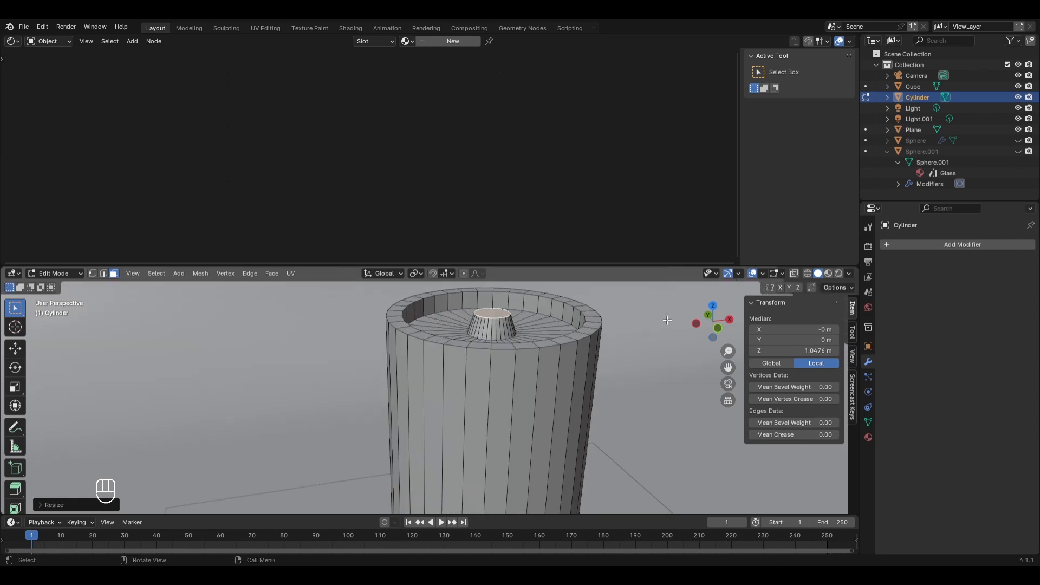
pyautogui.press('i')
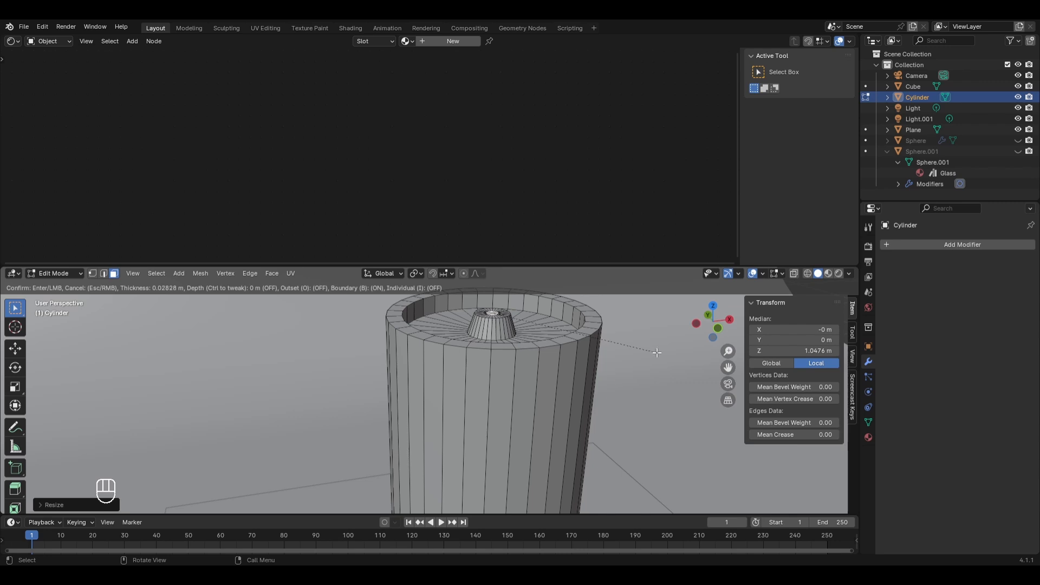
pyautogui.click(656, 352)
pyautogui.keyDown('shift'); pyautogui.moveTo(656, 352); pyautogui.dragTo(478, 354, button='middle'); pyautogui.keyUp('shift')
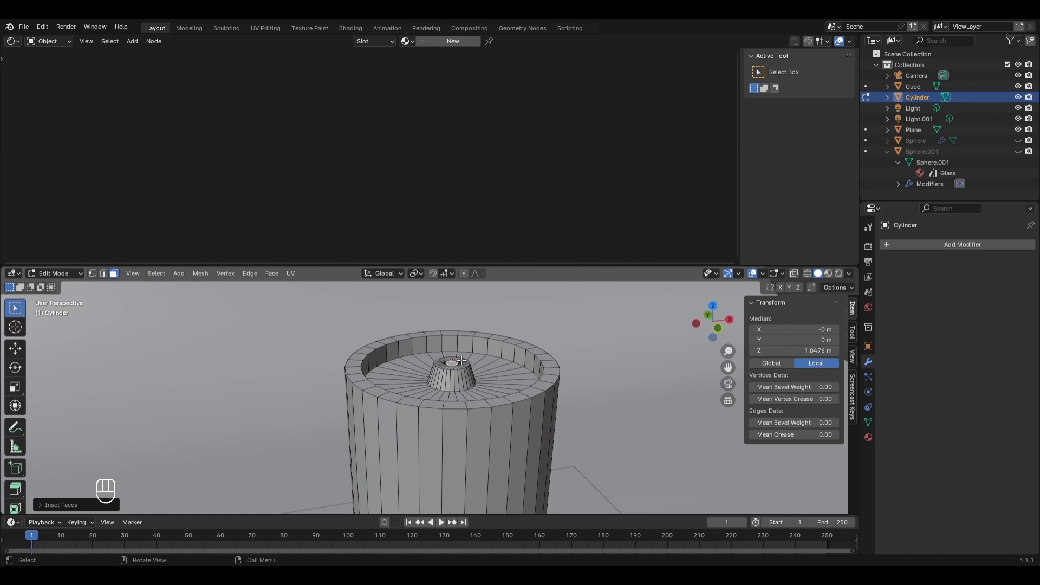
pyautogui.press('e')
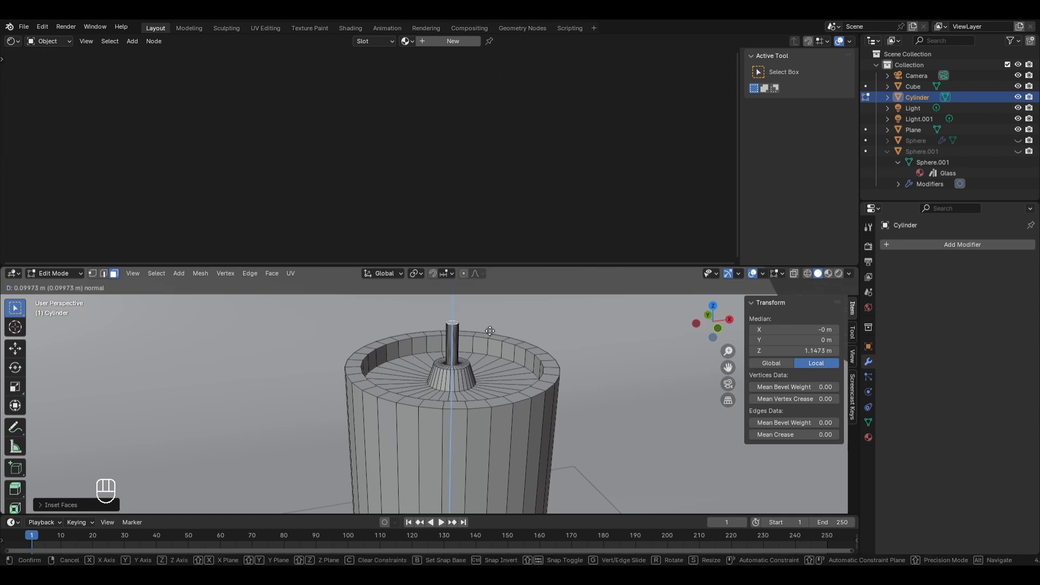
pyautogui.click(490, 319)
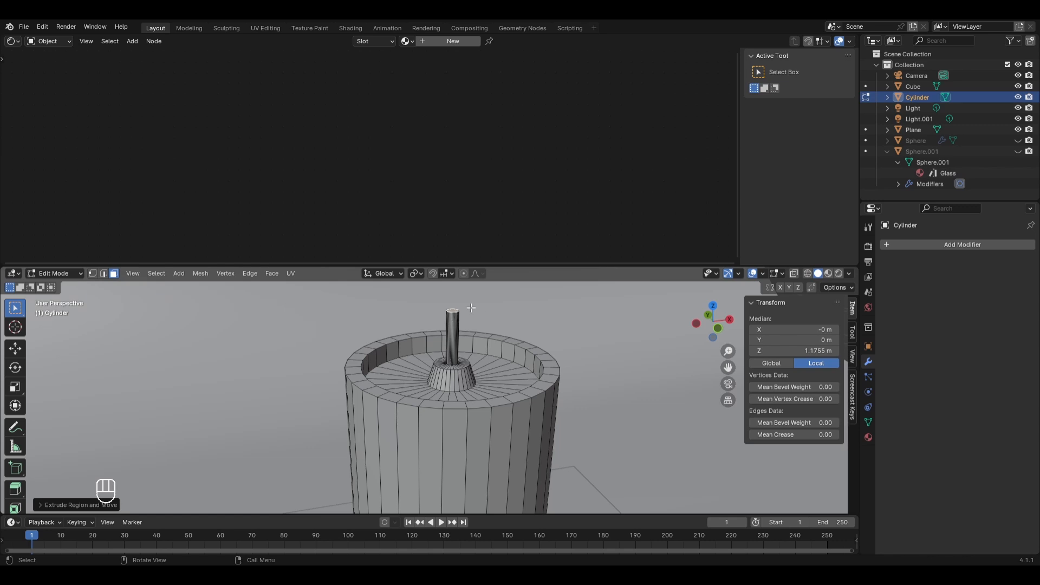
pyautogui.press('g')
pyautogui.press('z')
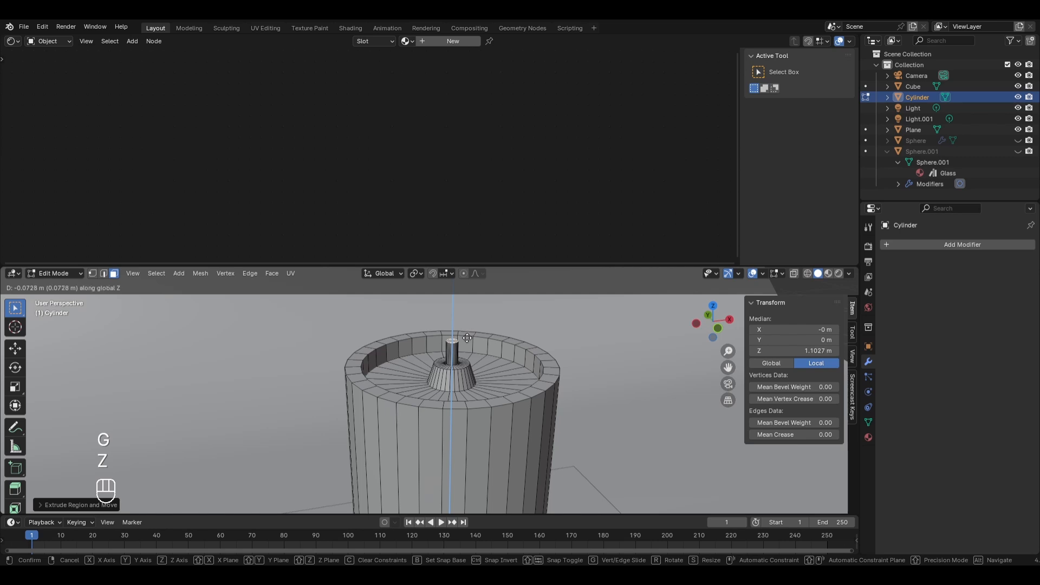
pyautogui.click(469, 342)
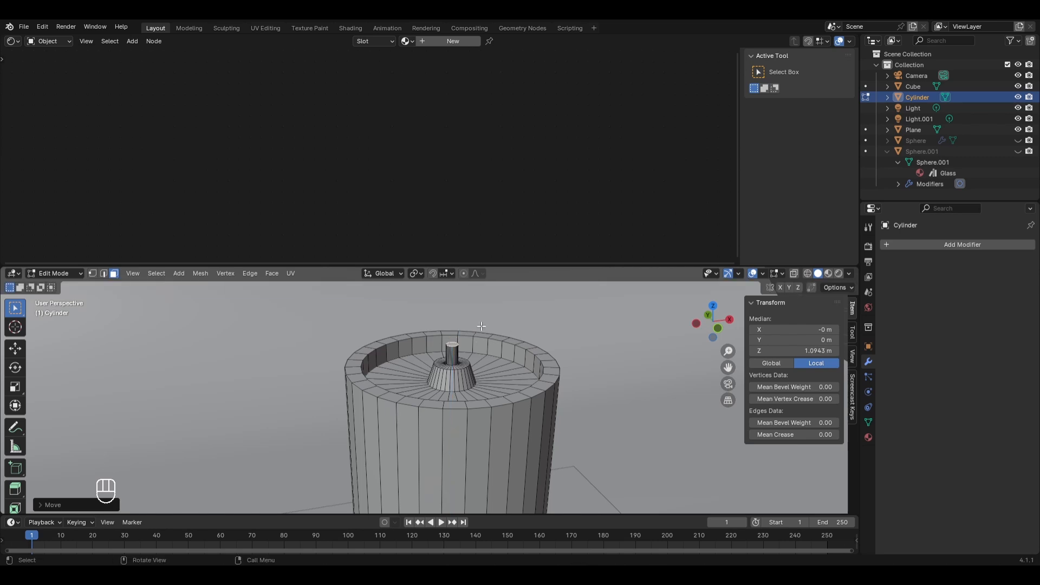
# Tilt the wick's top face by about 24° and extrude it about 0.04 m to begin bending the wick.
pyautogui.press('r')
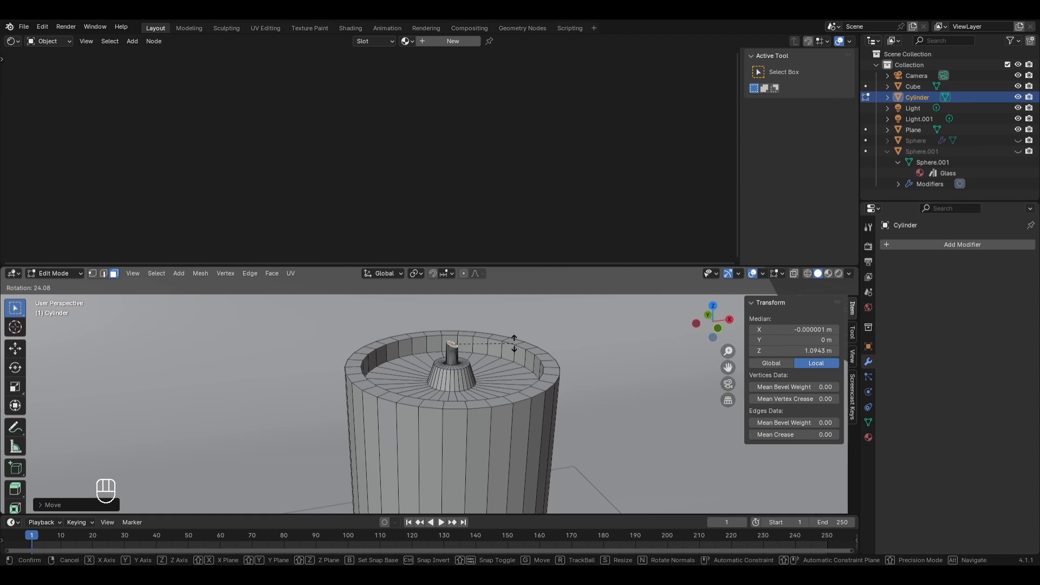
pyautogui.click(514, 343)
pyautogui.press('e')
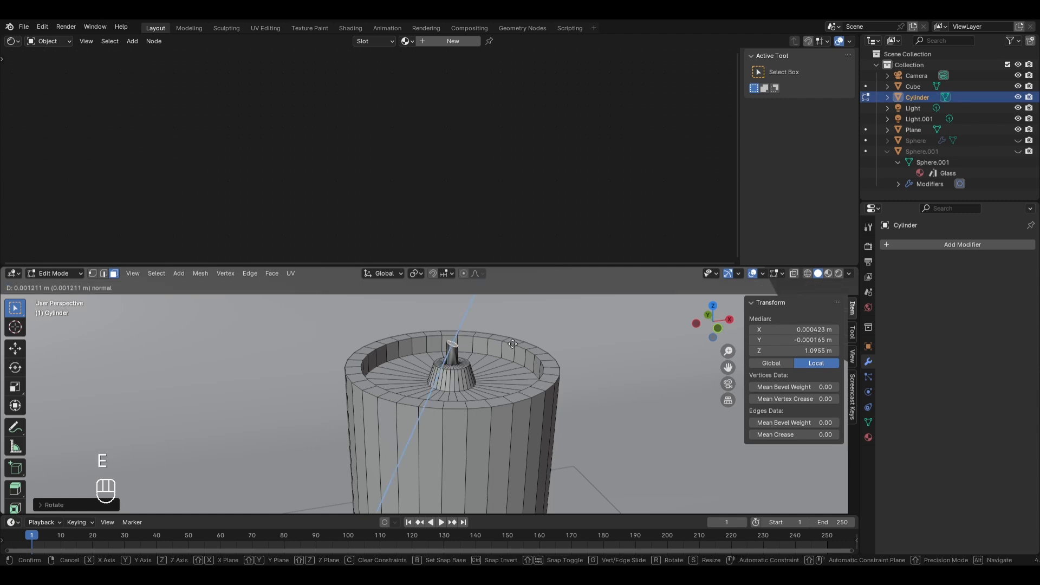
pyautogui.click(522, 332)
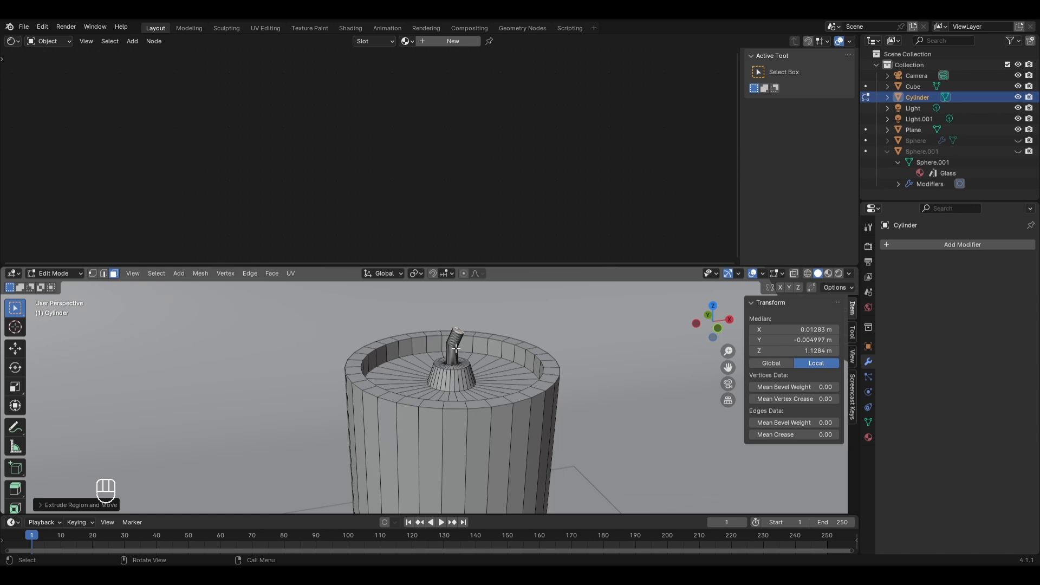
pyautogui.hotkey('ctrl', 'z')
# Tilt the wick's end face by about 16° more, extrude it about 0.05 m and scale it down into a tapered tip.
pyautogui.press('r')
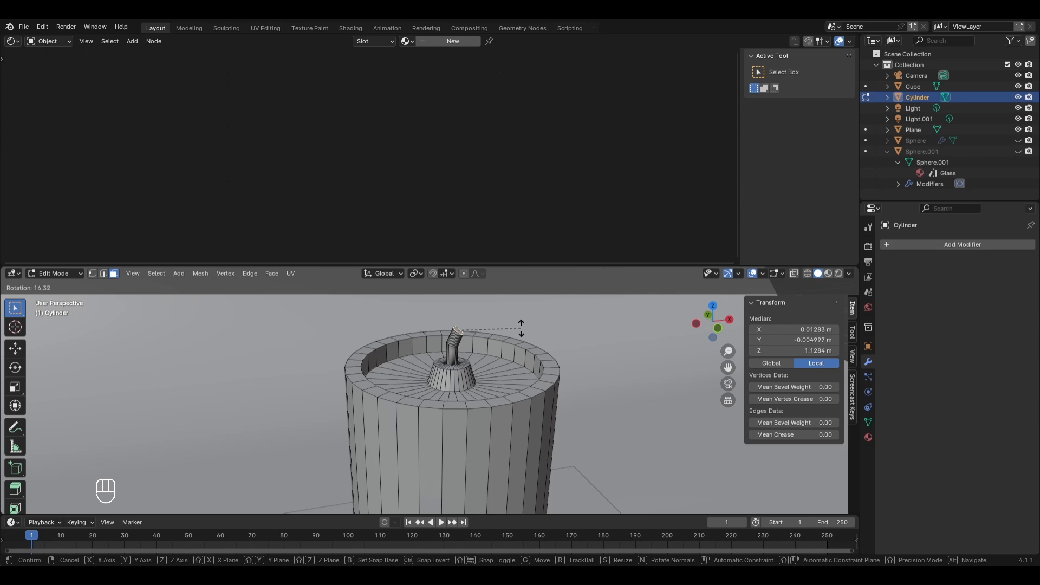
pyautogui.click(521, 328)
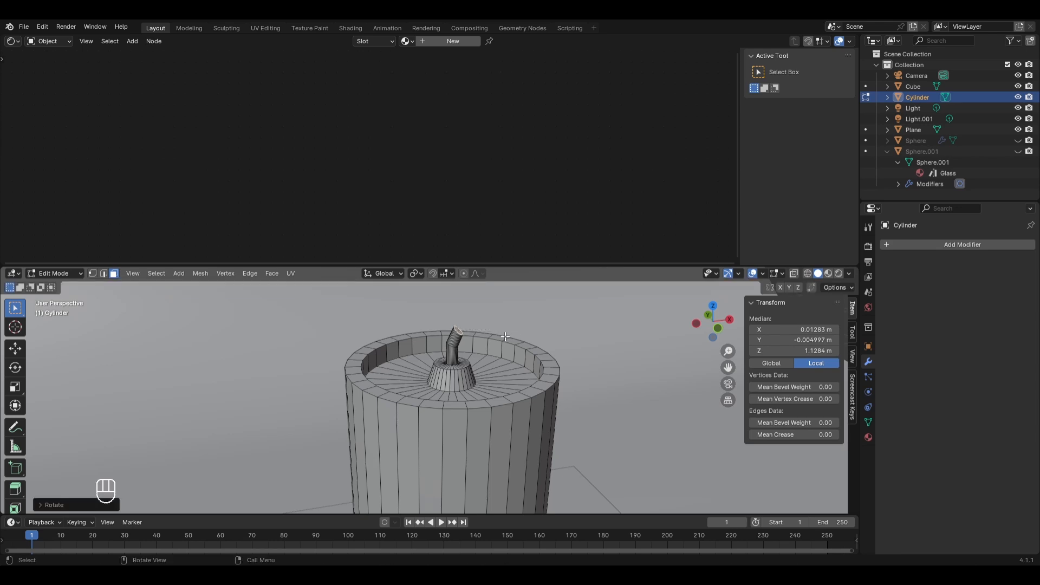
pyautogui.press('e')
pyautogui.click(516, 321)
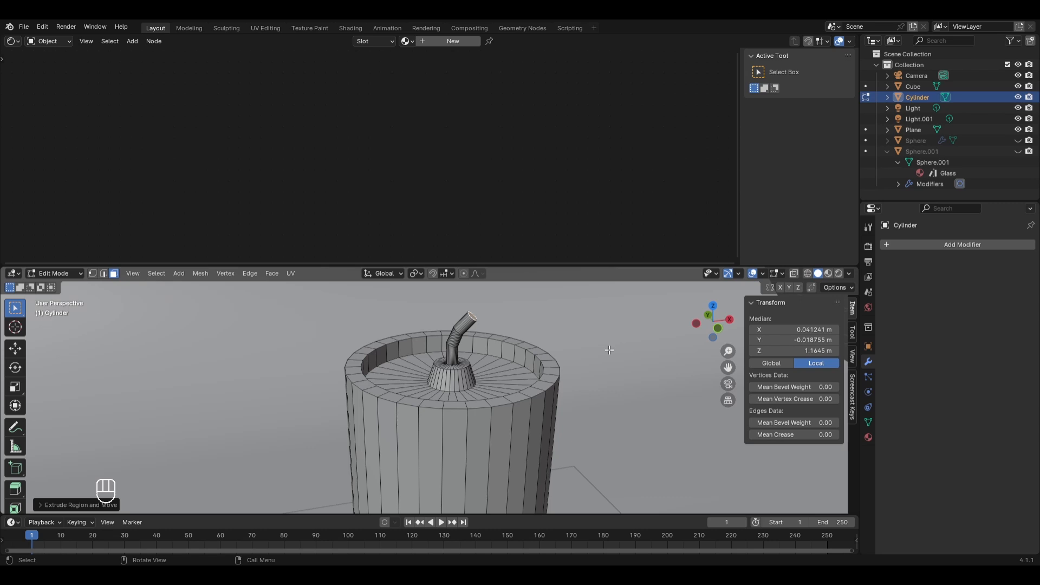
pyautogui.press('s')
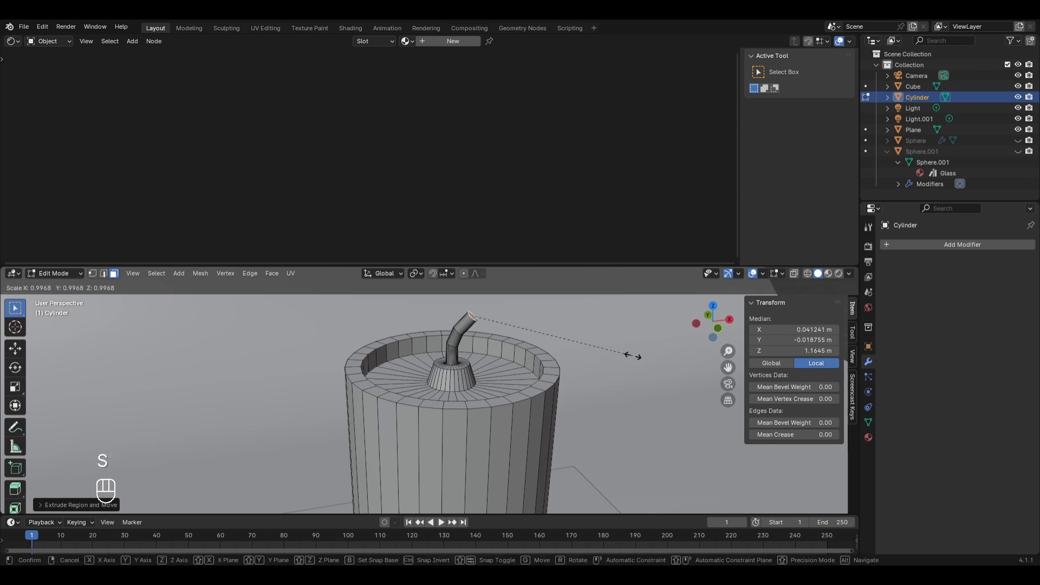
pyautogui.click(573, 328)
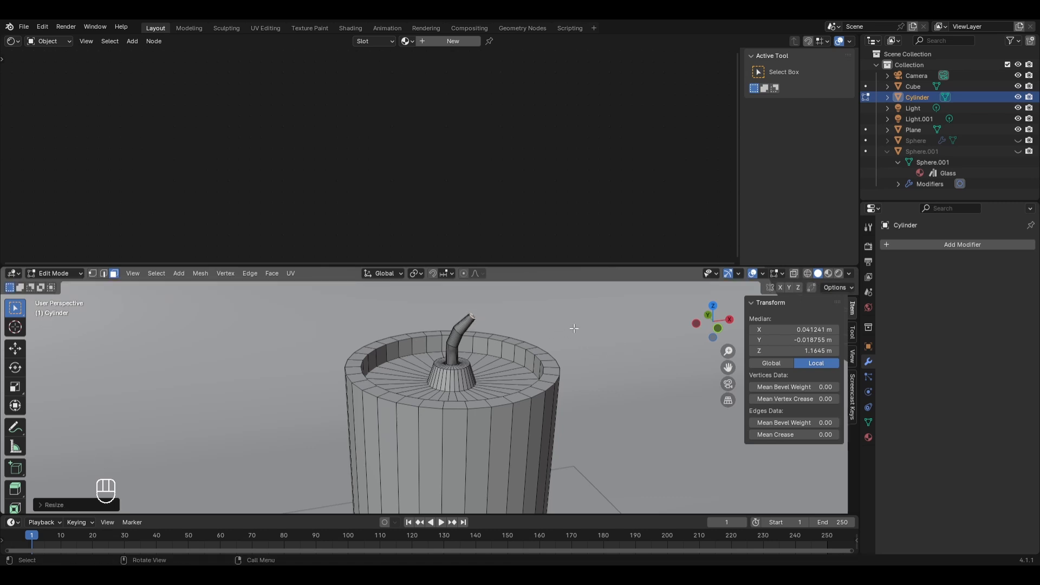
# Select irregularly spaced faces around the candle's rim, without the wick tip, and move them about 0.03 m down along Z for a melted edge.
pyautogui.scroll(-5, 564, 330)
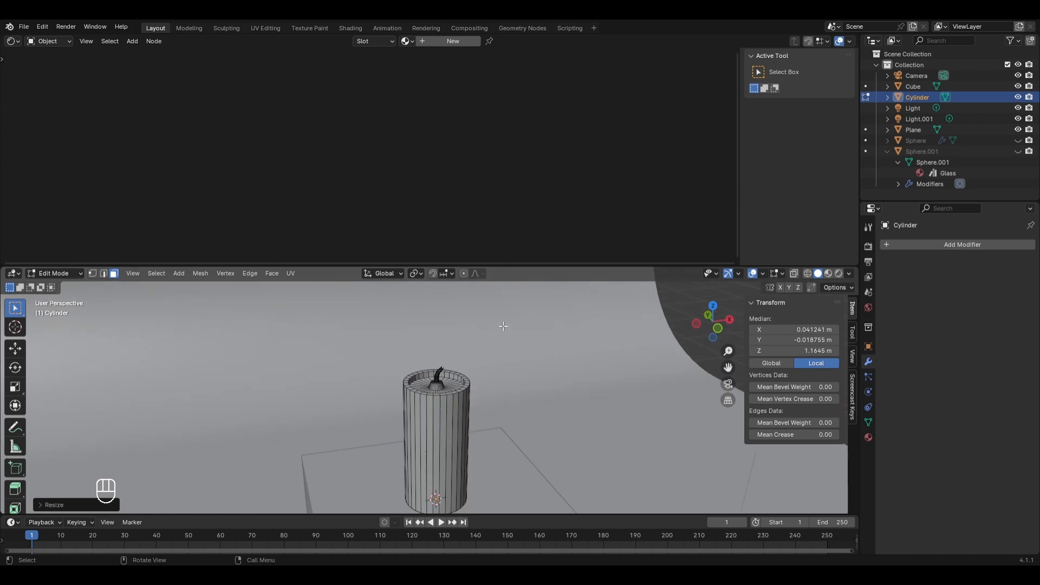
pyautogui.press('KP_0')
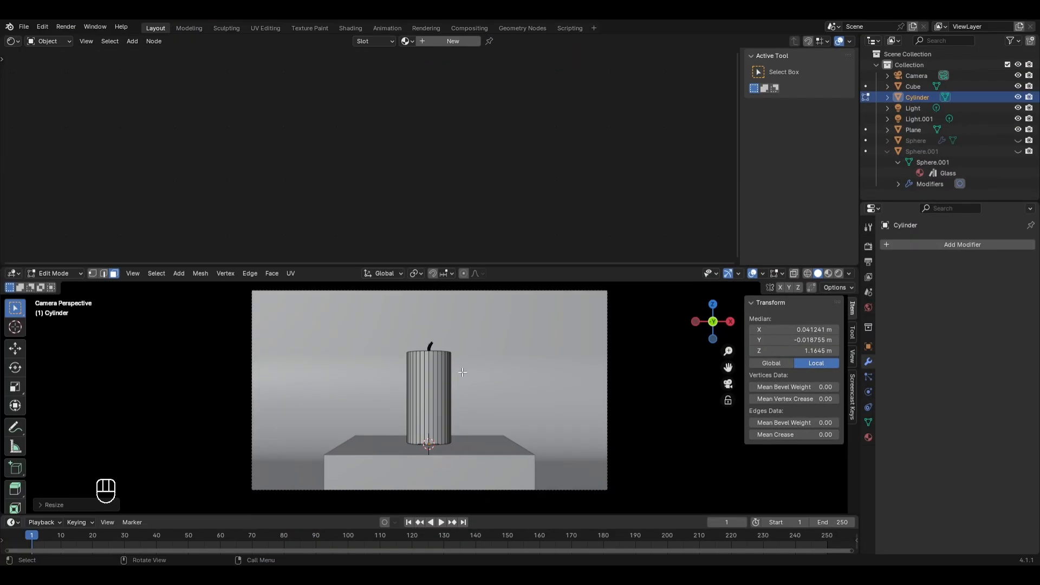
pyautogui.moveTo(462, 372); pyautogui.dragTo(456, 463, button='middle')
pyautogui.scroll(6, 457, 461)
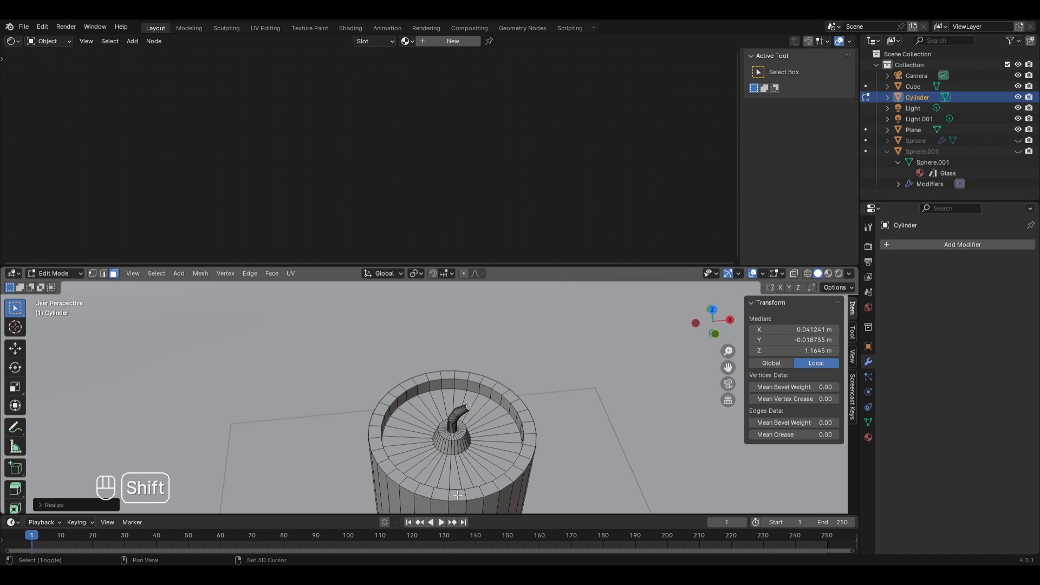
pyautogui.keyDown('shift'); pyautogui.click(457, 494); pyautogui.keyUp('shift')
pyautogui.keyDown('shift'); pyautogui.click(474, 493); pyautogui.keyUp('shift')
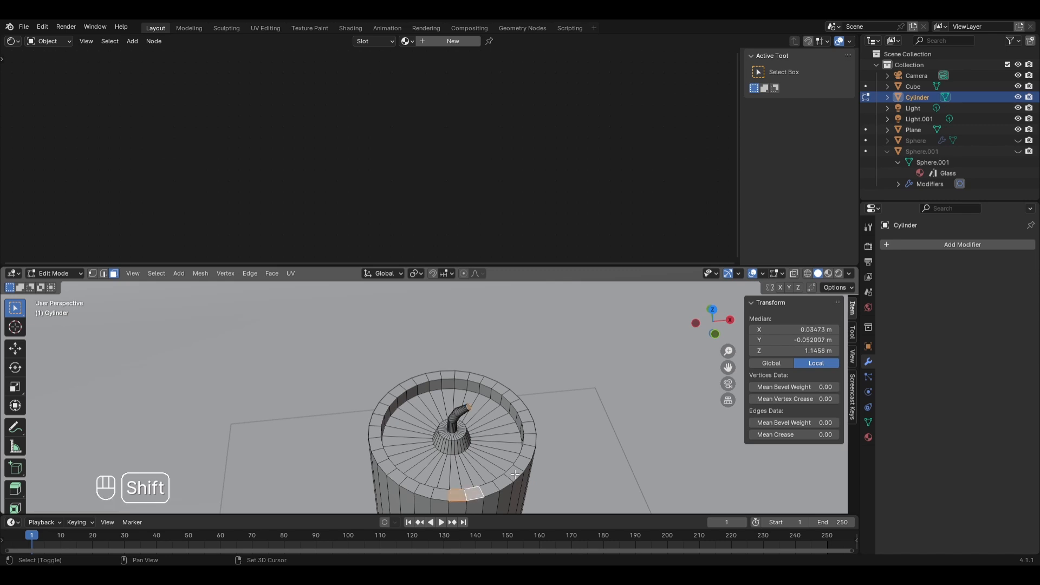
pyautogui.keyDown('shift'); pyautogui.click(514, 473); pyautogui.keyUp('shift')
pyautogui.keyDown('shift'); pyautogui.click(521, 463); pyautogui.keyUp('shift')
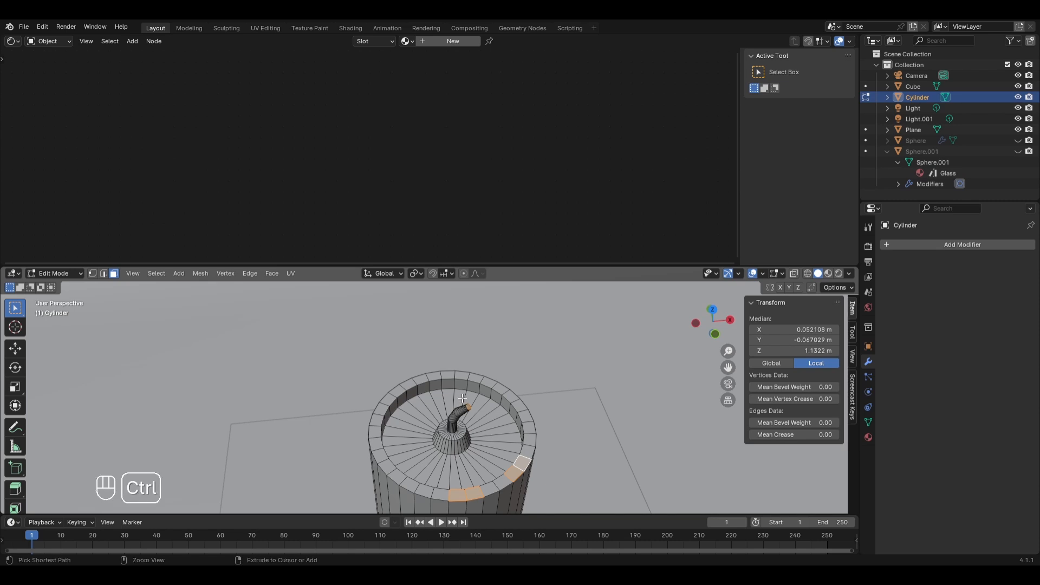
pyautogui.keyDown('ctrl'); pyautogui.moveTo(458, 393); pyautogui.dragTo(484, 431); pyautogui.keyUp('ctrl')
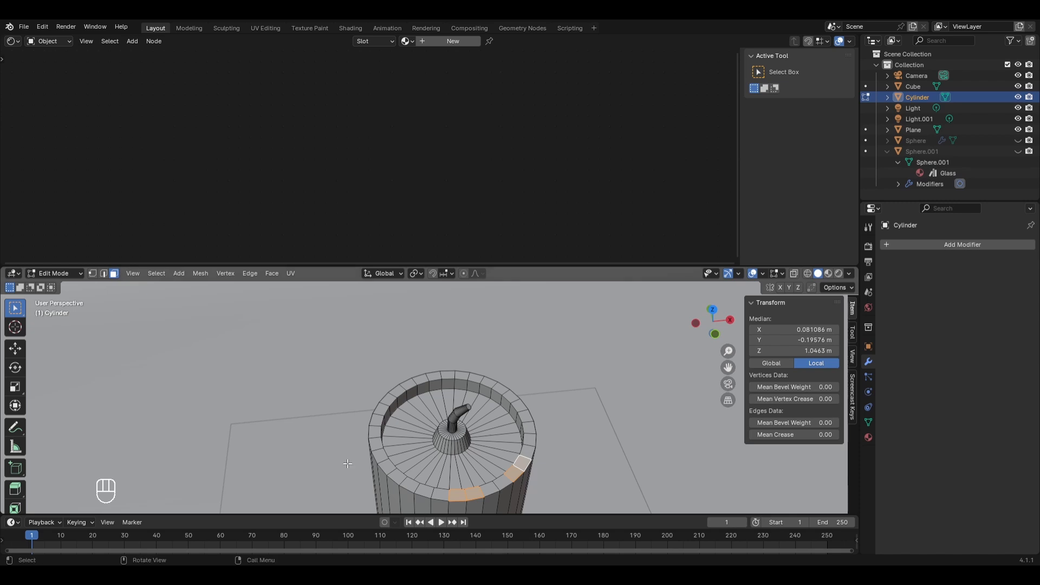
pyautogui.keyDown('shift'); pyautogui.click(524, 413); pyautogui.keyUp('shift')
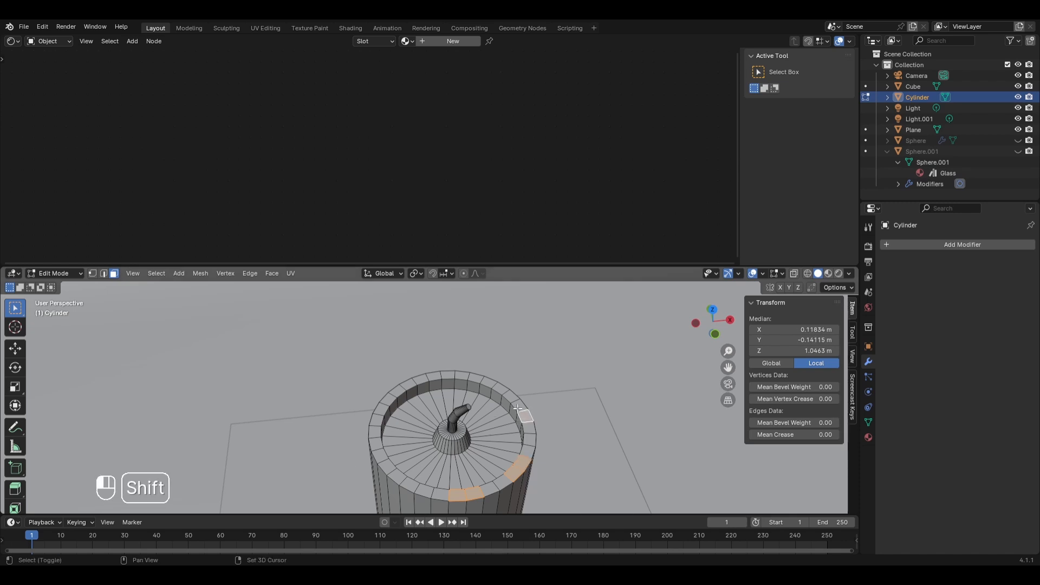
pyautogui.keyDown('shift'); pyautogui.click(461, 377); pyautogui.keyUp('shift')
pyautogui.keyDown('shift'); pyautogui.click(446, 375); pyautogui.keyUp('shift')
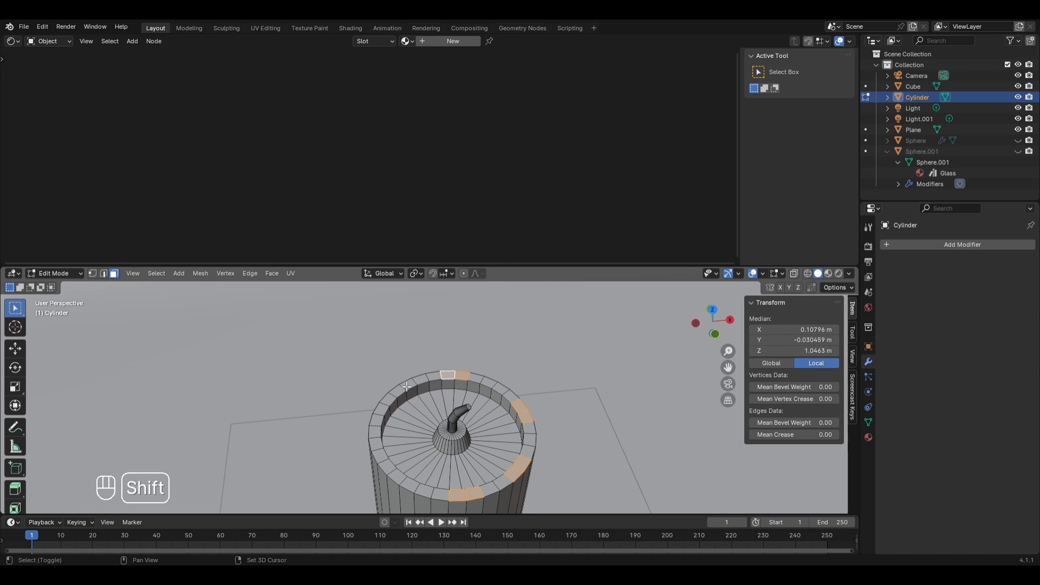
pyautogui.keyDown('shift'); pyautogui.click(409, 385); pyautogui.keyUp('shift')
pyautogui.keyDown('shift'); pyautogui.click(377, 411); pyautogui.keyUp('shift')
pyautogui.keyDown('shift'); pyautogui.click(373, 433); pyautogui.keyUp('shift')
pyautogui.keyDown('shift'); pyautogui.click(379, 455); pyautogui.keyUp('shift')
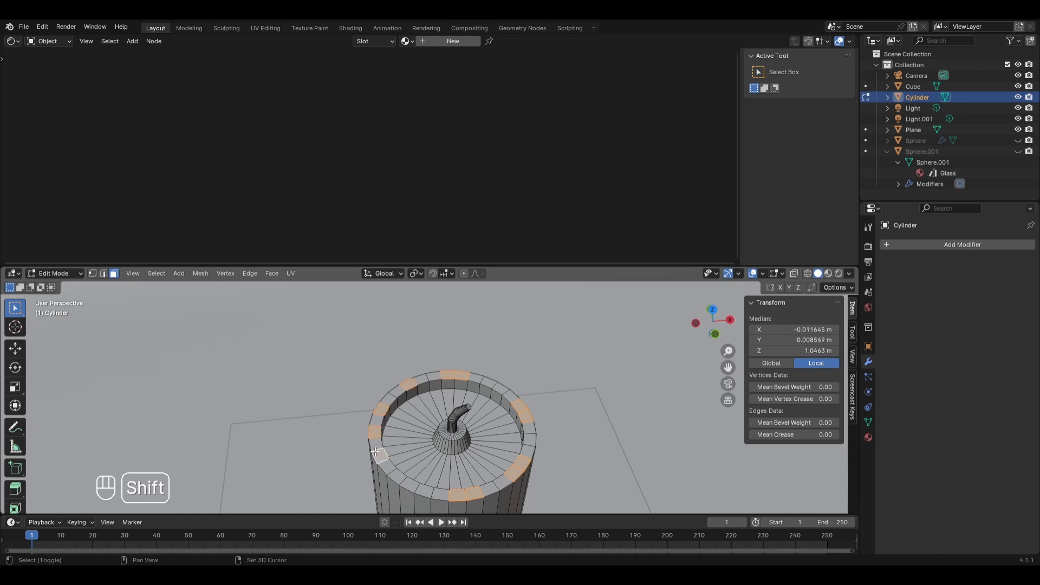
pyautogui.keyDown('shift'); pyautogui.click(387, 466); pyautogui.keyUp('shift')
pyautogui.keyDown('shift'); pyautogui.click(409, 482); pyautogui.keyUp('shift')
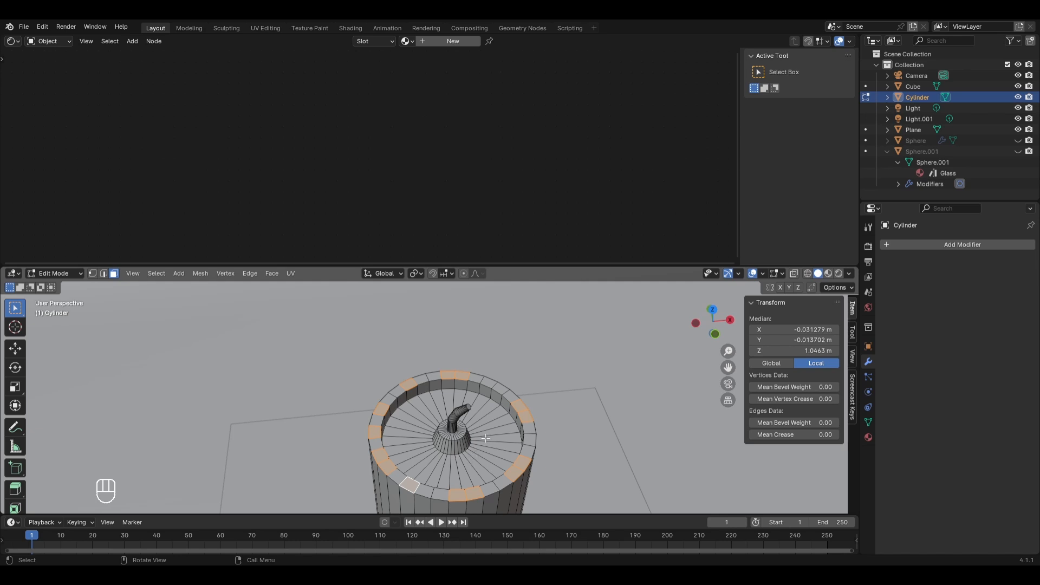
pyautogui.press('g')
pyautogui.press('z')
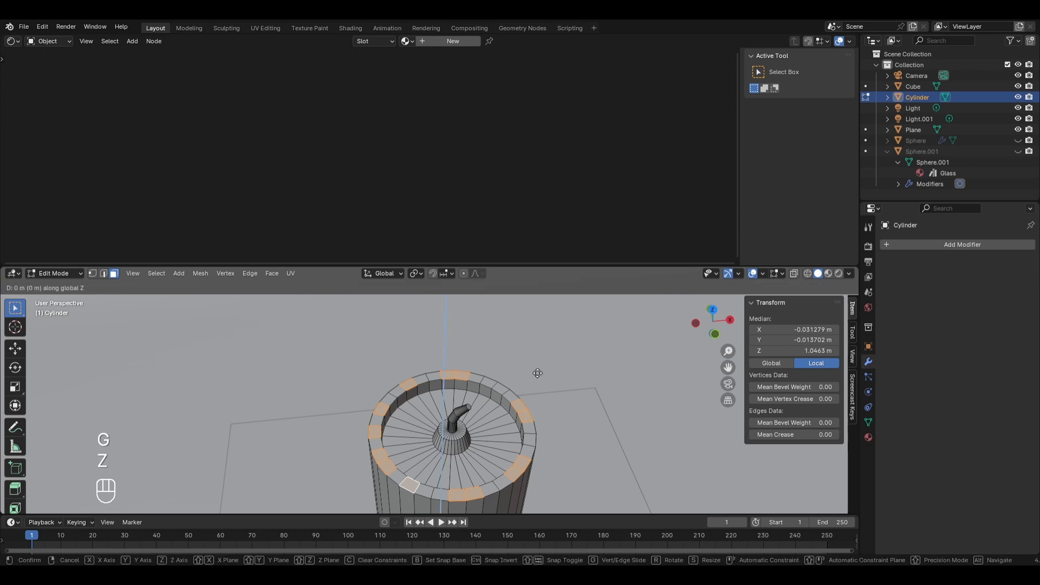
pyautogui.click(517, 378)
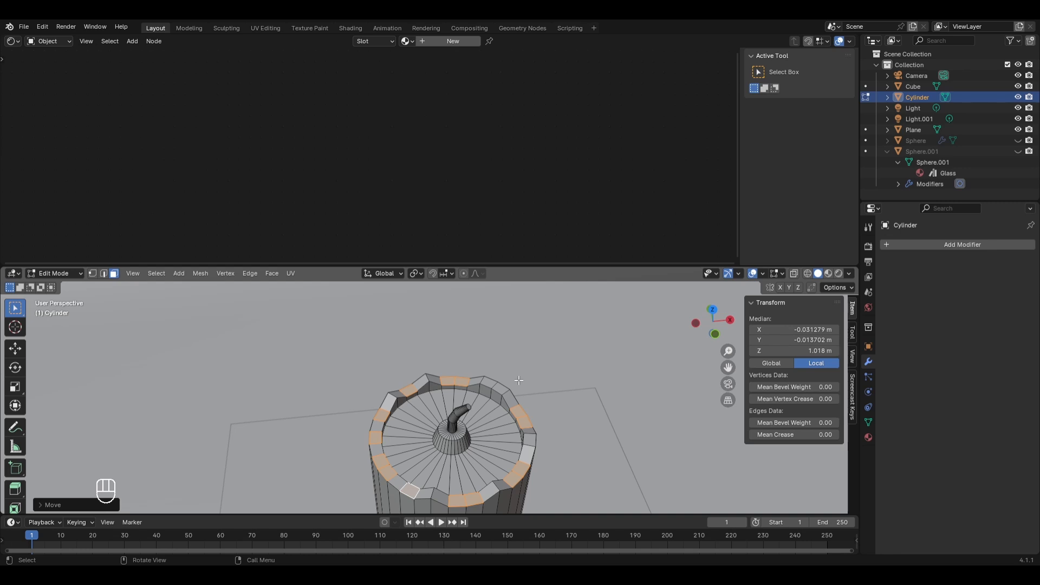
# Return to Object Mode and add a Bevel modifier followed by a Subdivision Surface modifier to the candle.
pyautogui.press('KP_0')
pyautogui.scroll(5, 521, 438)
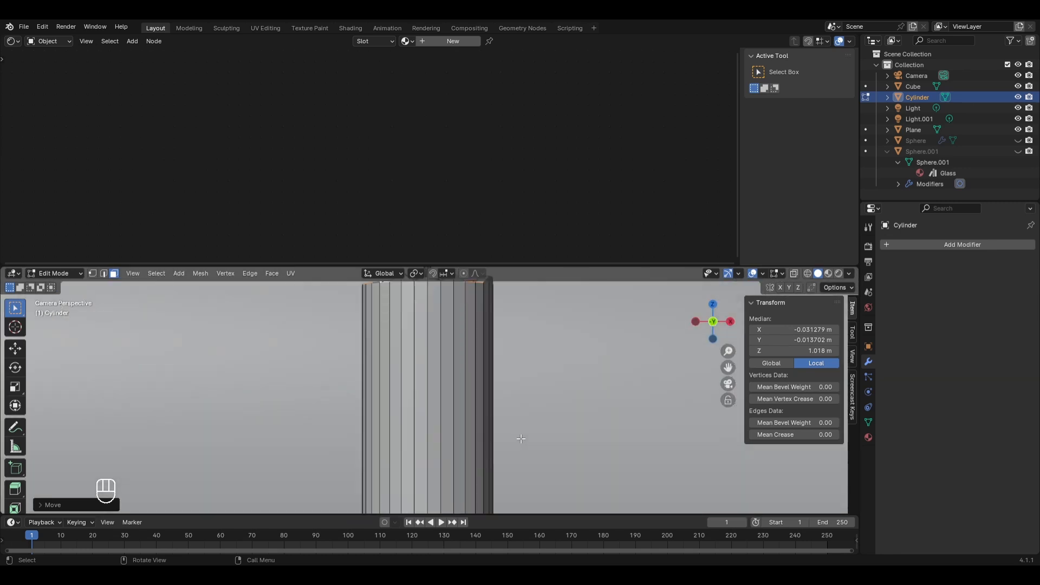
pyautogui.keyDown('shift'); pyautogui.scroll(5, 520, 438); pyautogui.keyUp('shift')
pyautogui.moveTo(455, 429); pyautogui.dragTo(487, 454, button='middle')
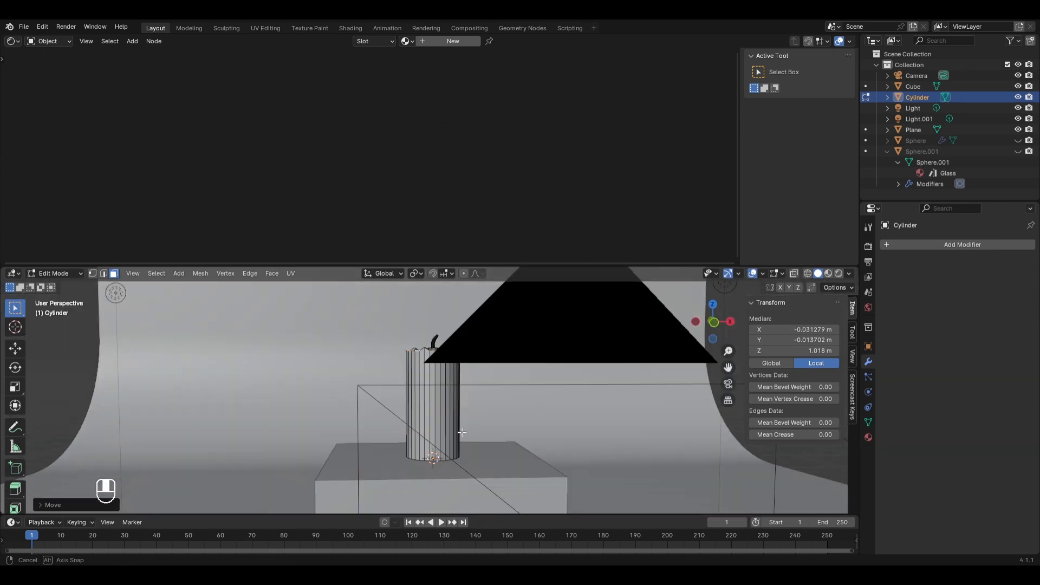
pyautogui.press('Tab')
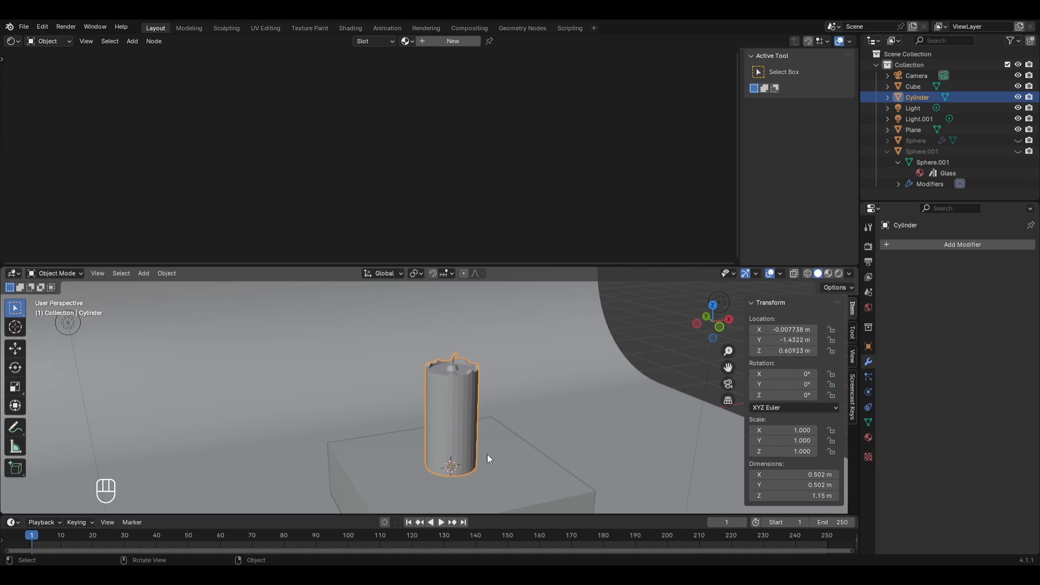
pyautogui.click(957, 244)
pyautogui.moveTo(922, 285)
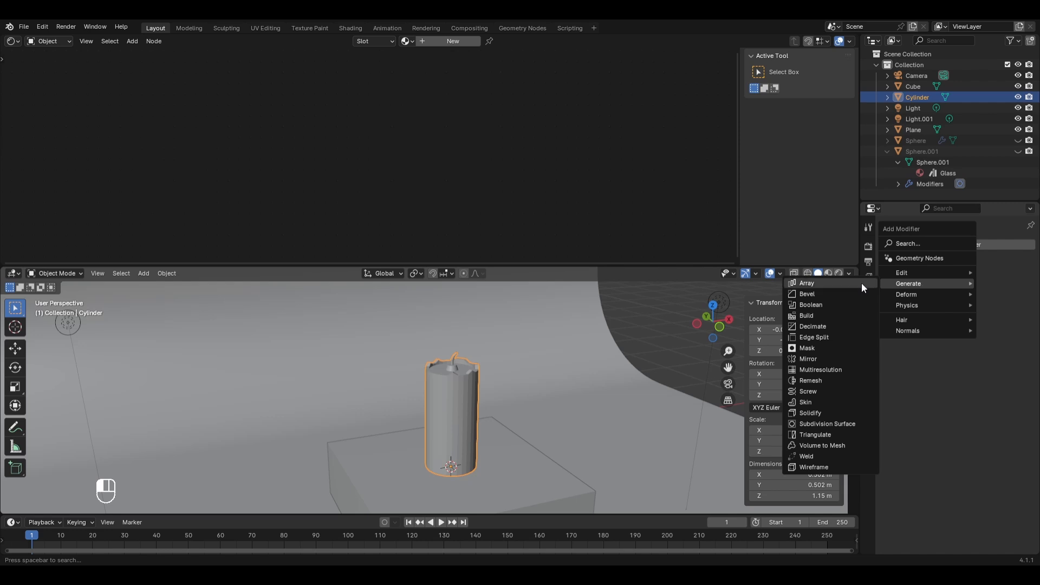
pyautogui.click(833, 293)
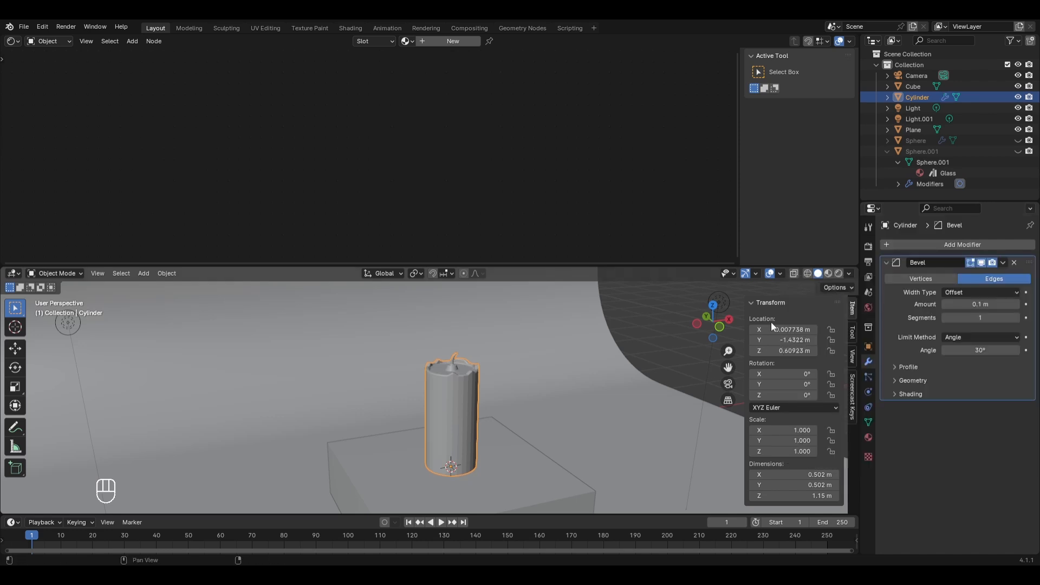
pyautogui.click(922, 243)
pyautogui.moveTo(903, 245)
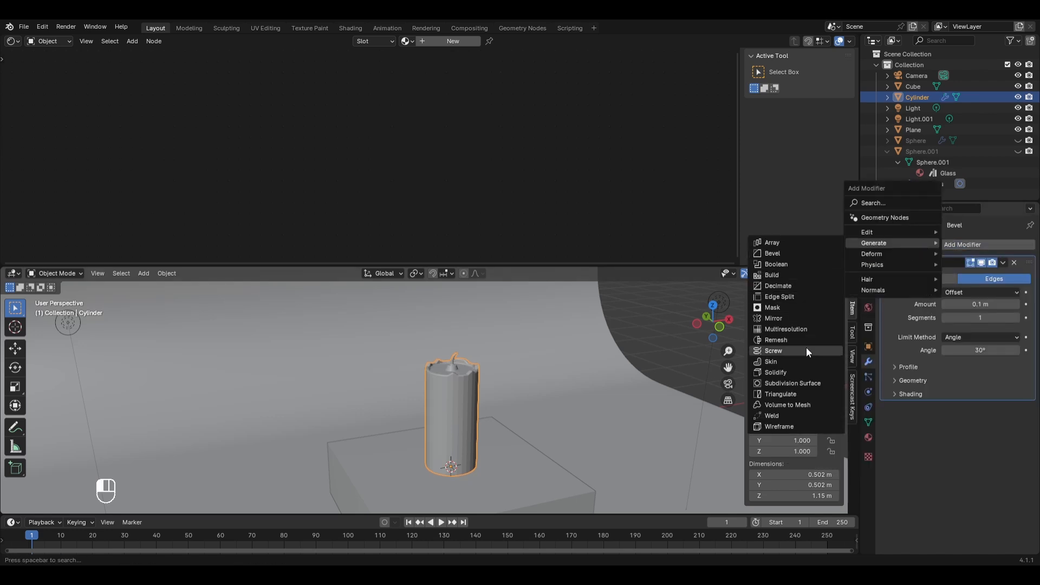
pyautogui.click(795, 385)
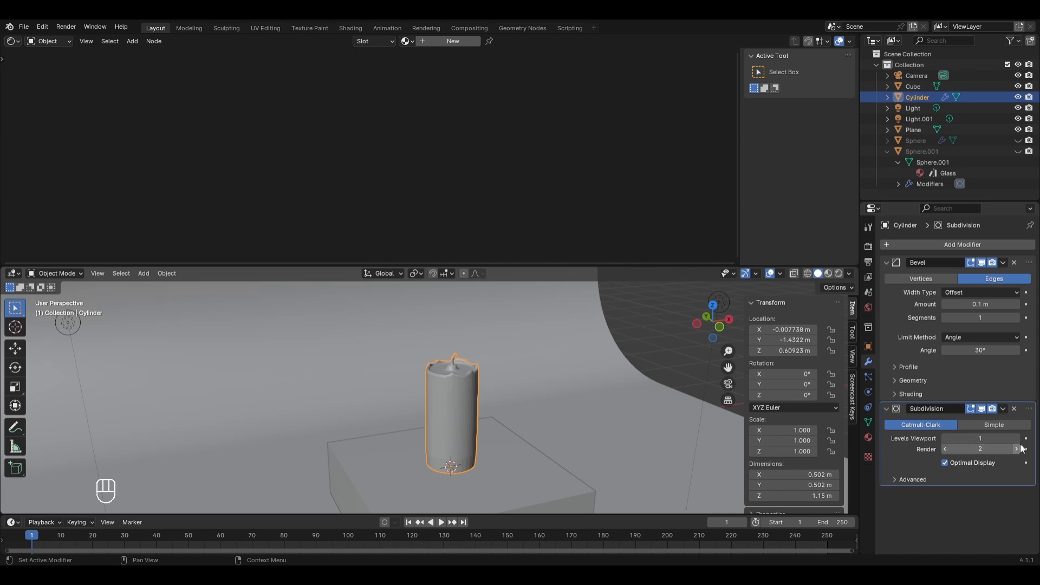
# Set the candle's Subdivision viewport level to 3 and its Bevel segments to 3.
pyautogui.moveTo(975, 438); pyautogui.dragTo(989, 438)
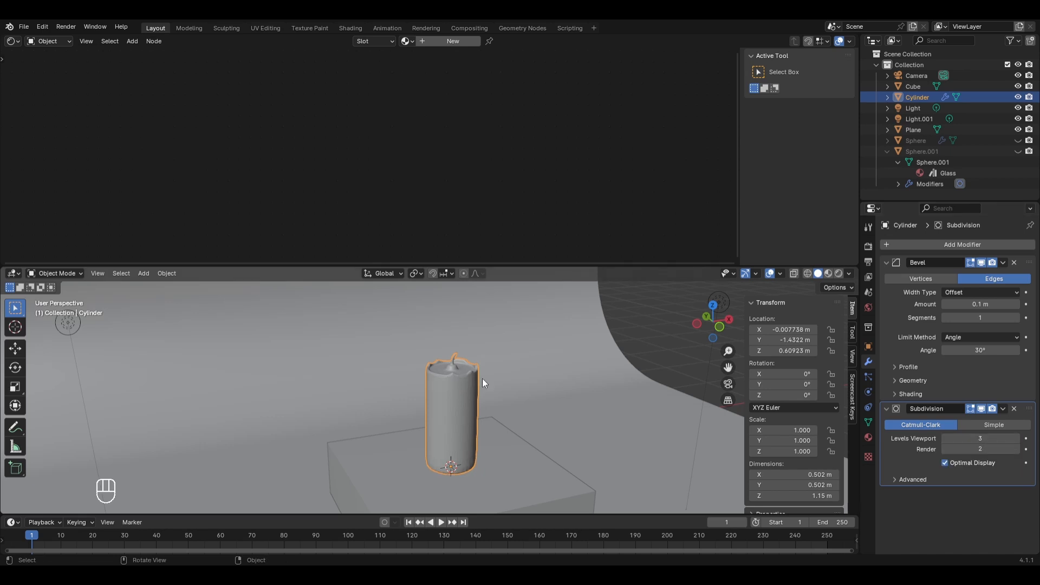
pyautogui.click(995, 317)
pyautogui.write('3')
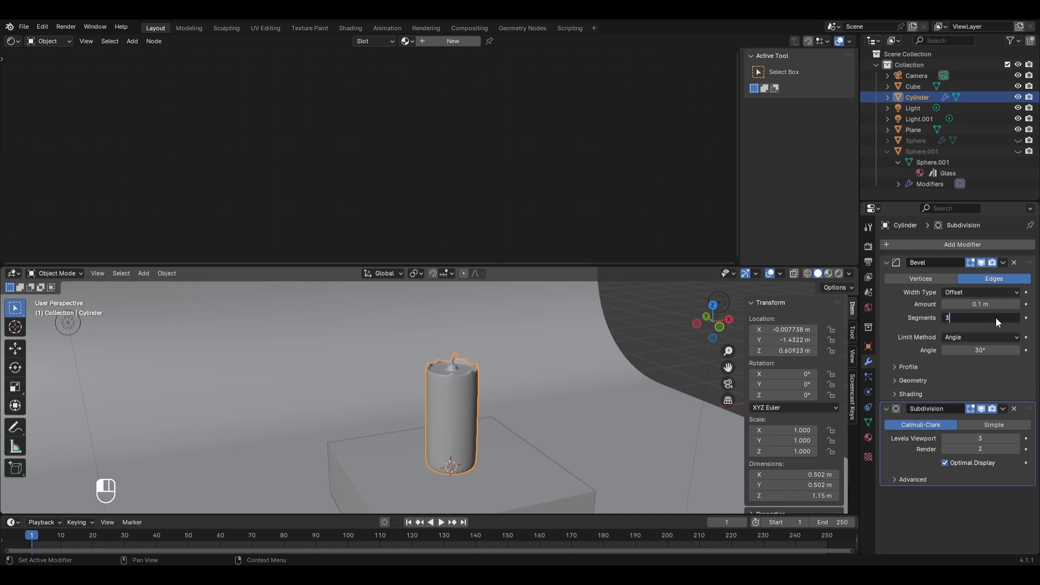
pyautogui.press('Return')
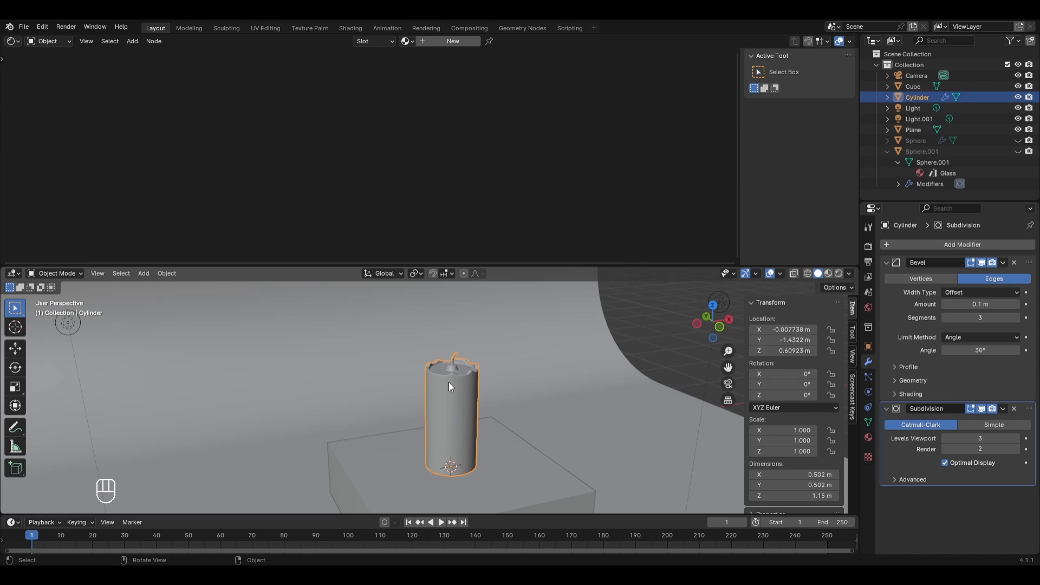
# Place the 3D cursor on the wick's tip and add a UV sphere there.
pyautogui.press('KP_0')
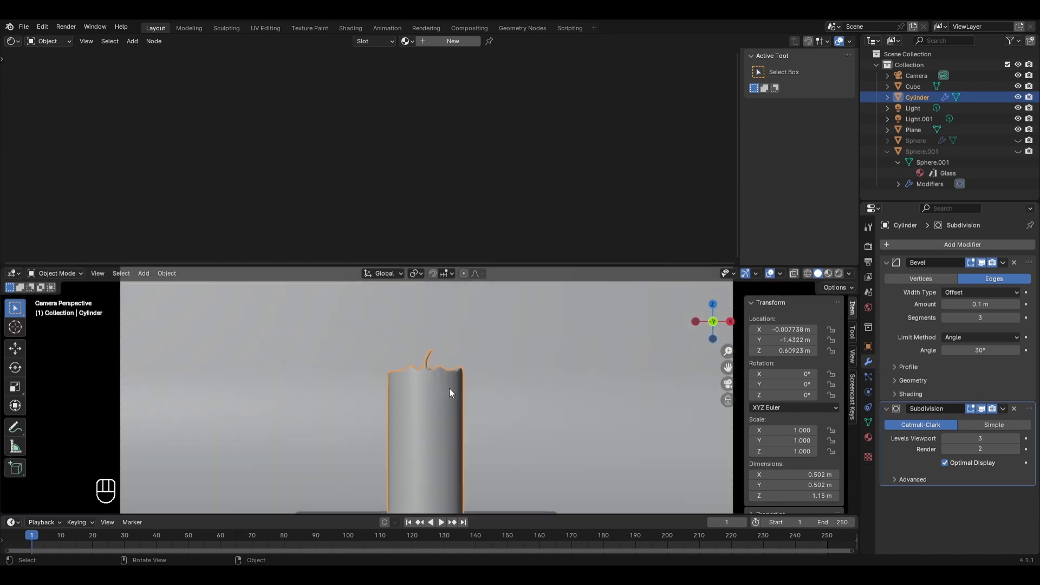
pyautogui.scroll(-2, 450, 389)
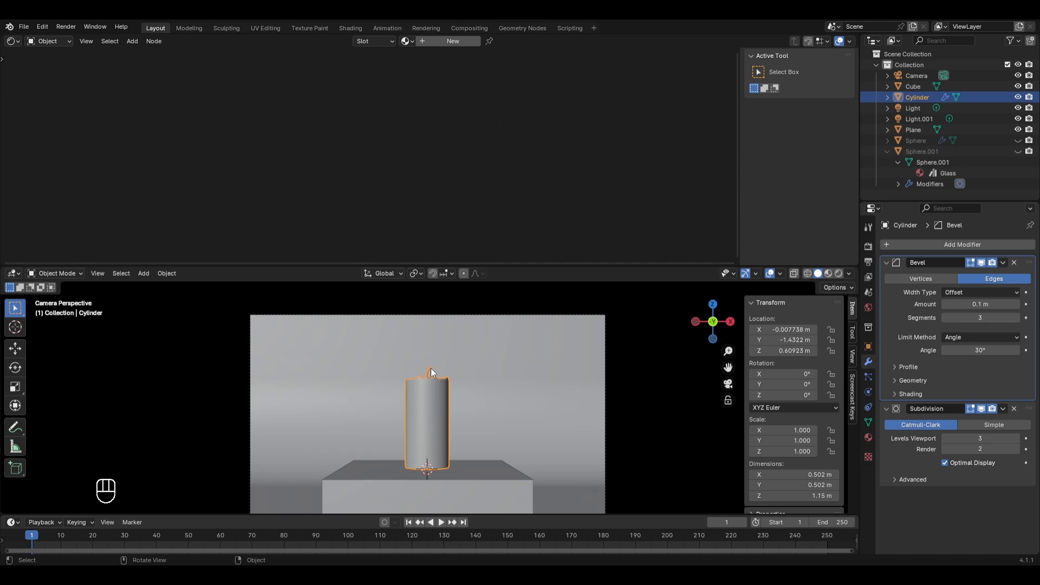
pyautogui.scroll(4, 431, 368)
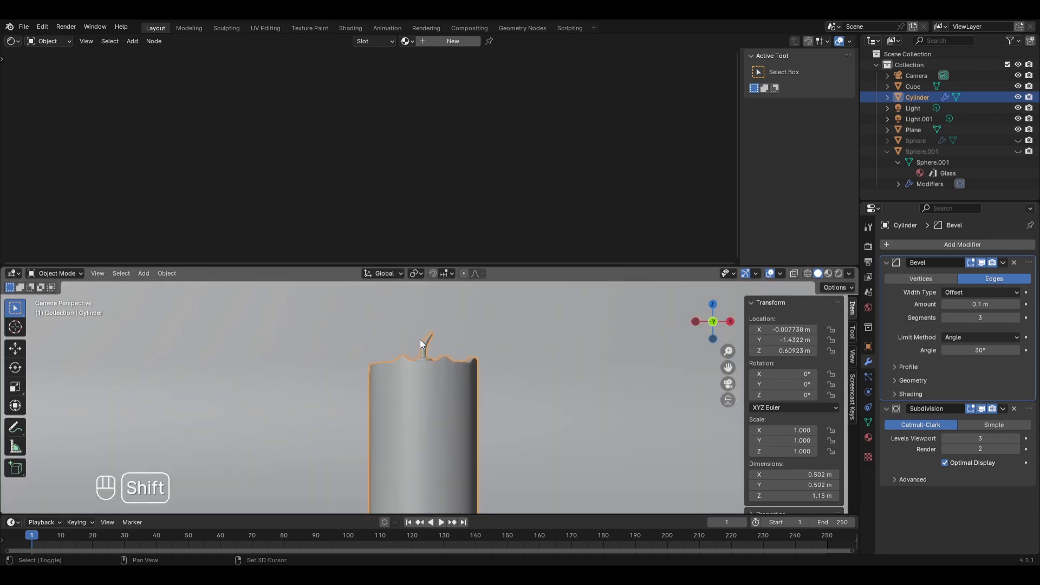
pyautogui.keyDown('shift'); pyautogui.rightClick(431, 335); pyautogui.keyUp('shift')
pyautogui.scroll(-3, 427, 356)
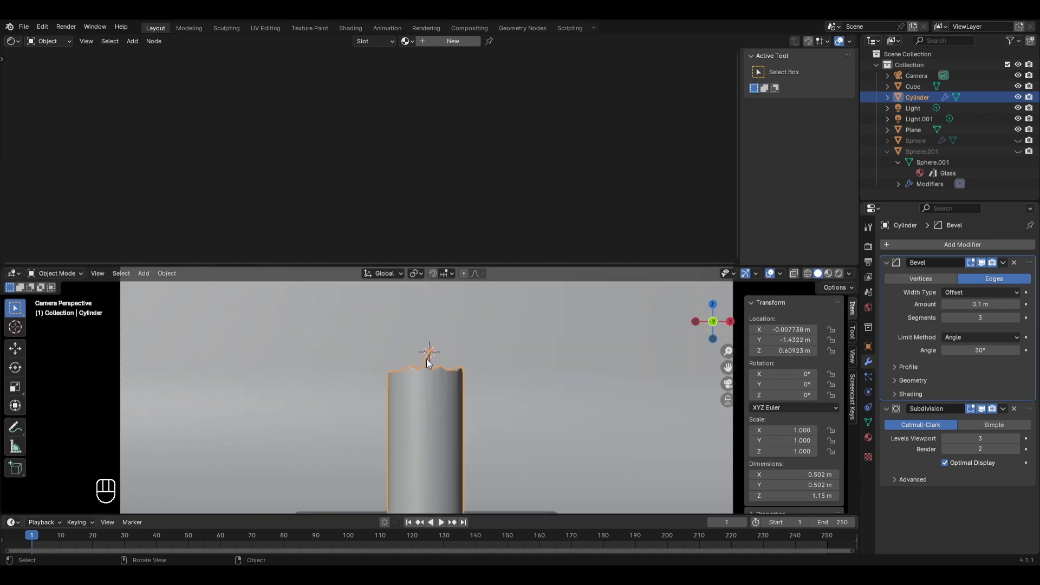
pyautogui.hotkey('shift', 'a')
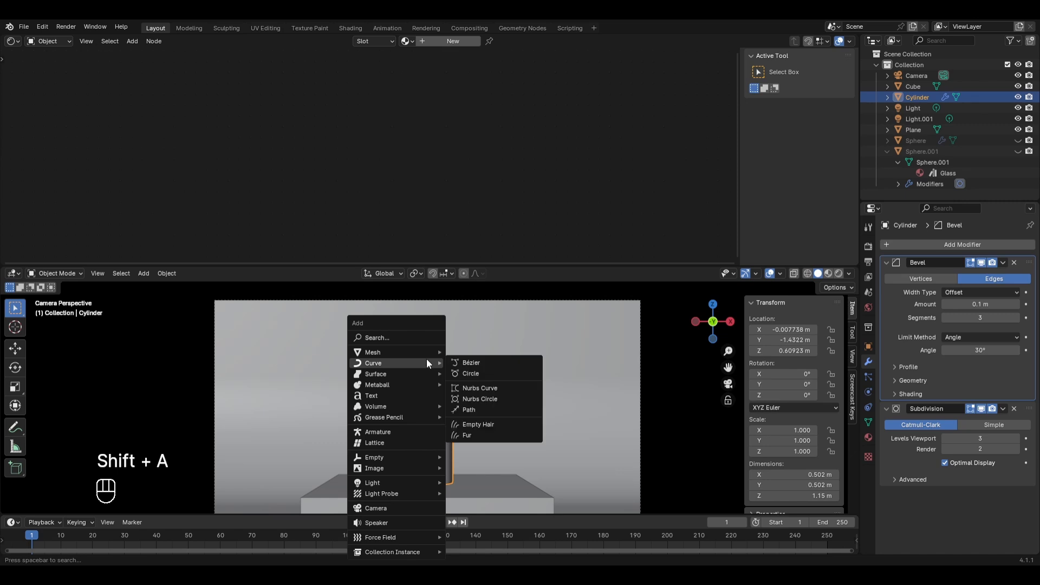
pyautogui.moveTo(418, 354)
pyautogui.click(479, 384)
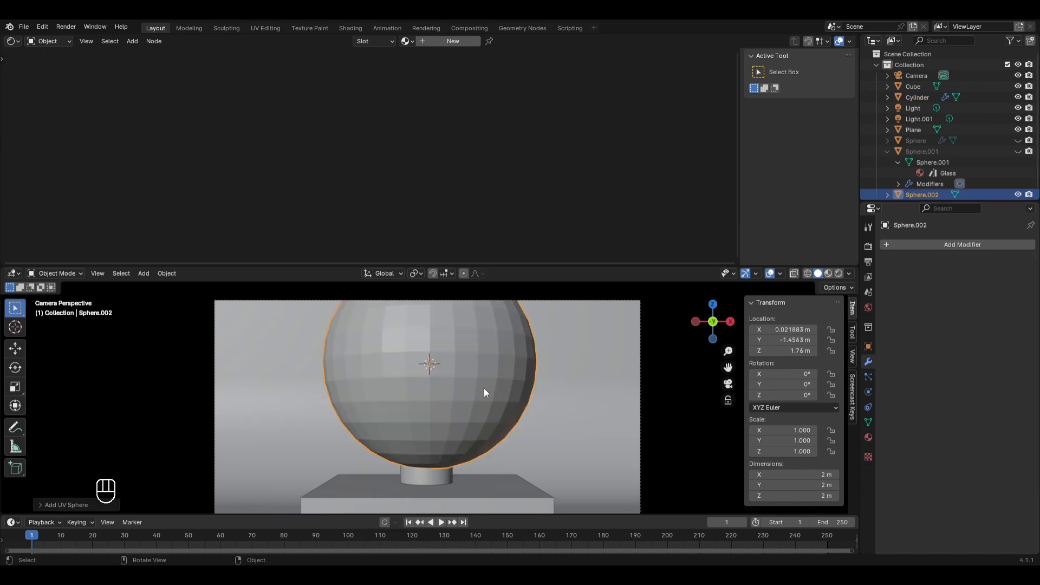
# Enter Edit Mode on the new sphere and scale its whole mesh down to a diameter of about 0.115 m.
pyautogui.press('Tab')
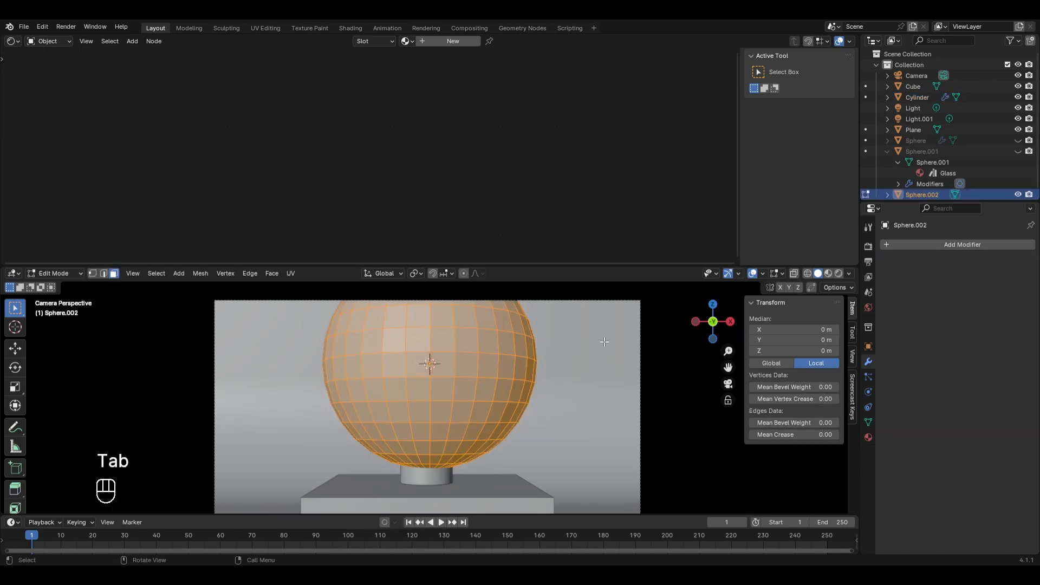
pyautogui.press('s')
pyautogui.click(483, 371)
pyautogui.scroll(5, 484, 372)
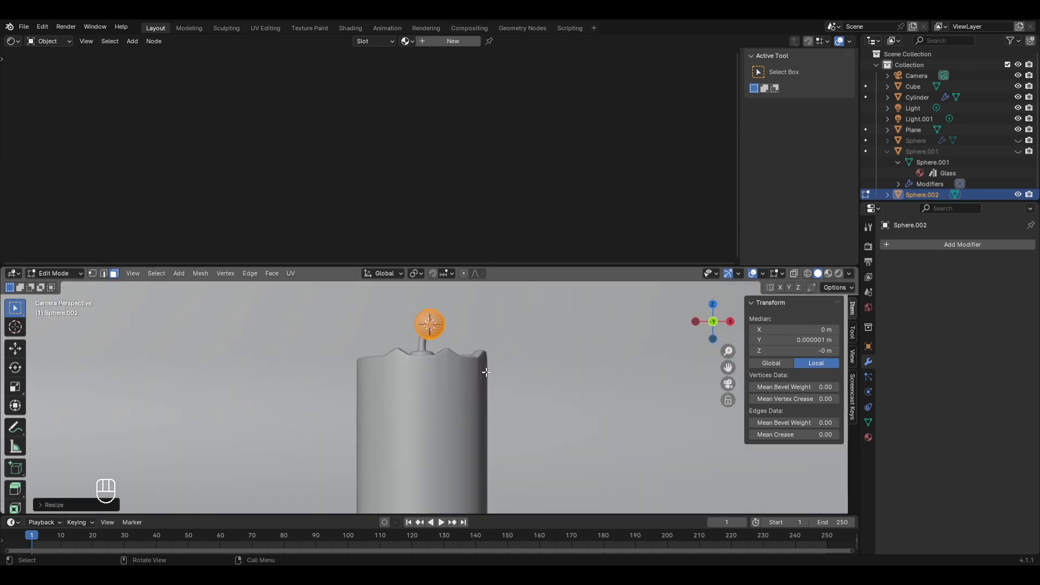
# Raise the sphere's top vertex about 0.076 m along Z, using proportional editing with a radius of about 0.063 m, to form a flame.
pyautogui.scroll(1, 486, 372)
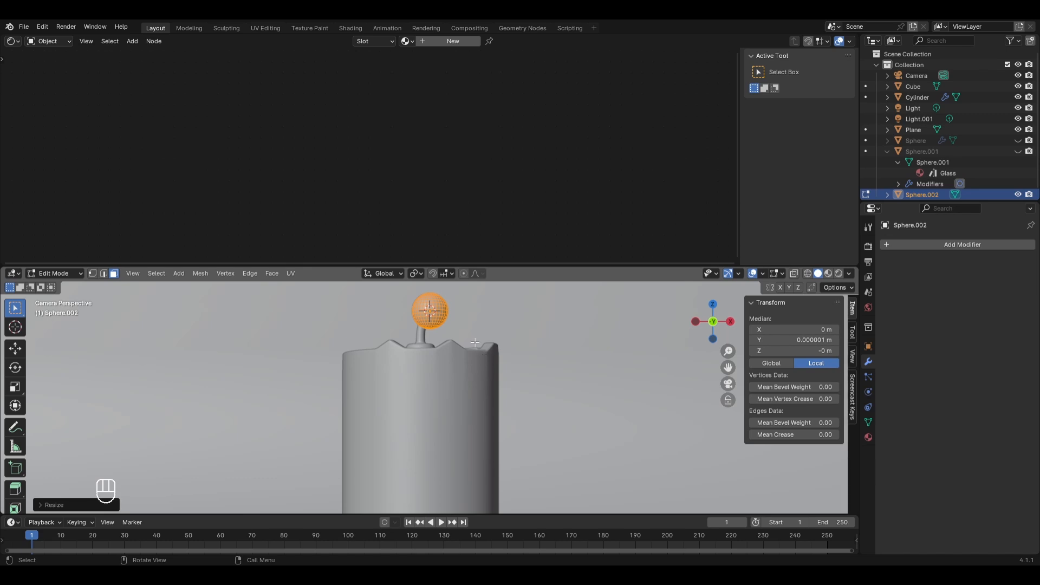
pyautogui.moveTo(474, 342); pyautogui.dragTo(502, 379, button='middle')
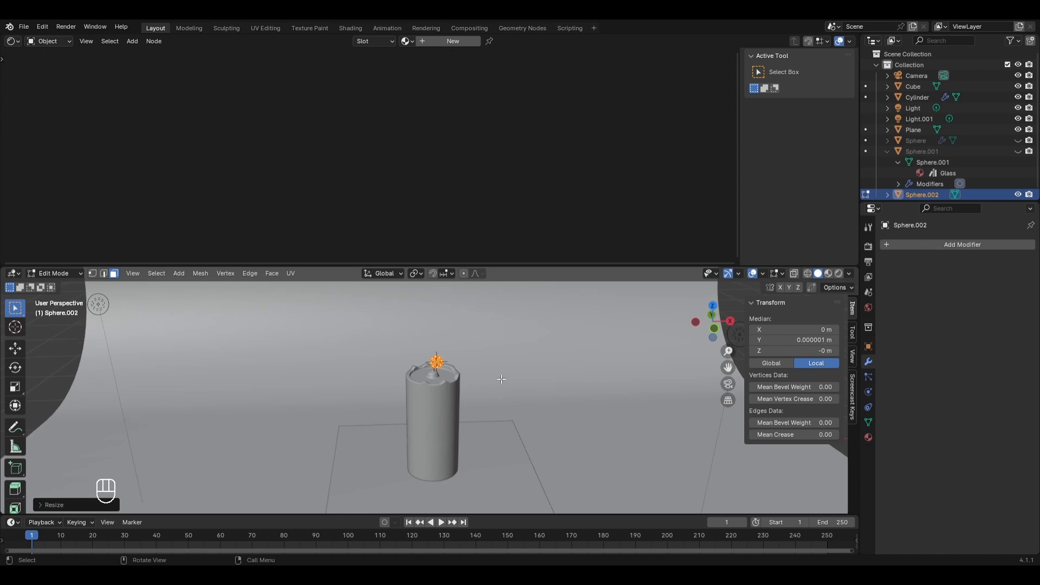
pyautogui.scroll(5, 501, 379)
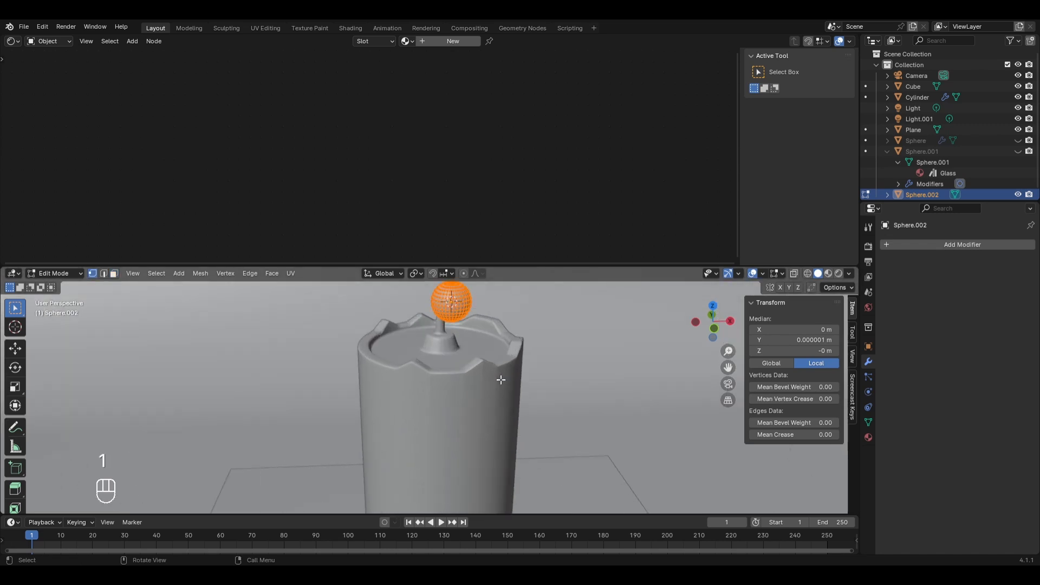
pyautogui.keyDown('shift'); pyautogui.moveTo(459, 298); pyautogui.dragTo(428, 356, button='middle'); pyautogui.keyUp('shift')
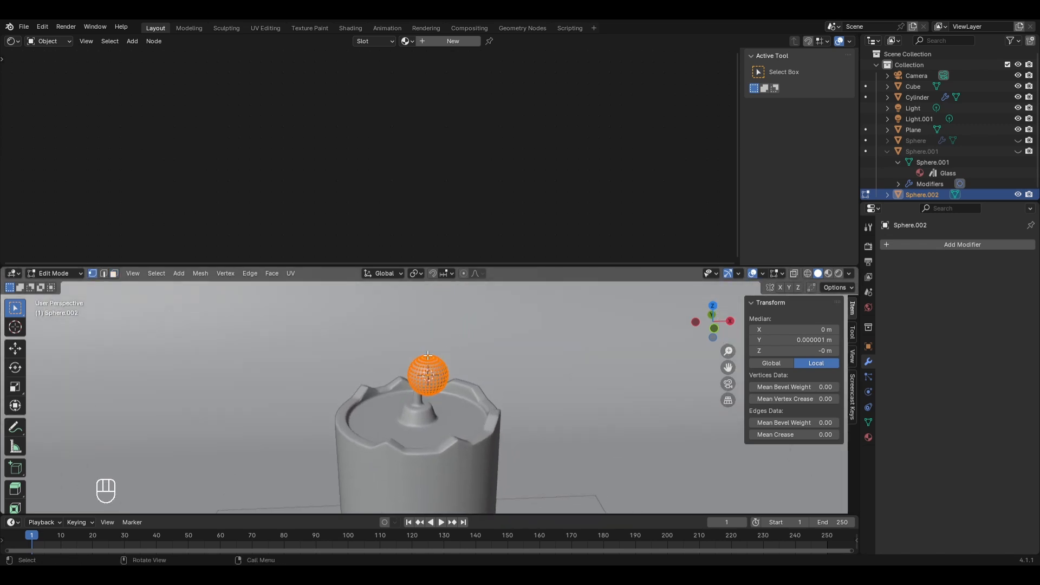
pyautogui.scroll(4, 428, 355)
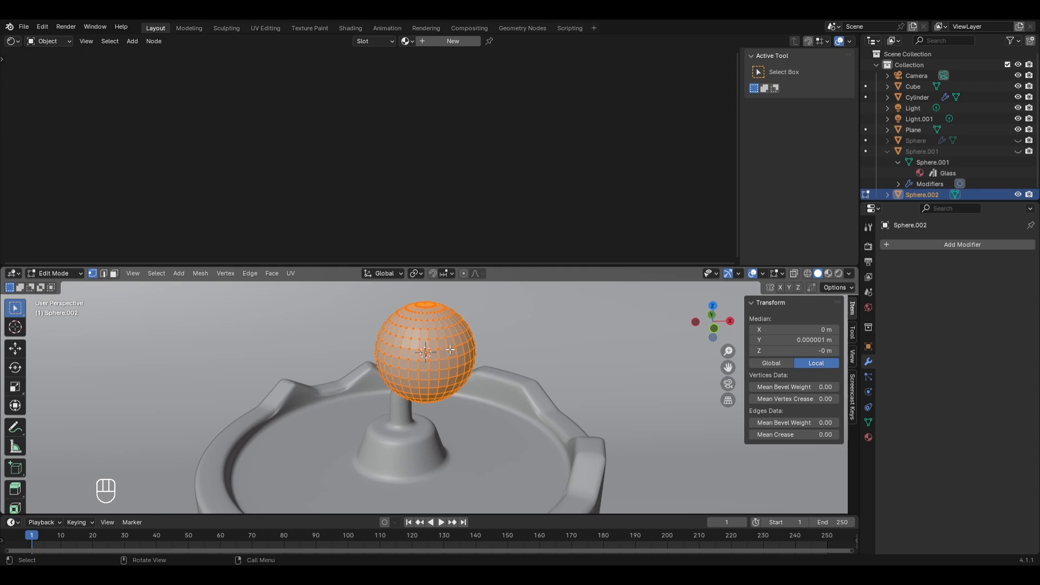
pyautogui.moveTo(450, 356); pyautogui.dragTo(455, 382, button='middle')
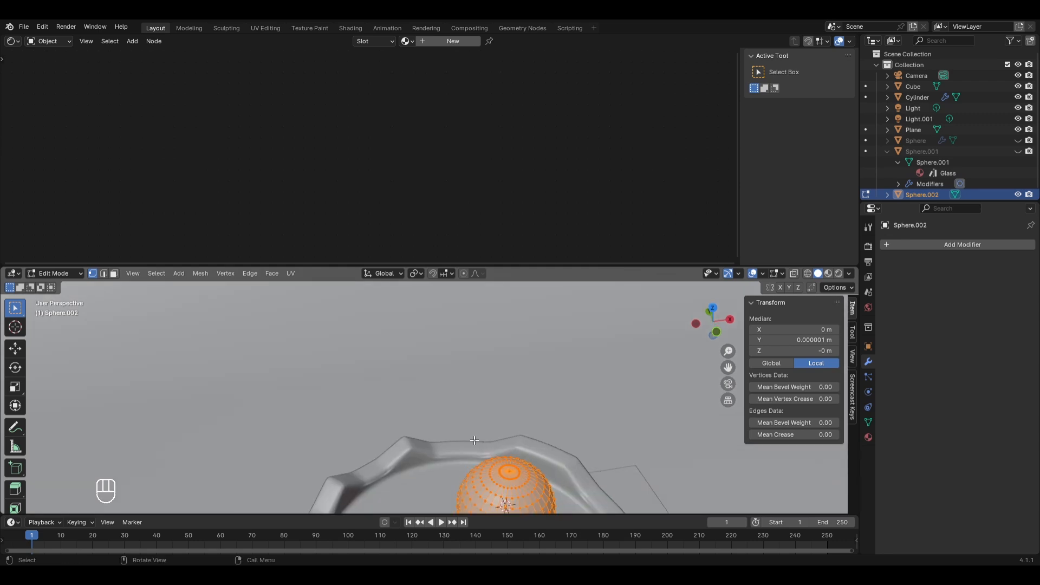
pyautogui.click(509, 471)
pyautogui.scroll(-2, 512, 423)
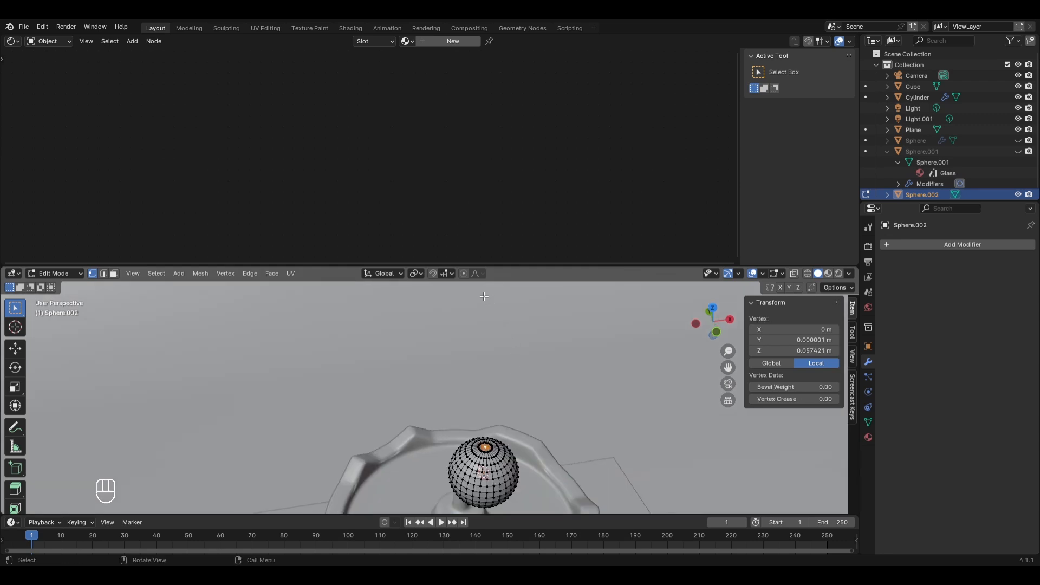
pyautogui.click(465, 274)
pyautogui.press('g')
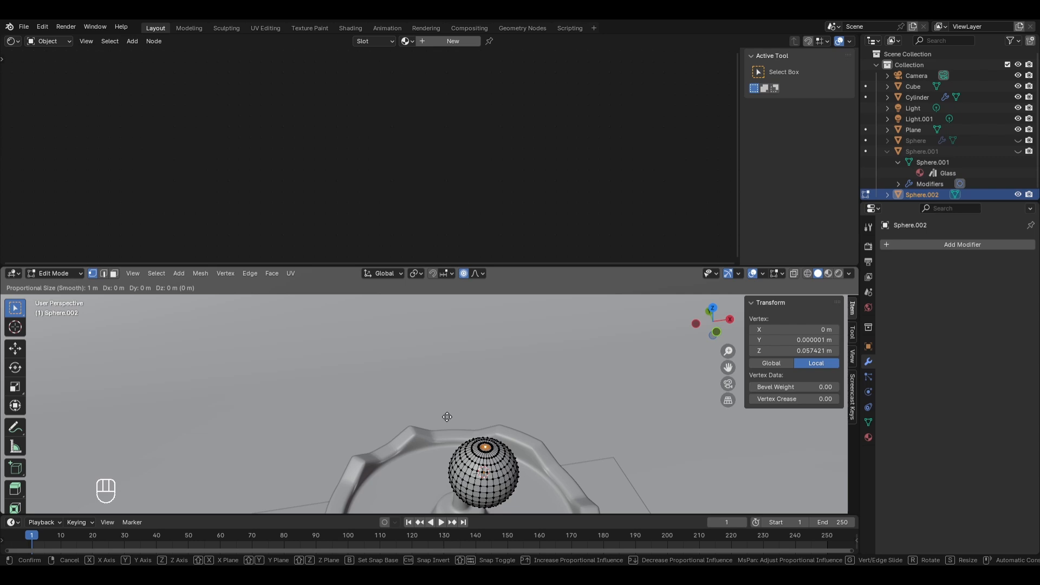
pyautogui.scroll(14, 447, 417)
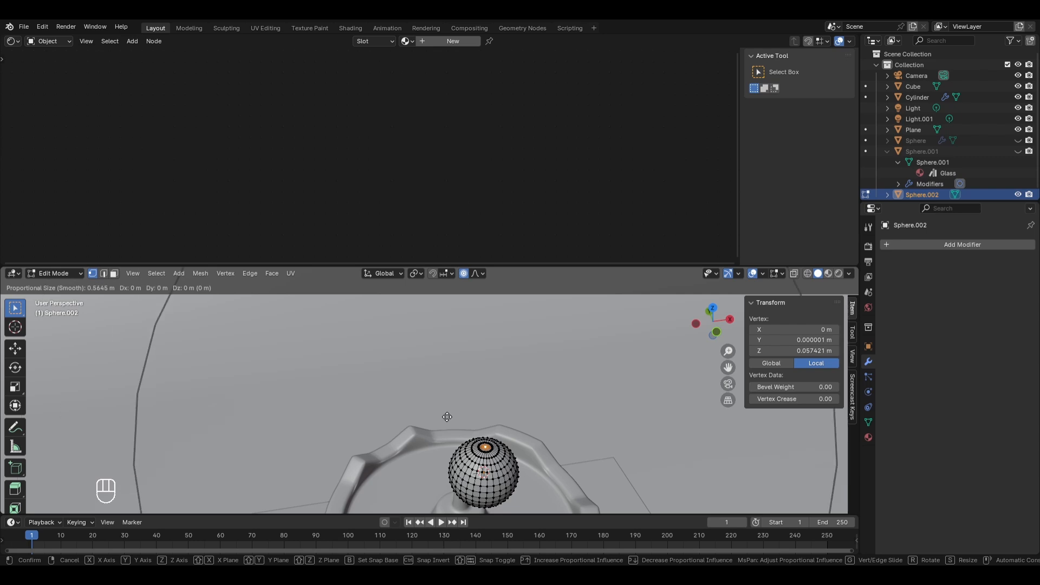
pyautogui.scroll(13, 447, 418)
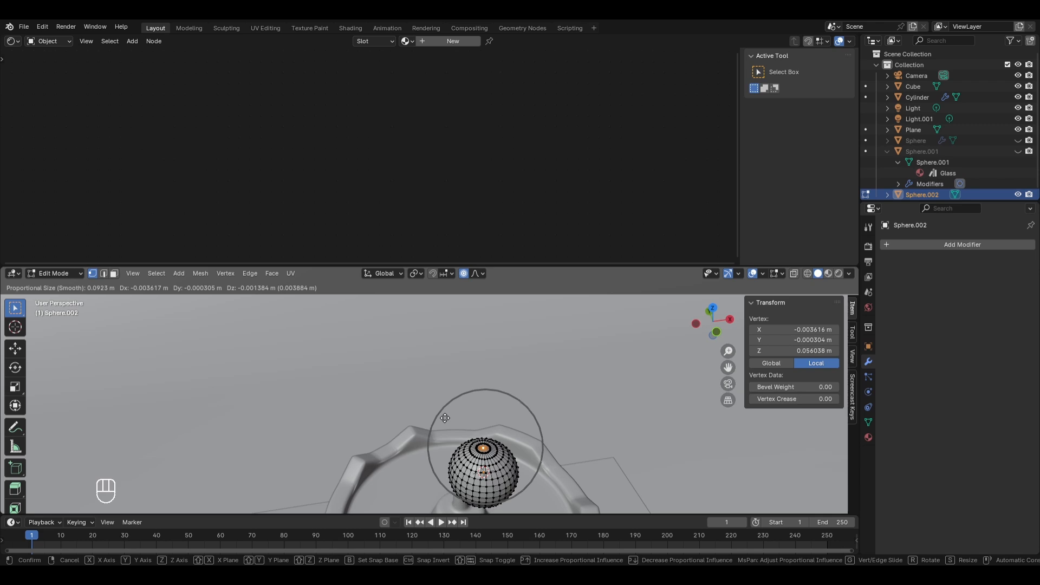
pyautogui.scroll(2, 446, 419)
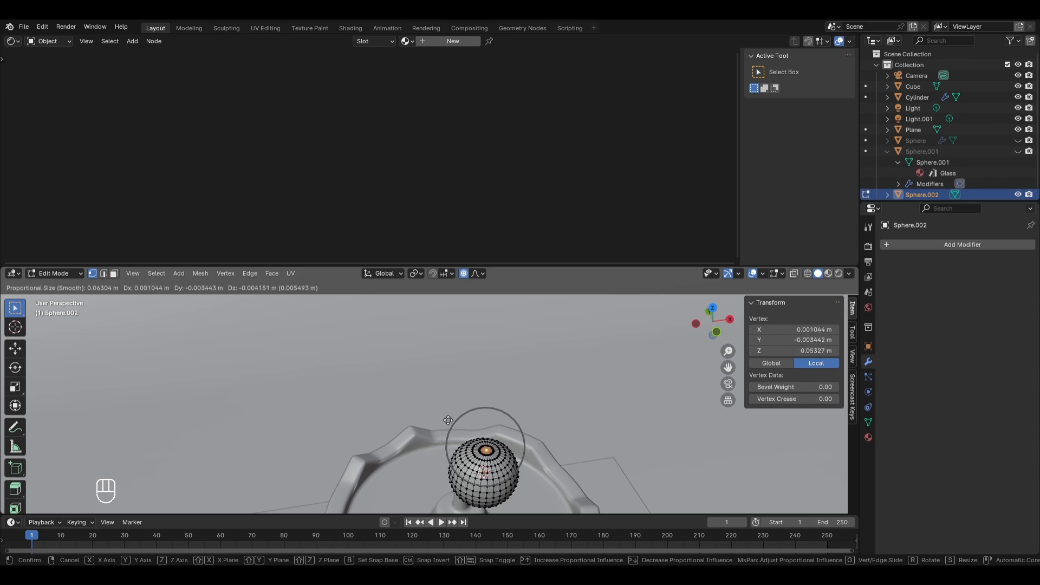
pyautogui.press('z')
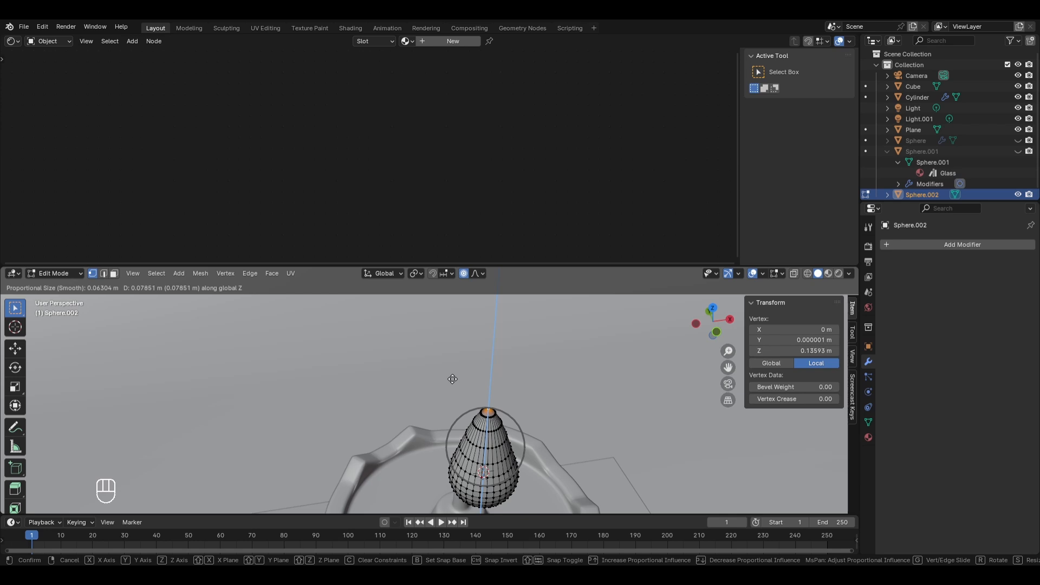
pyautogui.click(453, 380)
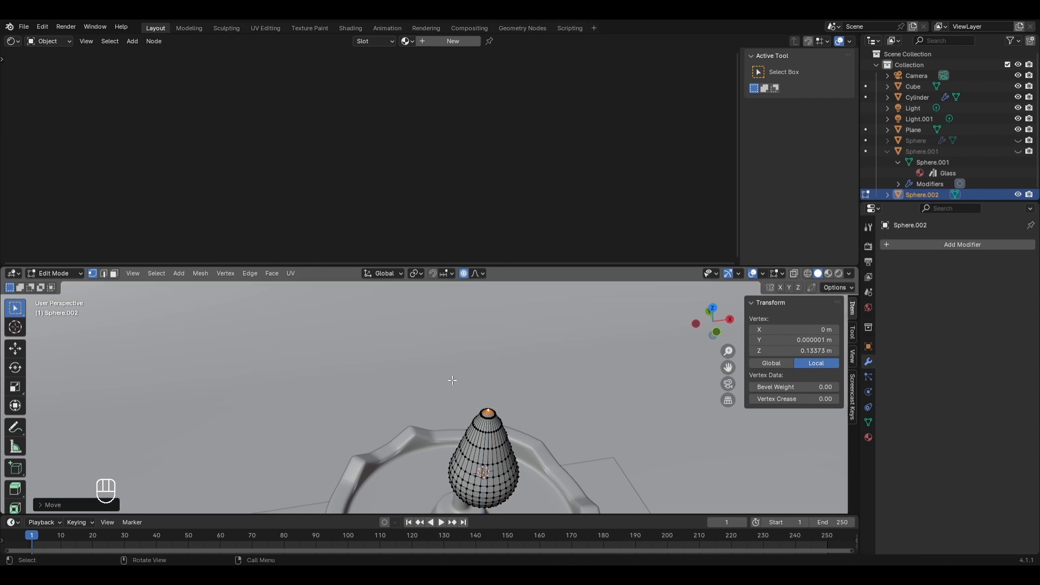
# Turn off proportional editing, move the flame's tip vertex up about 0.02 m along Z and return to Object Mode.
pyautogui.press('KP_0')
pyautogui.keyDown('shift'); pyautogui.moveTo(453, 380); pyautogui.dragTo(449, 400, button='middle'); pyautogui.keyUp('shift')
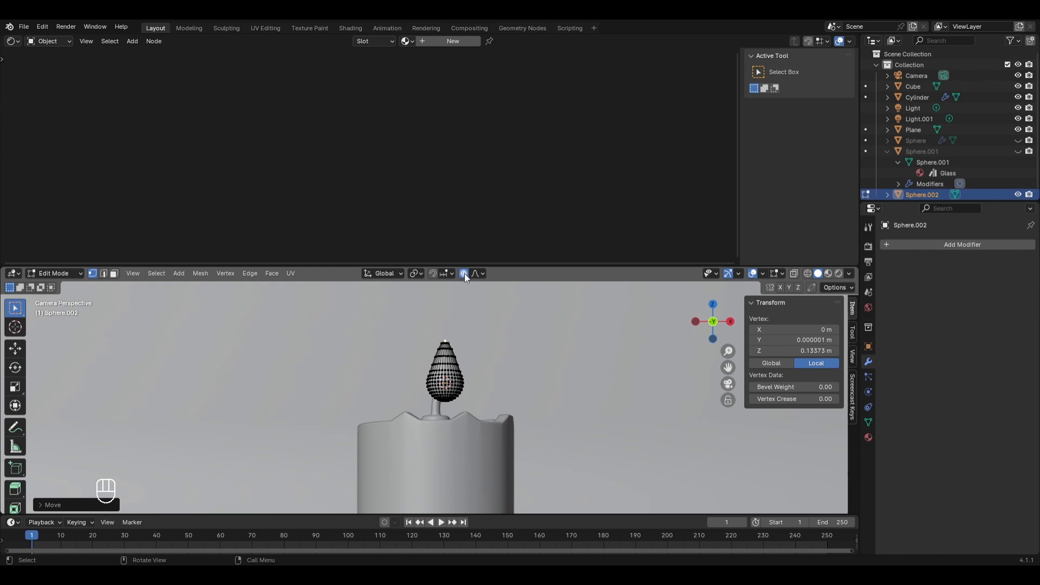
pyautogui.press('g')
pyautogui.press('z')
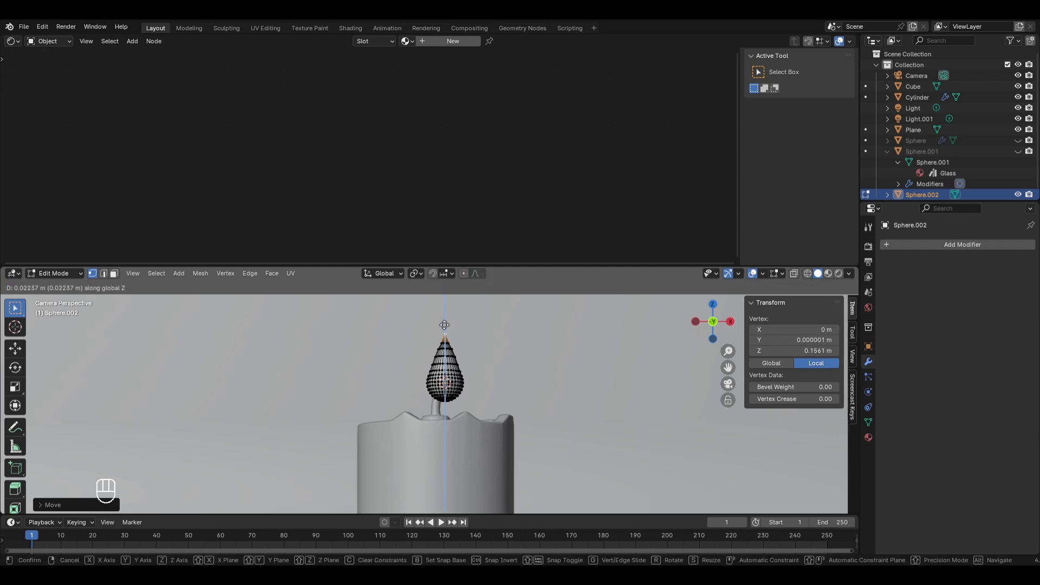
pyautogui.click(444, 324)
pyautogui.press('Tab')
pyautogui.press('Tab')
pyautogui.press('Tab')
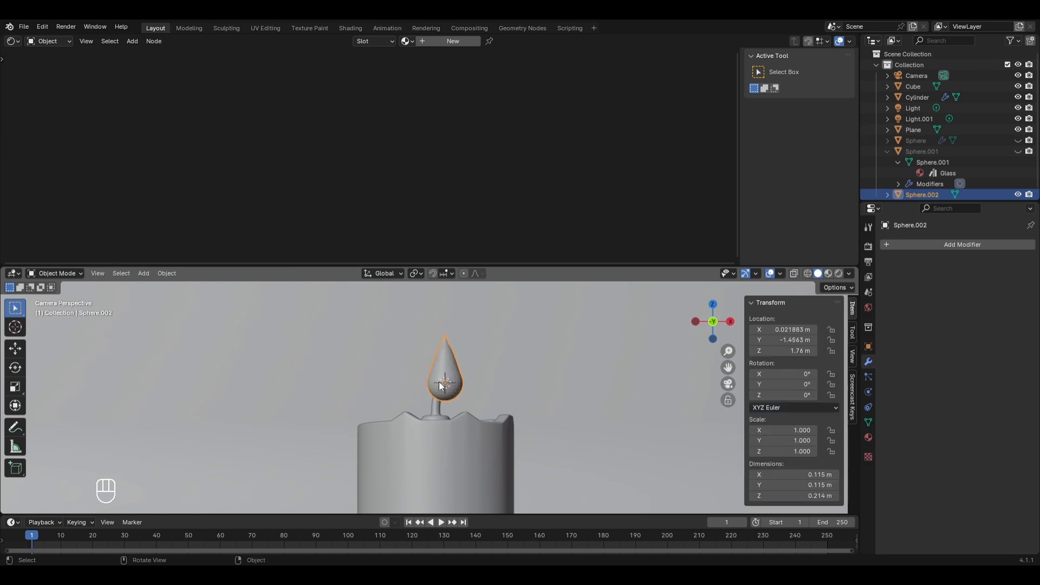
# In the right view, move the flame about 0.022 m along Y so it is centred over the wick.
pyautogui.press('KP_0')
pyautogui.press('KP_3')
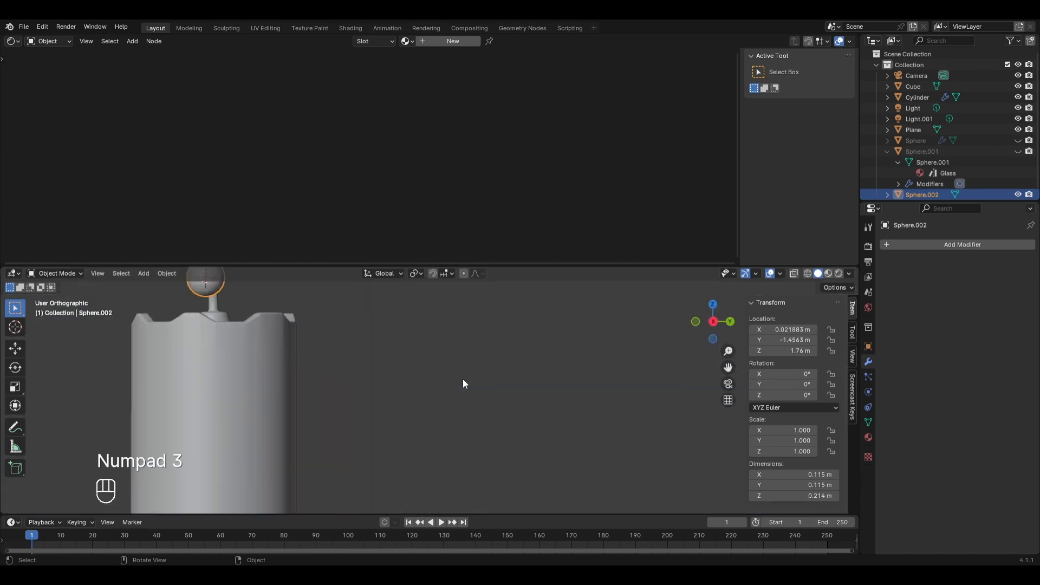
pyautogui.keyDown('shift'); pyautogui.moveTo(375, 373); pyautogui.dragTo(437, 447, button='middle'); pyautogui.keyUp('shift')
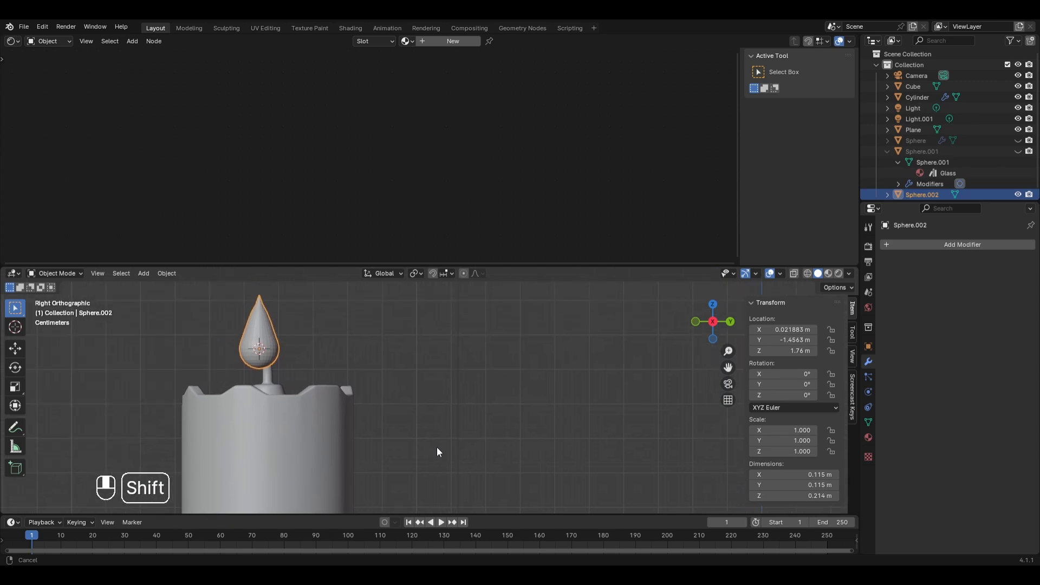
pyautogui.press('g')
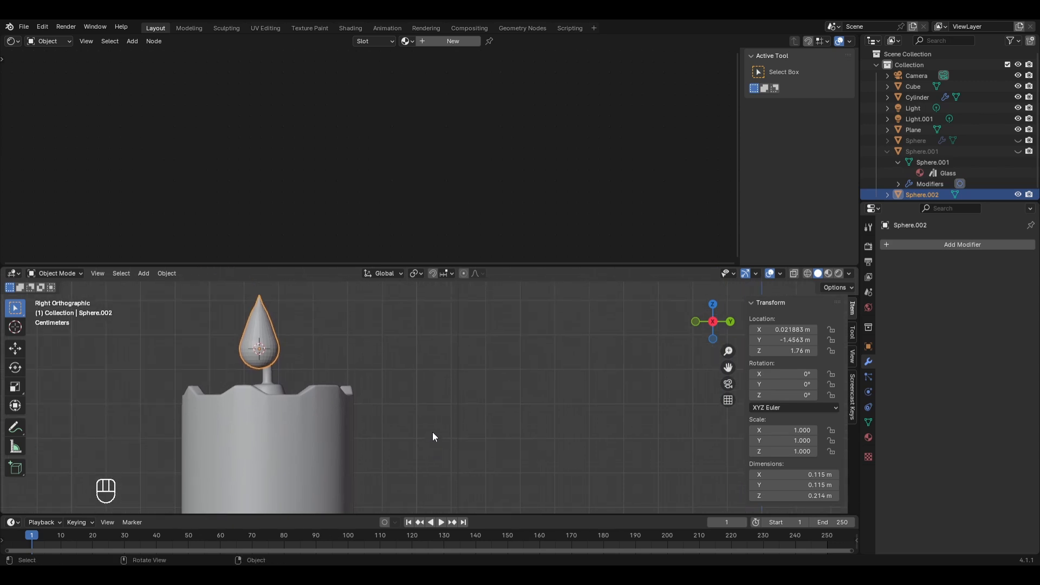
pyautogui.press('g')
pyautogui.press('y')
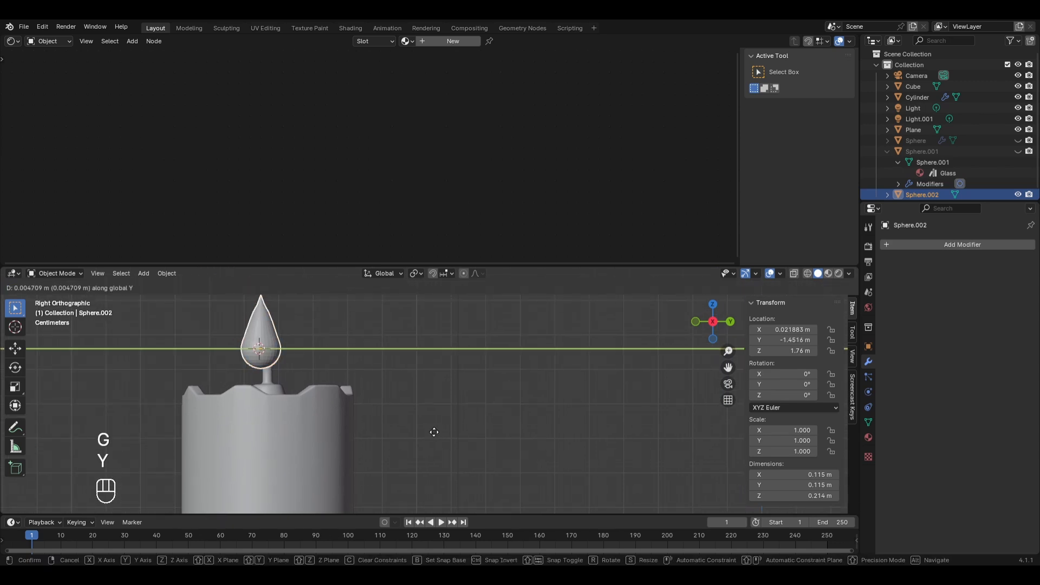
pyautogui.click(439, 432)
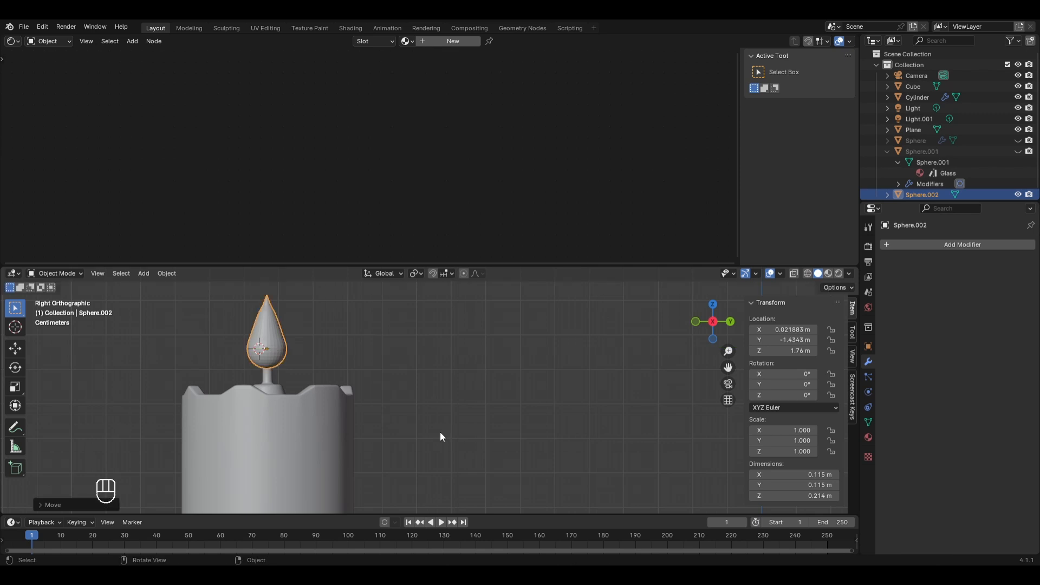
# Check the flame's position over the candle from above and apply Shade Smooth to it.
pyautogui.press('KP_7')
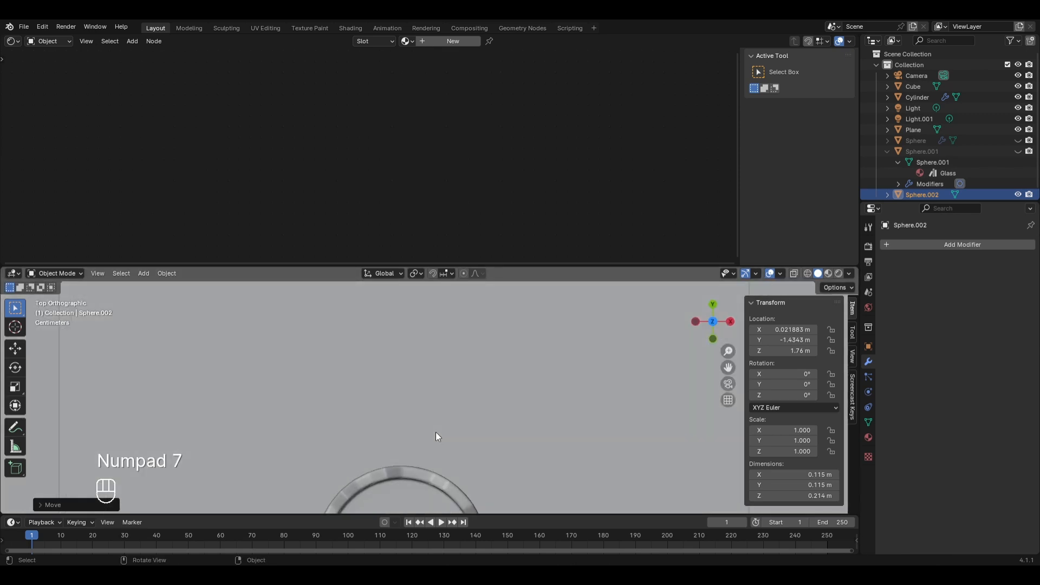
pyautogui.scroll(-3, 435, 431)
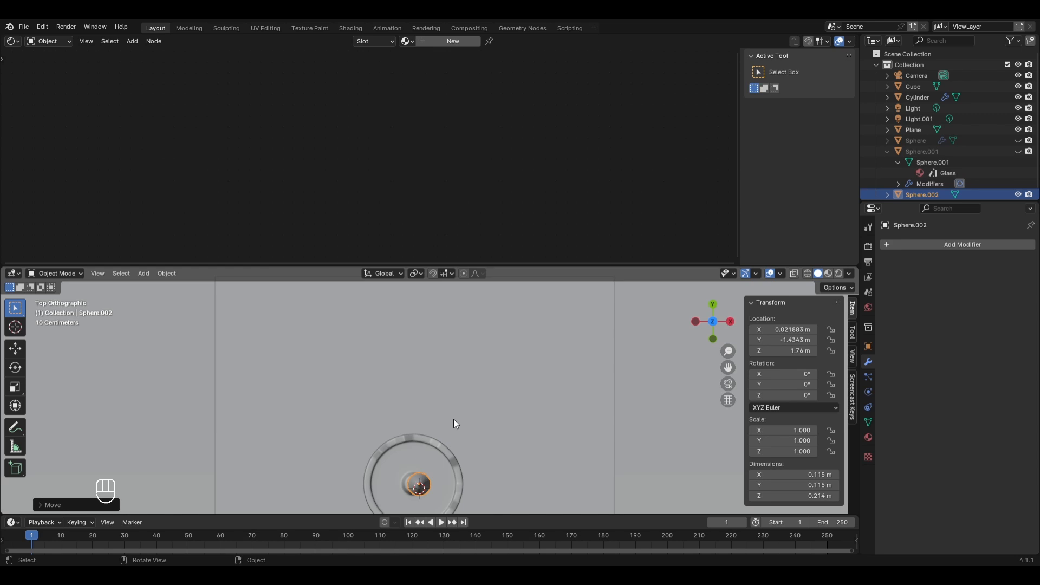
pyautogui.press('KP_0')
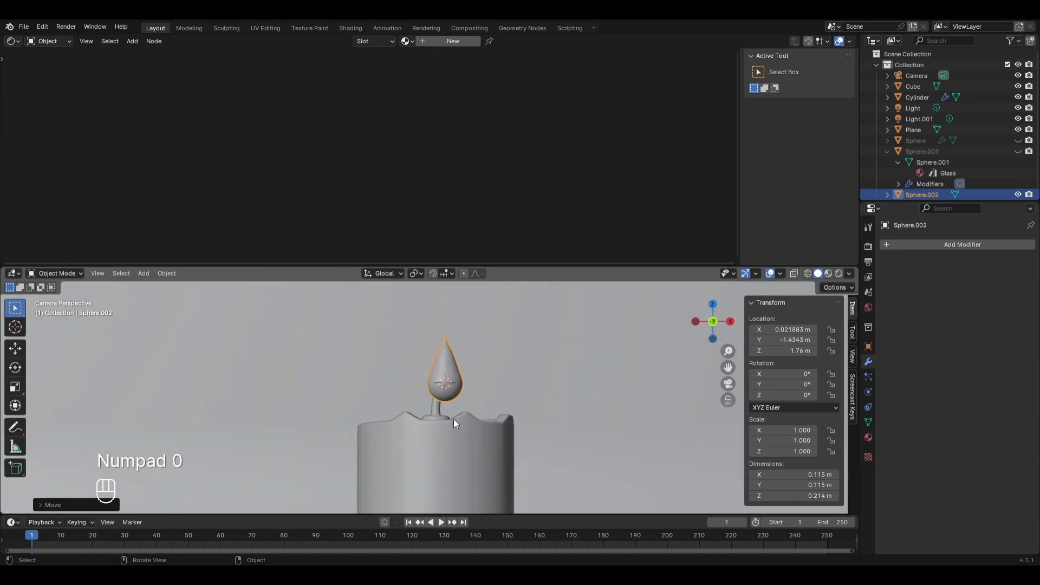
pyautogui.rightClick(442, 363)
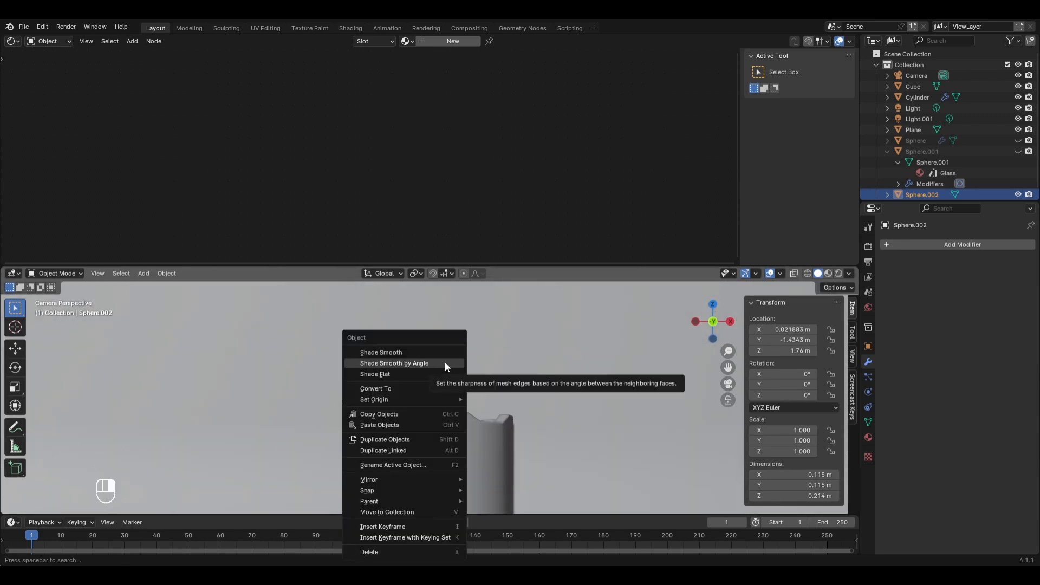
pyautogui.click(428, 351)
# Frame the whole candle in the camera view and switch the viewport to Rendered shading.
pyautogui.scroll(-2, 597, 459)
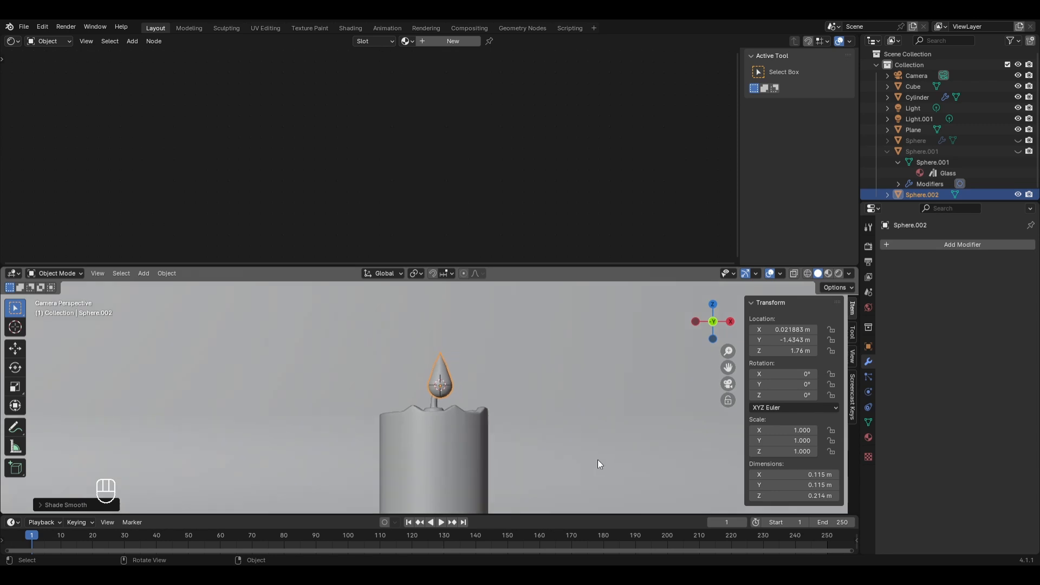
pyautogui.scroll(-2, 597, 459)
pyautogui.scroll(-2, 597, 460)
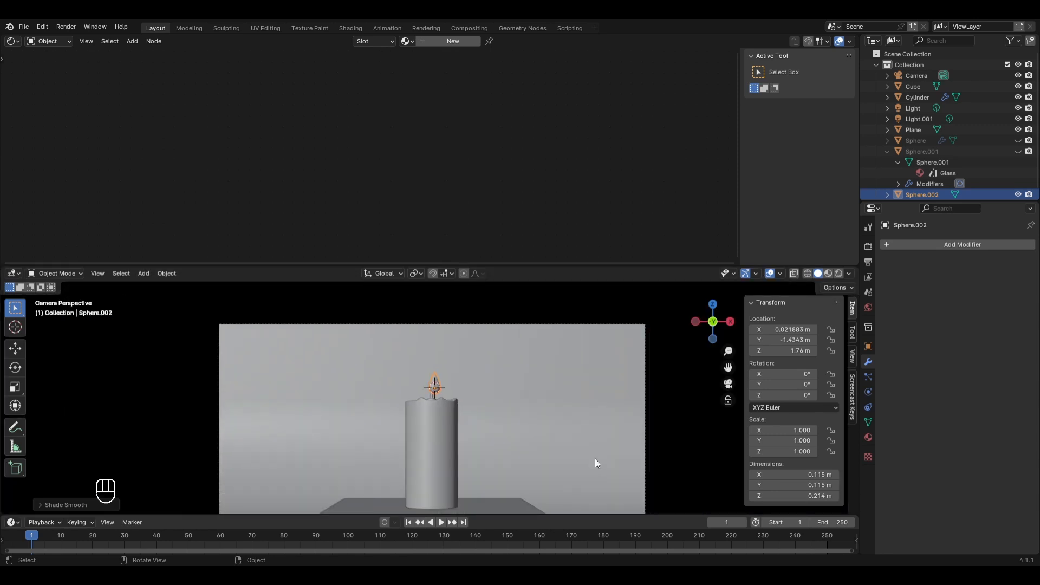
pyautogui.keyDown('shift'); pyautogui.moveTo(555, 417); pyautogui.dragTo(551, 382, button='middle'); pyautogui.keyUp('shift')
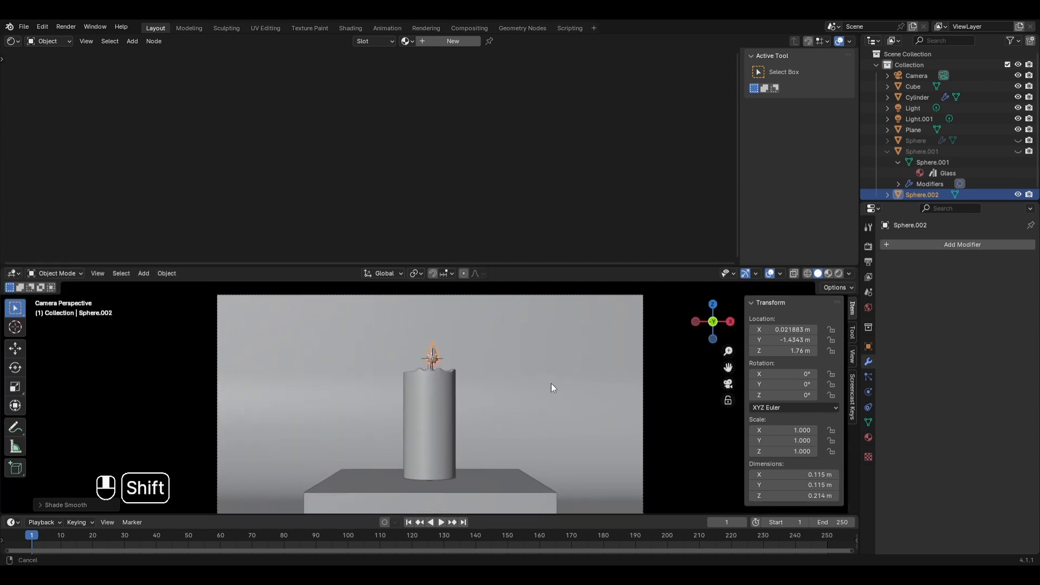
pyautogui.click(837, 273)
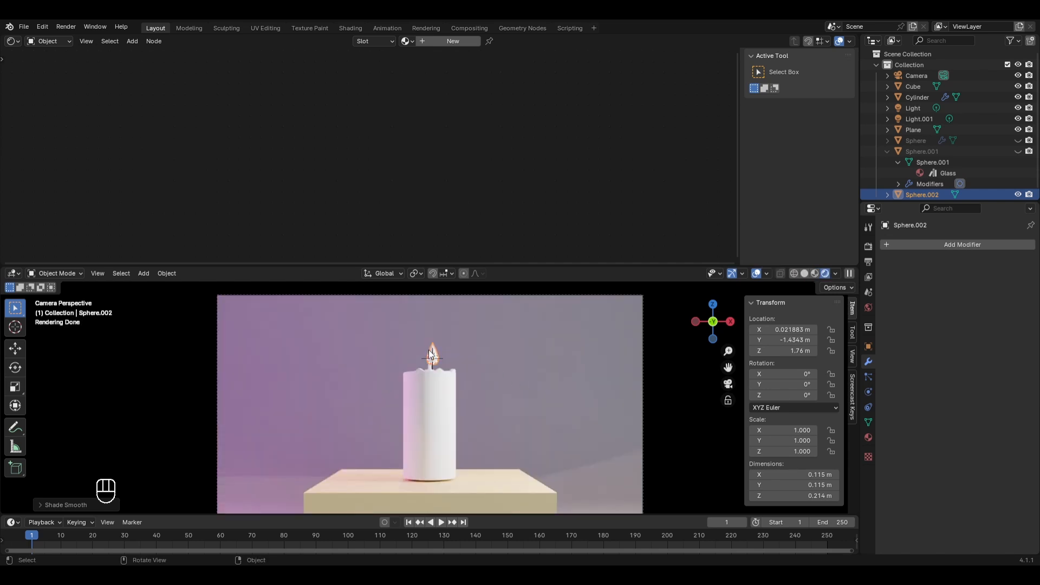
# Save the file and create a new material for the flame.
pyautogui.hotkey('ctrl', 's')
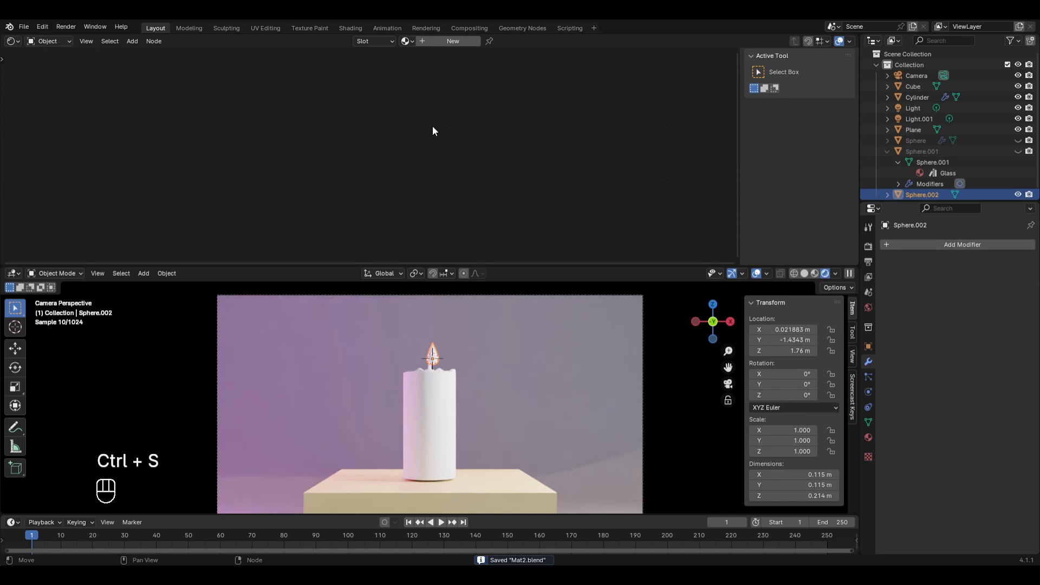
pyautogui.click(456, 45)
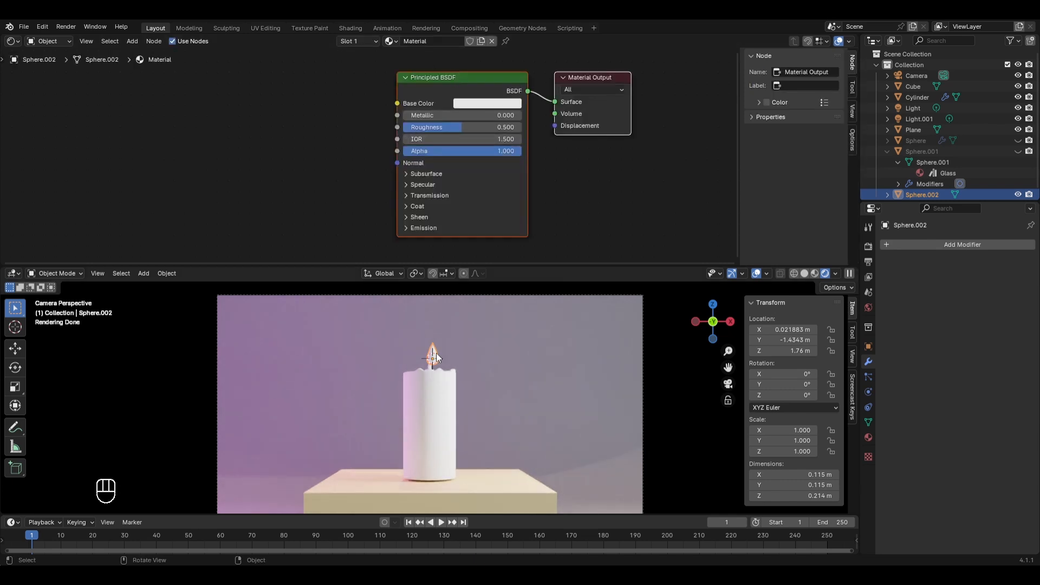
# Set the base color of the flame's material to a saturated golden yellow.
pyautogui.click(490, 102)
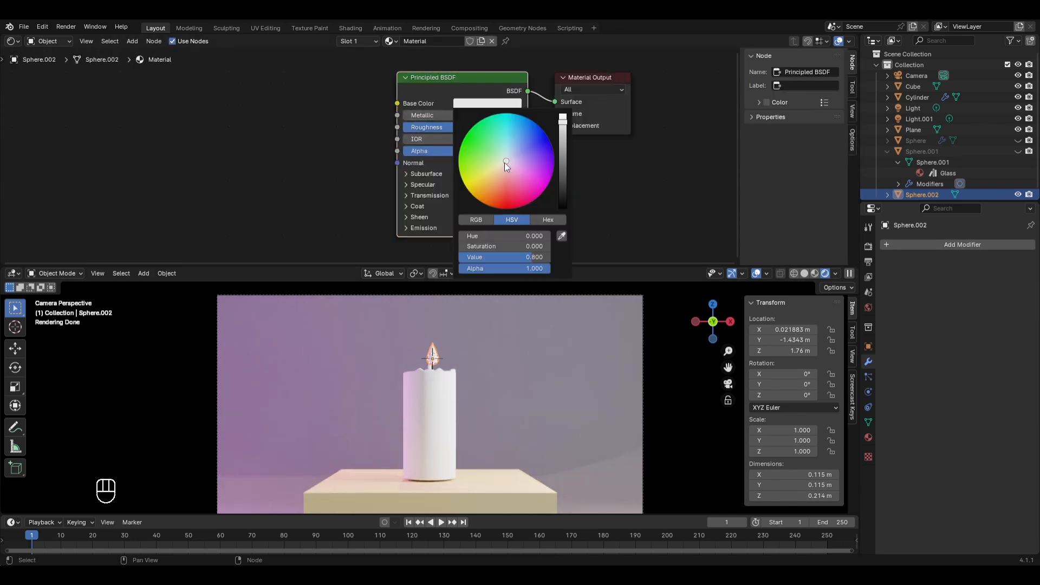
pyautogui.moveTo(504, 162); pyautogui.dragTo(482, 195)
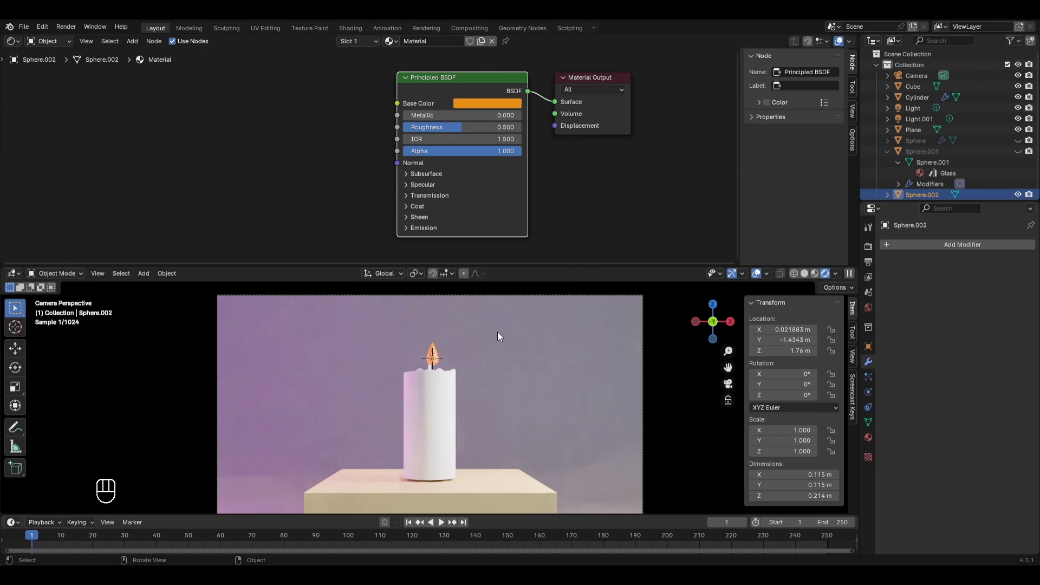
pyautogui.scroll(2, 492, 354)
pyautogui.scroll(3, 492, 357)
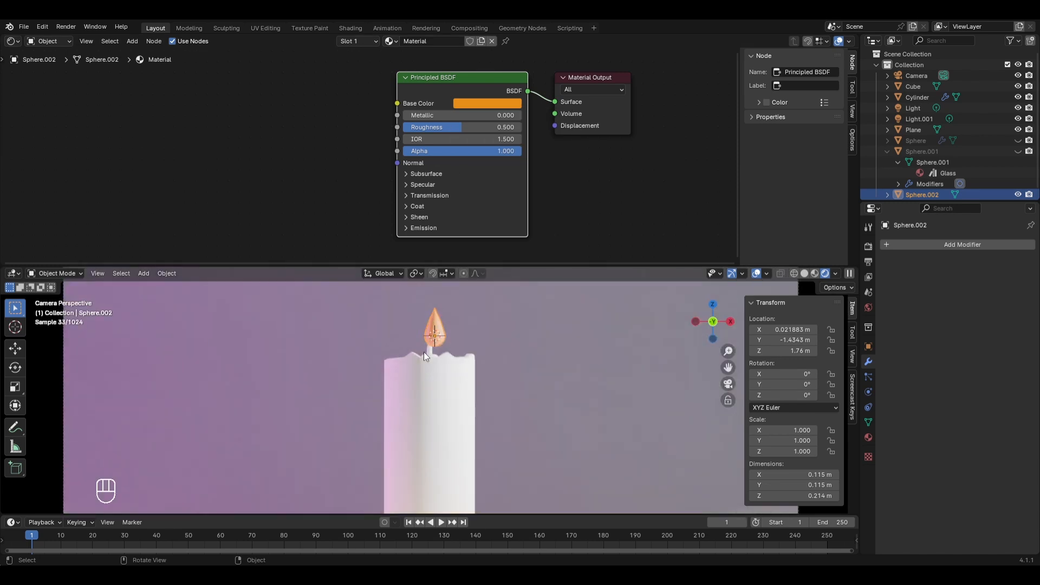
pyautogui.click(486, 103)
pyautogui.moveTo(472, 195); pyautogui.dragTo(469, 191)
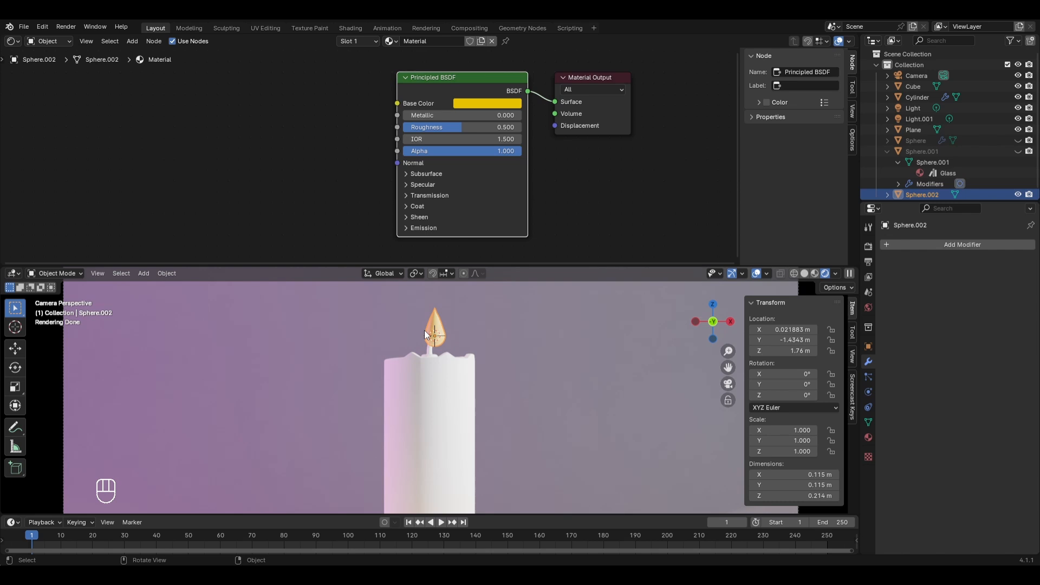
# Copy the flame material's base color to its emission color and set the emission strength to 40.
pyautogui.click(422, 229)
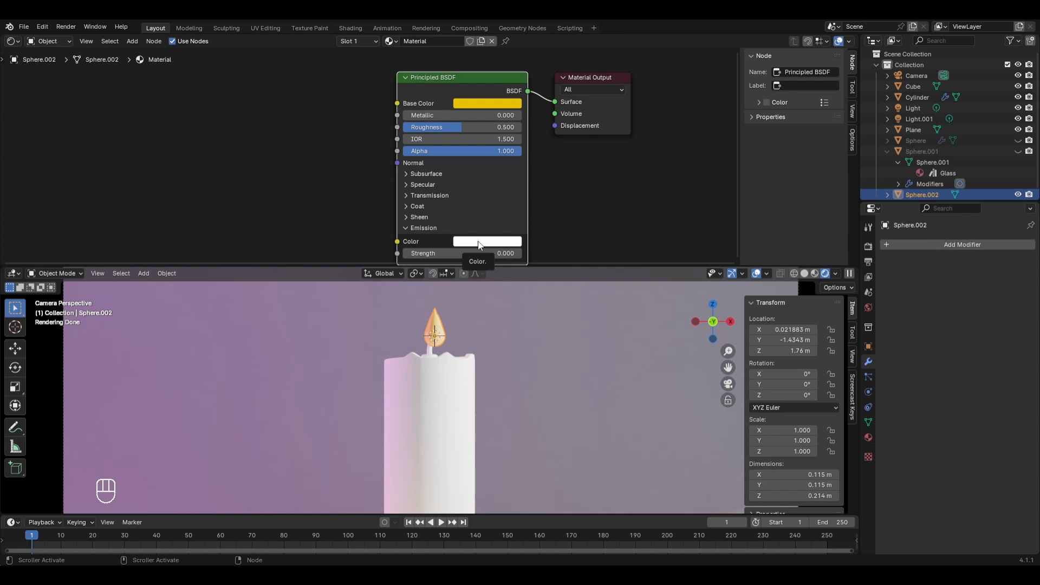
pyautogui.moveTo(491, 105); pyautogui.dragTo(483, 243)
pyautogui.moveTo(483, 241); pyautogui.dragTo(484, 242)
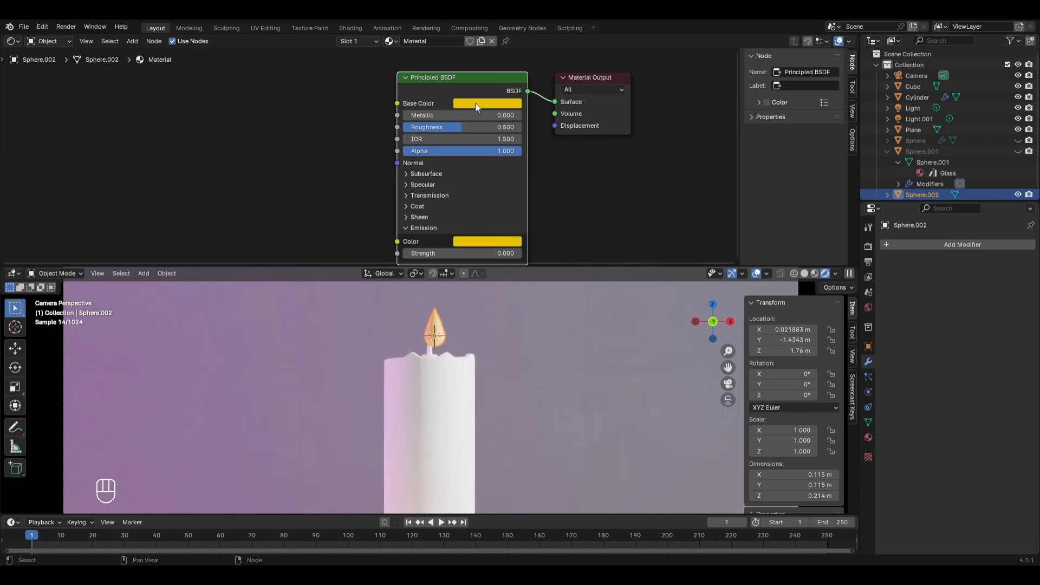
pyautogui.press('alt')
pyautogui.click(467, 254)
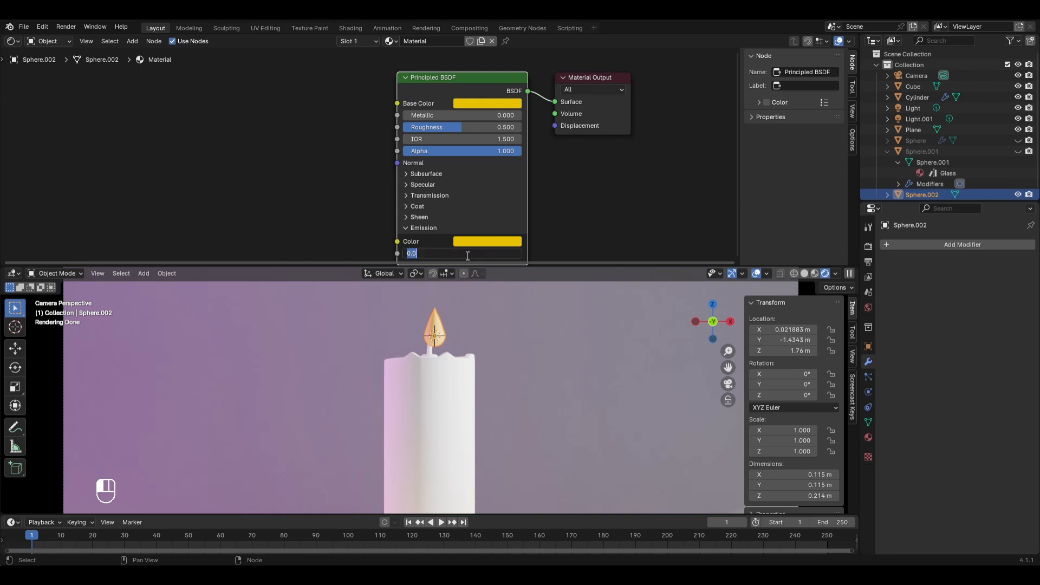
pyautogui.write('40')
pyautogui.press('Return')
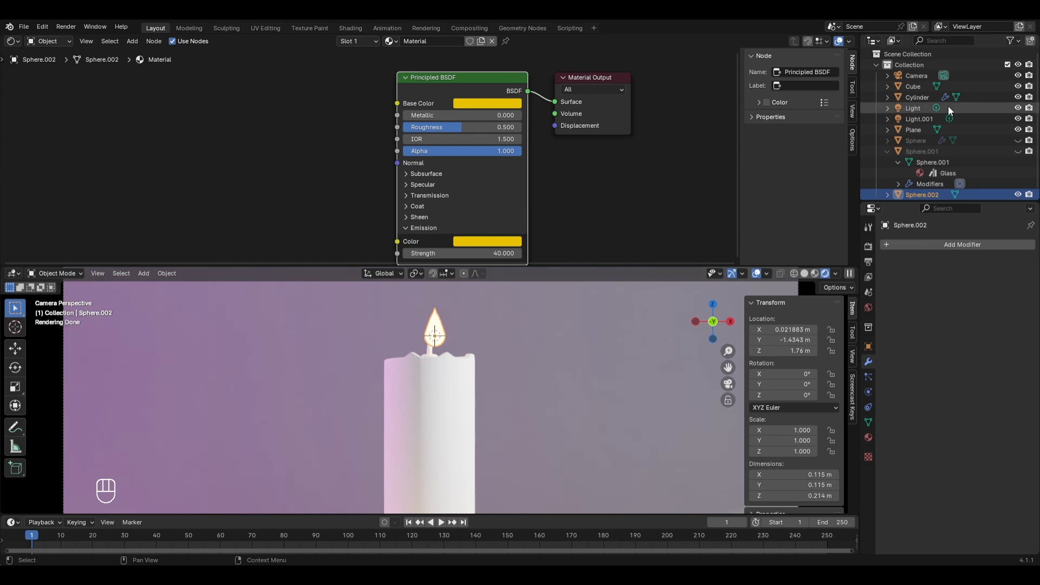
# Hide Light and Light.001 in the viewport and set the viewport studio light strength to 0.05.
pyautogui.click(1017, 109)
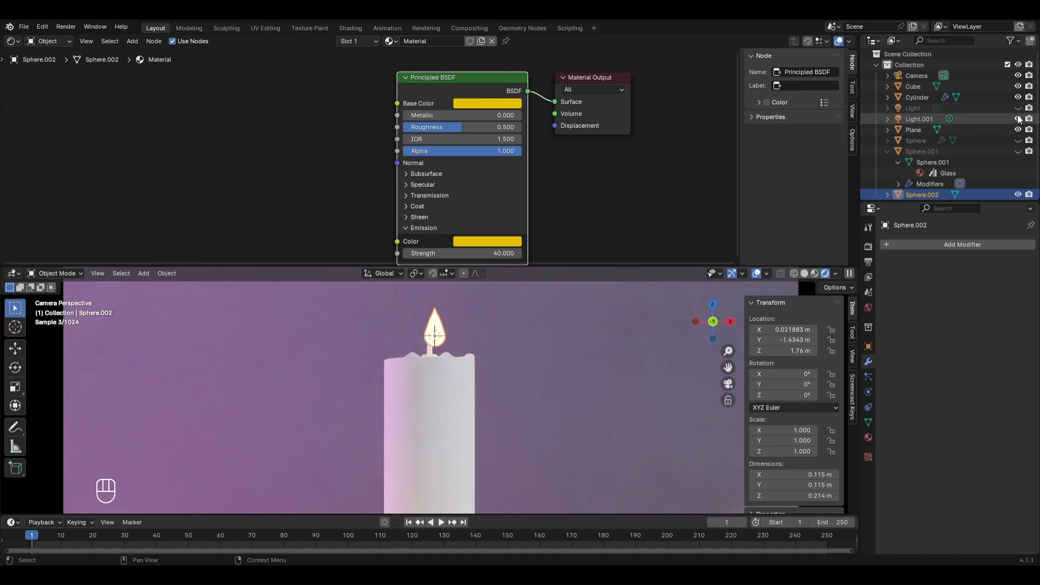
pyautogui.click(1017, 119)
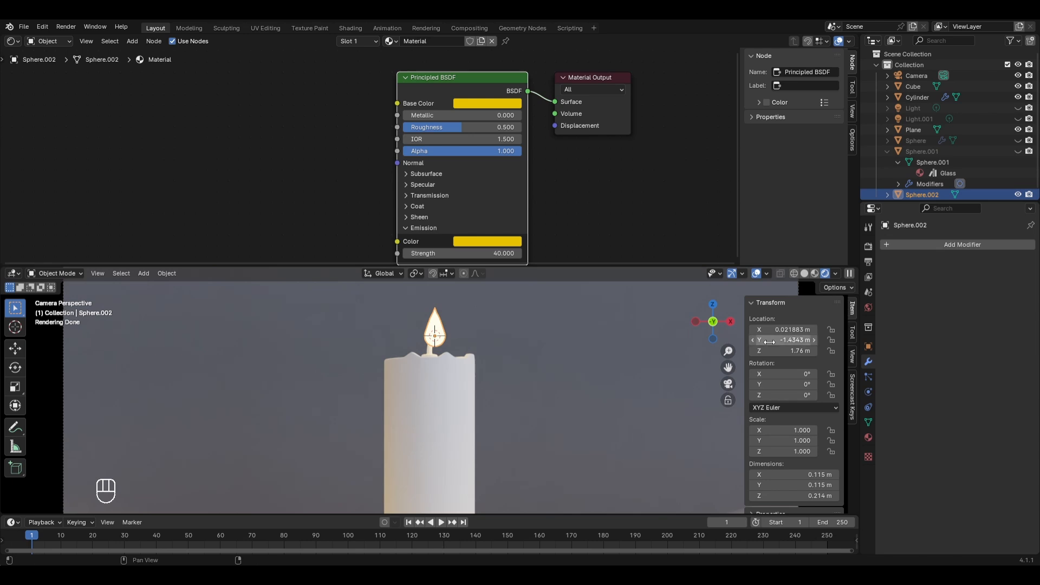
pyautogui.click(835, 274)
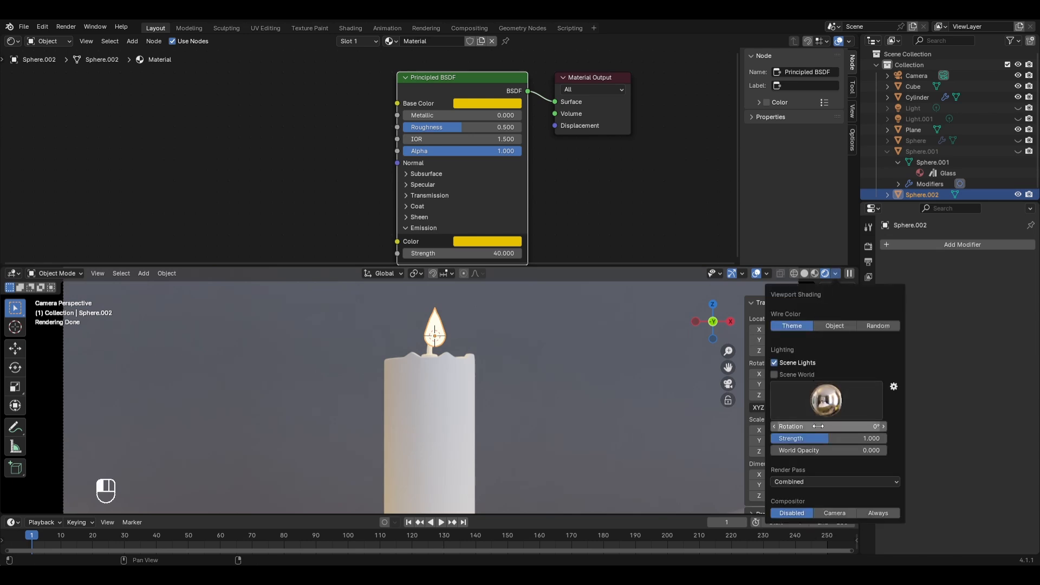
pyautogui.moveTo(823, 438); pyautogui.dragTo(769, 439)
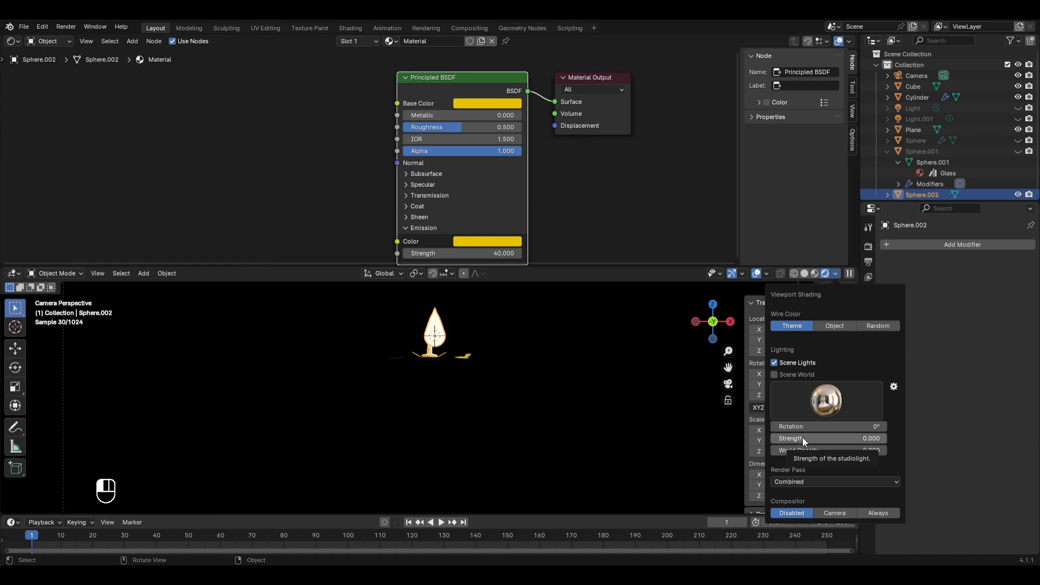
pyautogui.doubleClick(803, 438)
pyautogui.write('.1')
pyautogui.press('Return')
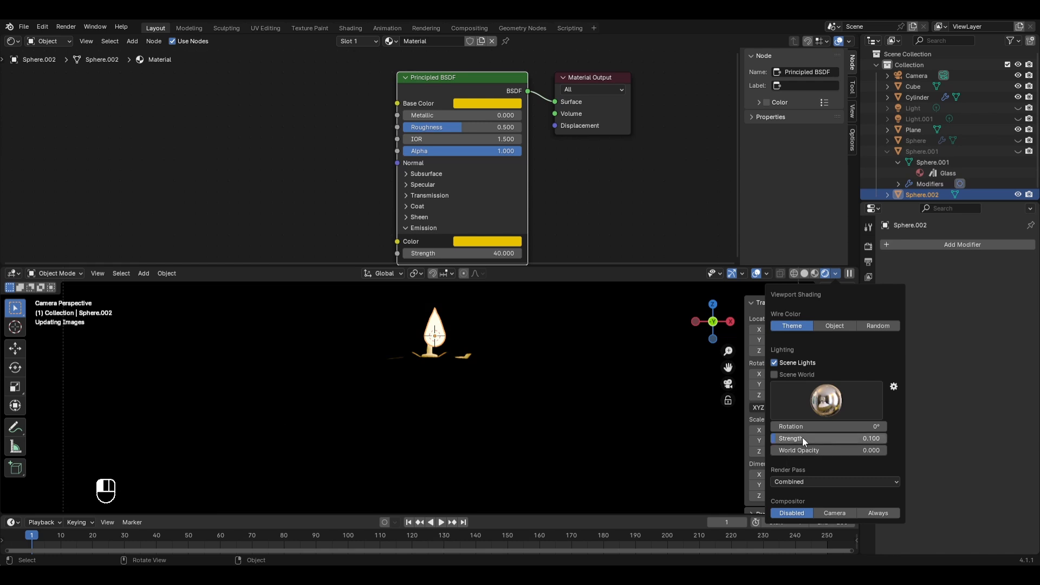
pyautogui.moveTo(802, 437); pyautogui.dragTo(798, 437)
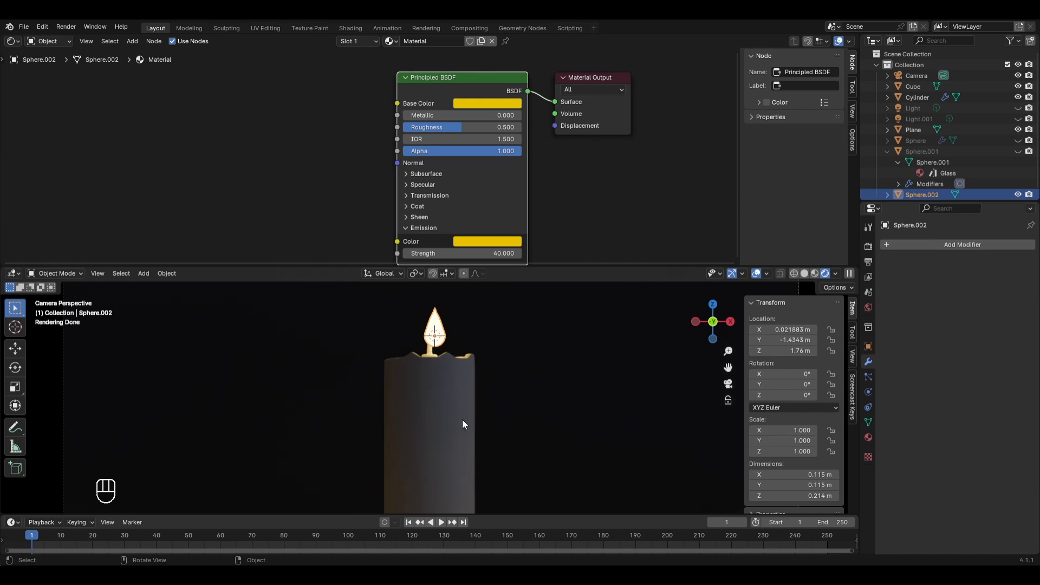
# Create a new material for the candle cylinder with a black base color and a roughness of 1.
pyautogui.click(436, 407)
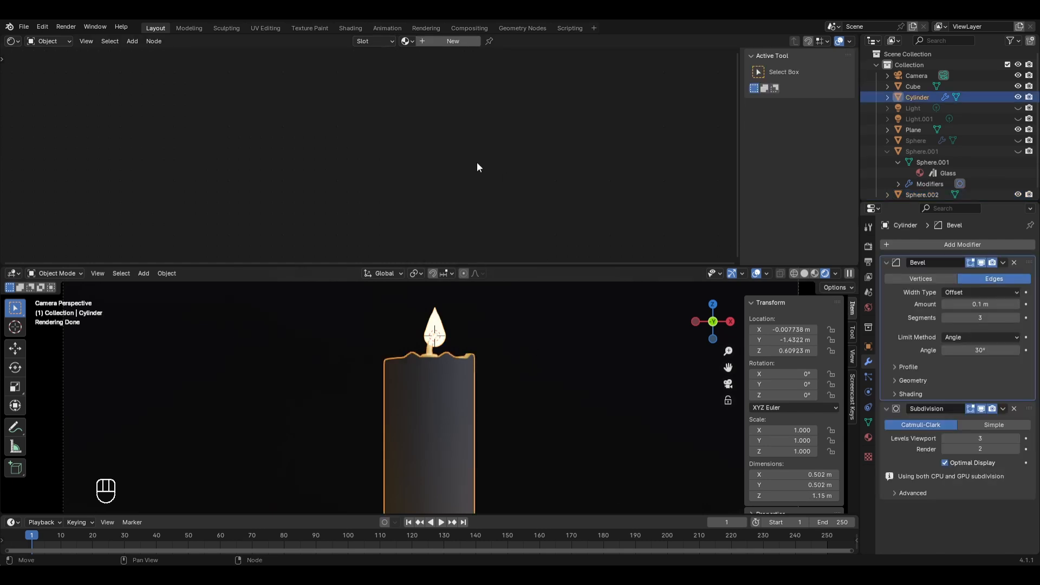
pyautogui.click(451, 44)
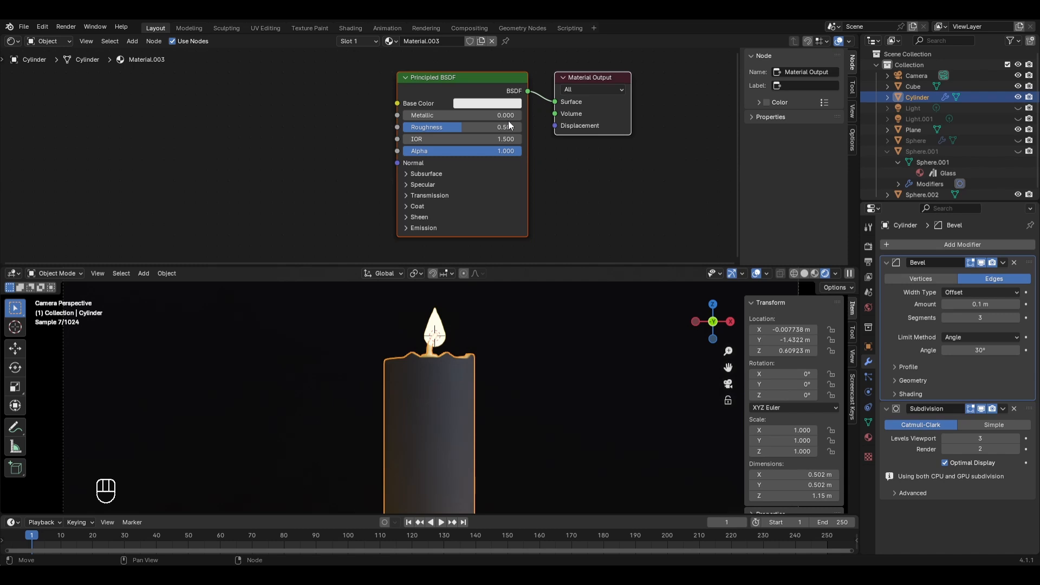
pyautogui.click(493, 103)
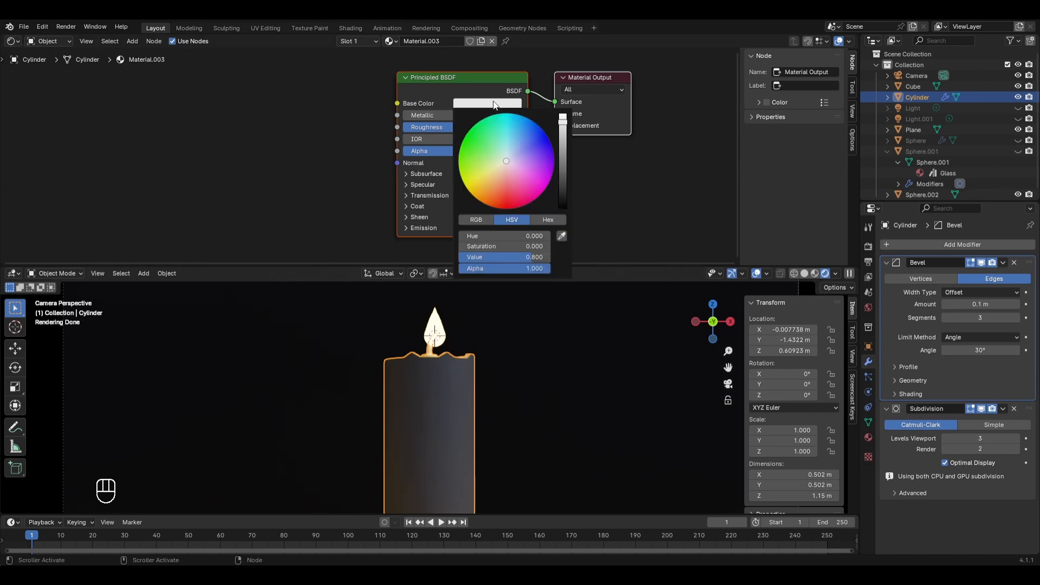
pyautogui.moveTo(563, 123); pyautogui.dragTo(562, 207)
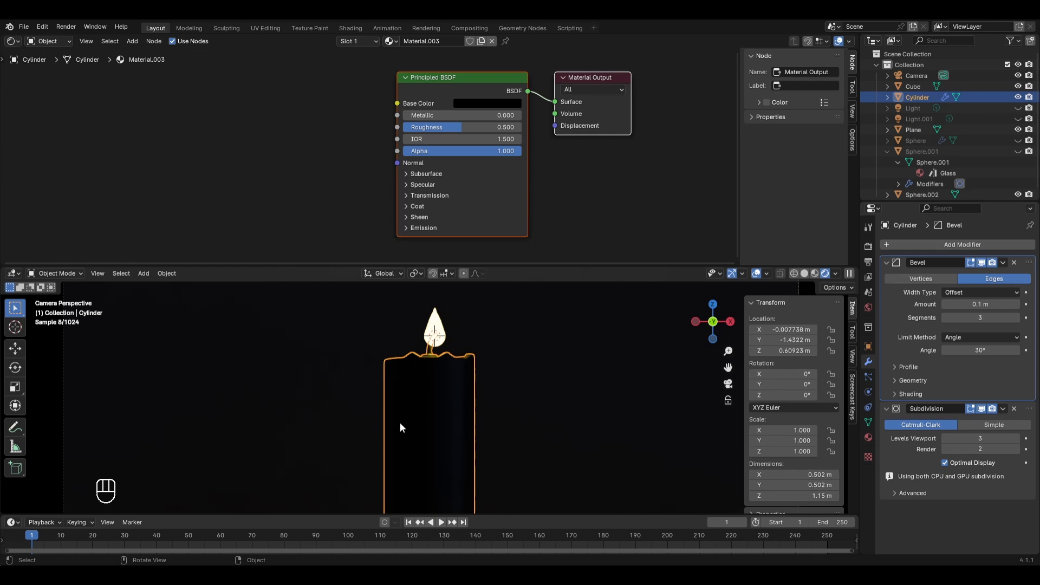
pyautogui.moveTo(400, 423); pyautogui.dragTo(415, 450, button='middle')
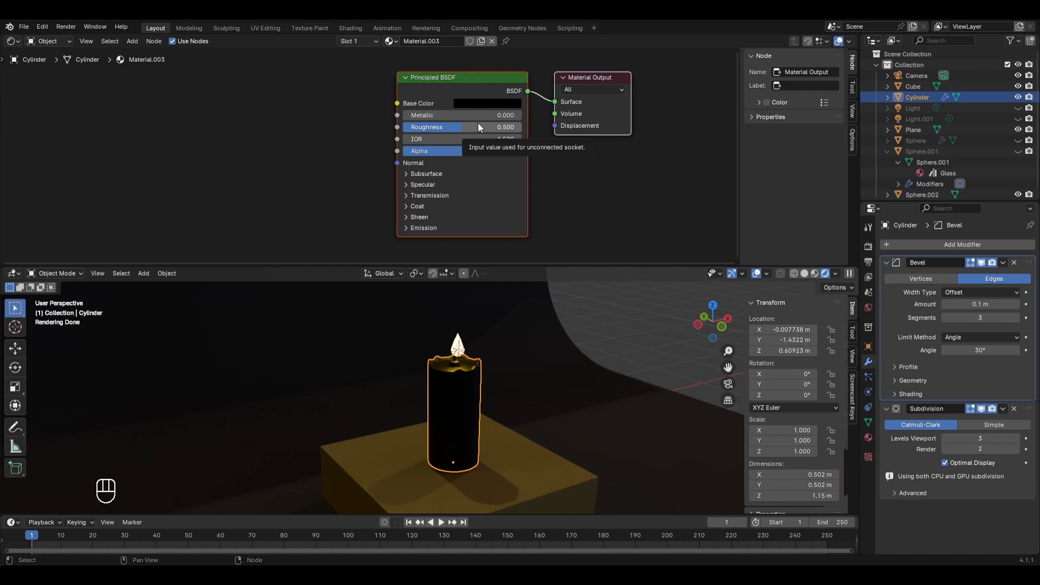
pyautogui.moveTo(478, 123); pyautogui.dragTo(536, 123)
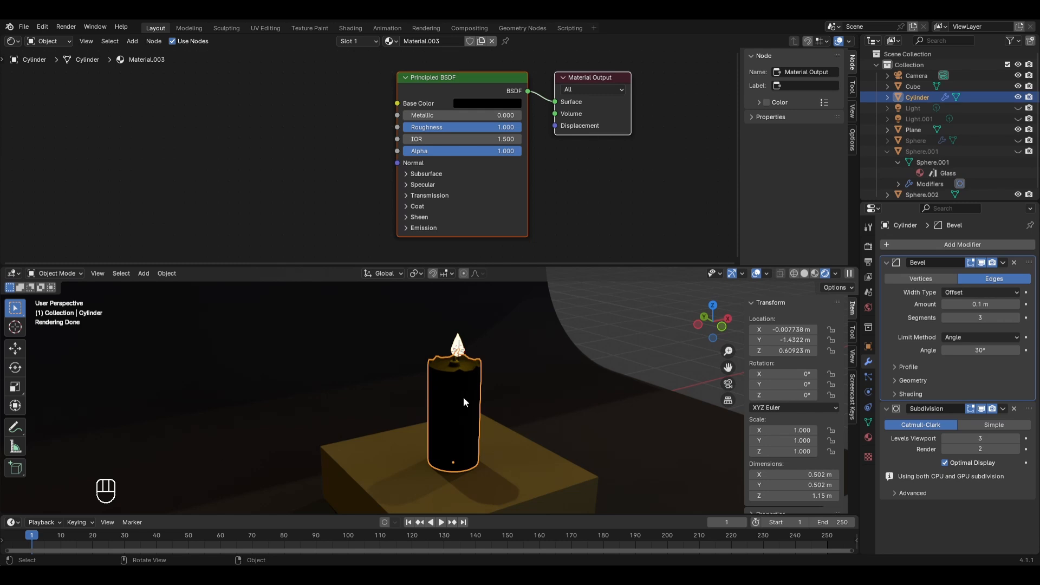
# Open the candle mesh for editing in right orthographic view and set the viewport studio light strength to 0.5.
pyautogui.press('Tab')
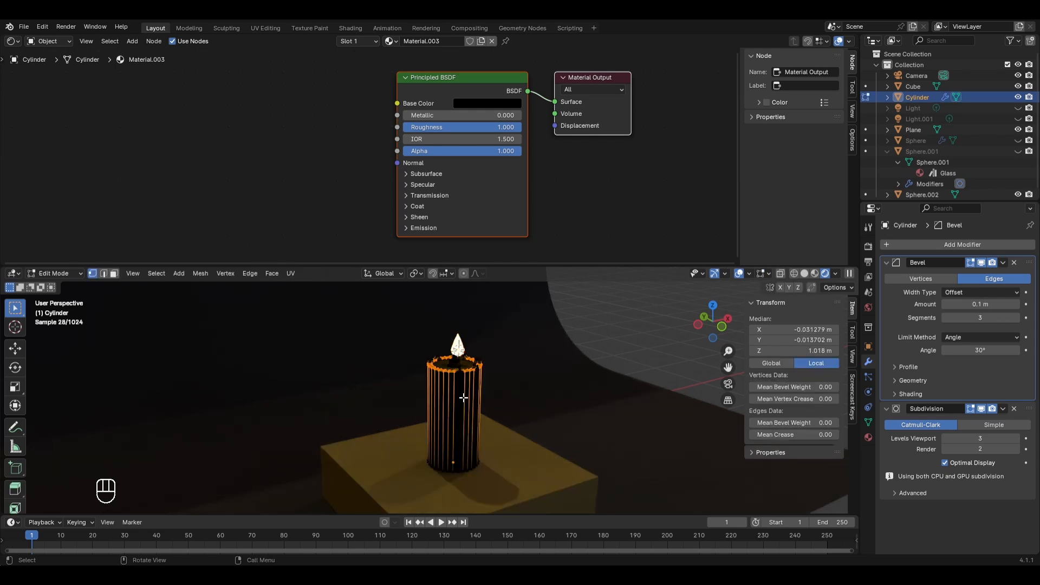
pyautogui.press('KP_3')
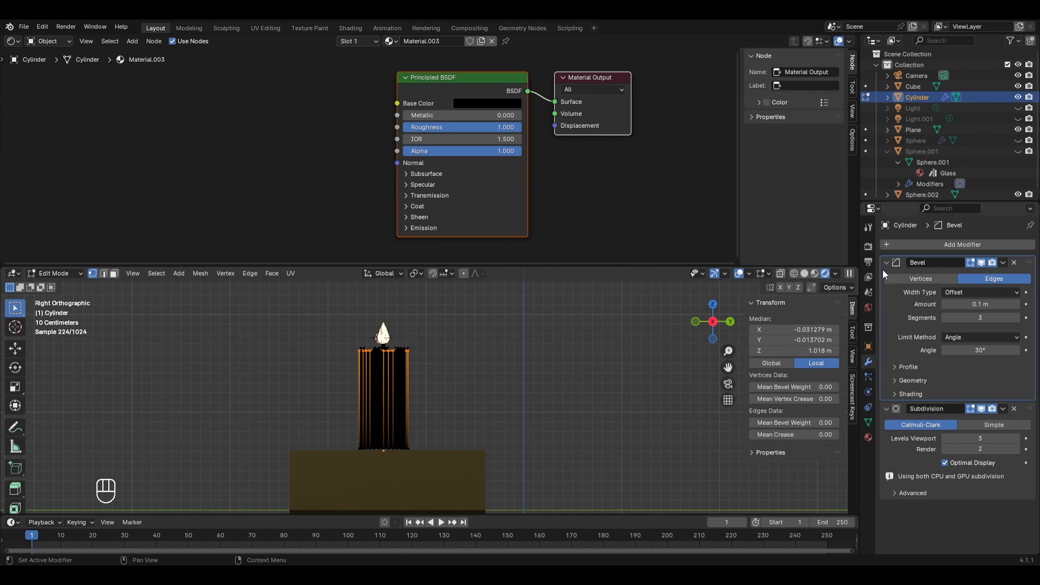
pyautogui.click(835, 274)
pyautogui.click(829, 438)
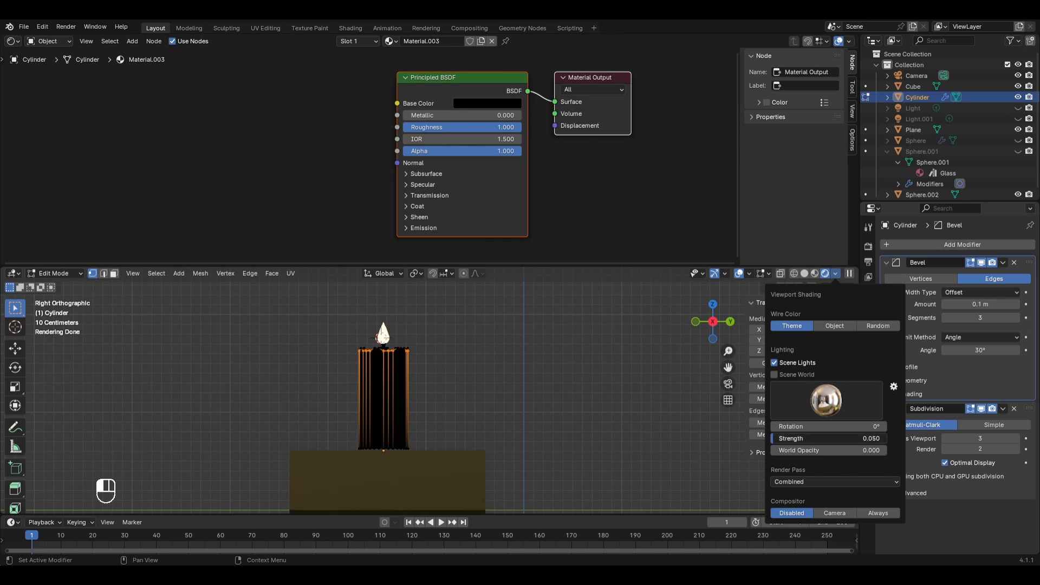
pyautogui.write('.5')
pyautogui.press('Return')
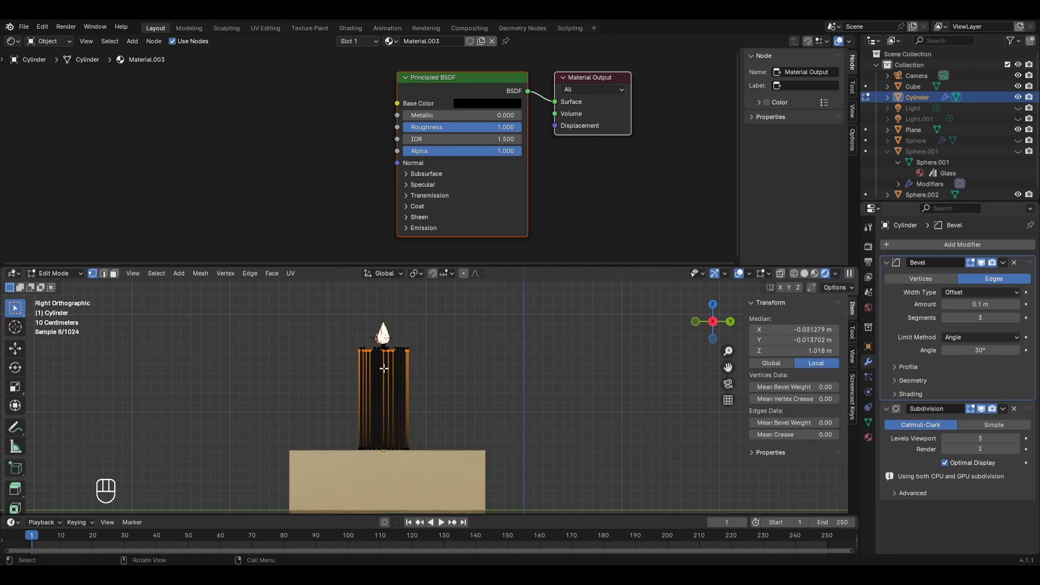
# Select the candle body's geometry below the wick in X-ray and assign it to a new second material slot.
pyautogui.scroll(3, 381, 365)
pyautogui.scroll(1, 327, 355)
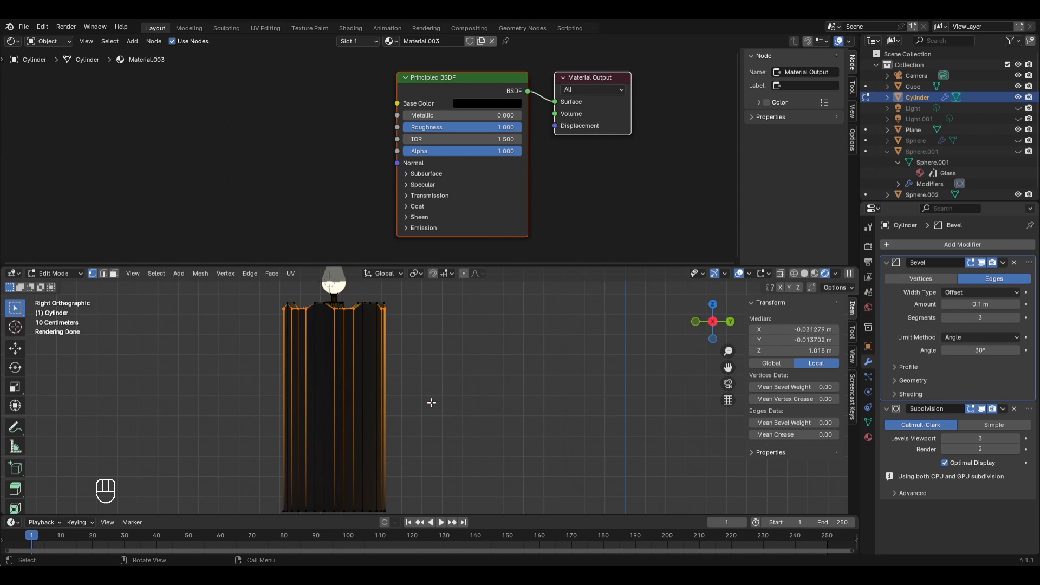
pyautogui.hotkey('alt', 'z')
pyautogui.moveTo(234, 298); pyautogui.dragTo(425, 524)
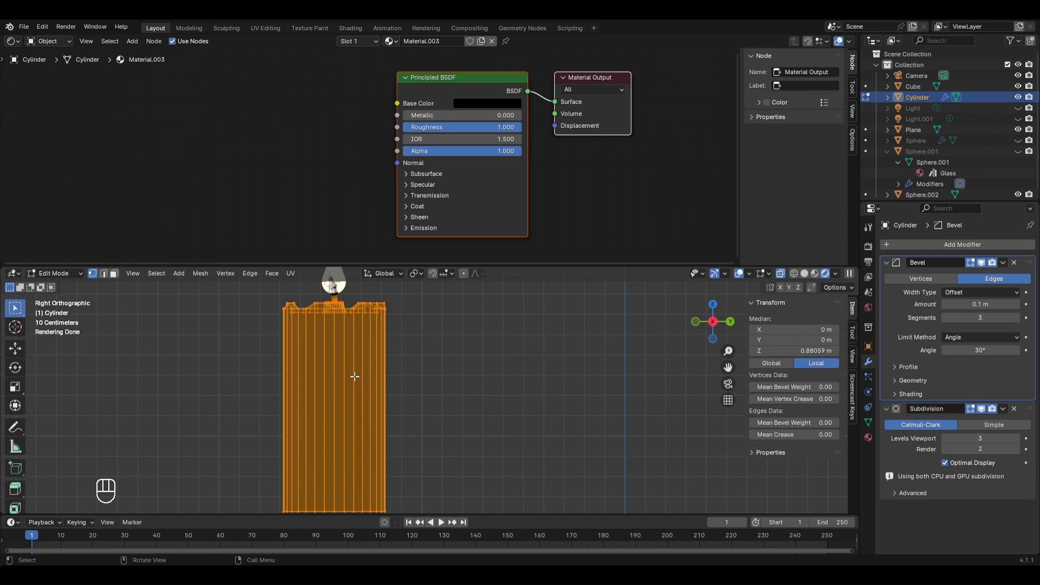
pyautogui.click(868, 437)
pyautogui.click(1030, 244)
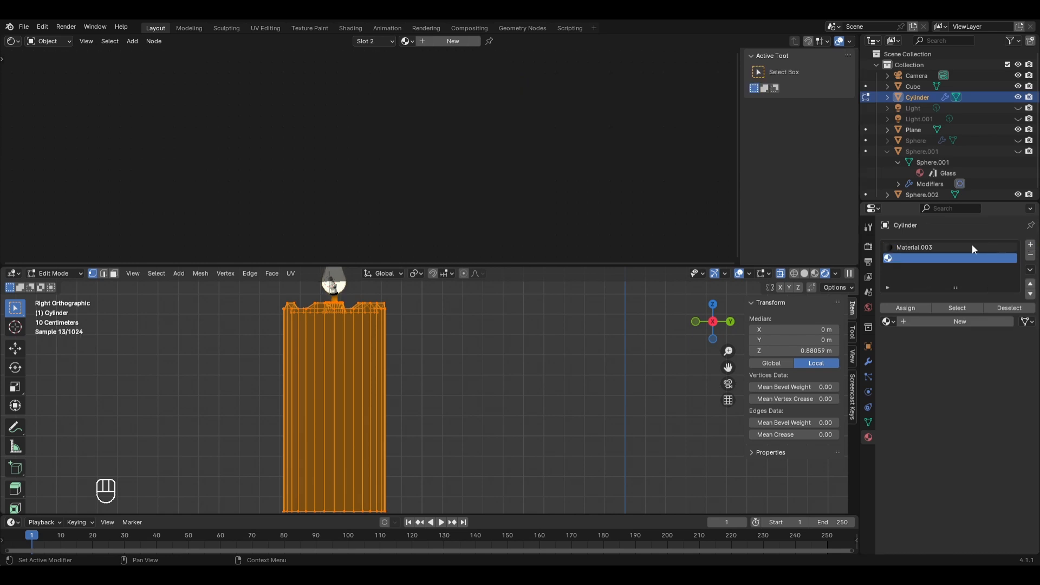
pyautogui.click(908, 308)
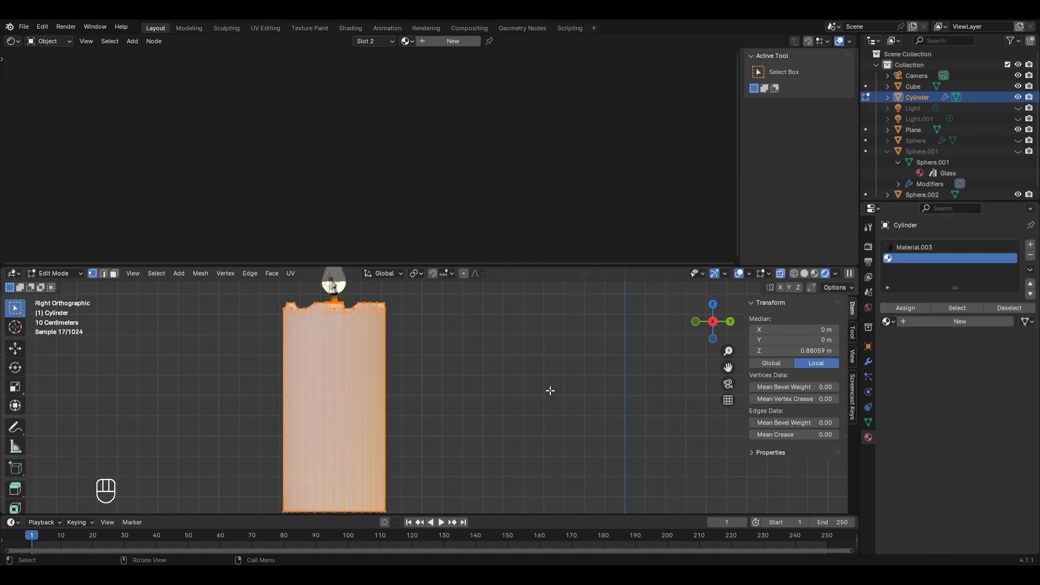
pyautogui.press('Tab')
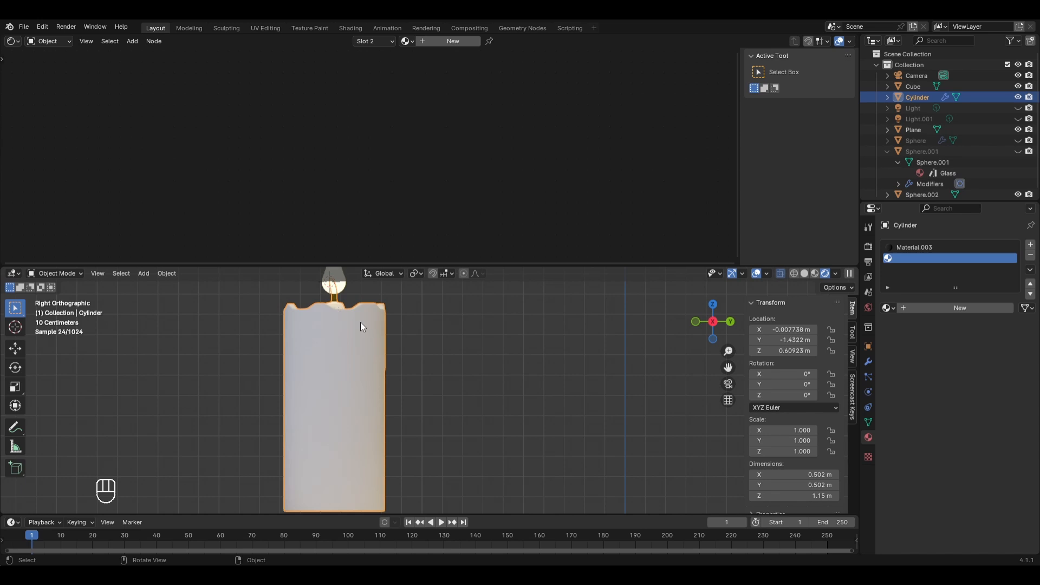
# Return to camera view and create a material with a pale yellow base color in the candle's second slot.
pyautogui.click(428, 295)
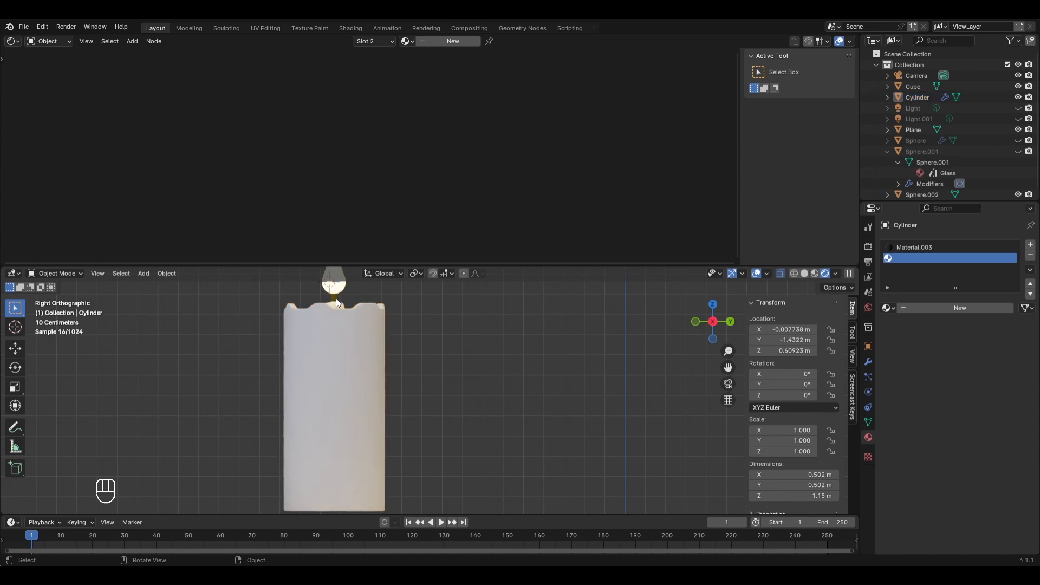
pyautogui.press('KP_0')
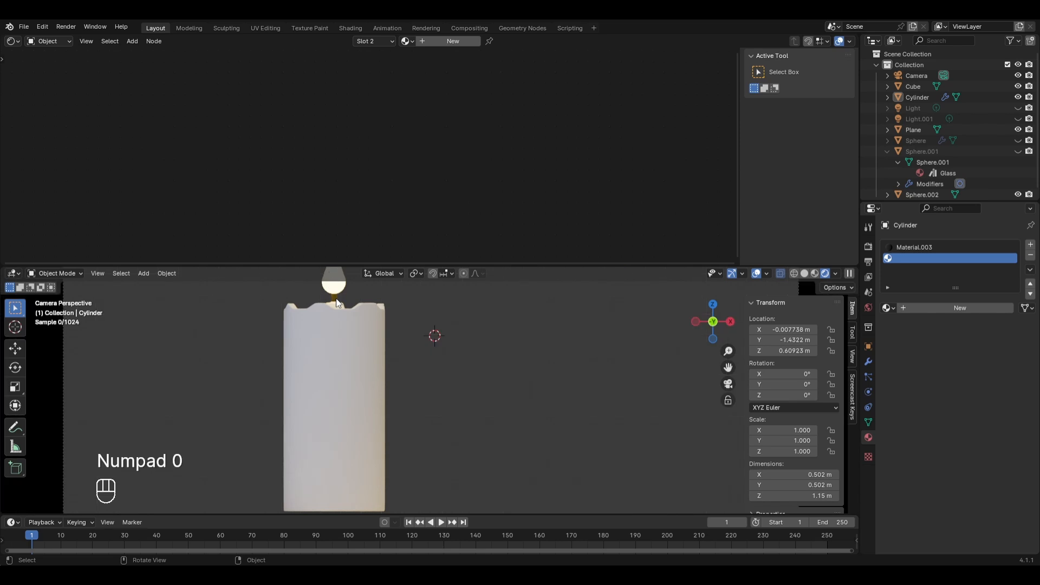
pyautogui.scroll(-2, 338, 335)
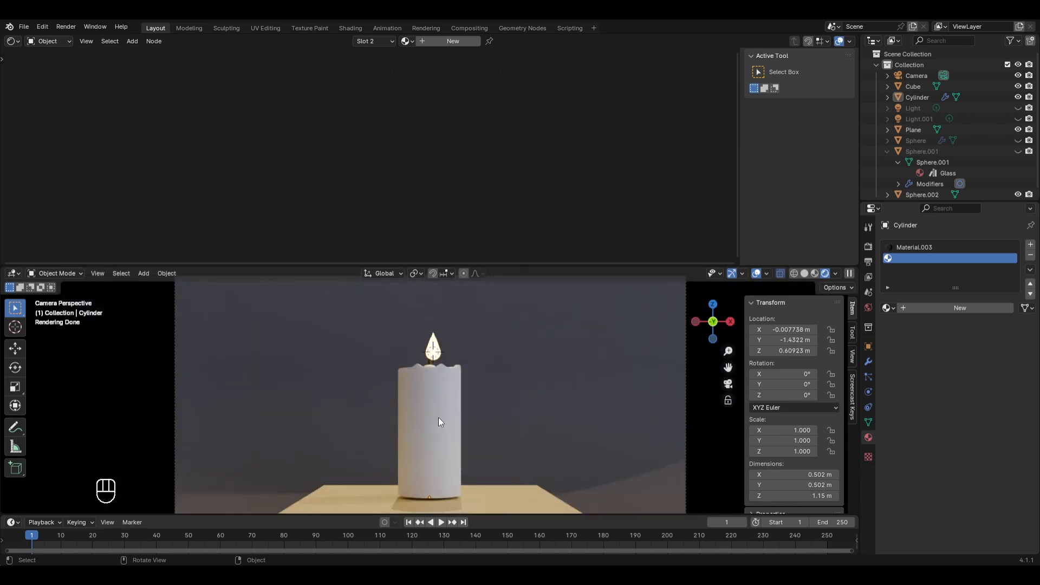
pyautogui.click(439, 399)
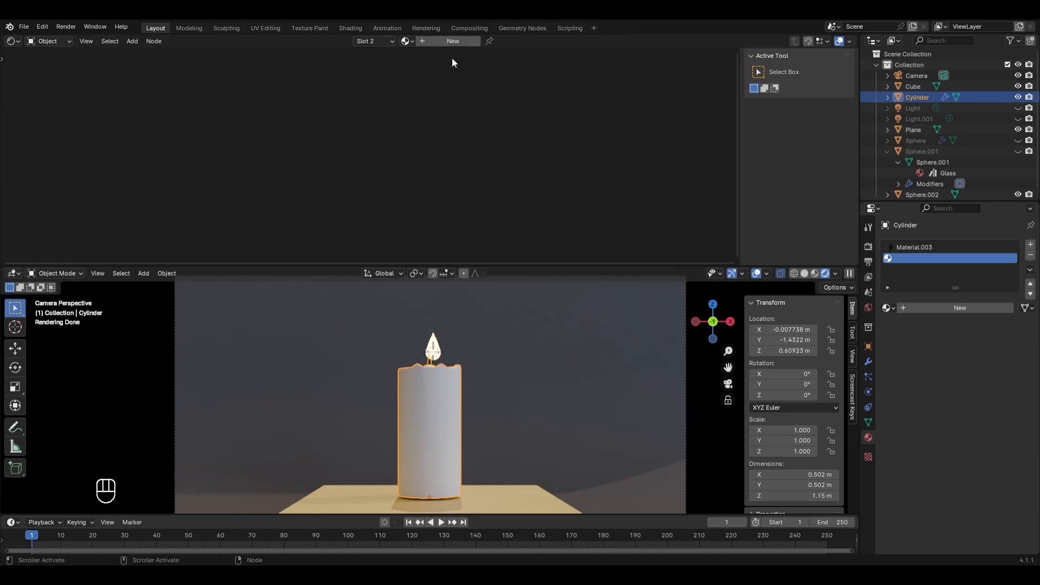
pyautogui.click(446, 43)
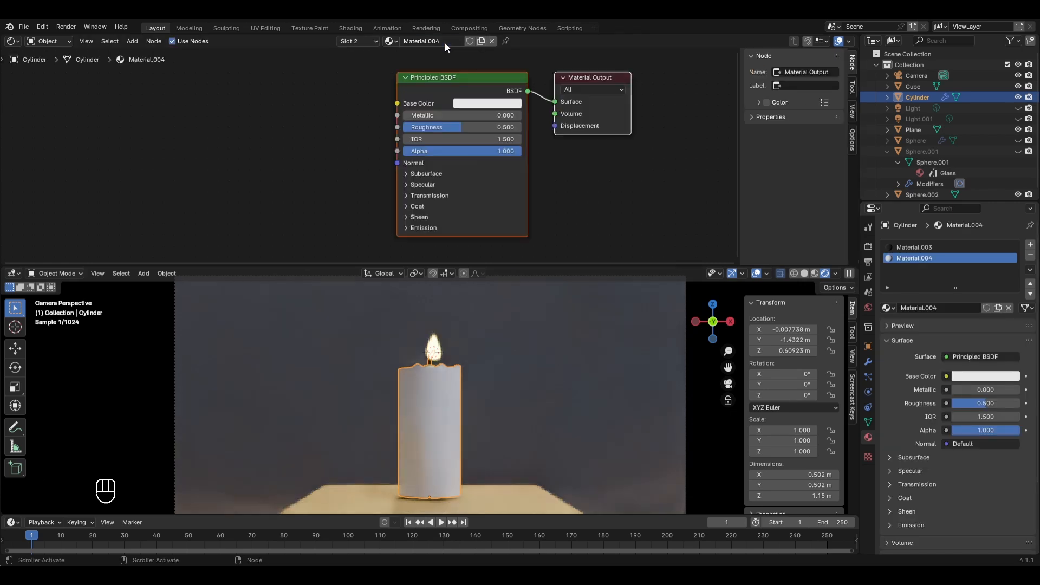
pyautogui.click(476, 103)
pyautogui.click(502, 158)
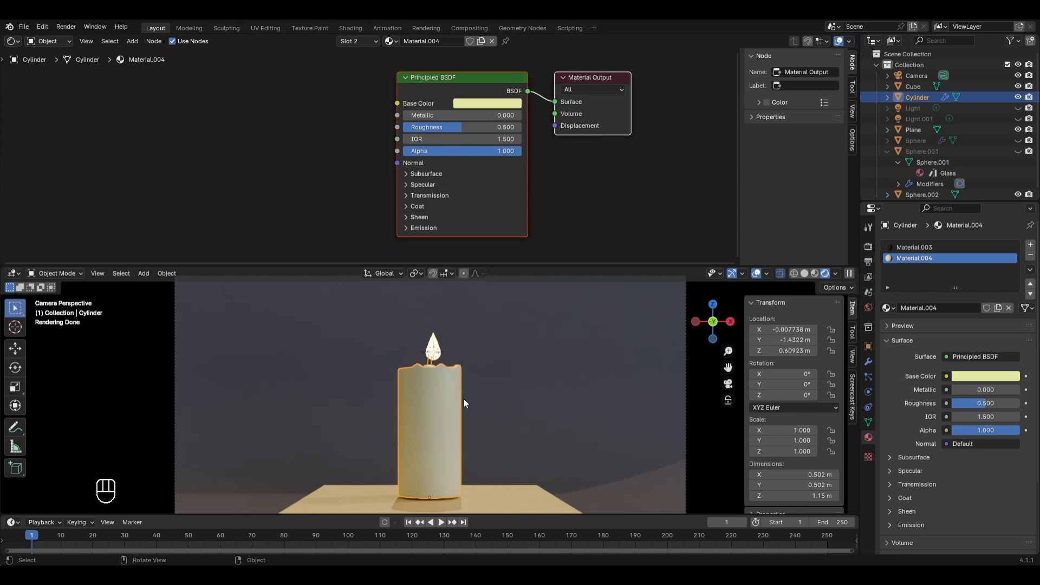
# Set the candle body material's subsurface weight to 0.741 and inspect the wax up close from above.
pyautogui.click(441, 175)
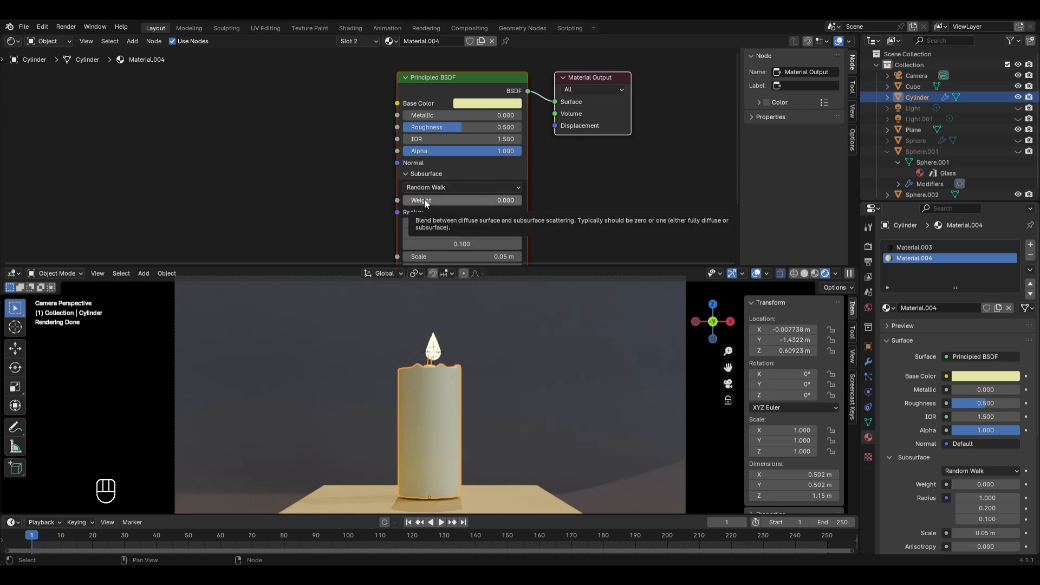
pyautogui.moveTo(424, 199); pyautogui.dragTo(514, 199)
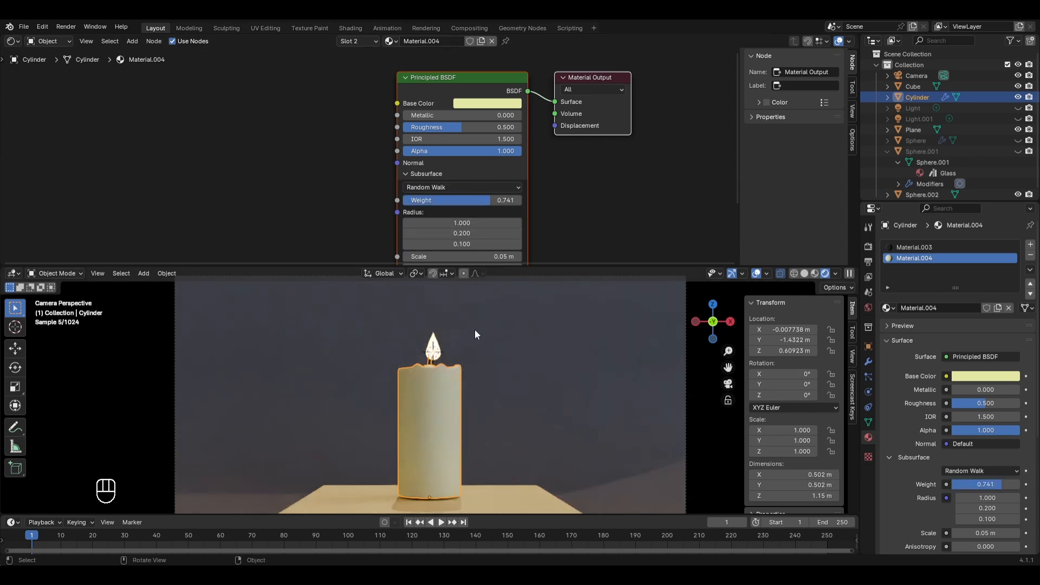
pyautogui.scroll(4, 392, 361)
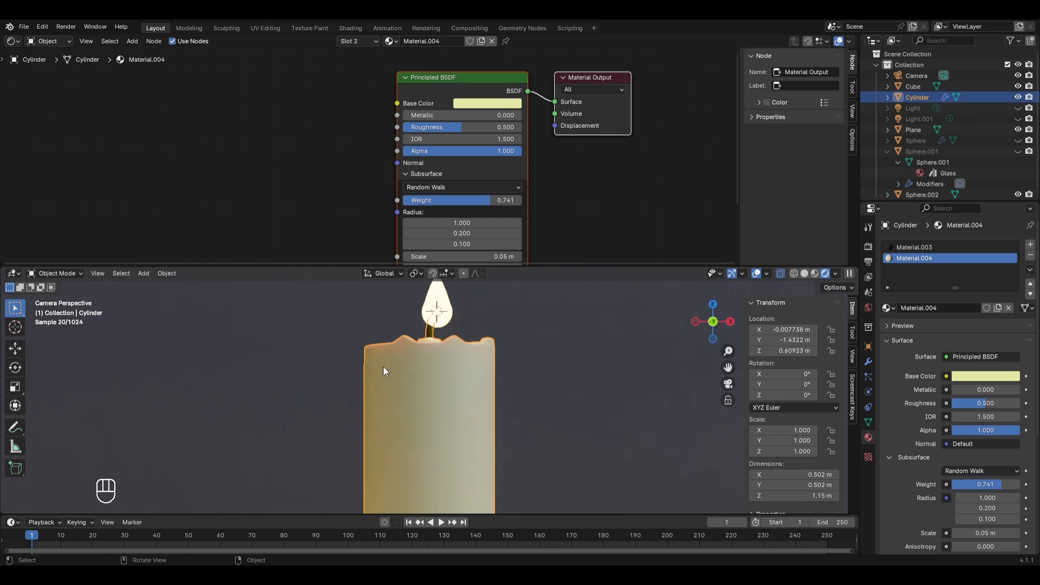
pyautogui.moveTo(450, 403); pyautogui.dragTo(477, 423, button='middle')
pyautogui.scroll(4, 566, 382)
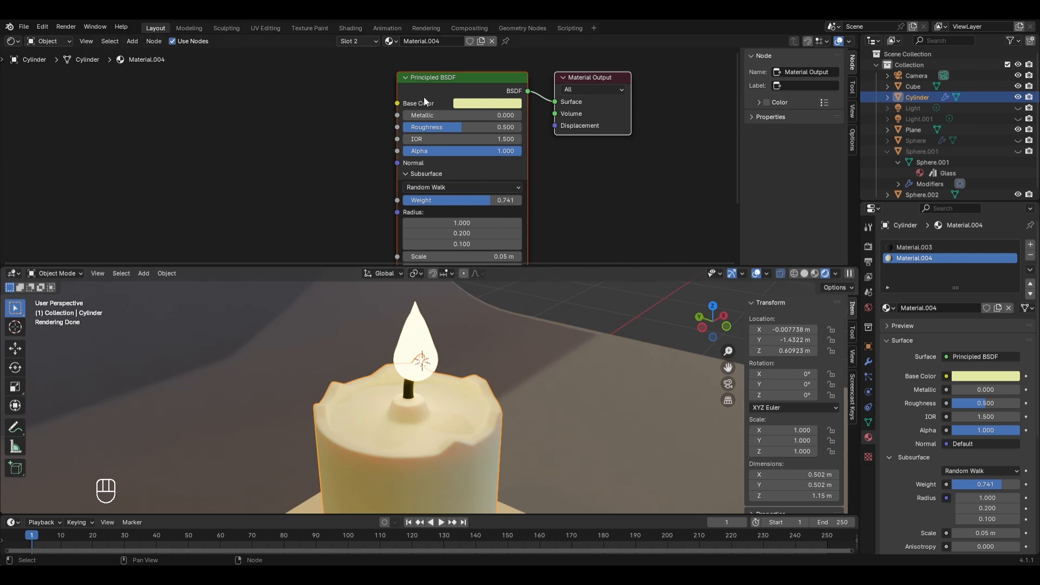
# Rename the candle body's pale yellow material as Wax.
pyautogui.click(432, 42)
pyautogui.hotkey('shift', 'Home')
pyautogui.write('Wax')
pyautogui.press('Return')
# Select the flame object and rename its material as Flame.
pyautogui.click(416, 327)
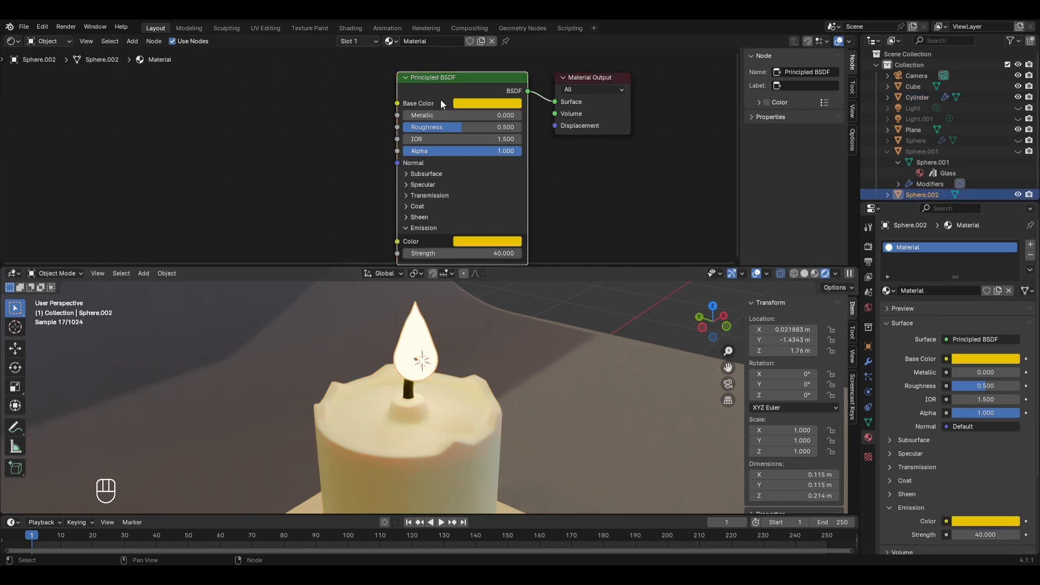
pyautogui.click(439, 41)
pyautogui.write('Flame')
pyautogui.press('Return')
# Rename the black material in the candle's first slot as Wick.
pyautogui.click(439, 452)
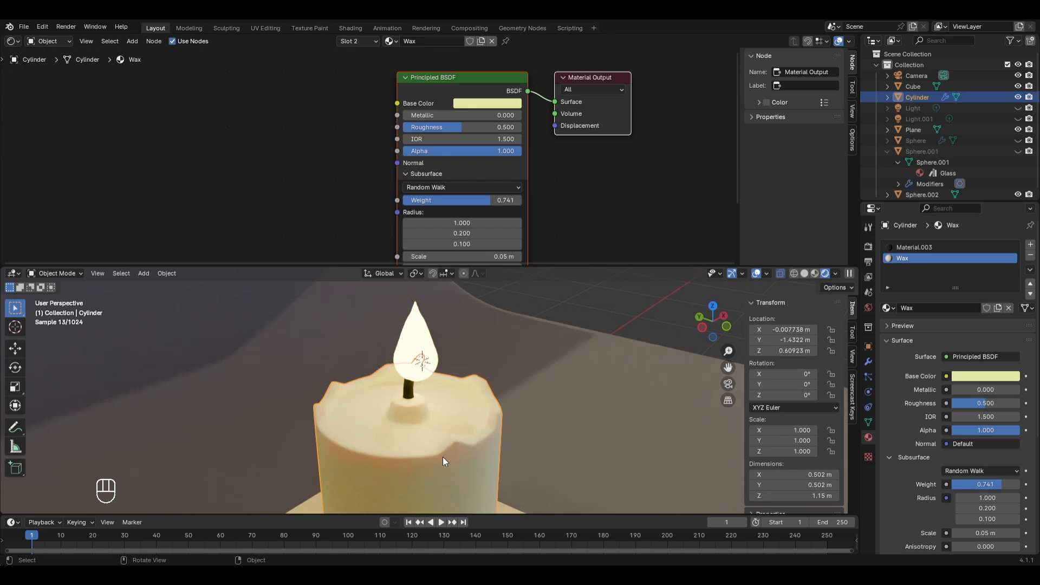
pyautogui.click(918, 248)
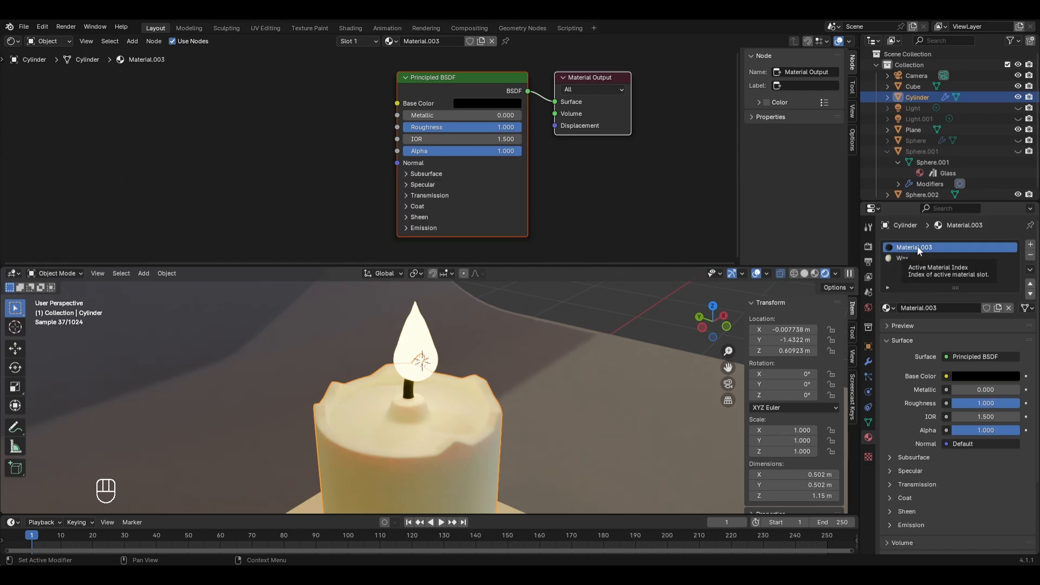
pyautogui.click(428, 41)
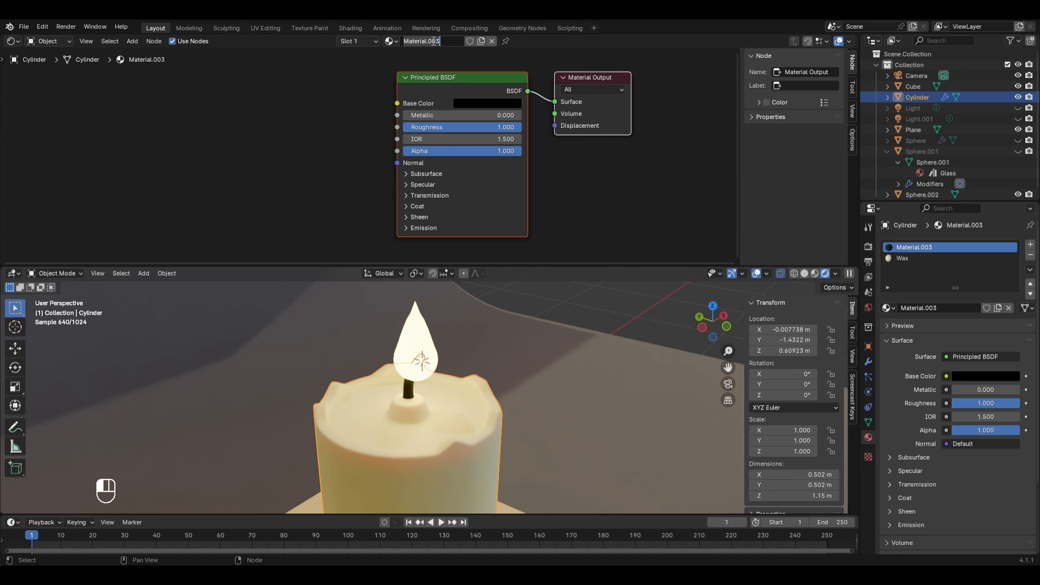
pyautogui.write('Wick')
pyautogui.press('Return')
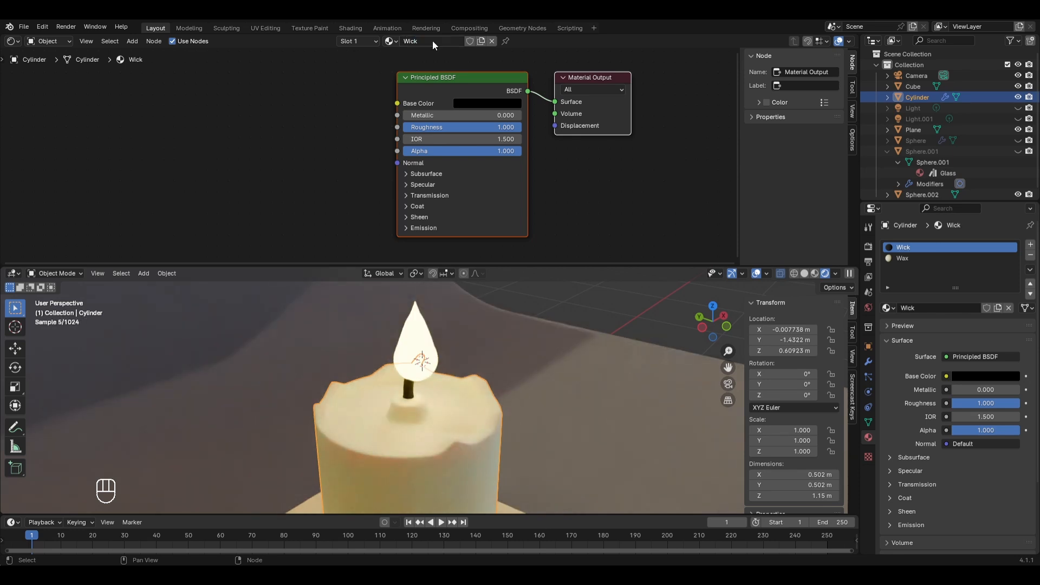
# Expand the candle cylinder's data in the outliner and mark its Wick and Wax materials as assets.
pyautogui.click(882, 96)
pyautogui.click(898, 106)
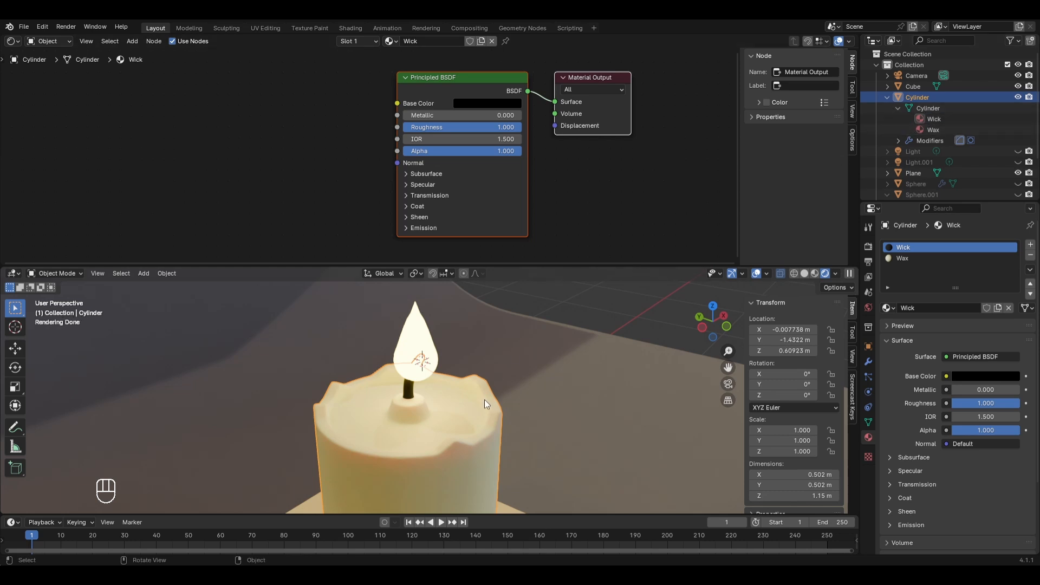
pyautogui.click(935, 118)
pyautogui.rightClick(935, 118)
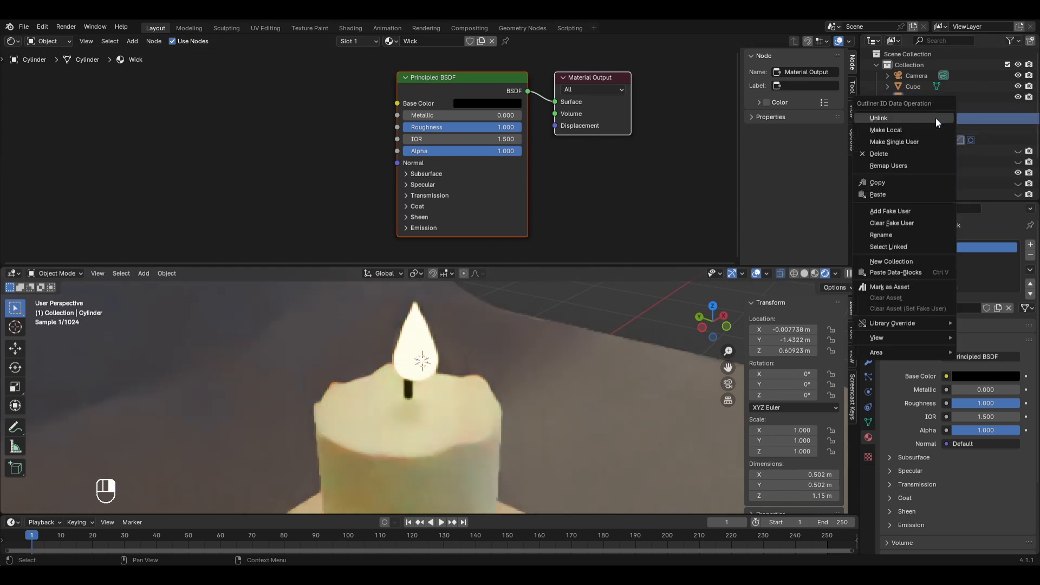
pyautogui.click(889, 287)
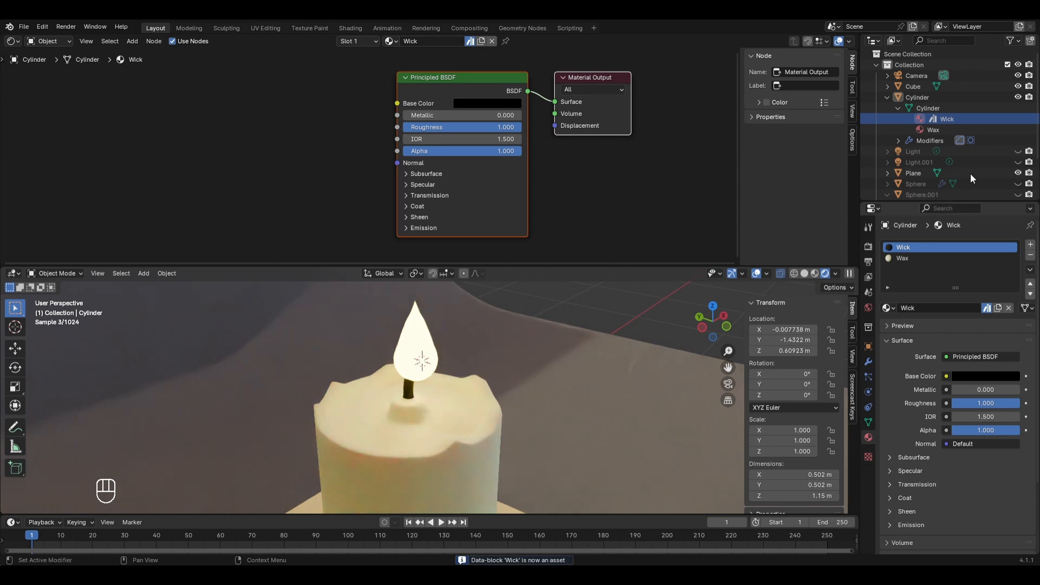
pyautogui.click(931, 126)
pyautogui.rightClick(931, 126)
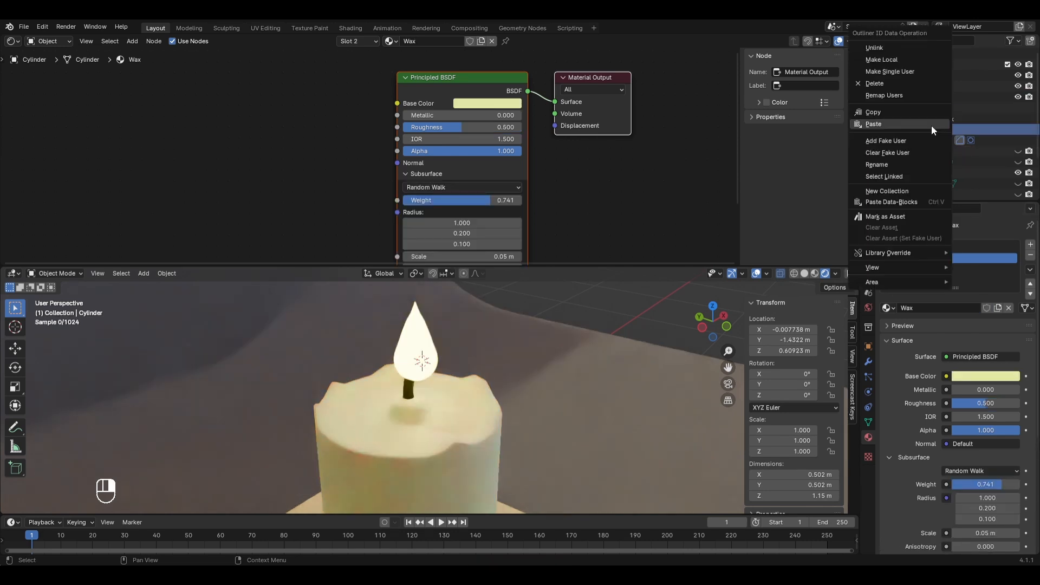
pyautogui.click(896, 217)
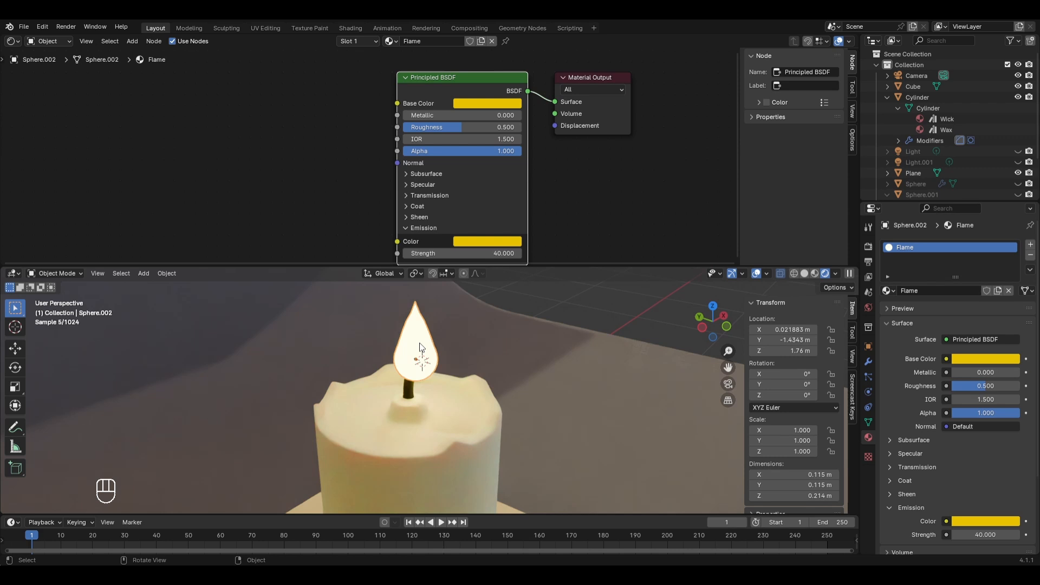
# Mark the flame object's Flame material as an asset and switch the shader editor area to the Asset Browser.
pyautogui.scroll(-3, 980, 113)
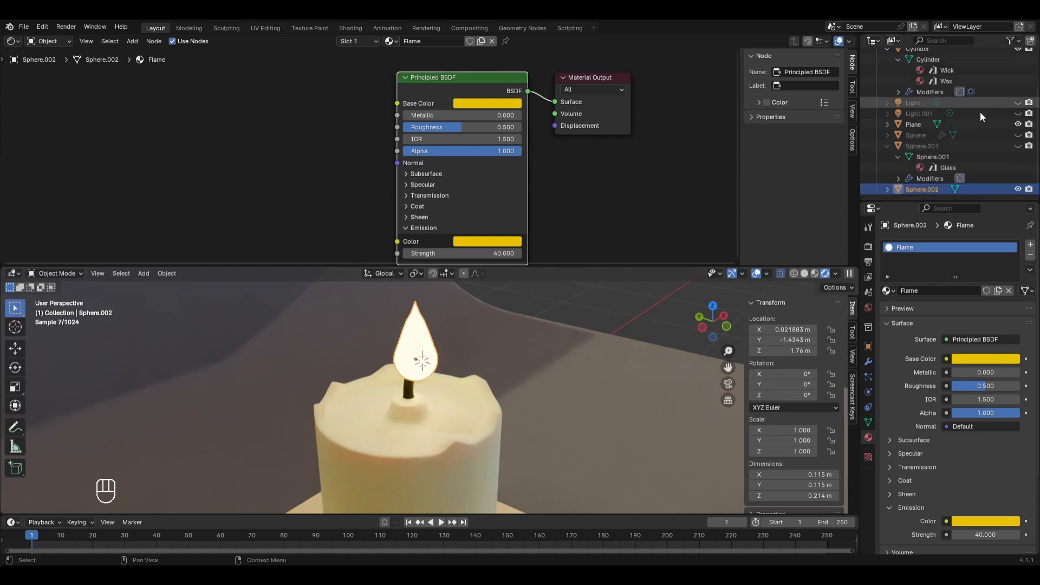
pyautogui.click(888, 187)
pyautogui.scroll(-1, 900, 185)
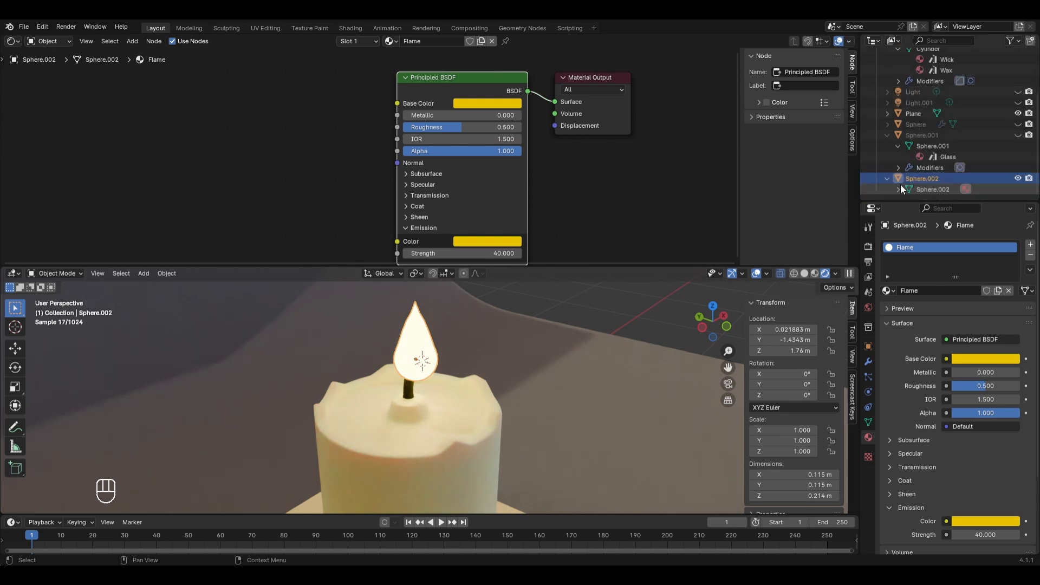
pyautogui.click(901, 185)
pyautogui.scroll(-1, 900, 185)
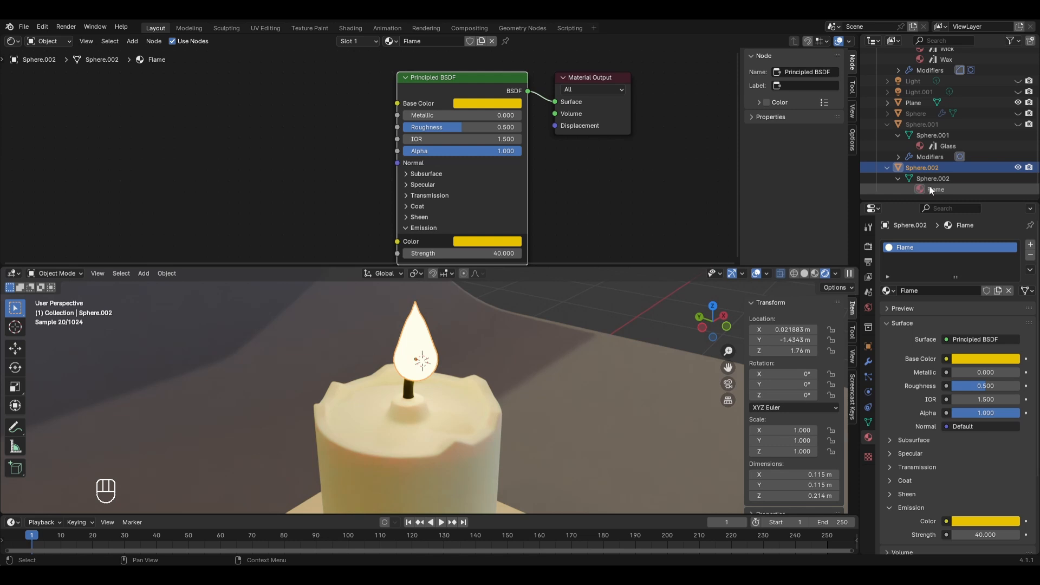
pyautogui.click(930, 188)
pyautogui.rightClick(930, 187)
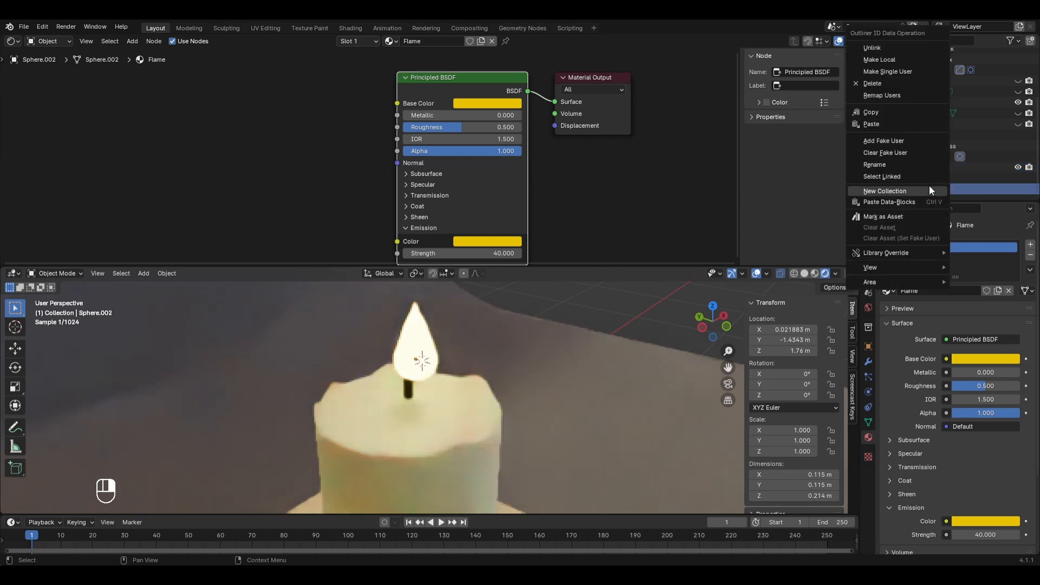
pyautogui.click(894, 215)
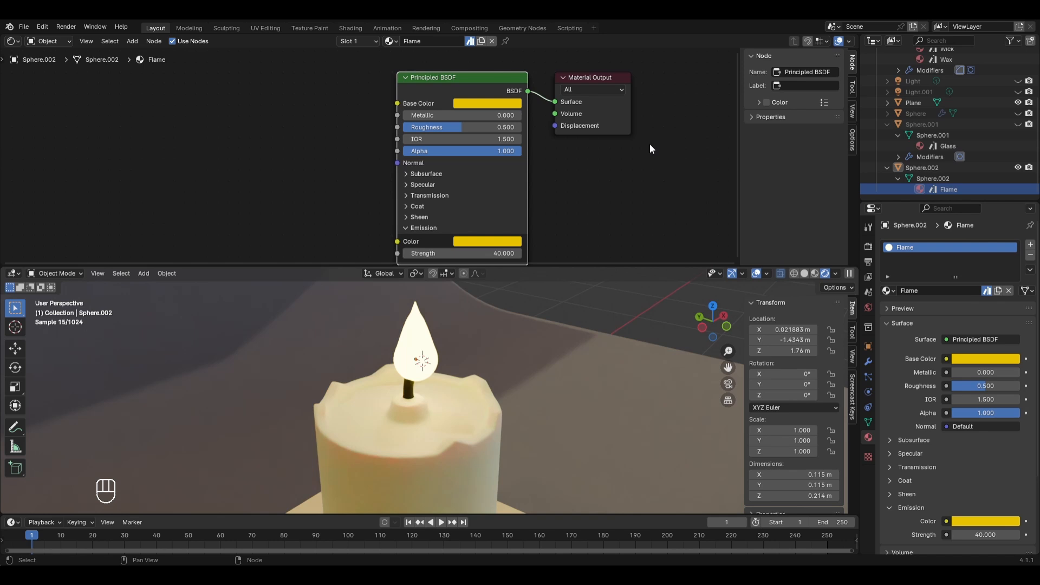
pyautogui.click(12, 41)
pyautogui.click(349, 106)
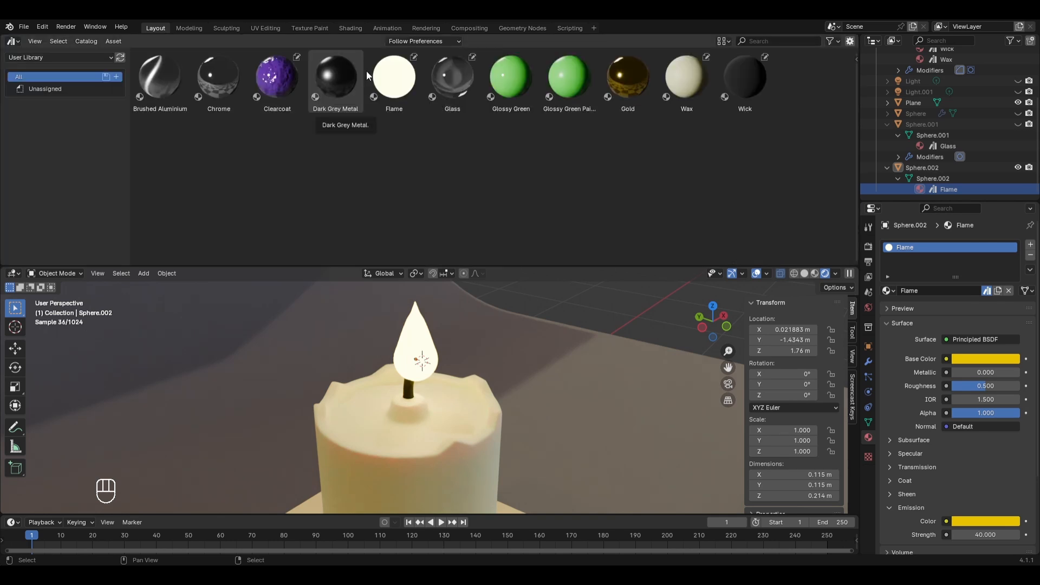
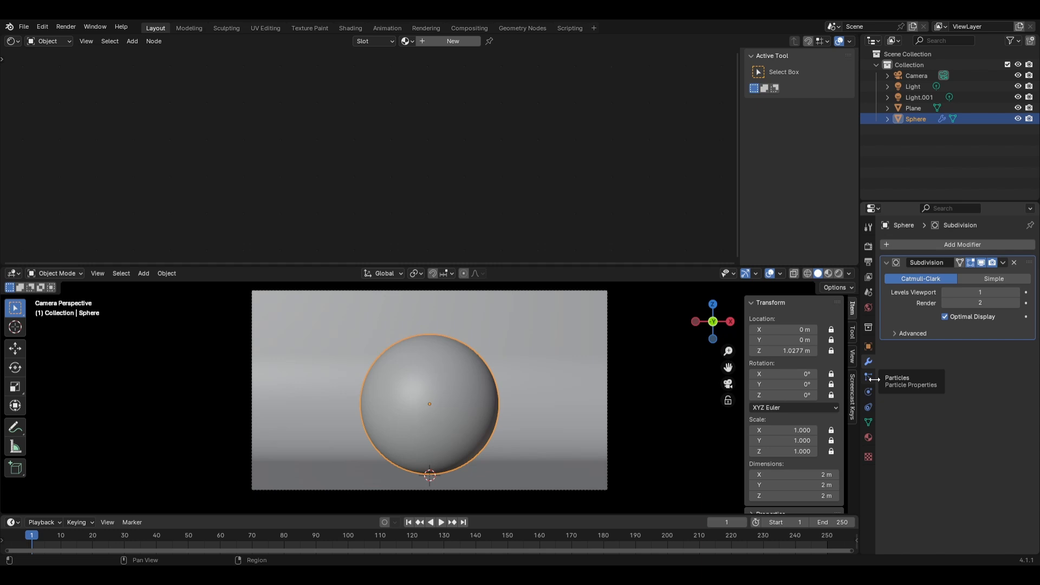
# Delete every object in the sphere scene, including the camera, both lights, the backdrop plane and the sphere.
pyautogui.moveTo(350, 434); pyautogui.dragTo(385, 452, button='middle')
pyautogui.scroll(-5, 384, 452)
pyautogui.press('a')
pyautogui.press('x')
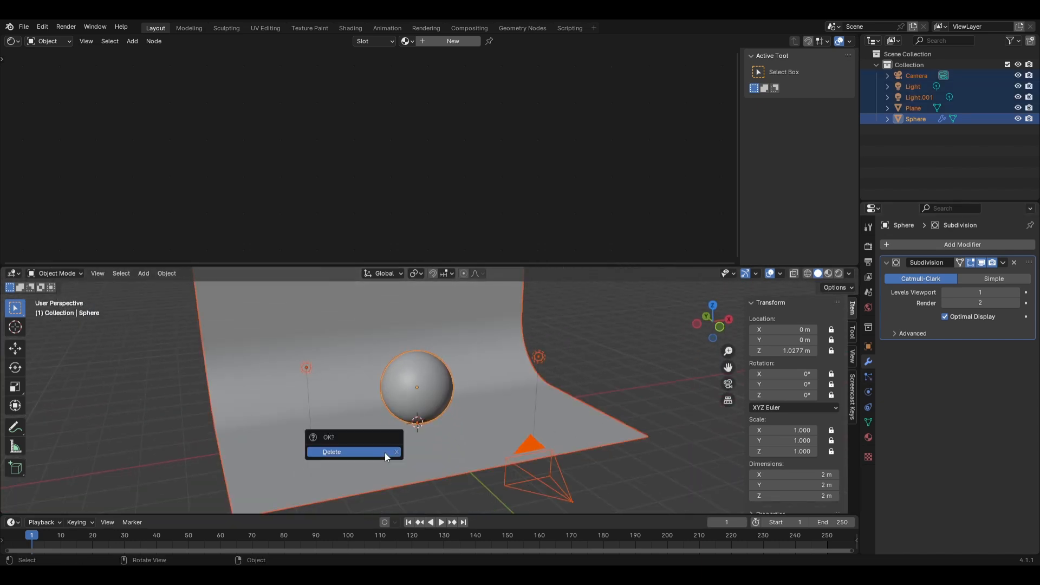
pyautogui.click(384, 453)
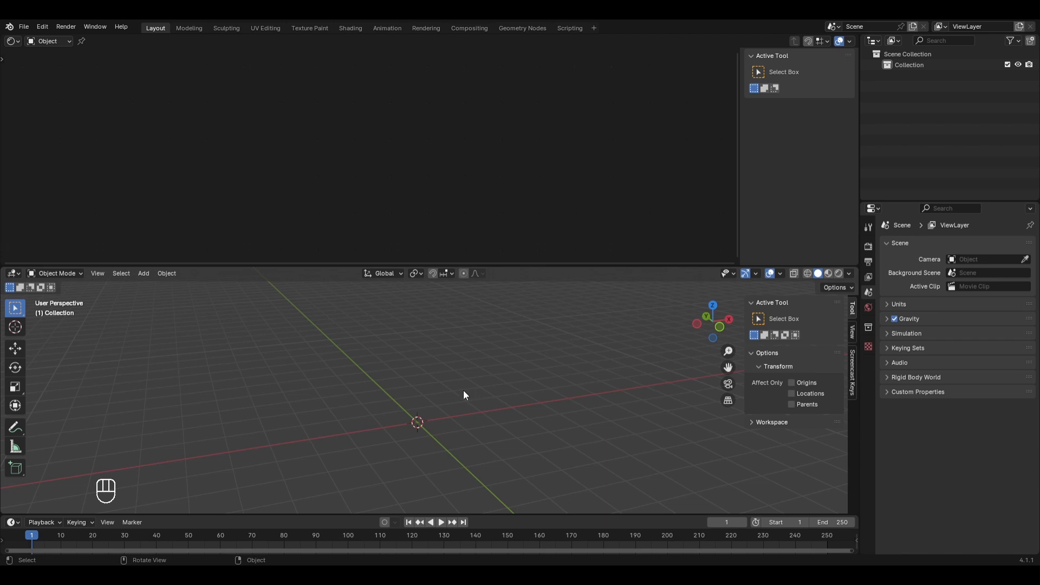
# Add an ico sphere mesh at the origin of the empty scene.
pyautogui.hotkey('shift', 'a')
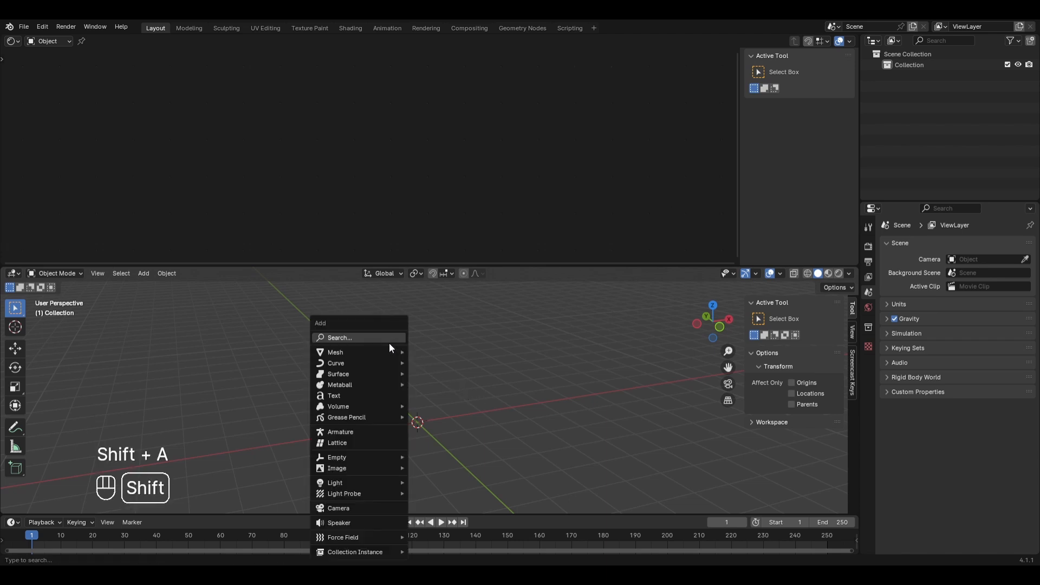
pyautogui.moveTo(387, 352)
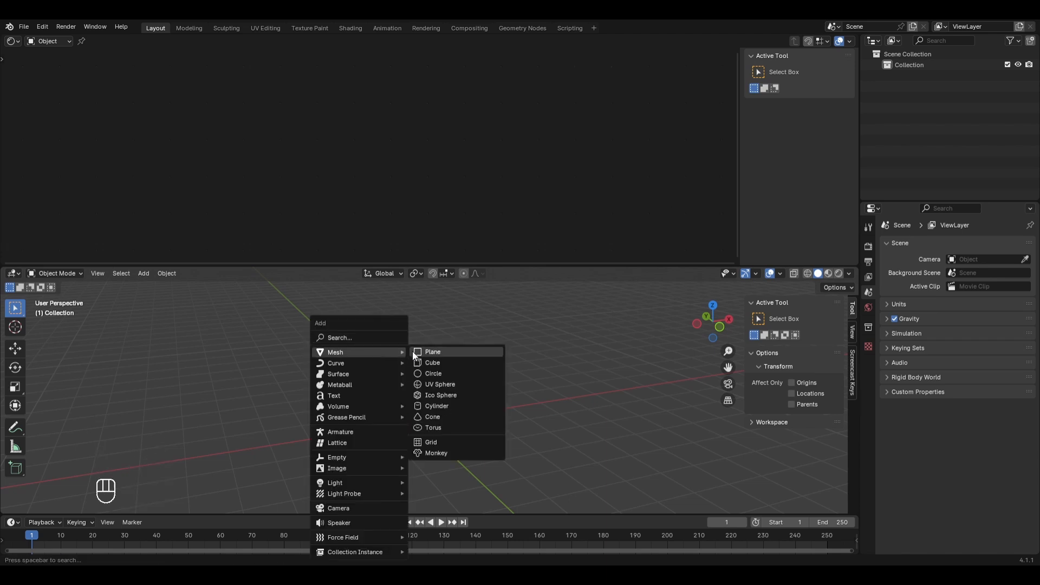
pyautogui.click(451, 396)
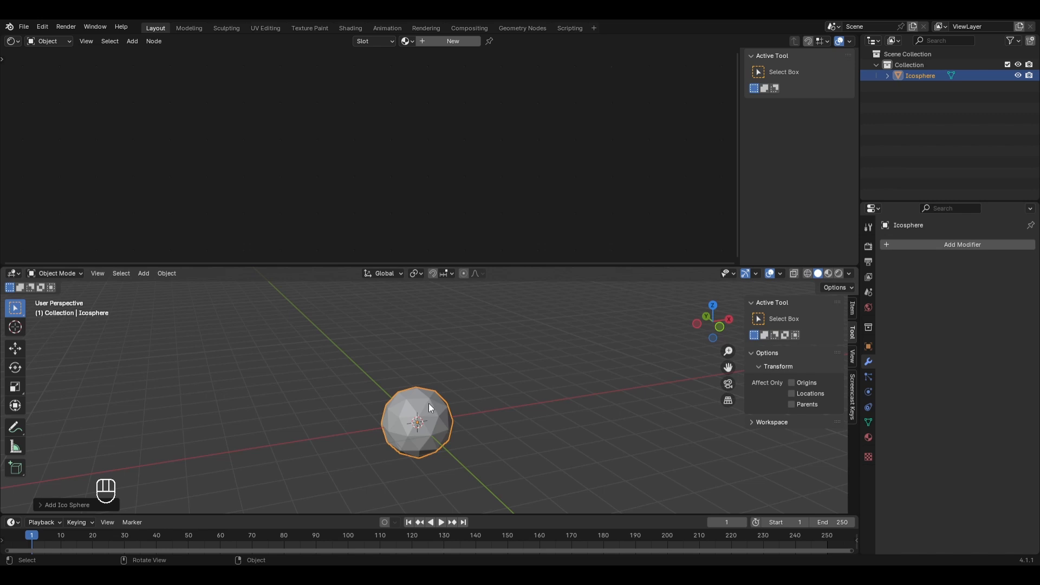
# Add a UV sphere and move it along the X axis to stand beside the ico sphere.
pyautogui.scroll(1, 423, 433)
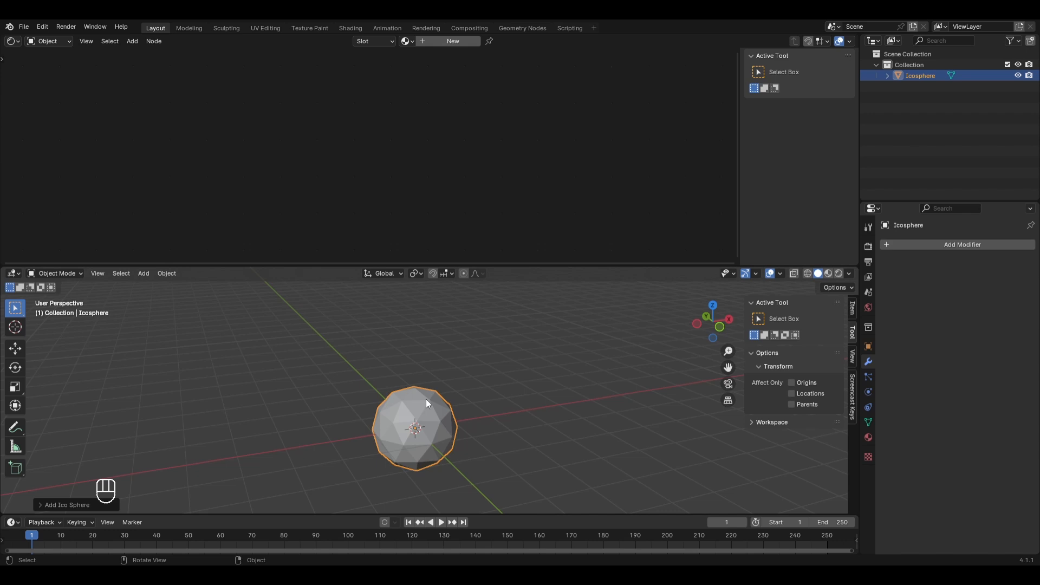
pyautogui.hotkey('shift', 'a')
pyautogui.moveTo(401, 359)
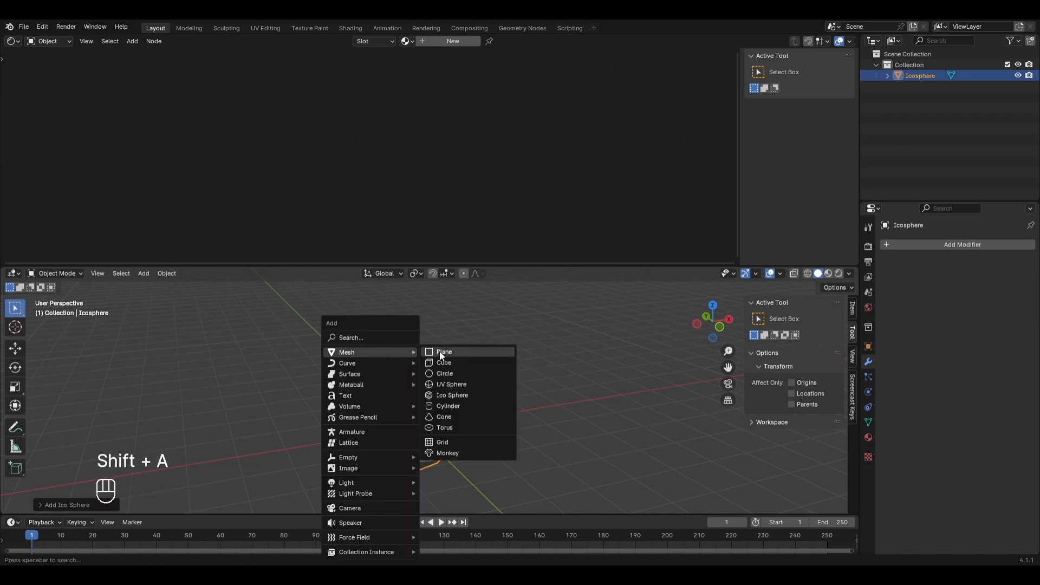
pyautogui.click(440, 382)
pyautogui.press('g')
pyautogui.press('x')
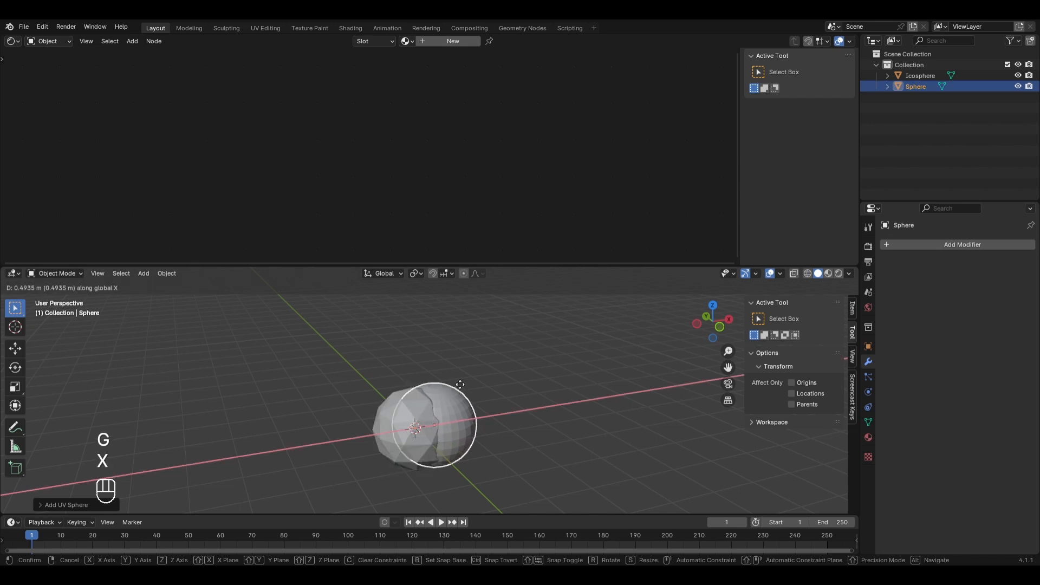
pyautogui.click(541, 384)
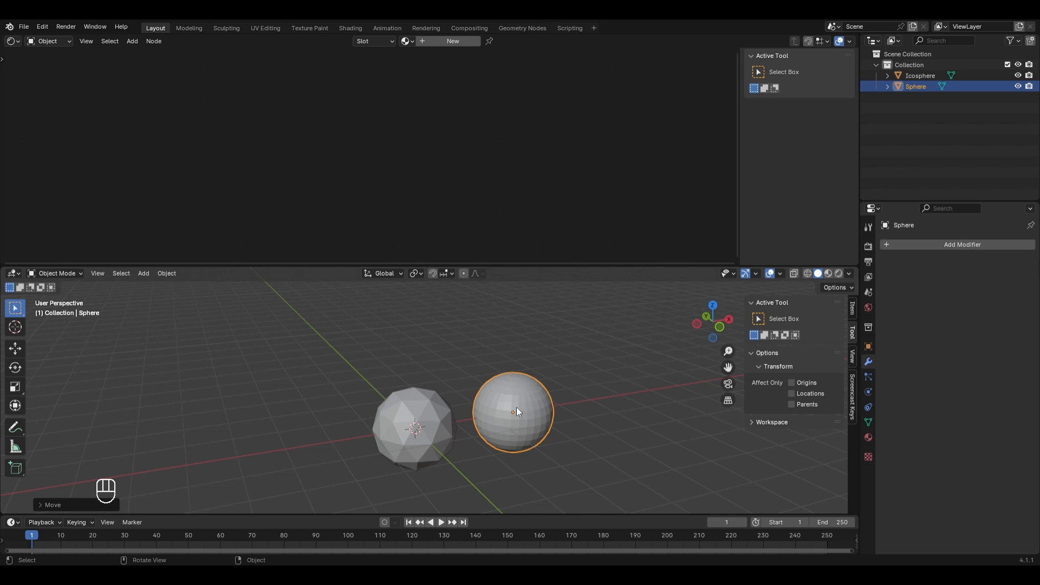
# Delete the UV sphere and select the ico sphere.
pyautogui.press('x')
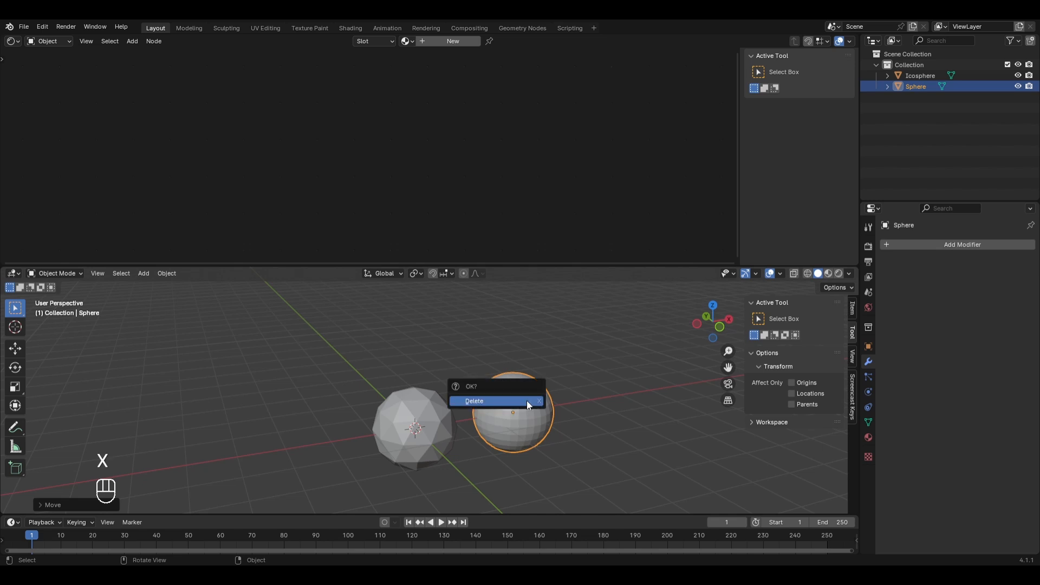
pyautogui.click(526, 401)
pyautogui.click(431, 406)
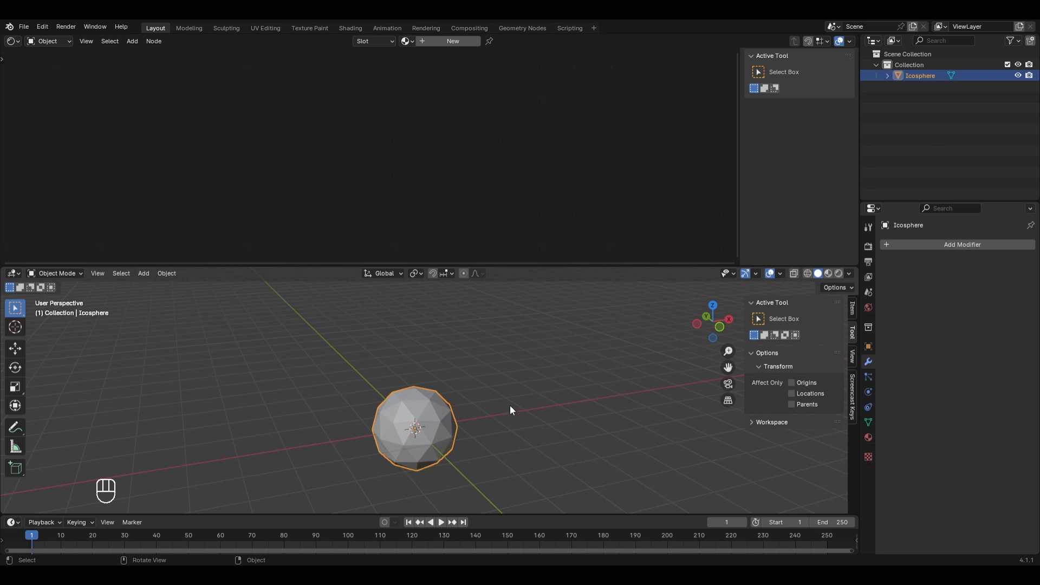
# Add a plane mesh at the origin and open it for editing.
pyautogui.hotkey('shift', 'a')
pyautogui.moveTo(472, 352)
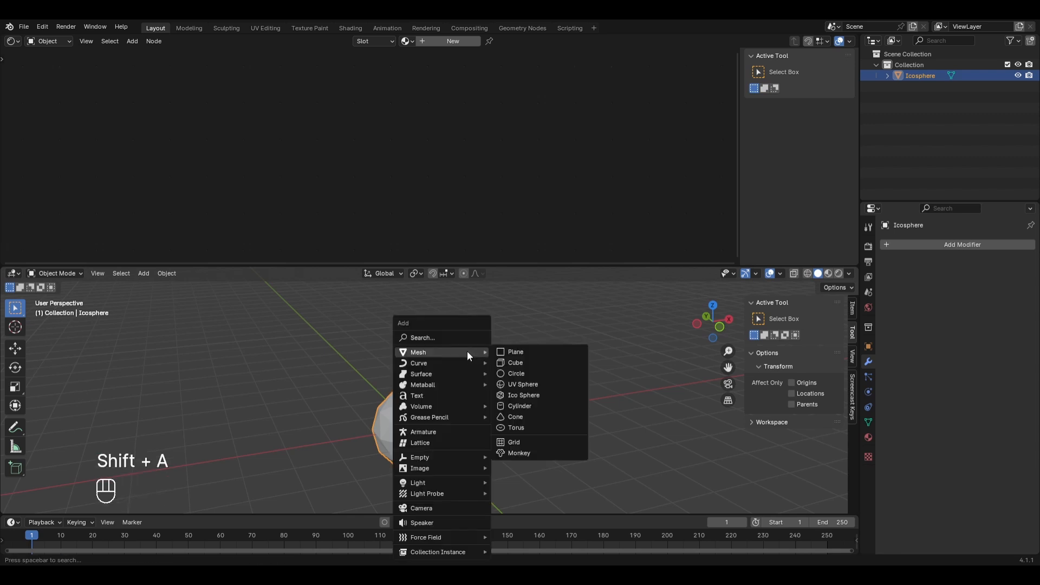
pyautogui.click(512, 351)
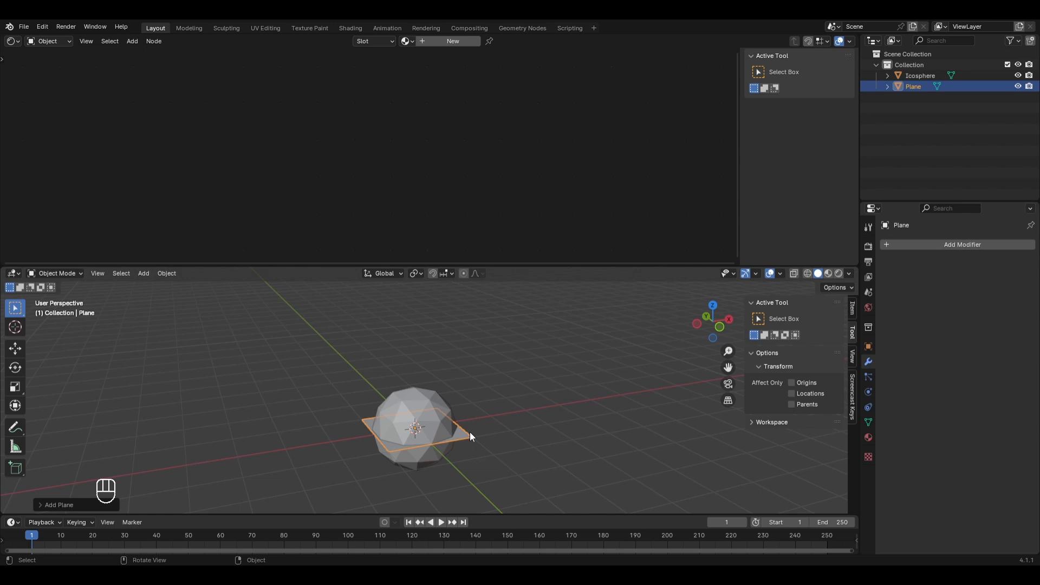
pyautogui.press('Tab')
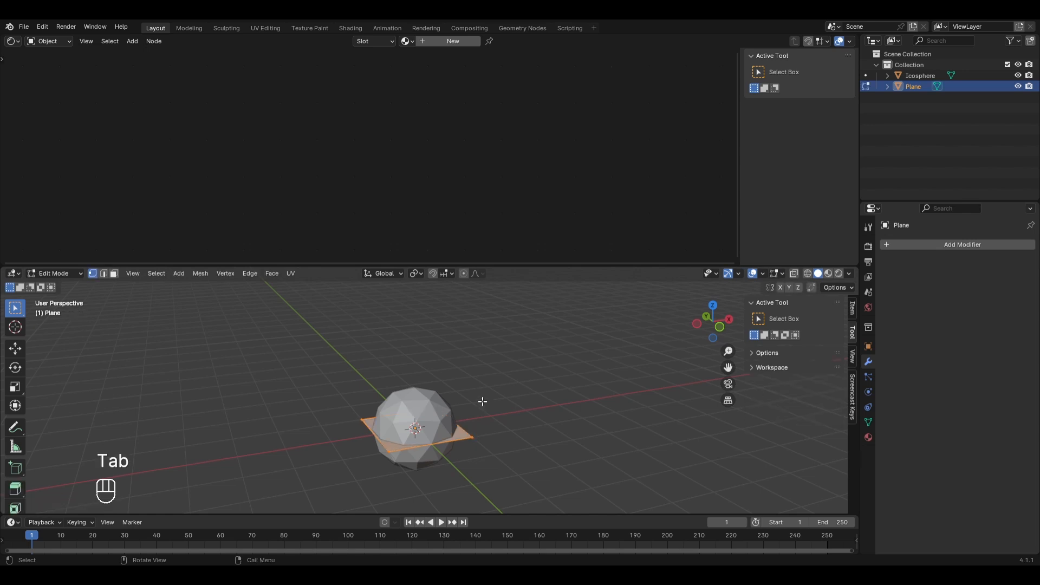
# Scale the plane's mesh up about 2.29 times and raise the plane along Z to float above the ico sphere.
pyautogui.press('s')
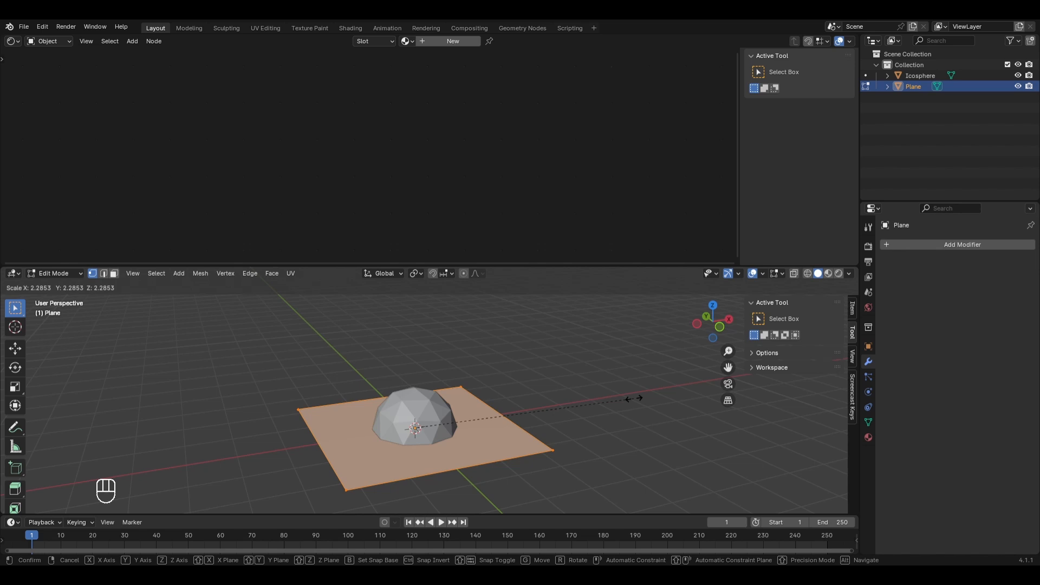
pyautogui.click(634, 399)
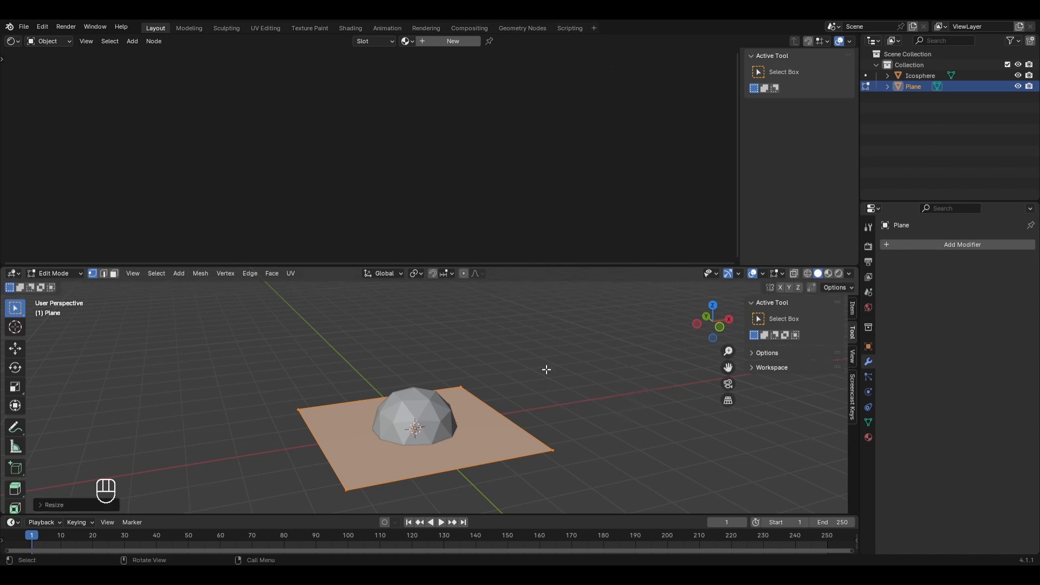
pyautogui.press('Tab')
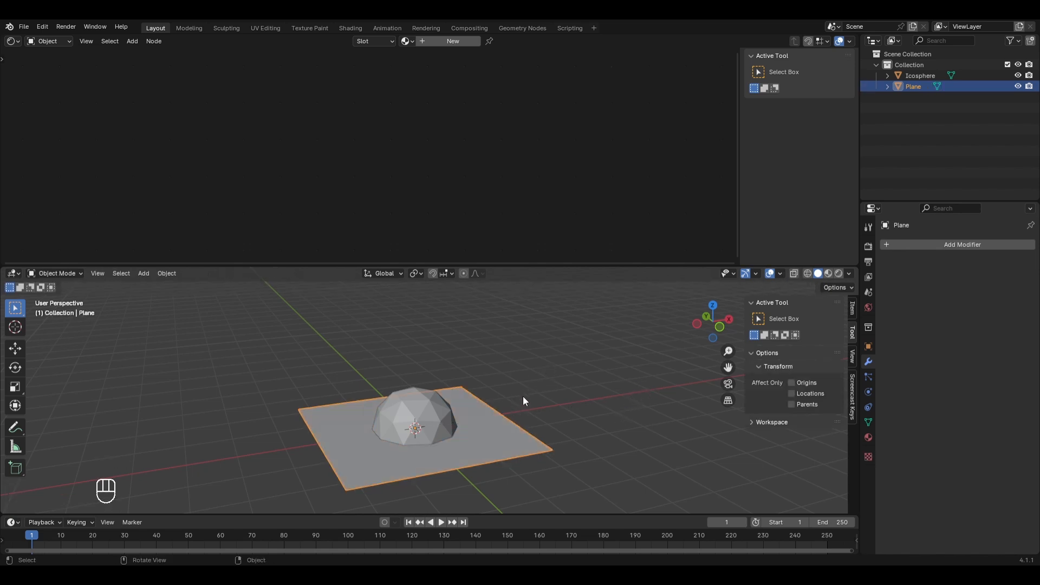
pyautogui.press('g')
pyautogui.press('z')
pyautogui.click(489, 330)
# Subdivide the plane's mesh with 50 cuts and return to Object Mode.
pyautogui.press('Tab')
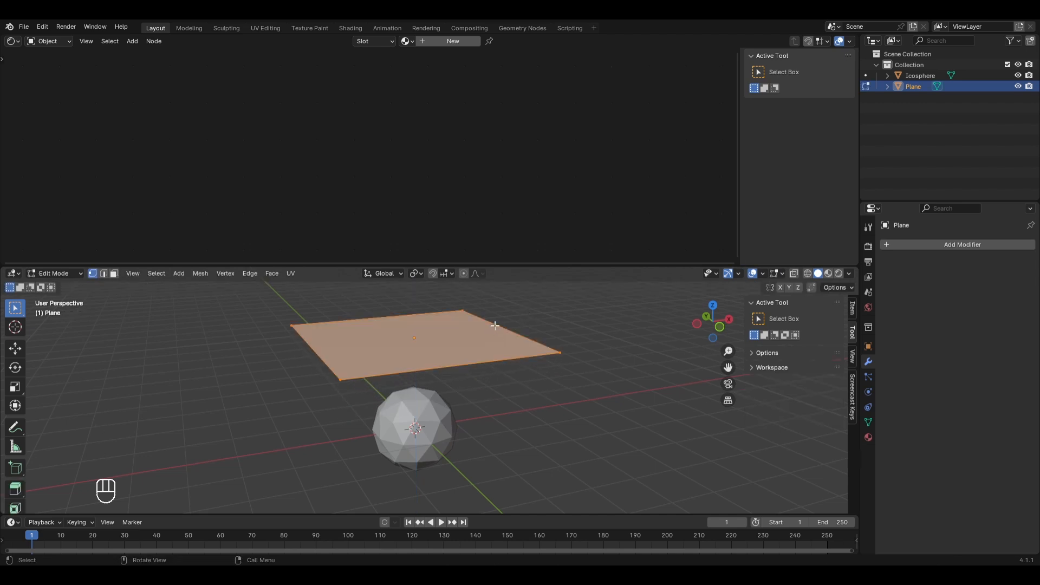
pyautogui.rightClick(469, 332)
pyautogui.click(469, 307)
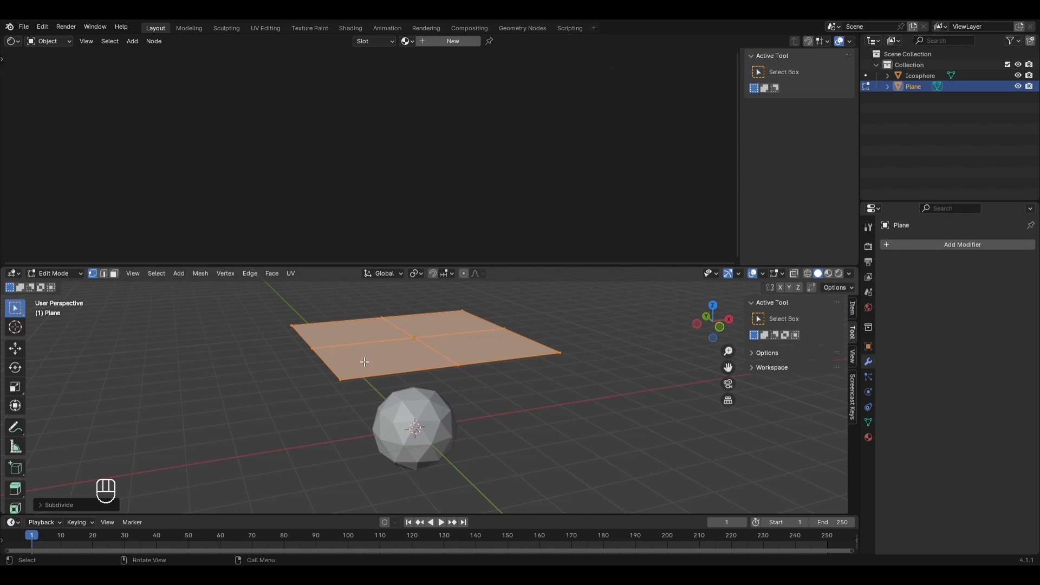
pyautogui.click(58, 505)
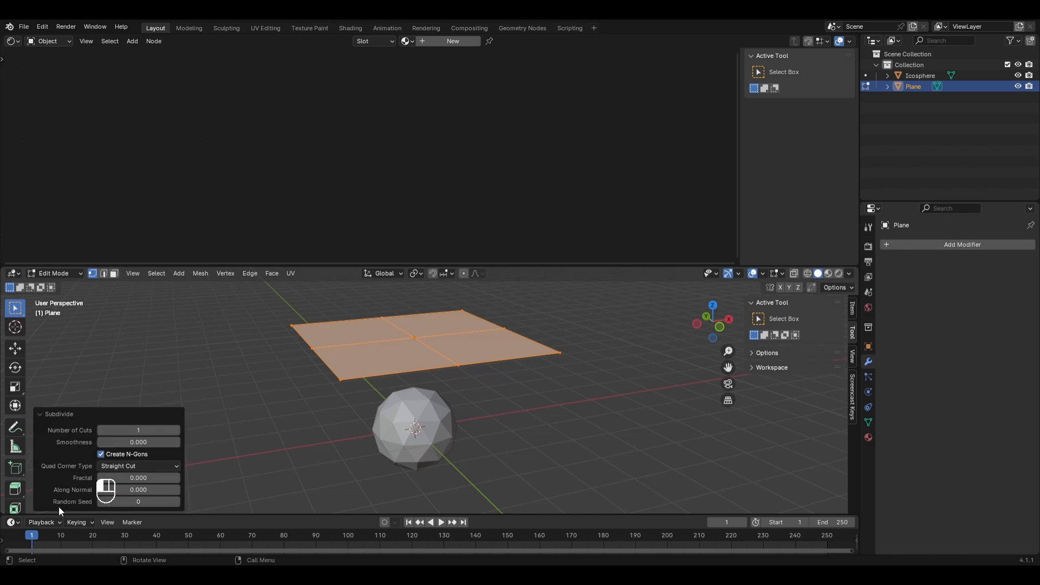
pyautogui.click(132, 432)
pyautogui.write('50')
pyautogui.press('Return')
pyautogui.press('Tab')
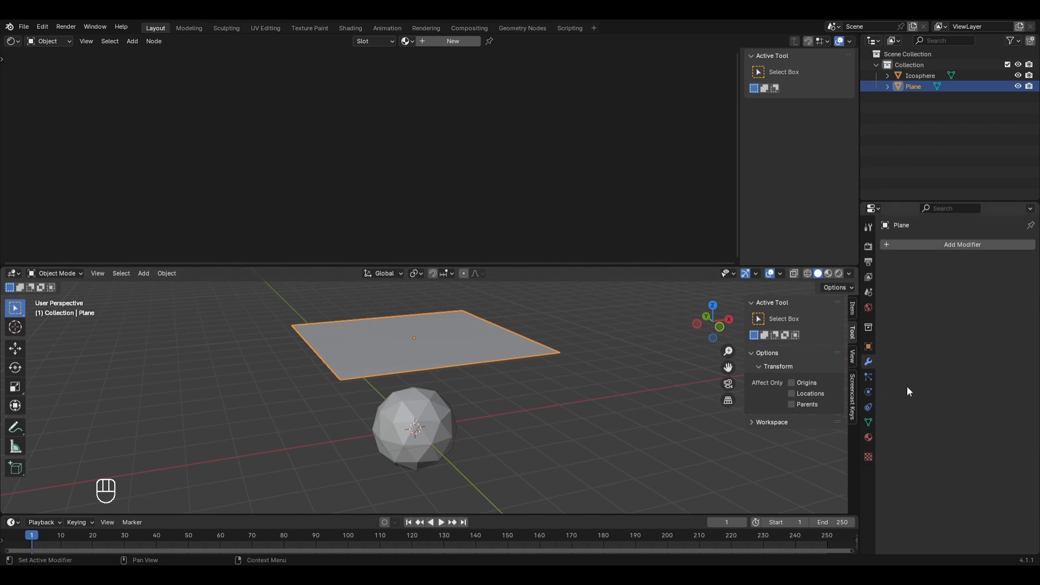
# Give the ico sphere Collision physics and the plane Cloth physics.
pyautogui.click(868, 394)
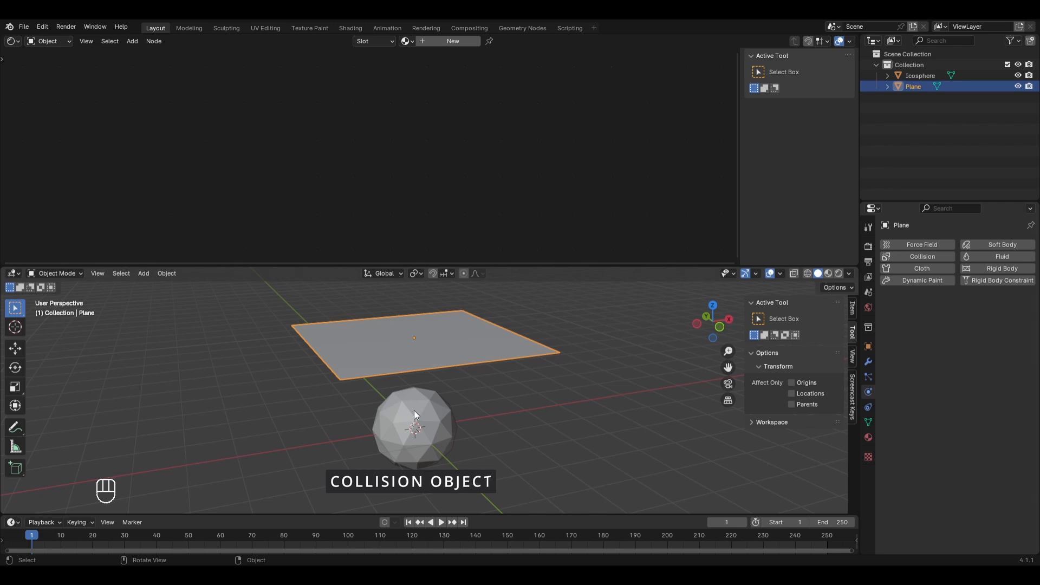
pyautogui.click(428, 428)
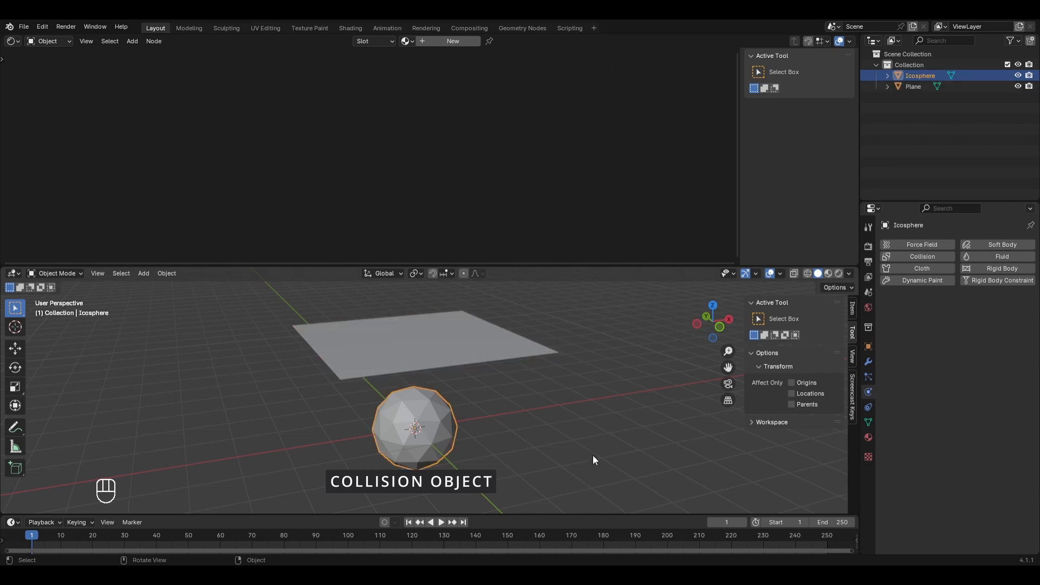
pyautogui.click(931, 256)
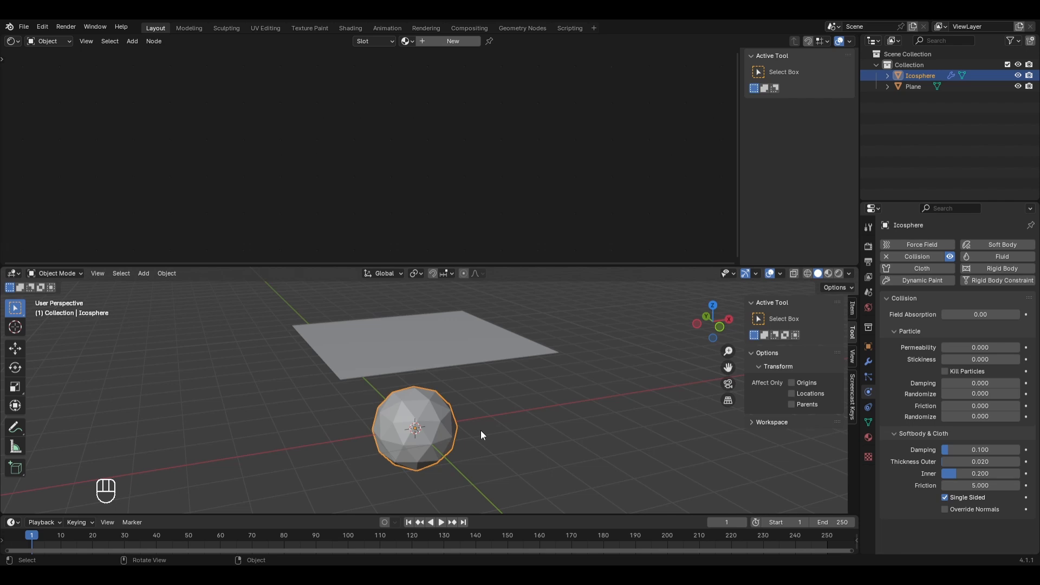
pyautogui.click(428, 341)
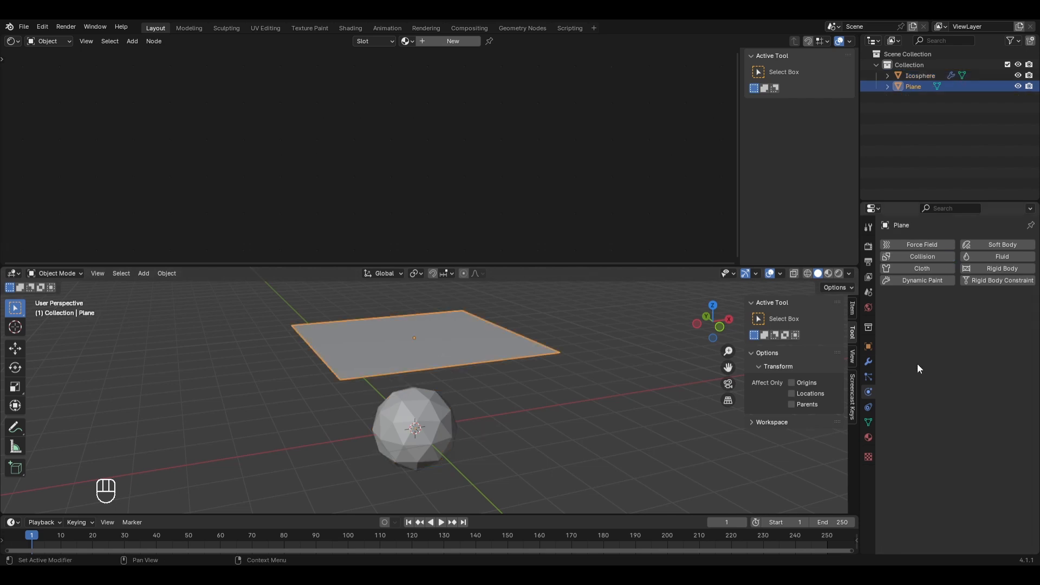
pyautogui.click(925, 265)
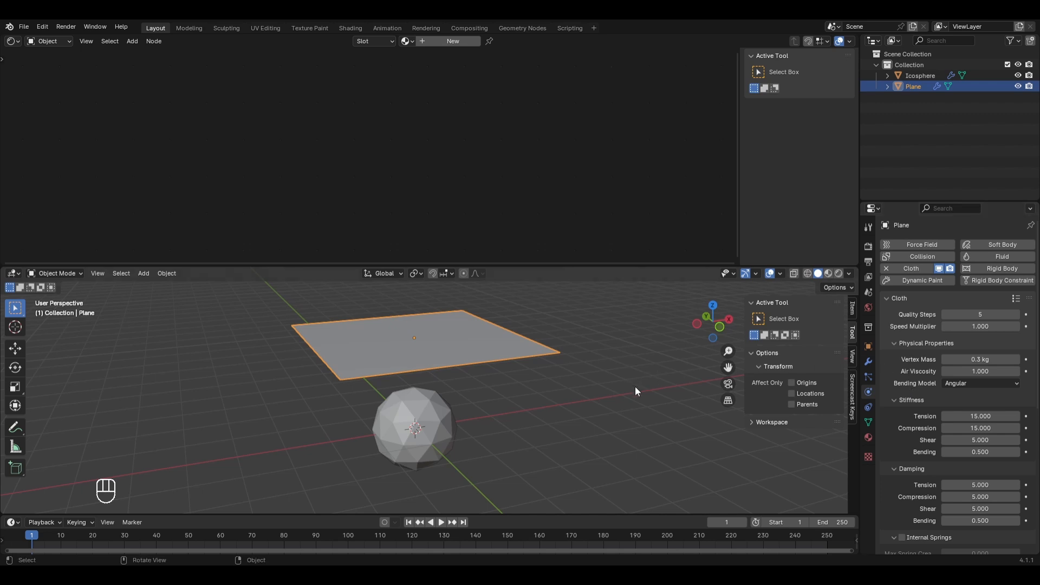
# Save the Blender file as "Cloth Shader" in the Materials folder.
pyautogui.hotkey('ctrl', 's')
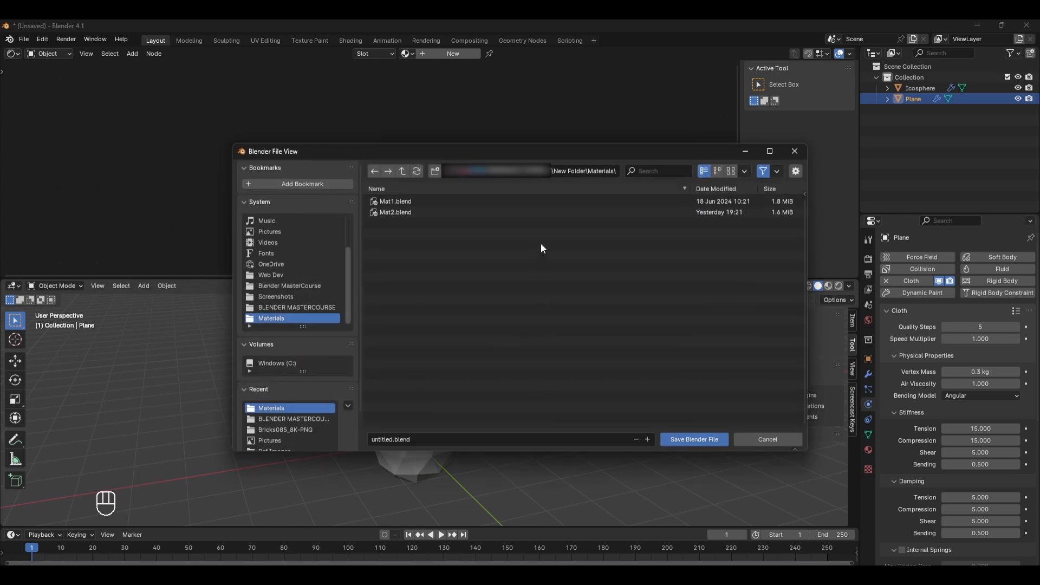
pyautogui.click(454, 437)
pyautogui.press('BackSpace')
pyautogui.write('Cloth Shader')
pyautogui.press('Return')
pyautogui.click(670, 439)
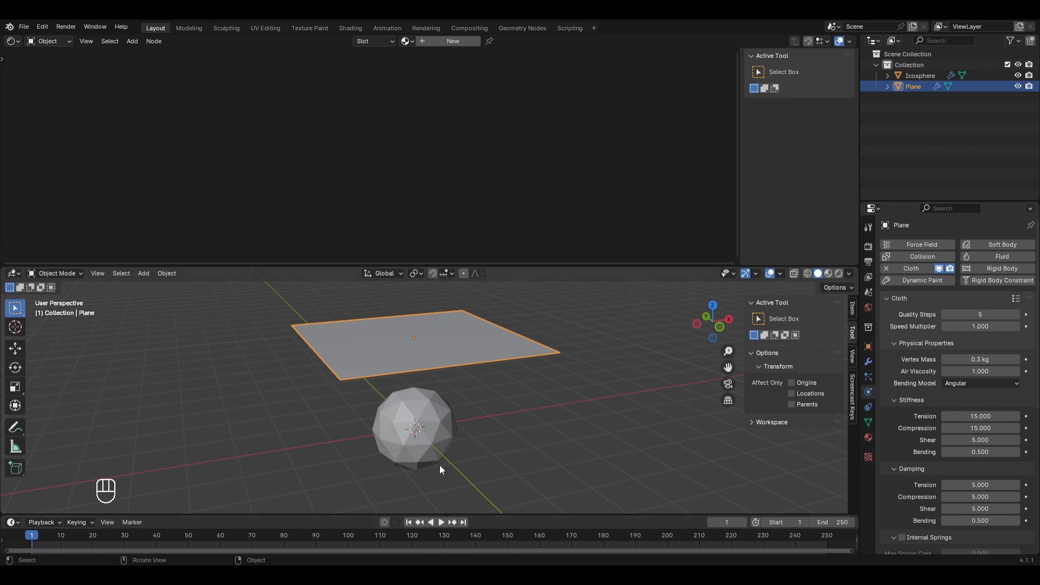
# Play the cloth simulation until the plane drapes over the ico sphere and inspect the folds.
pyautogui.press('space')
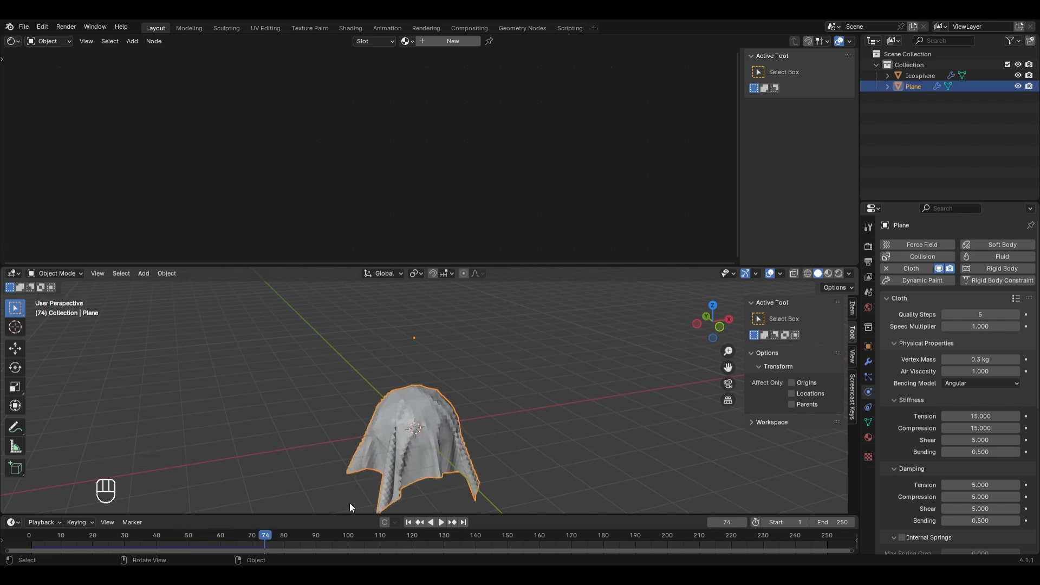
pyautogui.moveTo(349, 502); pyautogui.dragTo(430, 507, button='middle')
pyautogui.moveTo(555, 509); pyautogui.dragTo(427, 442, button='middle')
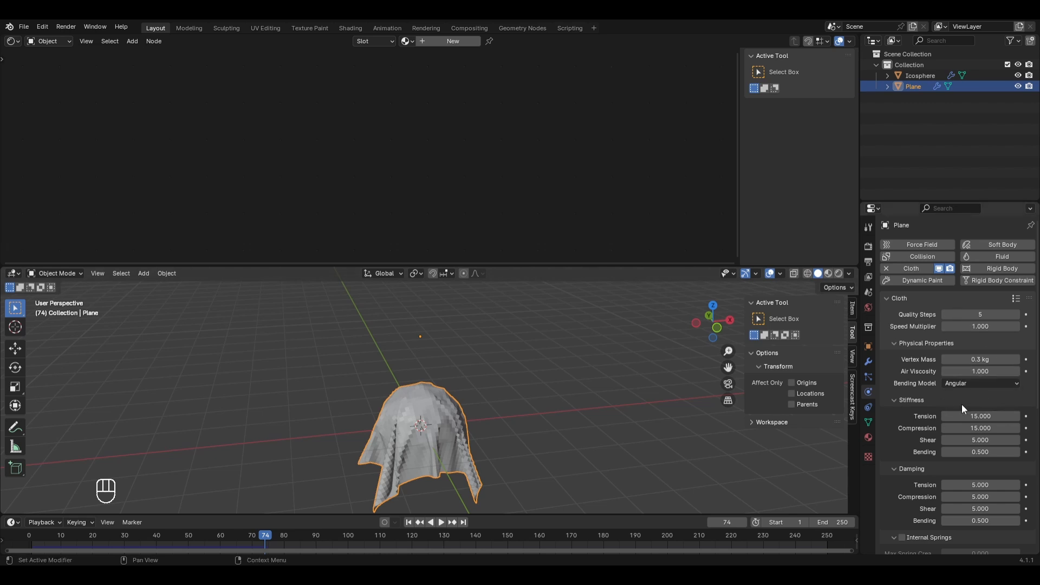
# Enable Self Collisions in the plane's cloth collision settings.
pyautogui.scroll(-10, 919, 404)
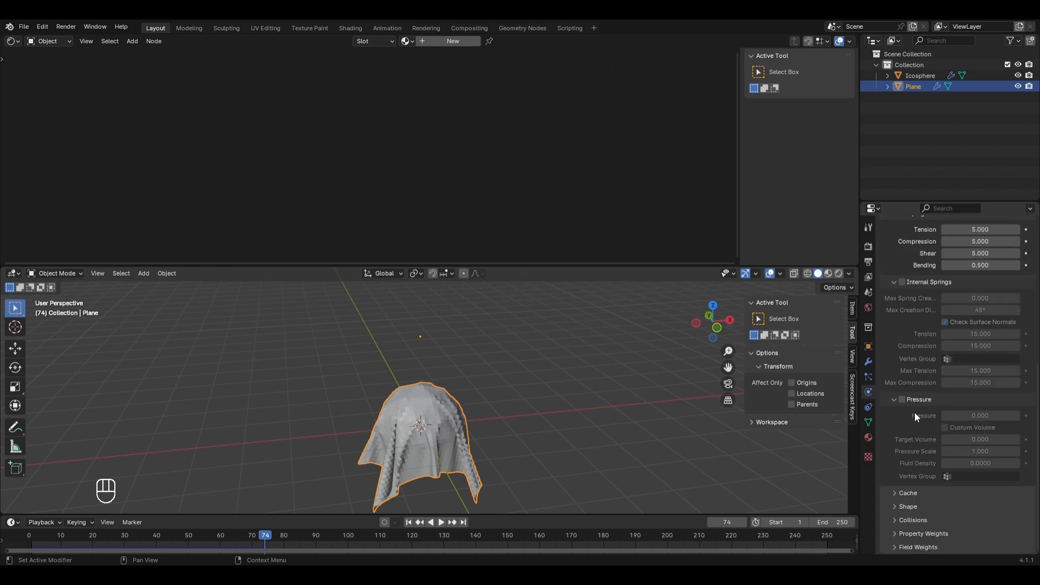
pyautogui.click(911, 521)
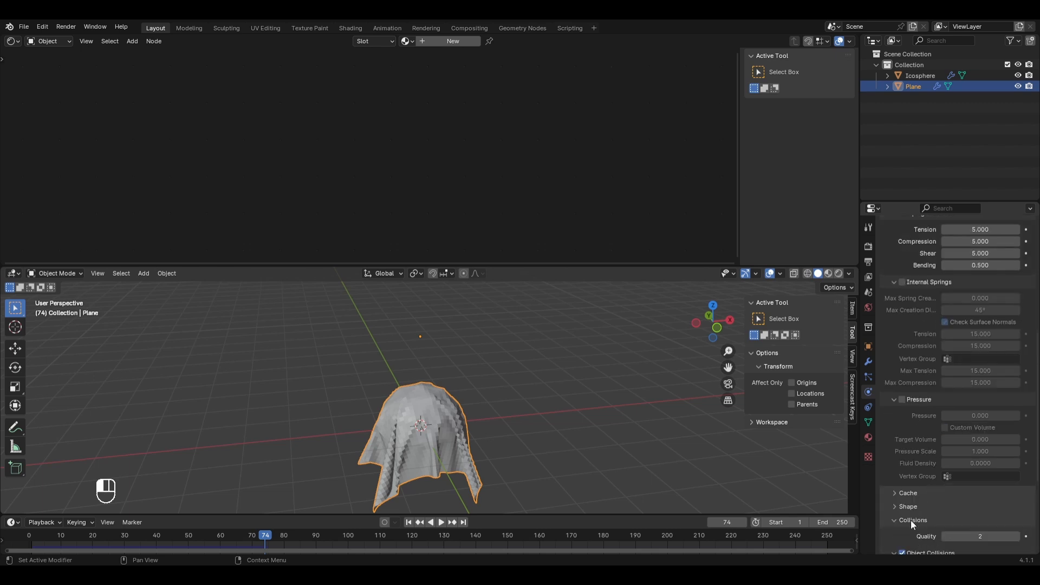
pyautogui.scroll(-6, 911, 520)
pyautogui.scroll(-2, 924, 494)
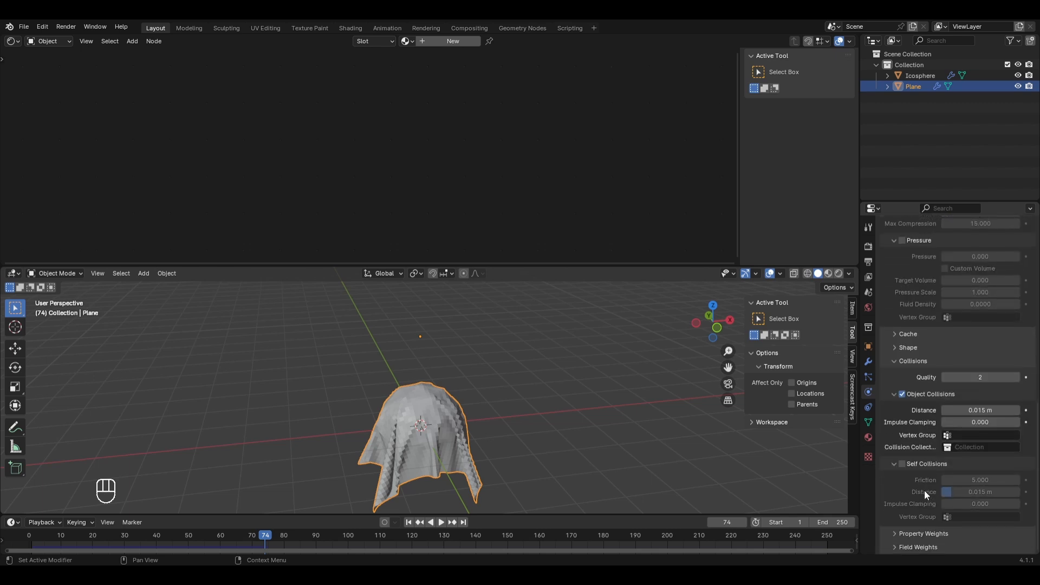
pyautogui.click(902, 464)
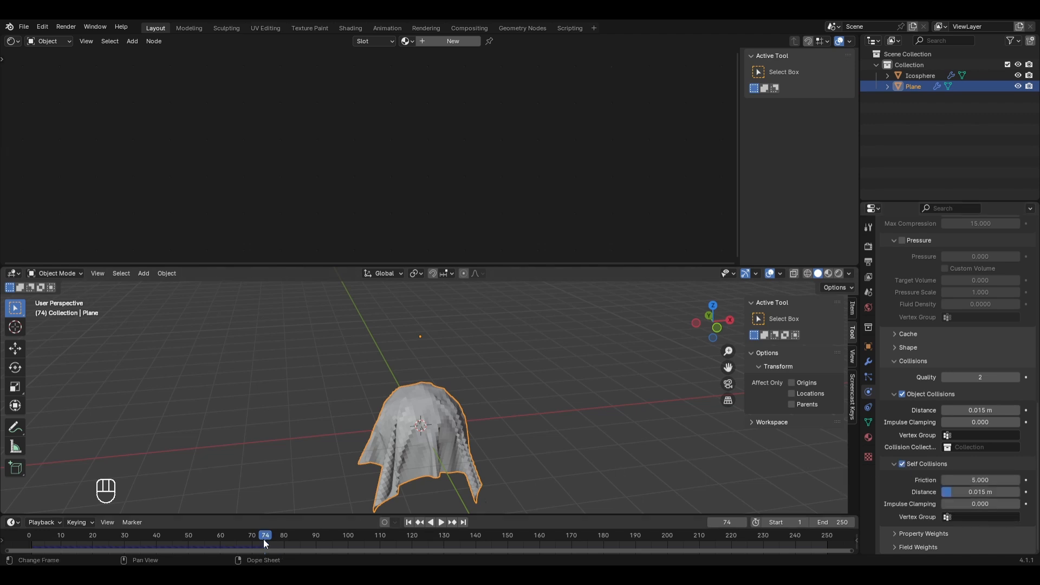
# Rewind the timeline to frame 0, replay the cloth simulation and stop it at frame 71 with the cloth draped.
pyautogui.moveTo(265, 534); pyautogui.dragTo(14, 536)
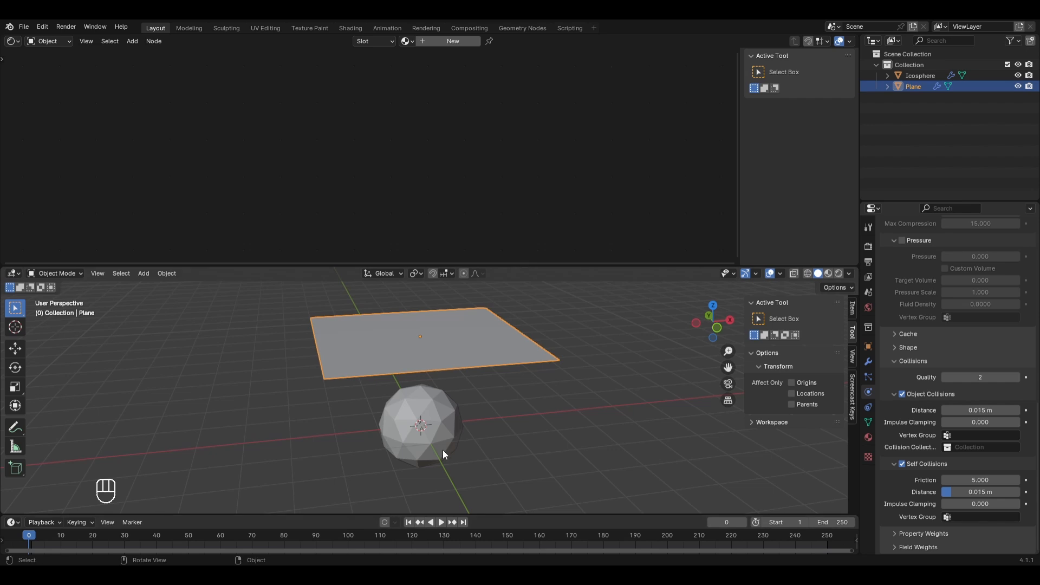
pyautogui.press('space')
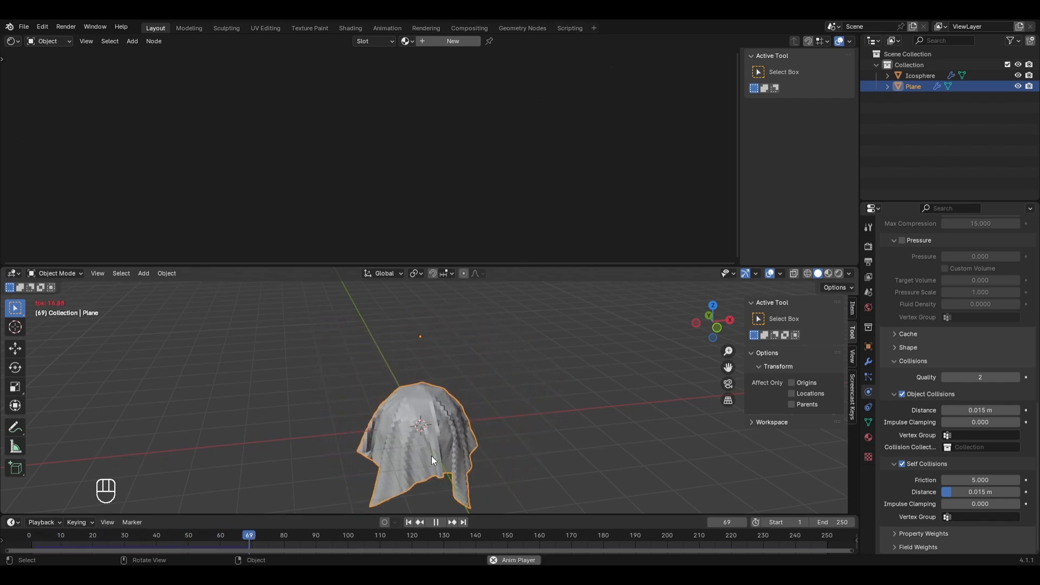
pyautogui.press('space')
# Apply Shade Smooth to the draped cloth plane.
pyautogui.moveTo(377, 454); pyautogui.dragTo(413, 481, button='middle')
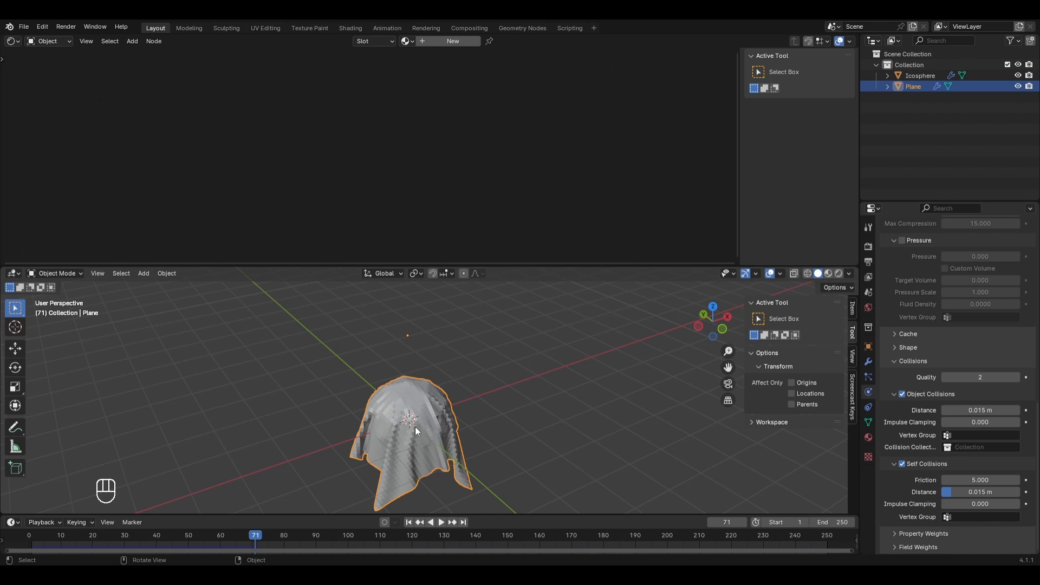
pyautogui.scroll(2, 416, 426)
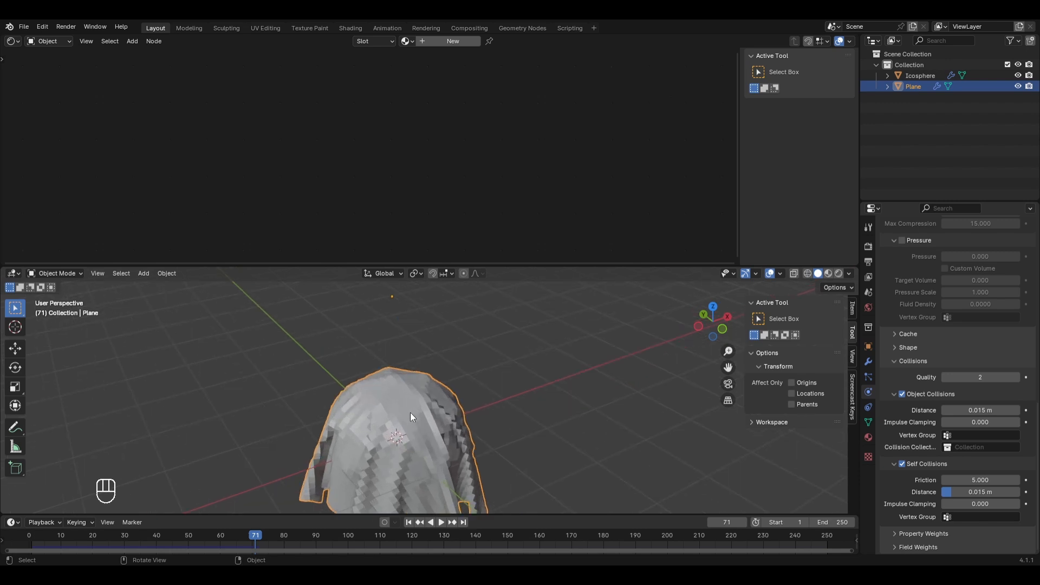
pyautogui.rightClick(396, 379)
pyautogui.click(381, 353)
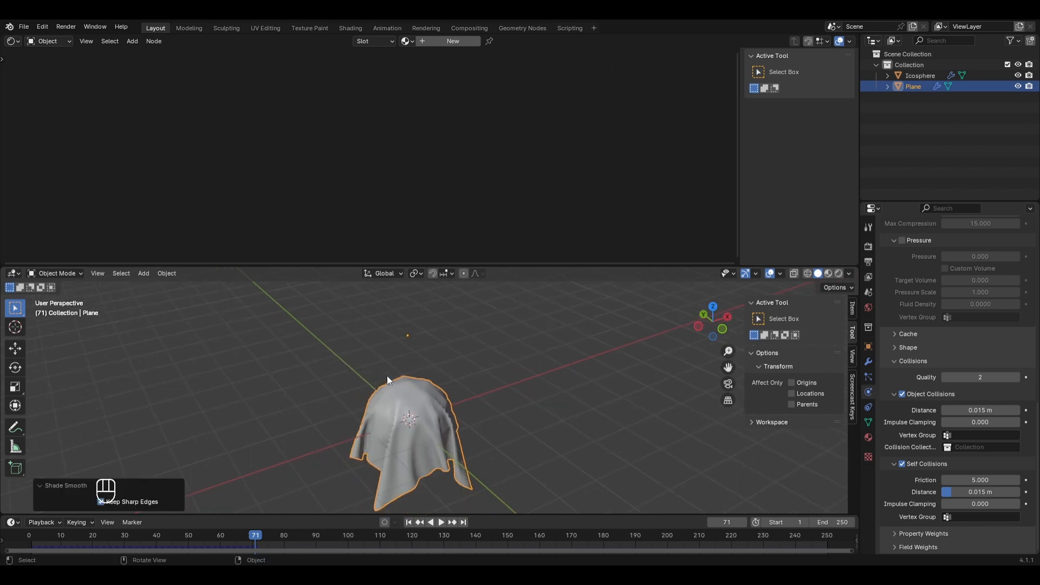
# Add a Subdivision Surface modifier to the cloth plane and set its viewport levels to 2.
pyautogui.scroll(4, 421, 431)
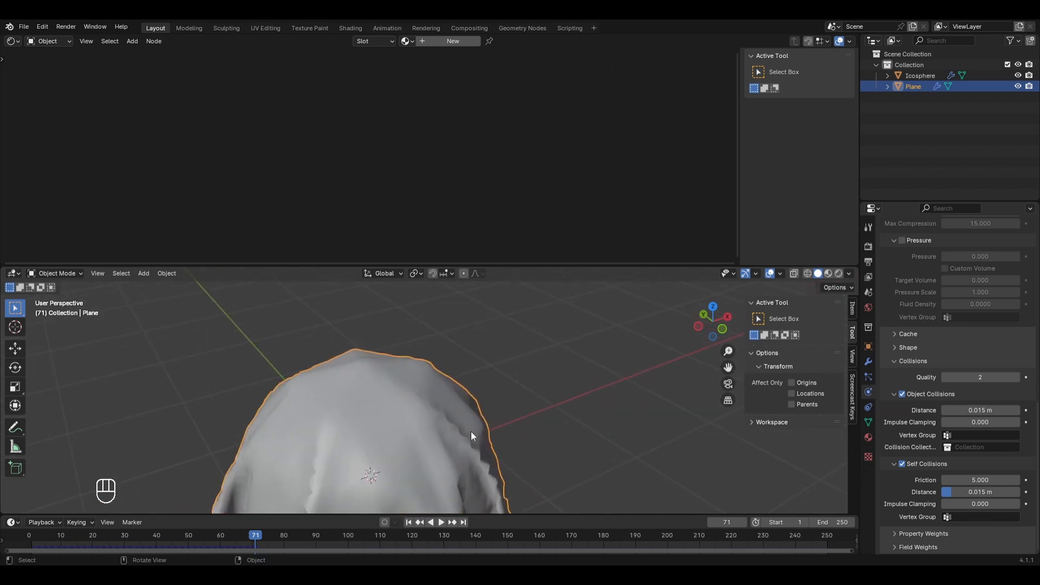
pyautogui.click(867, 360)
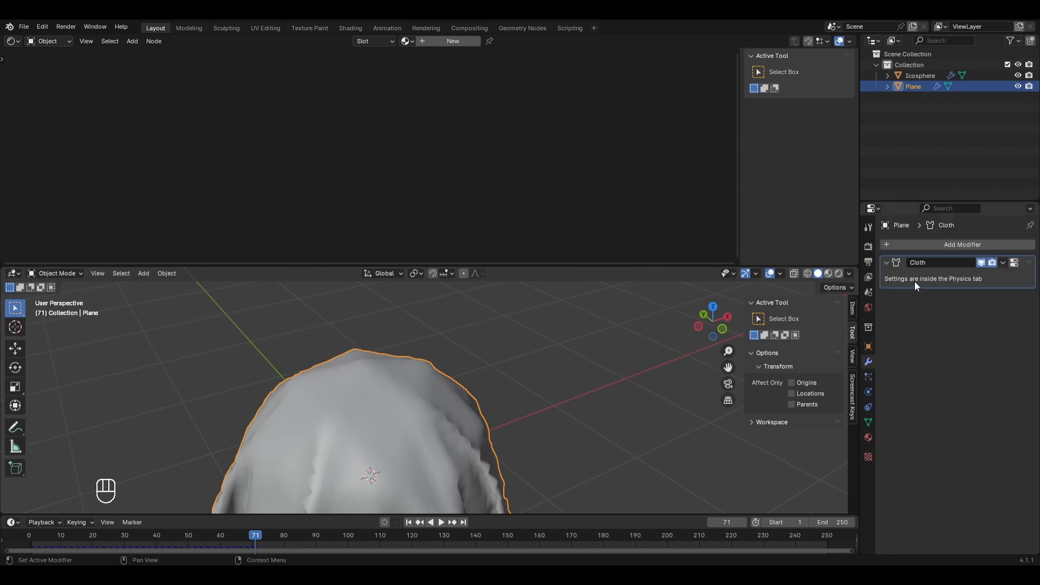
pyautogui.click(943, 243)
pyautogui.moveTo(909, 280)
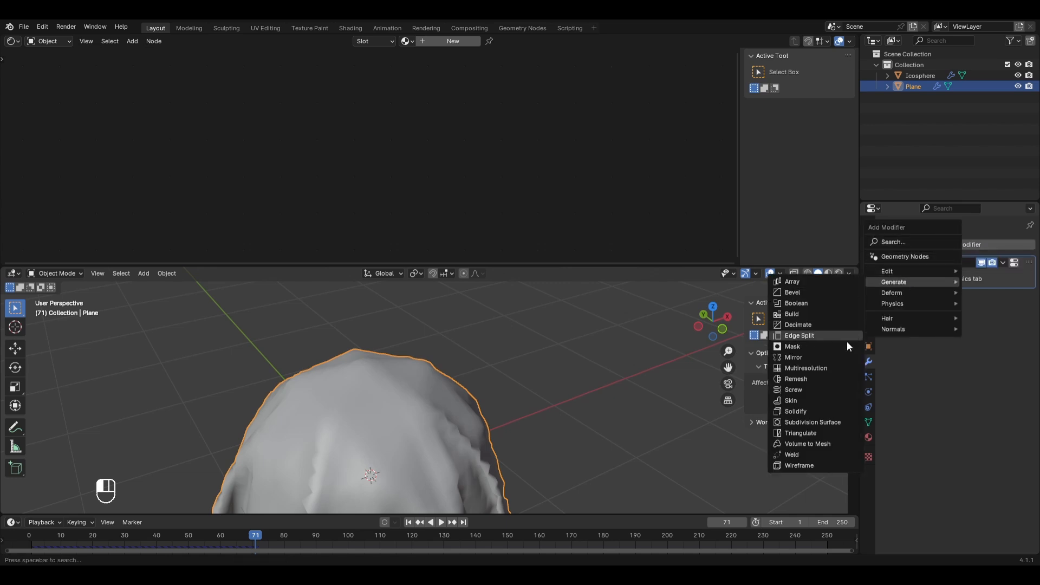
pyautogui.click(840, 421)
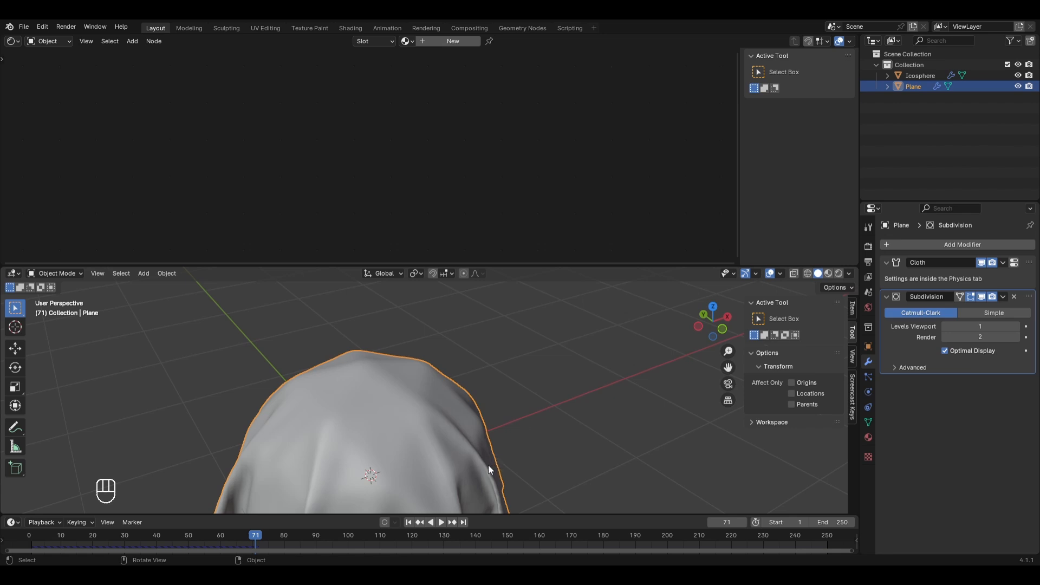
pyautogui.scroll(-5, 469, 462)
pyautogui.scroll(-3, 431, 418)
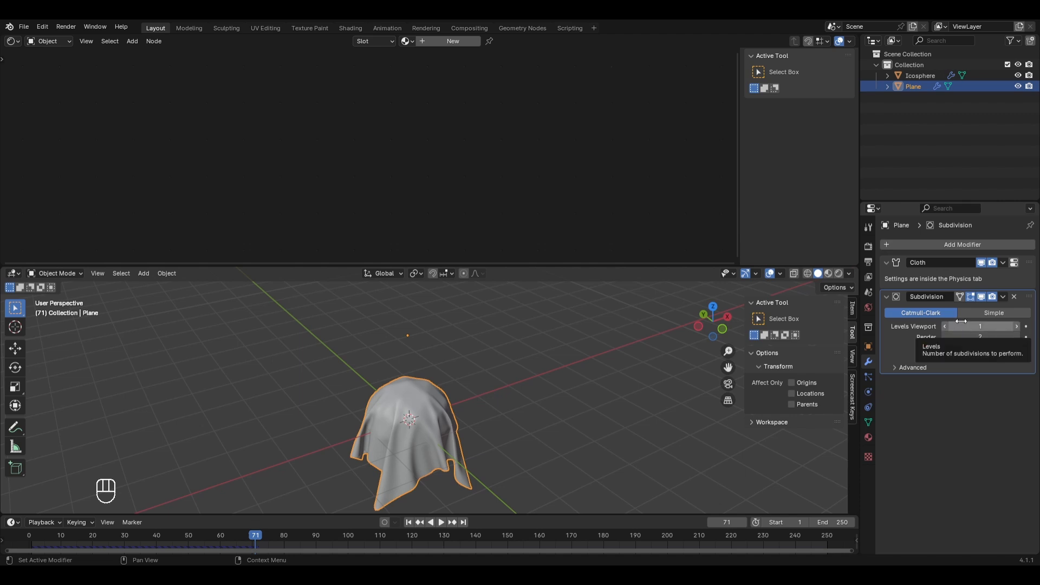
pyautogui.click(1011, 325)
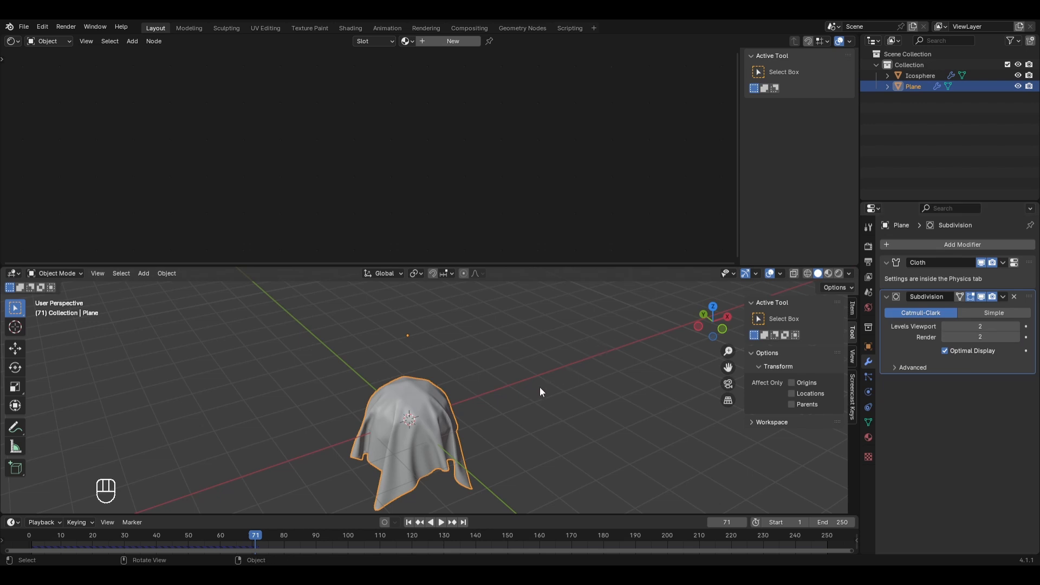
# Add a Solidify modifier to the cloth plane after its subdivision modifier.
pyautogui.keyDown('shift'); pyautogui.moveTo(418, 444); pyautogui.dragTo(472, 362, button='middle'); pyautogui.keyUp('shift')
pyautogui.moveTo(456, 400); pyautogui.dragTo(473, 338, button='middle')
pyautogui.scroll(2, 438, 407)
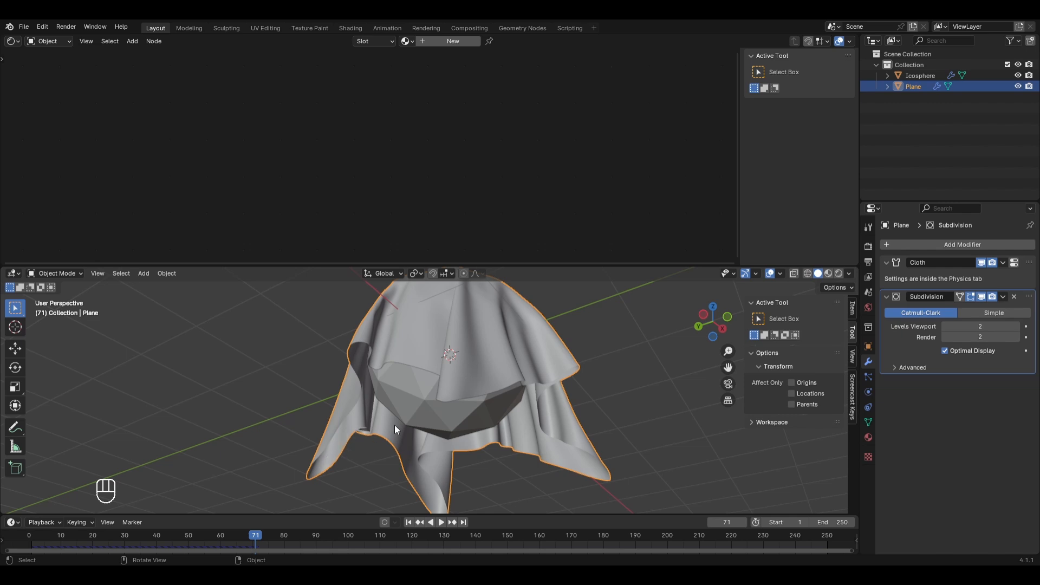
pyautogui.click(981, 245)
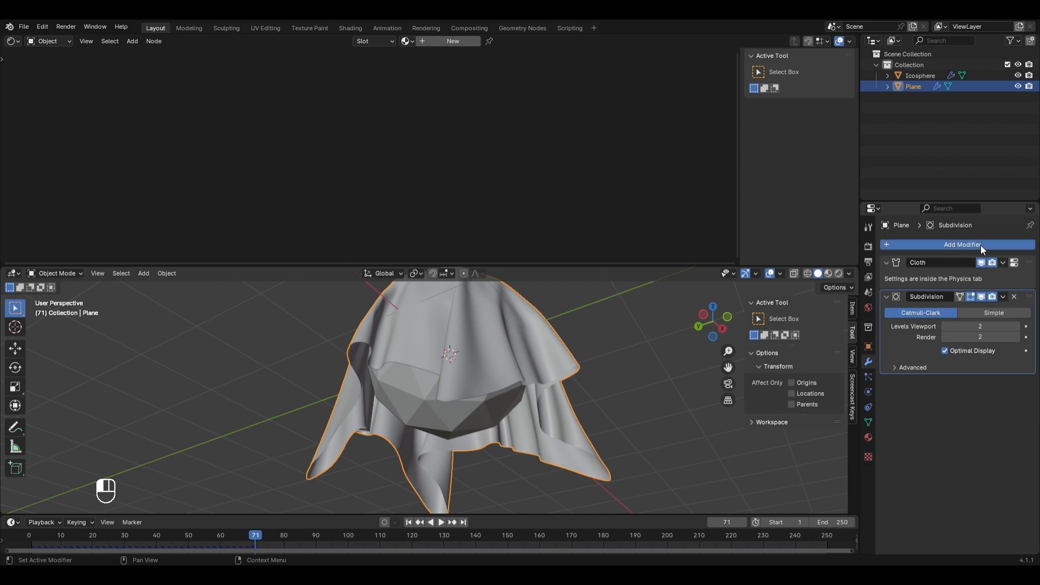
pyautogui.moveTo(980, 245)
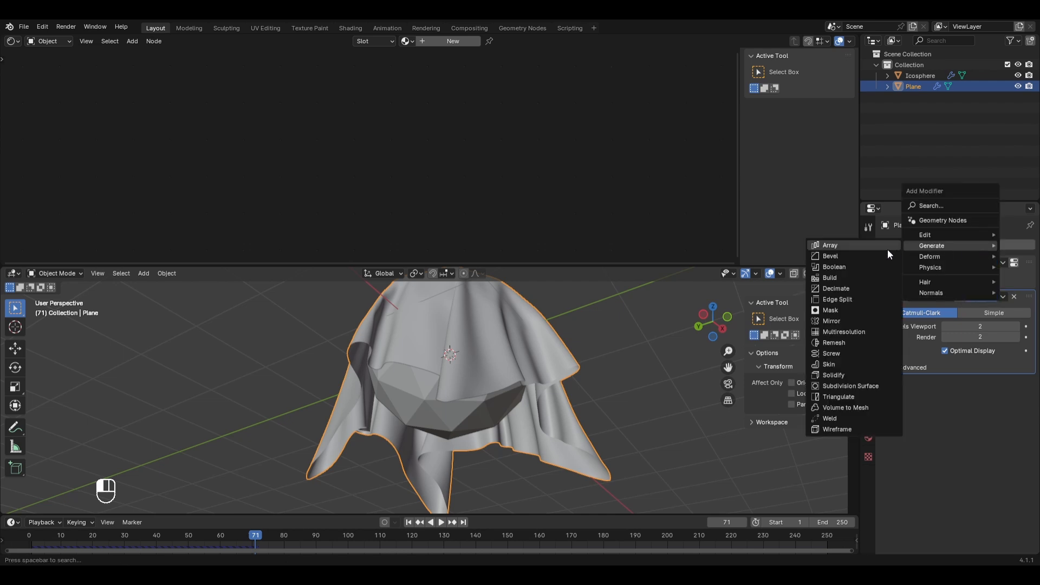
pyautogui.click(833, 375)
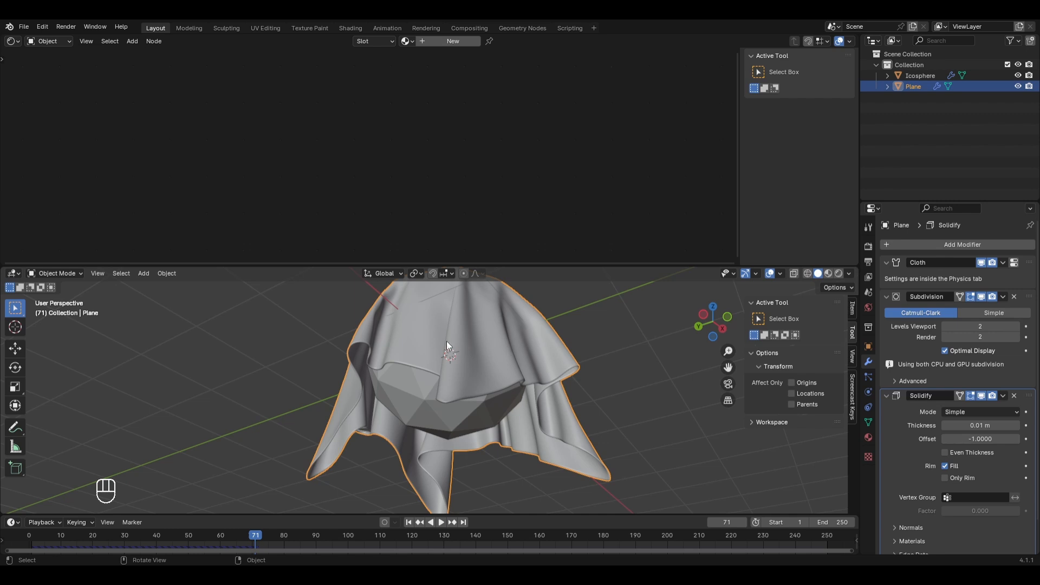
# Save the cloth scene and open Mat2.blend from the Materials folder.
pyautogui.moveTo(446, 340); pyautogui.dragTo(492, 453, button='middle')
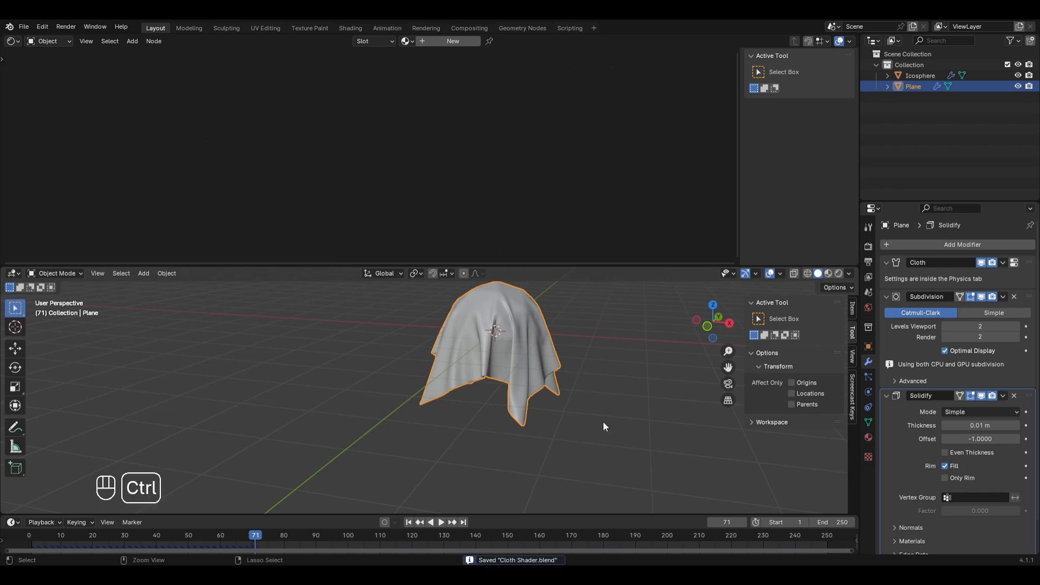
pyautogui.hotkey('ctrl', 's')
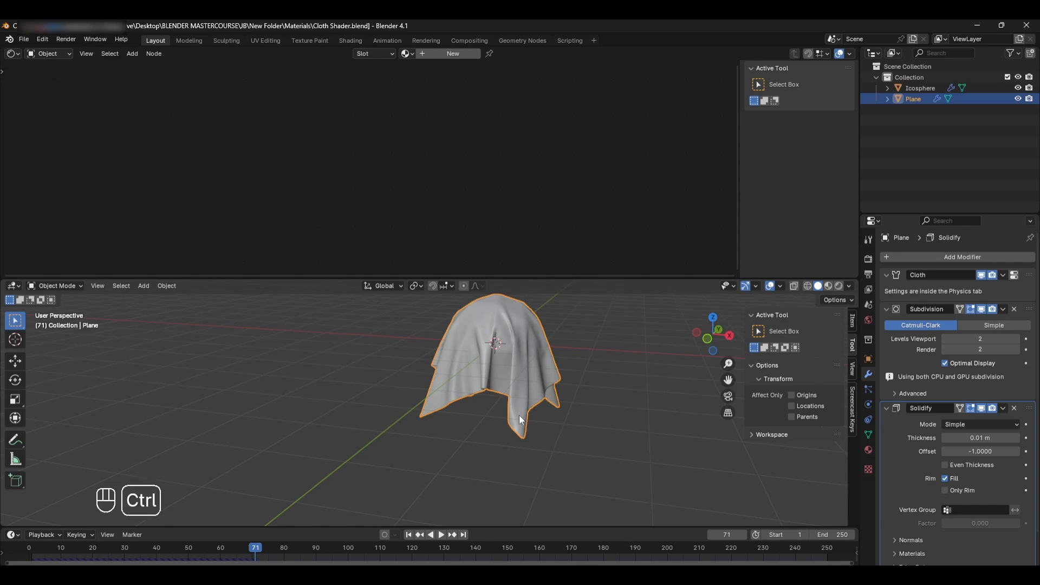
pyautogui.hotkey('ctrl', 'o')
pyautogui.click(418, 223)
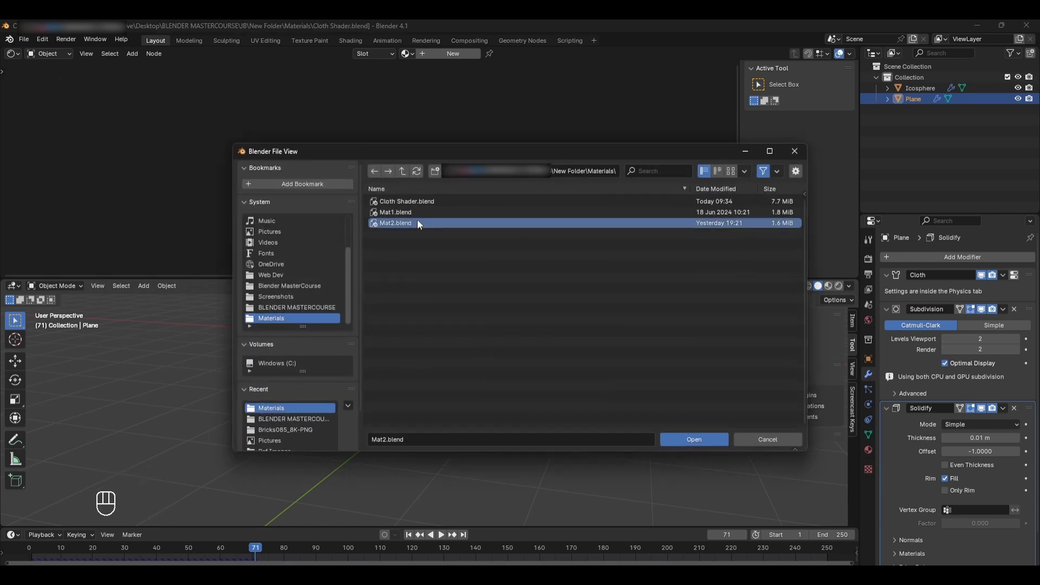
pyautogui.click(688, 437)
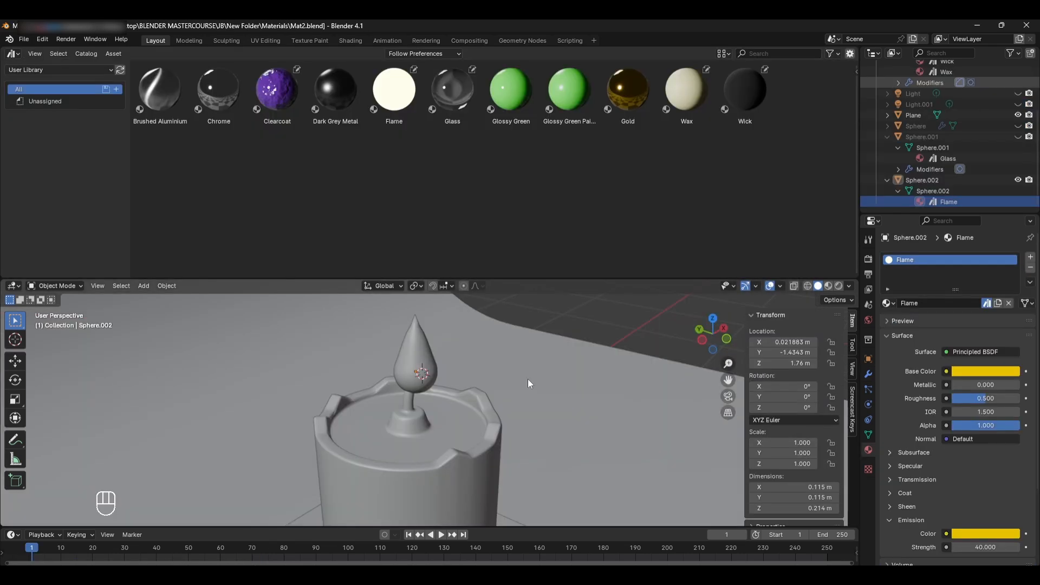
# Hide the candle cylinder and its flame, and reset the 3D cursor to the world origin.
pyautogui.click(434, 418)
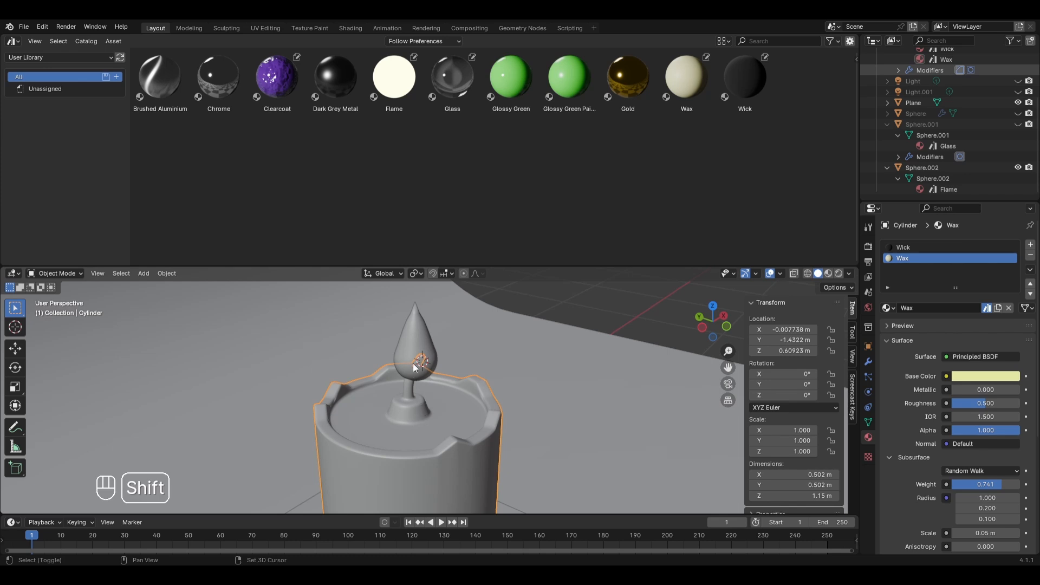
pyautogui.keyDown('shift'); pyautogui.click(415, 347); pyautogui.keyUp('shift')
pyautogui.press('h')
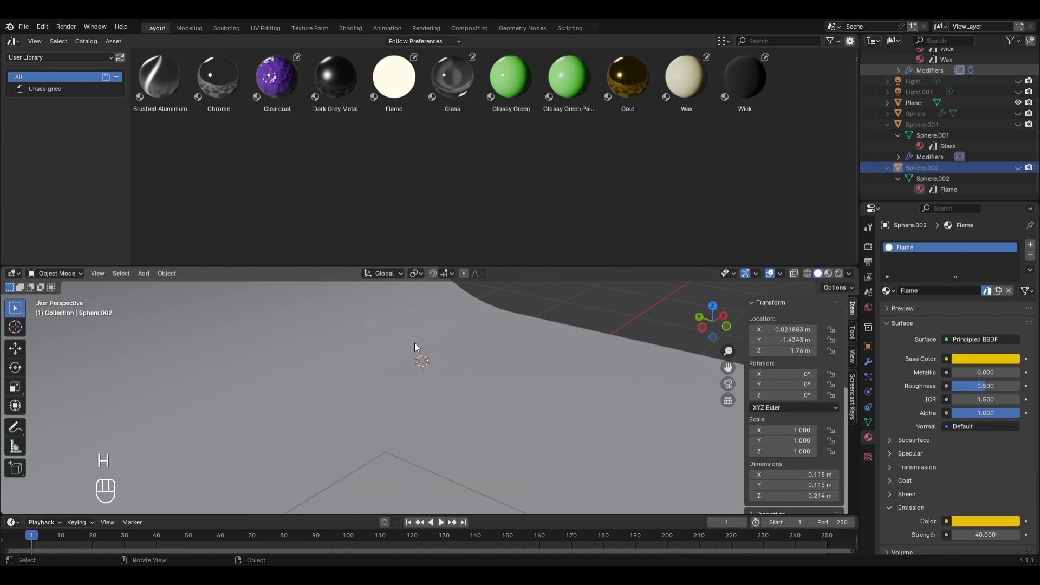
pyautogui.scroll(-1, 256, 409)
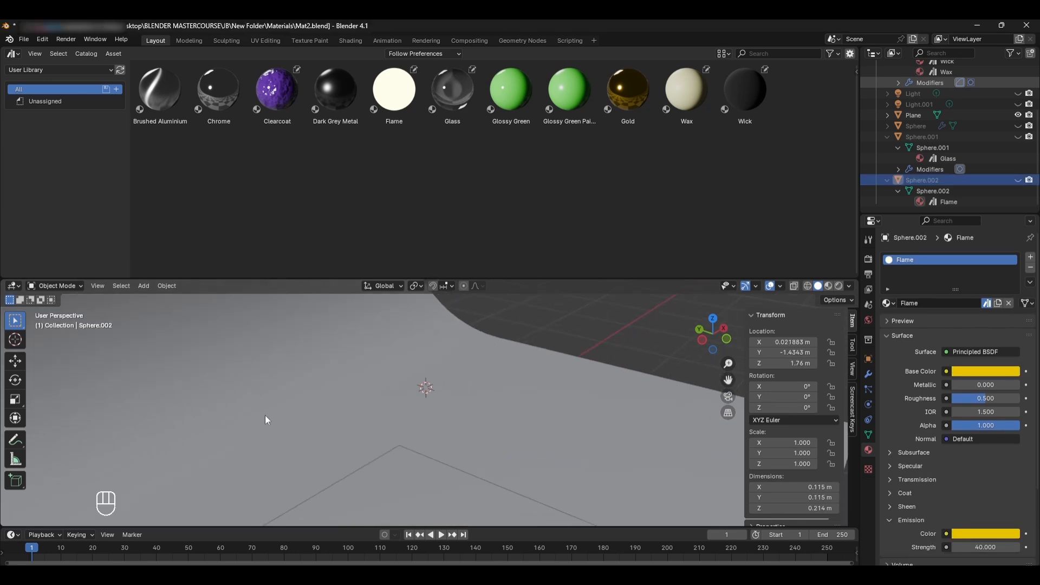
pyautogui.scroll(-2, 260, 415)
pyautogui.scroll(-2, 257, 417)
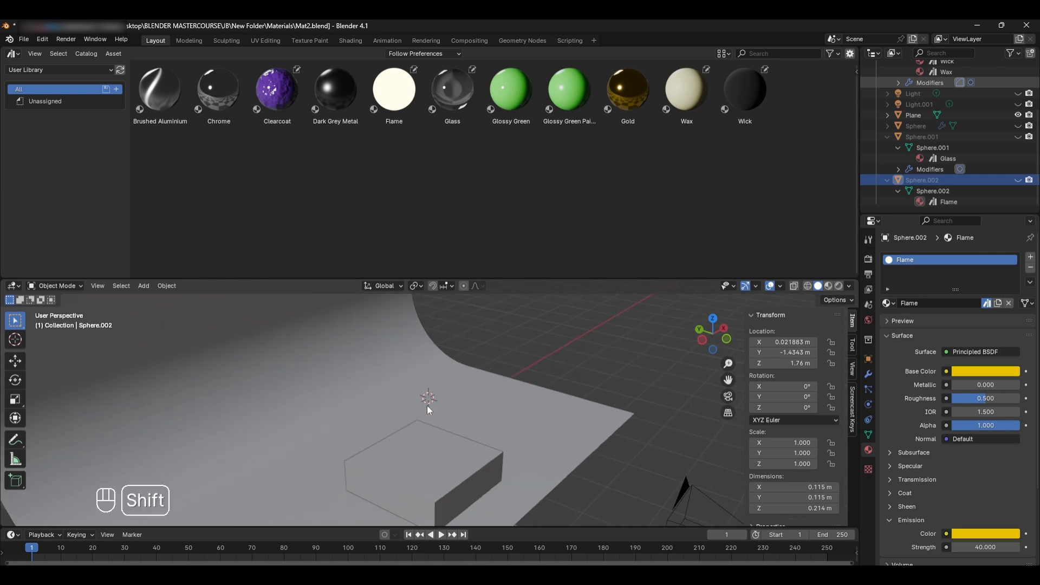
pyautogui.hotkey('shift', 'c')
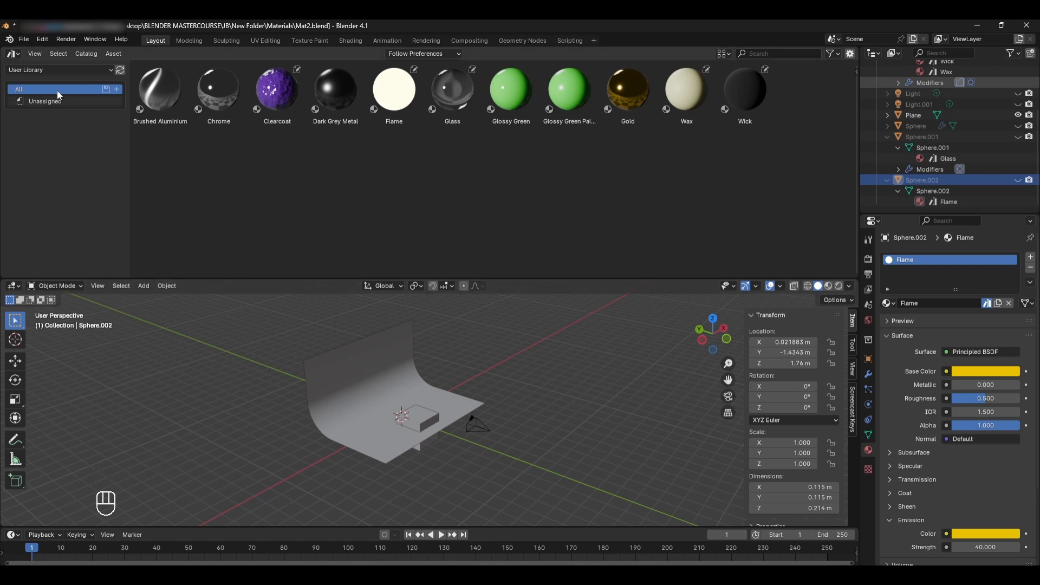
# Append the collection named Collection from Cloth Shader.blend into the scene.
pyautogui.click(30, 42)
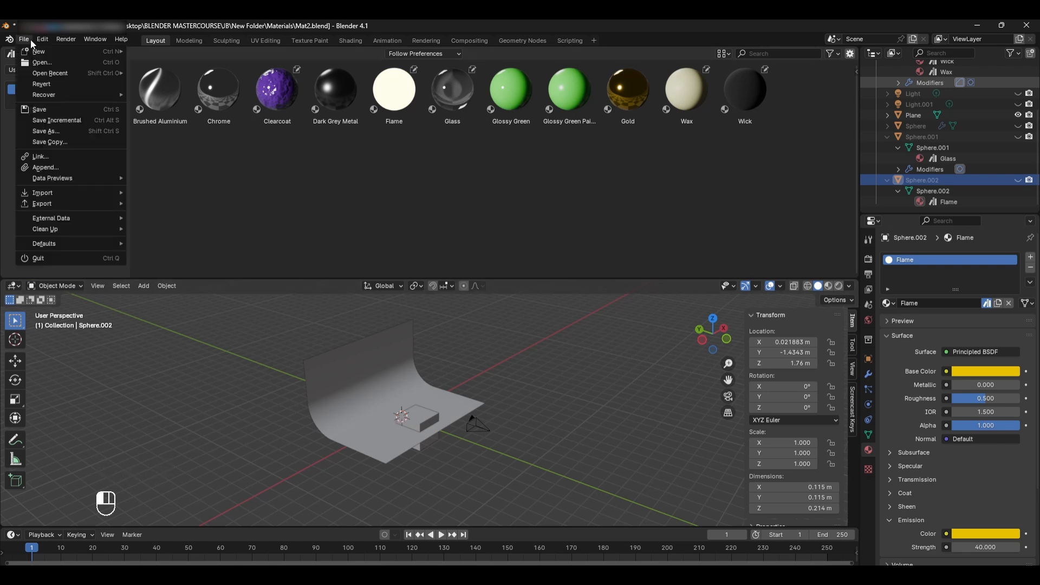
pyautogui.click(43, 168)
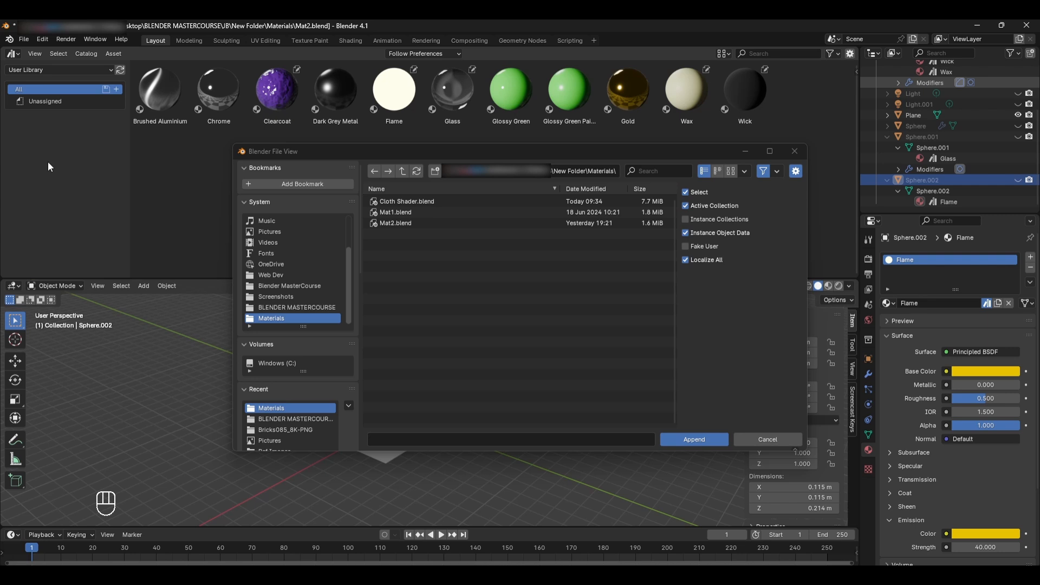
pyautogui.click(391, 204)
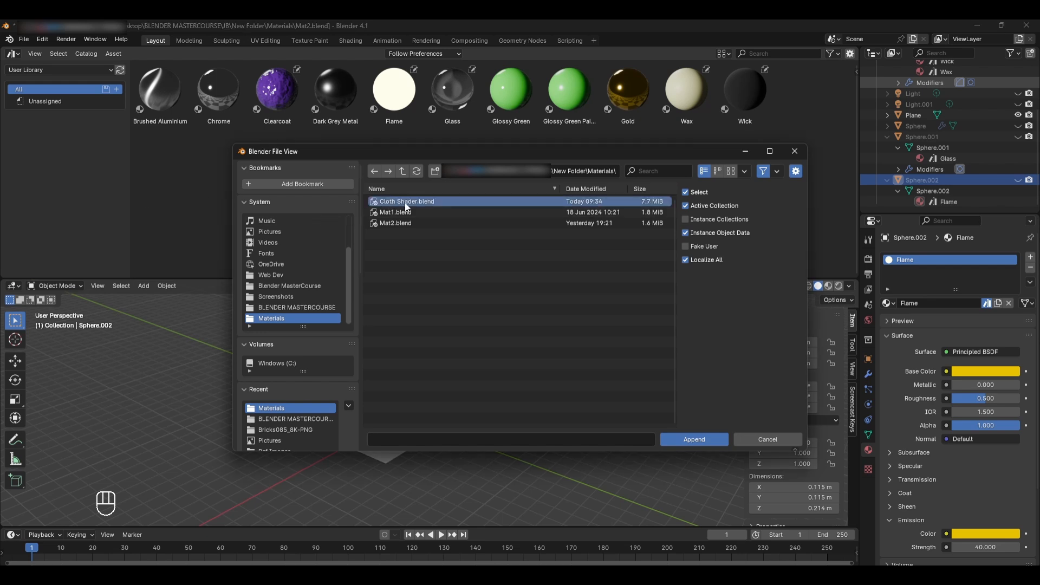
pyautogui.click(688, 436)
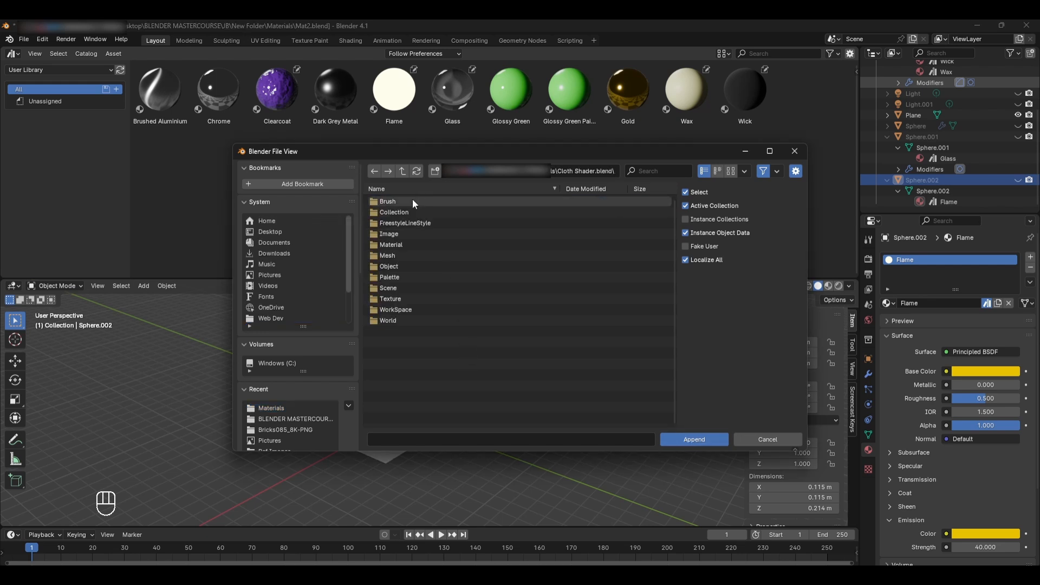
pyautogui.doubleClick(401, 209)
pyautogui.click(402, 207)
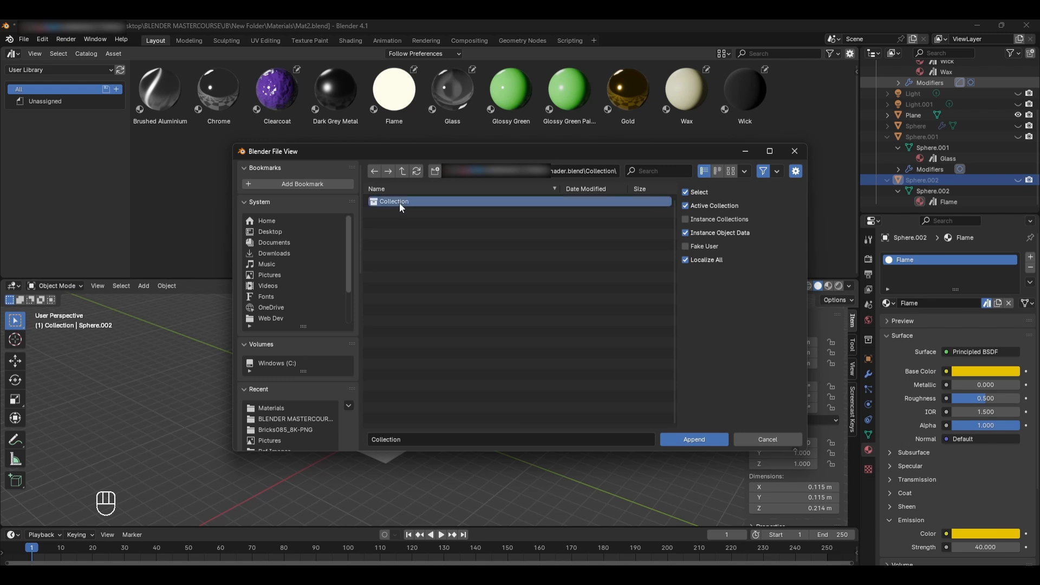
pyautogui.click(690, 441)
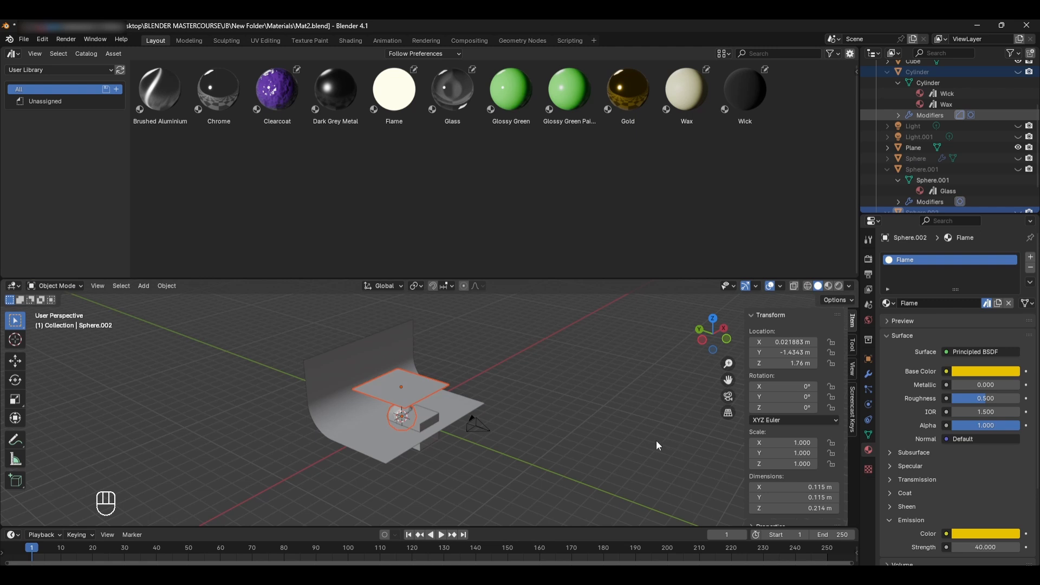
# Look through the camera and unlock all of its location and rotation channels.
pyautogui.press('KP_0')
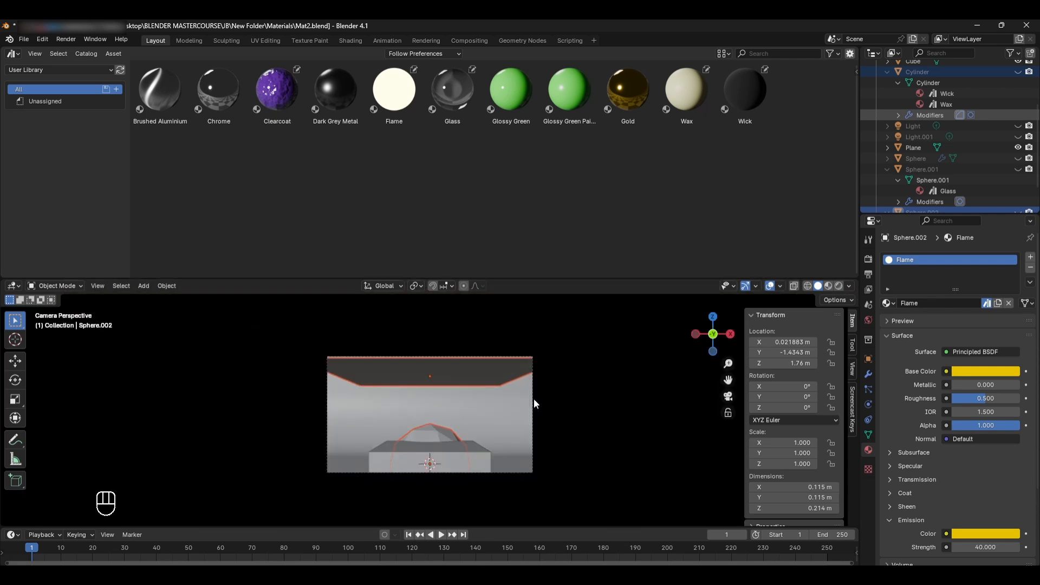
pyautogui.scroll(5, 956, 160)
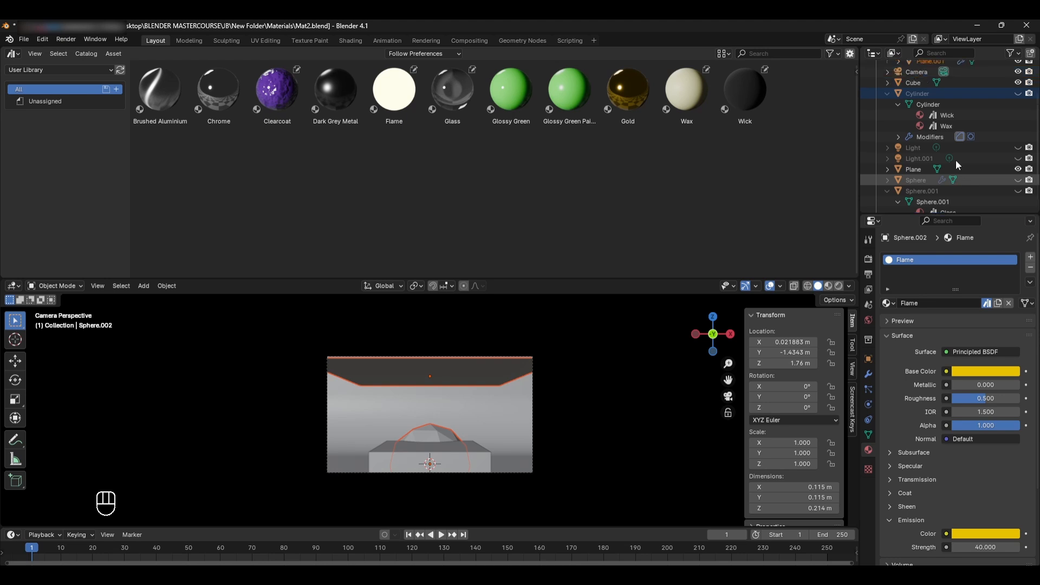
pyautogui.click(973, 121)
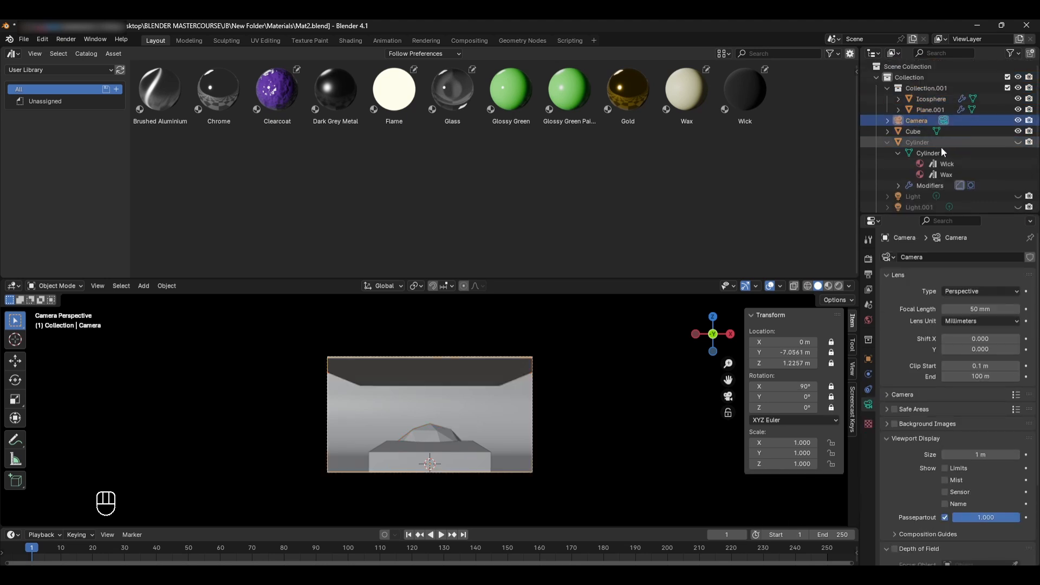
pyautogui.click(834, 341)
pyautogui.moveTo(832, 352); pyautogui.dragTo(832, 410)
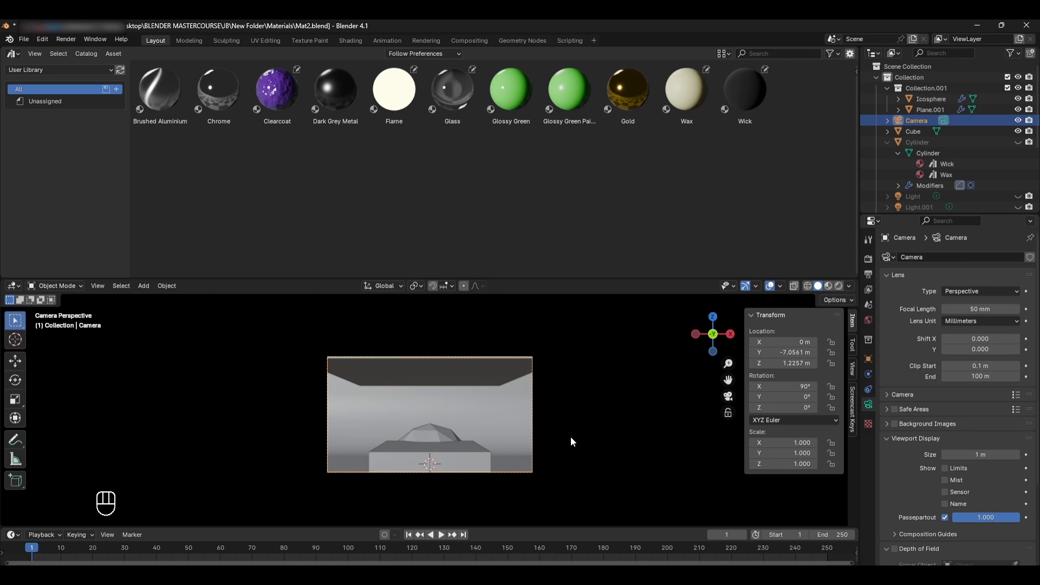
# Lock the camera to the view and pull it back to about -12.07 m on Y.
pyautogui.click(851, 373)
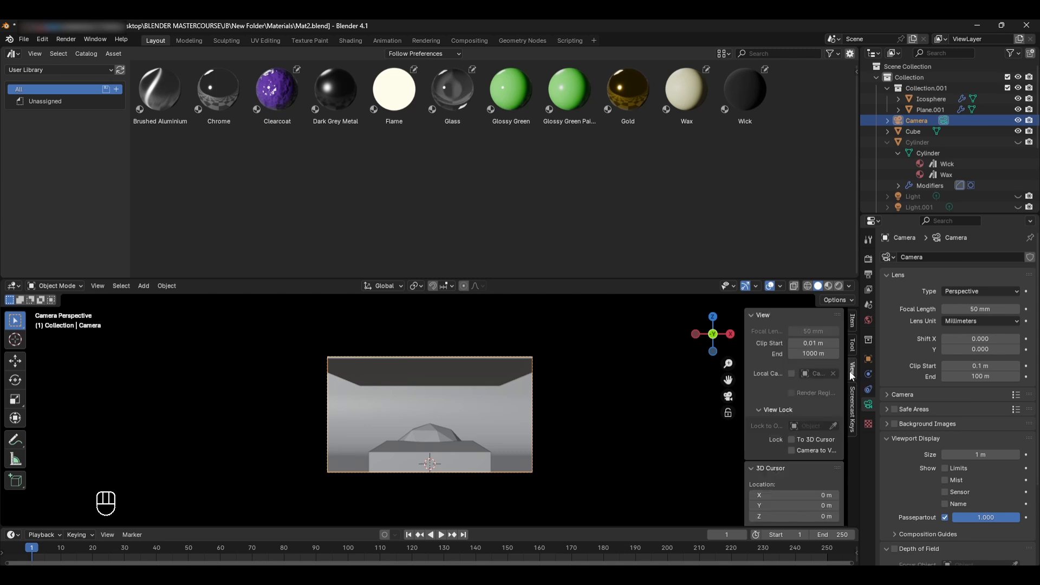
pyautogui.click(793, 450)
pyautogui.scroll(-4, 489, 425)
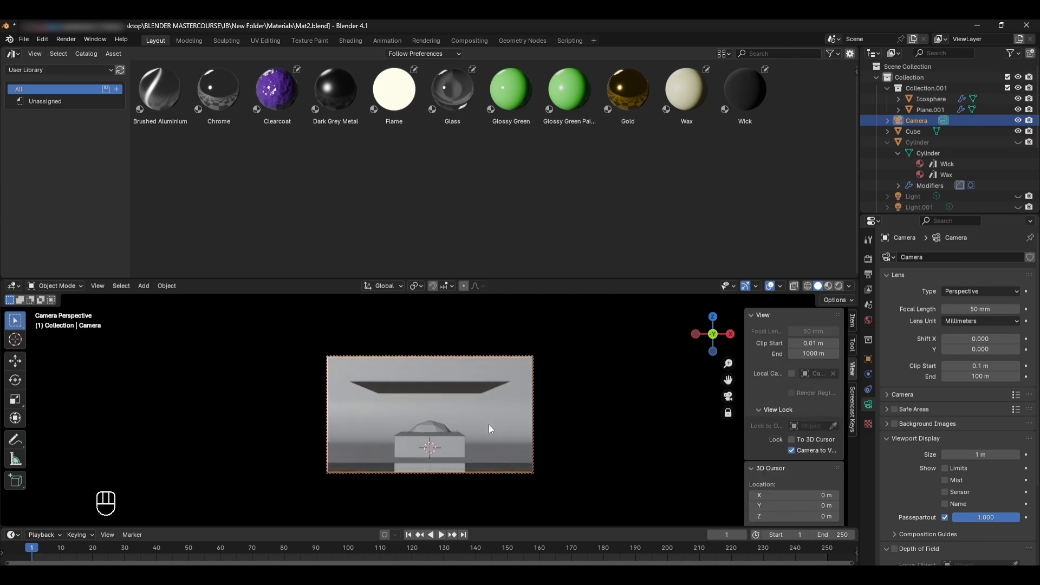
# Delete the cube pedestal overlapping the ico sphere.
pyautogui.click(456, 444)
pyautogui.press('x')
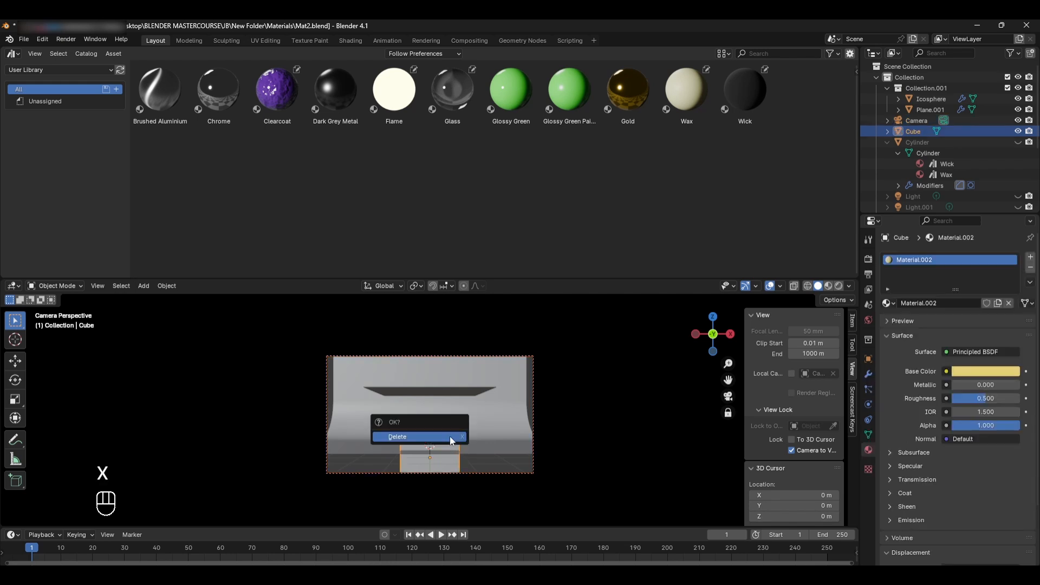
pyautogui.click(449, 433)
# Raise the ico sphere and the cloth plane together by about 0.92 m along Z.
pyautogui.click(433, 431)
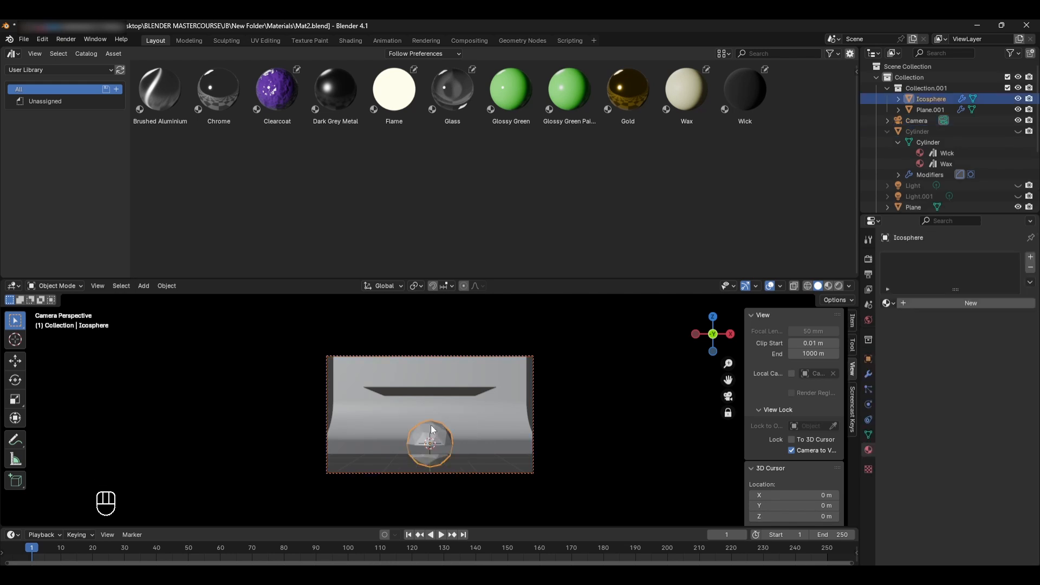
pyautogui.keyDown('shift'); pyautogui.click(447, 394); pyautogui.keyUp('shift')
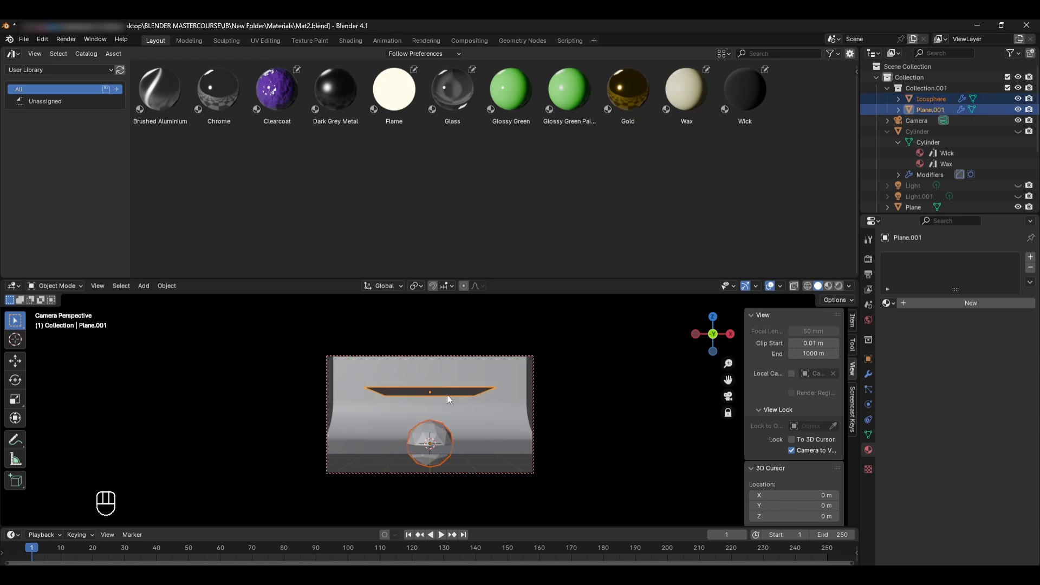
pyautogui.press('g')
pyautogui.press('z')
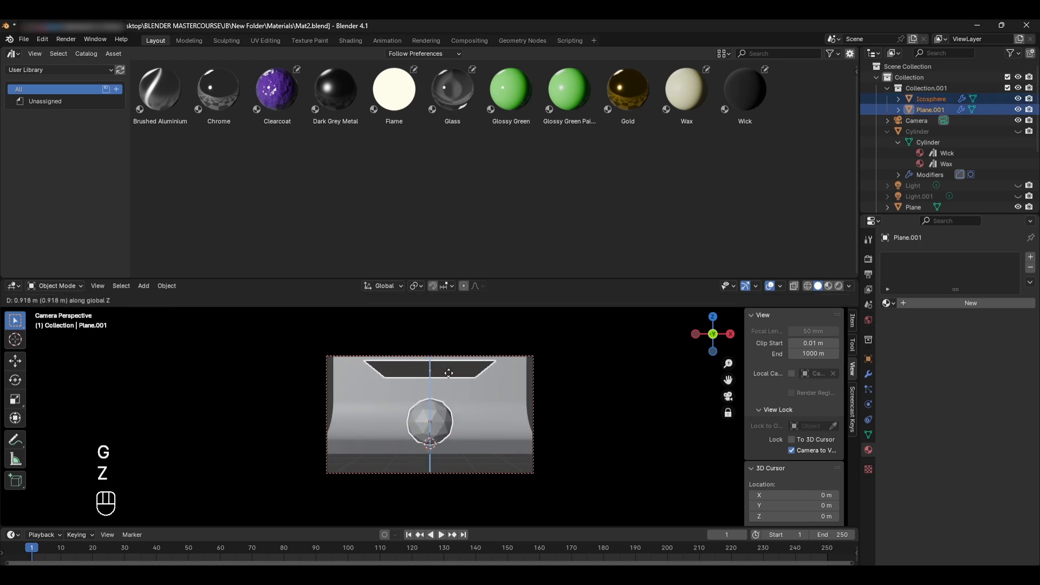
pyautogui.click(449, 373)
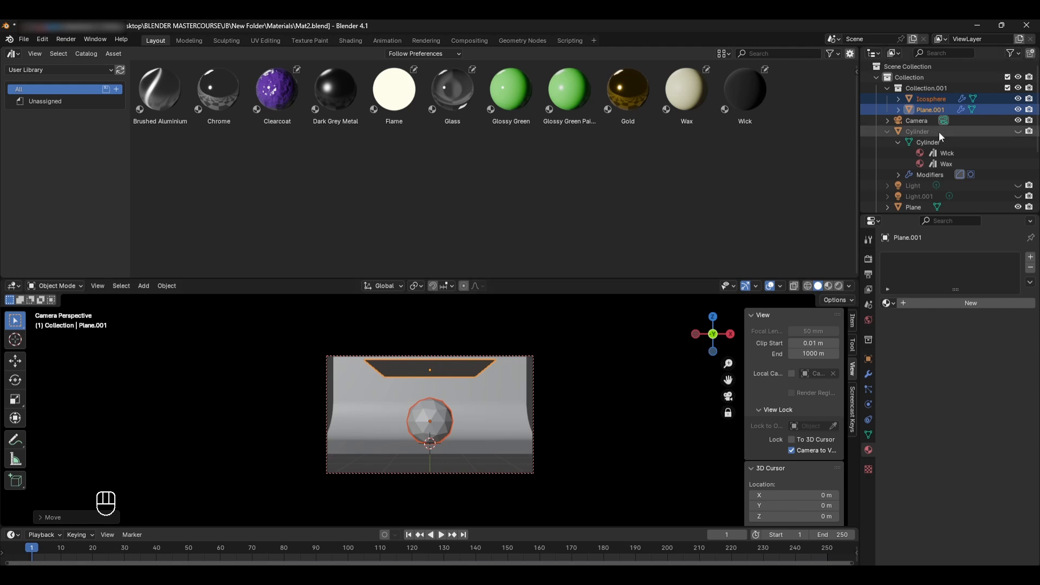
# Raise the camera to about 3.9 m on Z with a 78° X rotation, and turn off Camera to View.
pyautogui.click(919, 120)
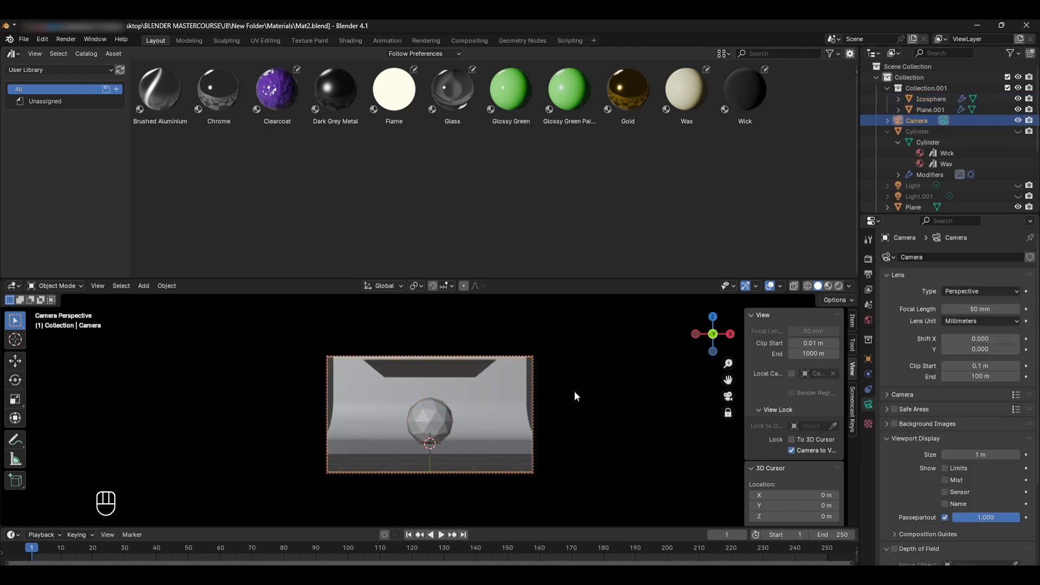
pyautogui.click(851, 321)
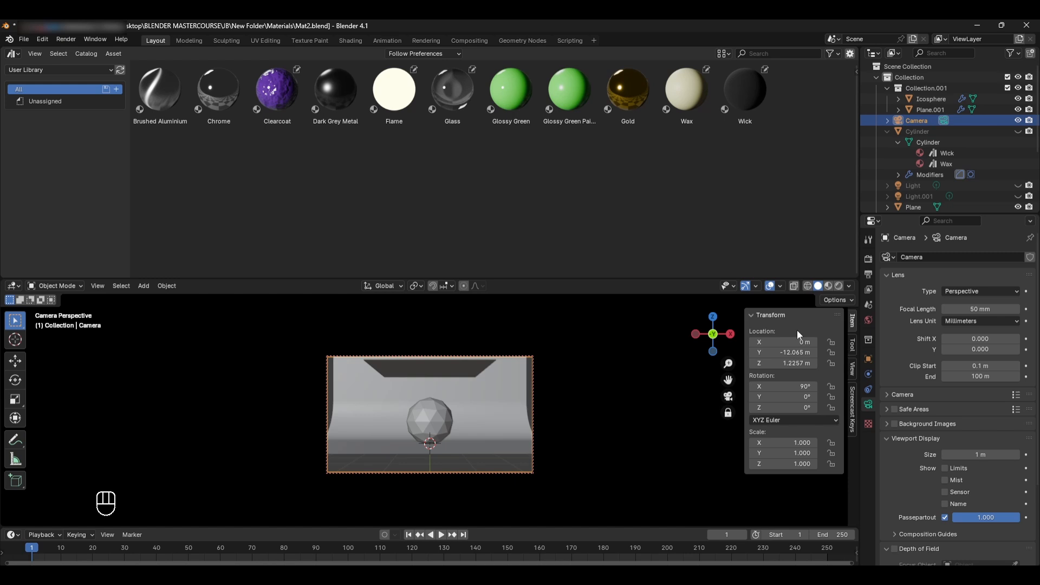
pyautogui.moveTo(790, 363); pyautogui.dragTo(845, 363)
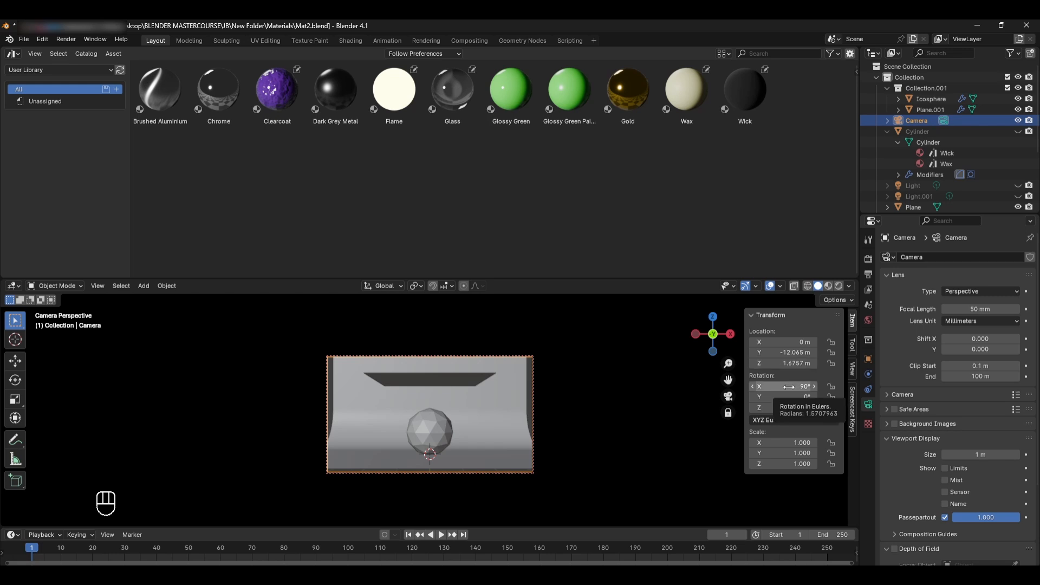
pyautogui.moveTo(780, 386); pyautogui.dragTo(888, 363)
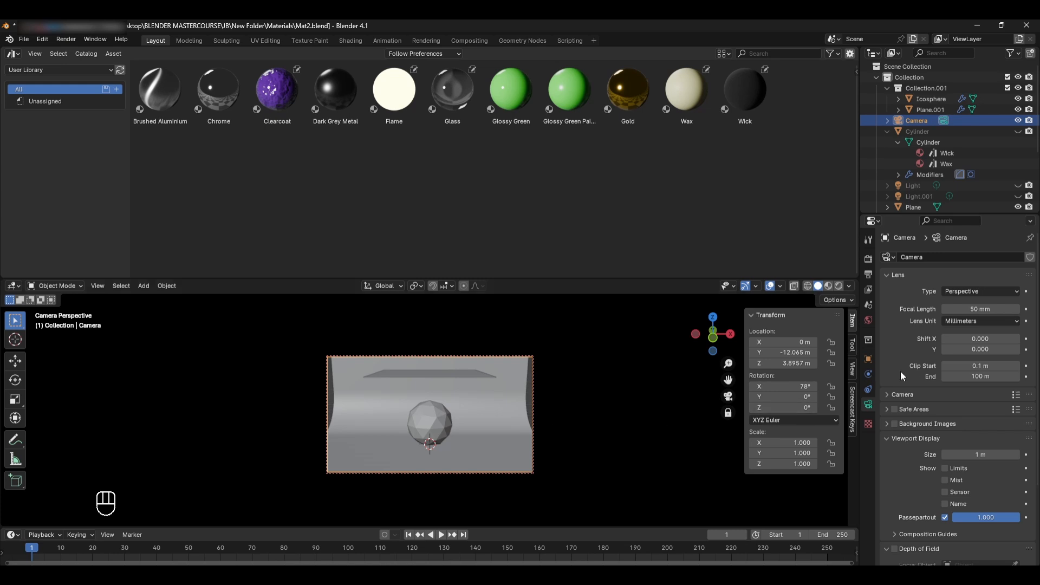
pyautogui.click(854, 369)
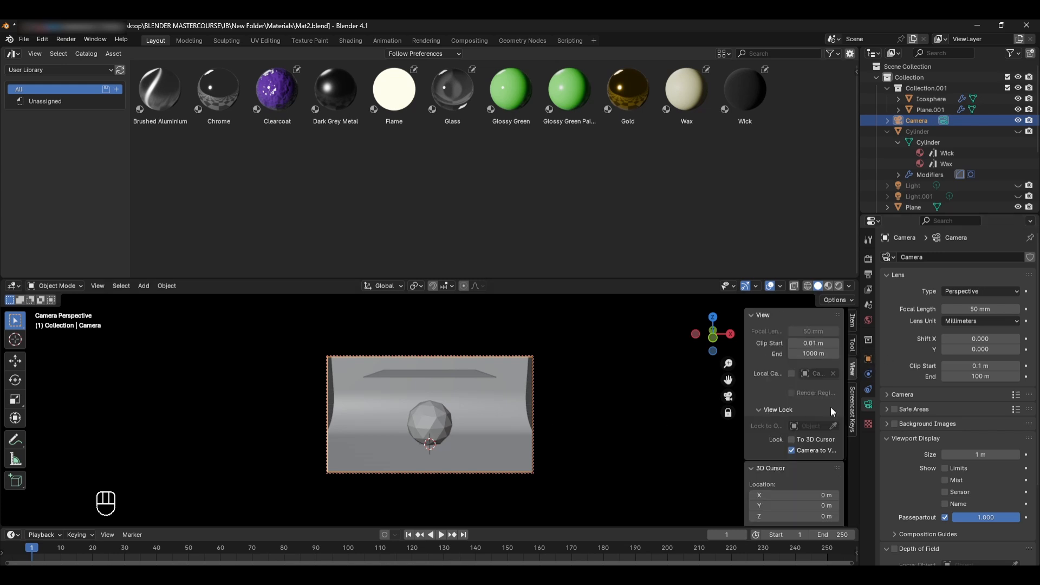
pyautogui.click(792, 450)
# Select the cloth plane, play the simulation from frame 1 and stop it at frame 85 with the cloth draped over the sphere.
pyautogui.scroll(4, 551, 430)
pyautogui.keyDown('shift'); pyautogui.moveTo(552, 430); pyautogui.dragTo(547, 406, button='middle'); pyautogui.keyUp('shift')
pyautogui.click(446, 426)
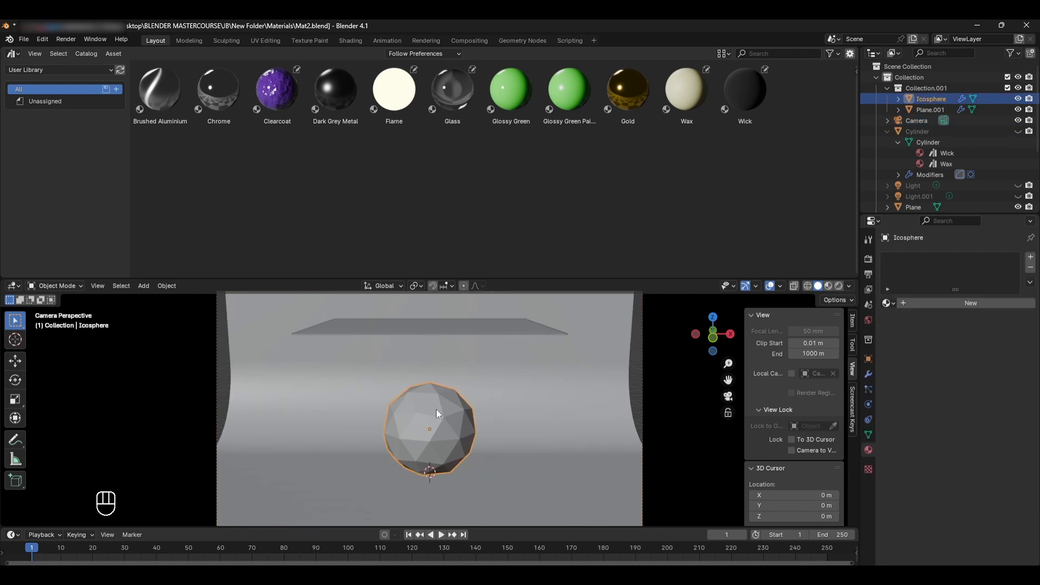
pyautogui.click(455, 336)
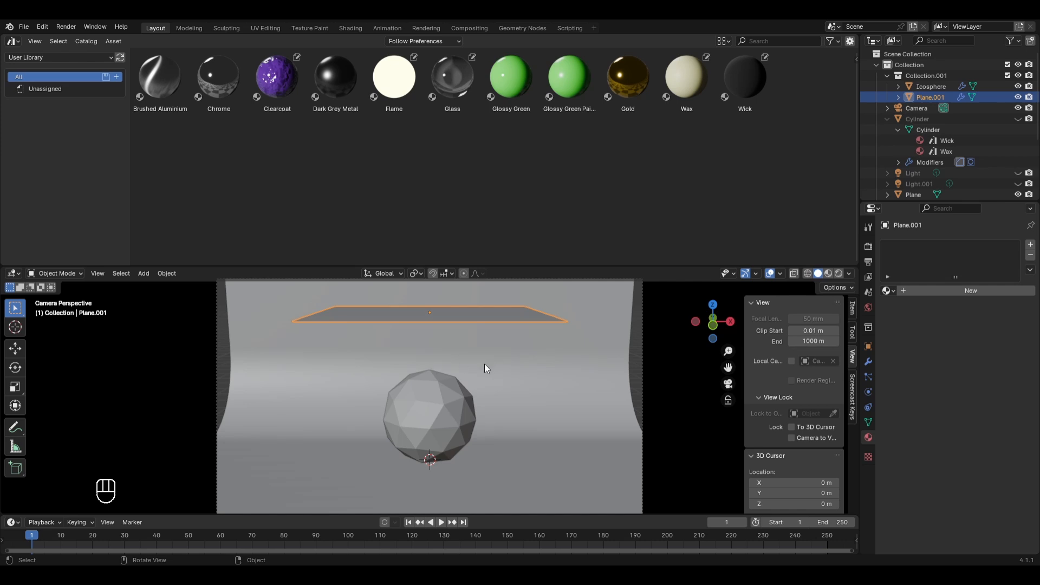
pyautogui.press('space')
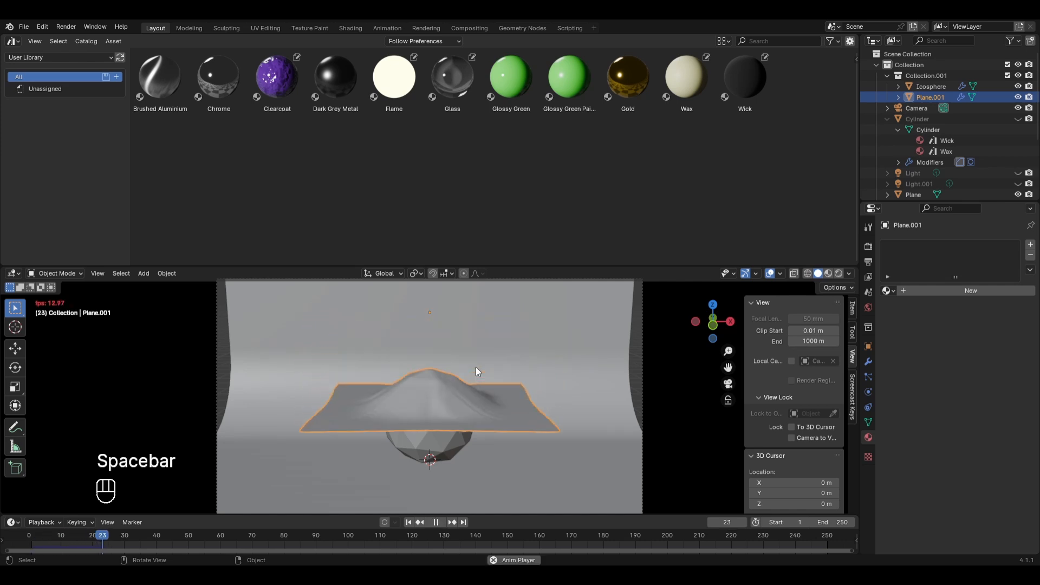
pyautogui.press('space')
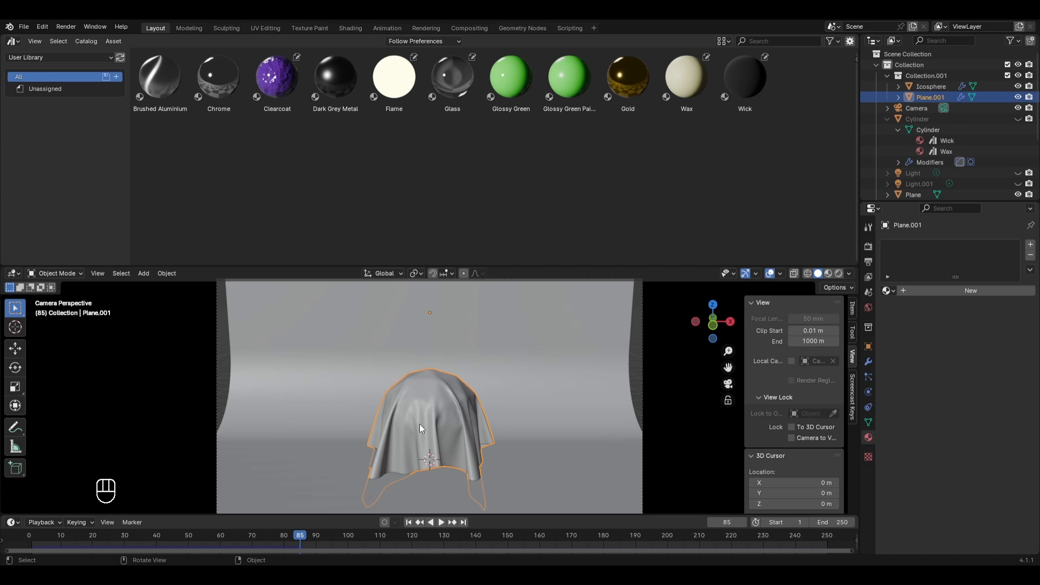
# Select the ico sphere along with the cloth plane, return to frame 1 and raise both along Z, bringing the plane to about 4.09 m.
pyautogui.press('shift')
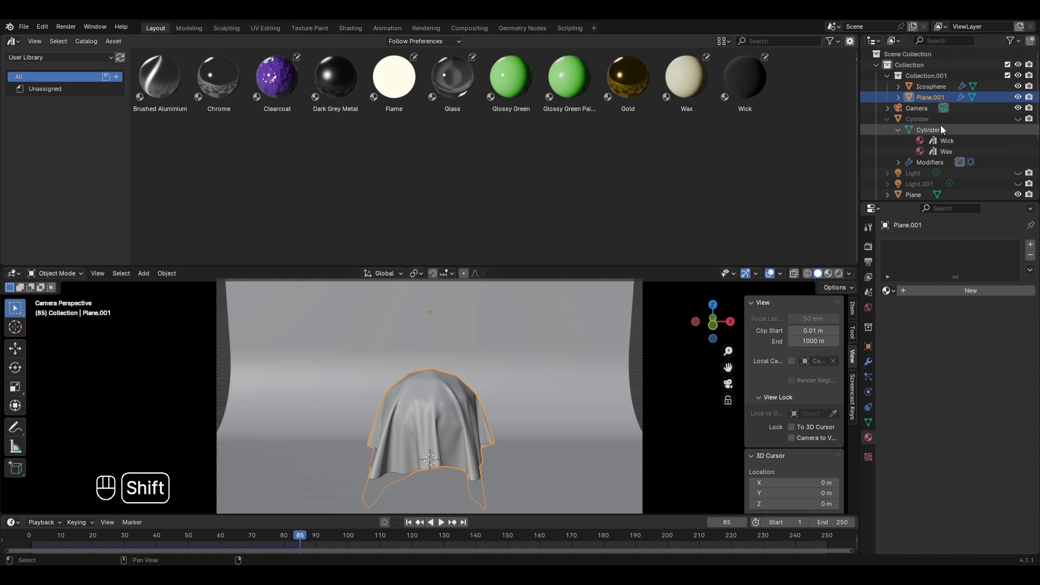
pyautogui.keyDown('shift'); pyautogui.click(930, 86); pyautogui.keyUp('shift')
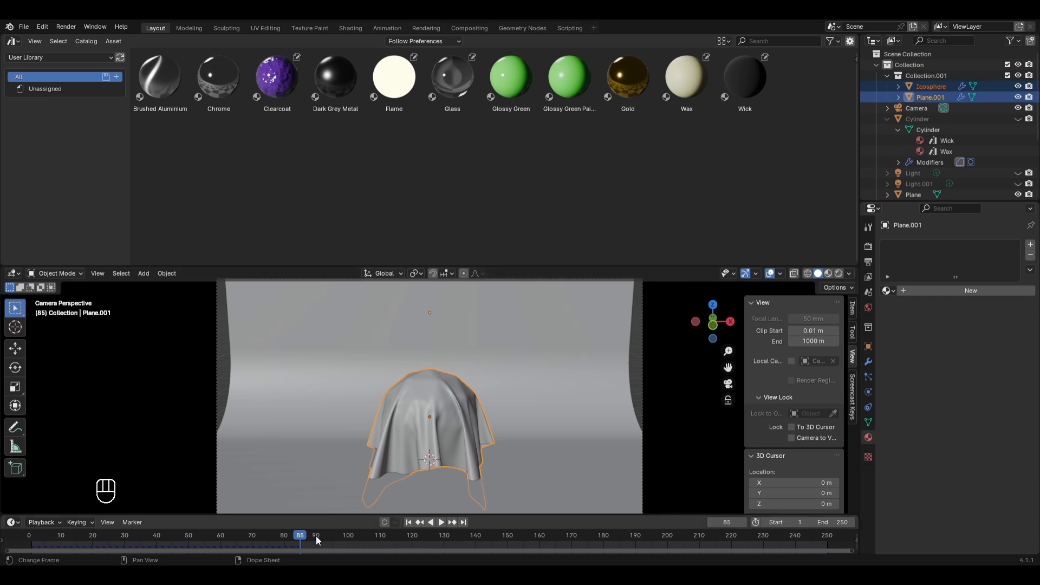
pyautogui.press('space')
pyautogui.moveTo(303, 535); pyautogui.dragTo(32, 534)
pyautogui.press('g')
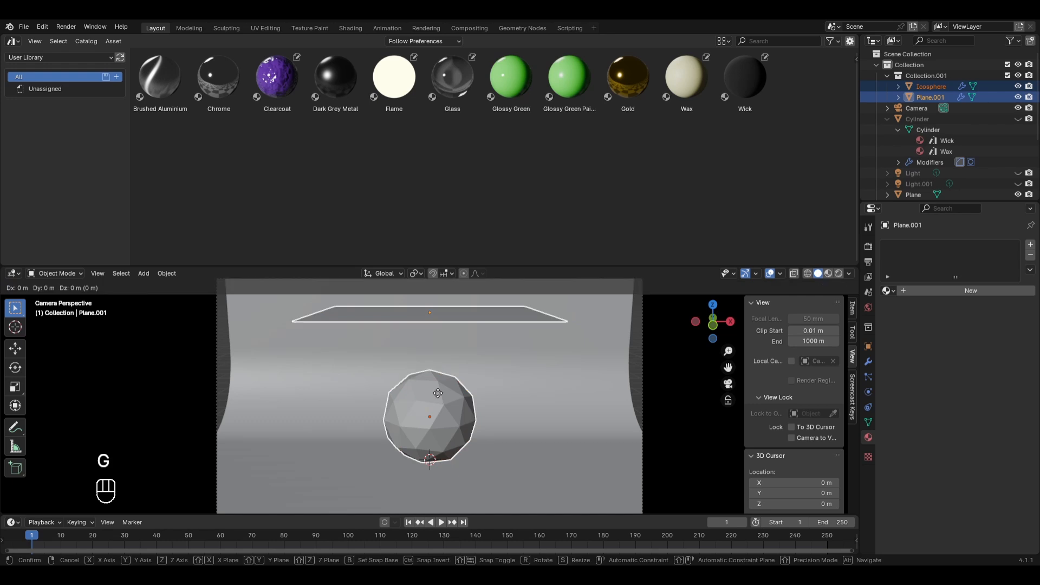
pyautogui.press('z')
pyautogui.click(444, 347)
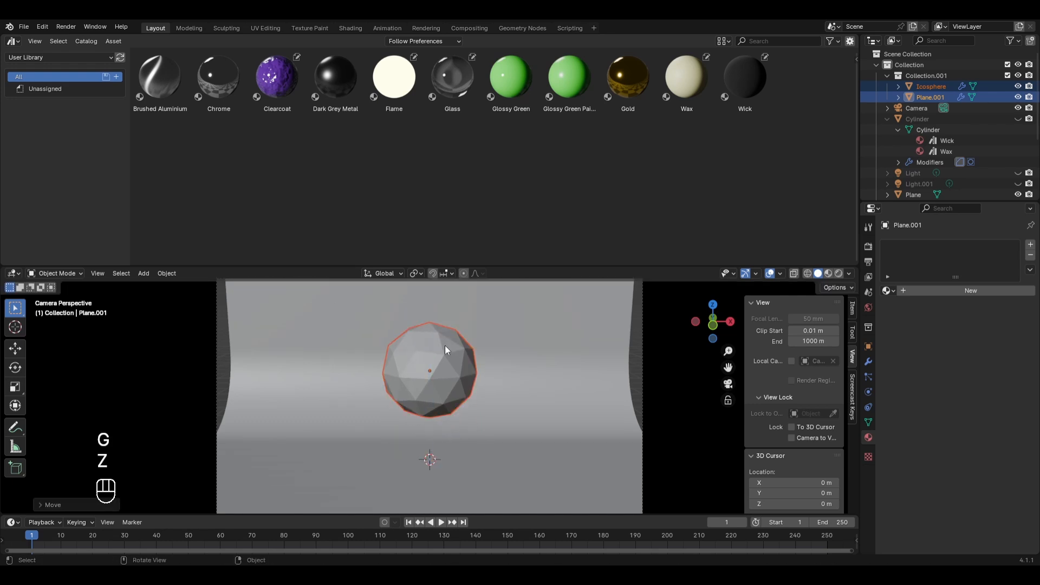
# Play the cloth simulation from frame 1 and stop it at frame 62 with the cloth draped over the sphere.
pyautogui.scroll(-1, 444, 346)
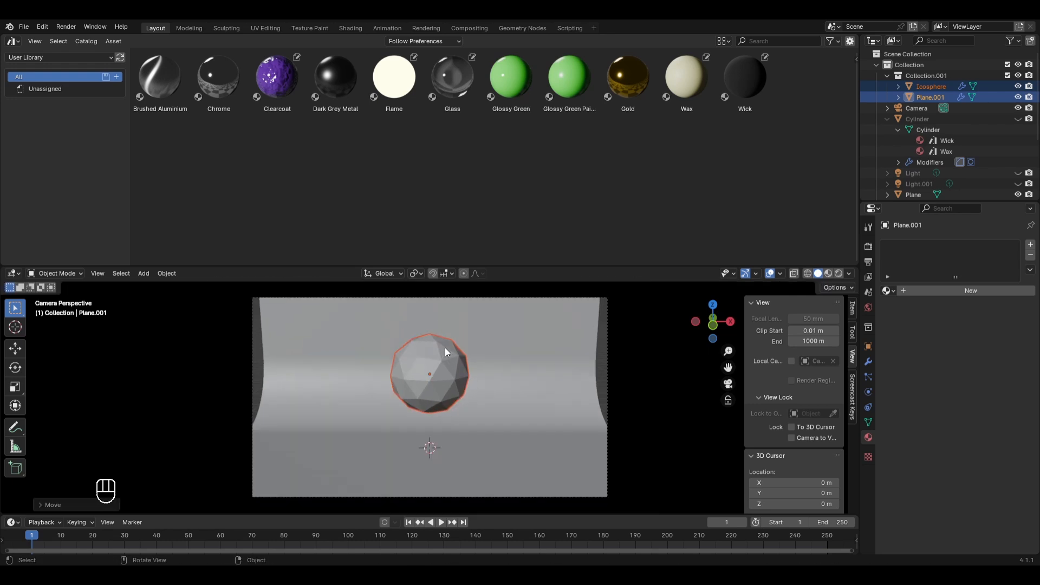
pyautogui.press('space')
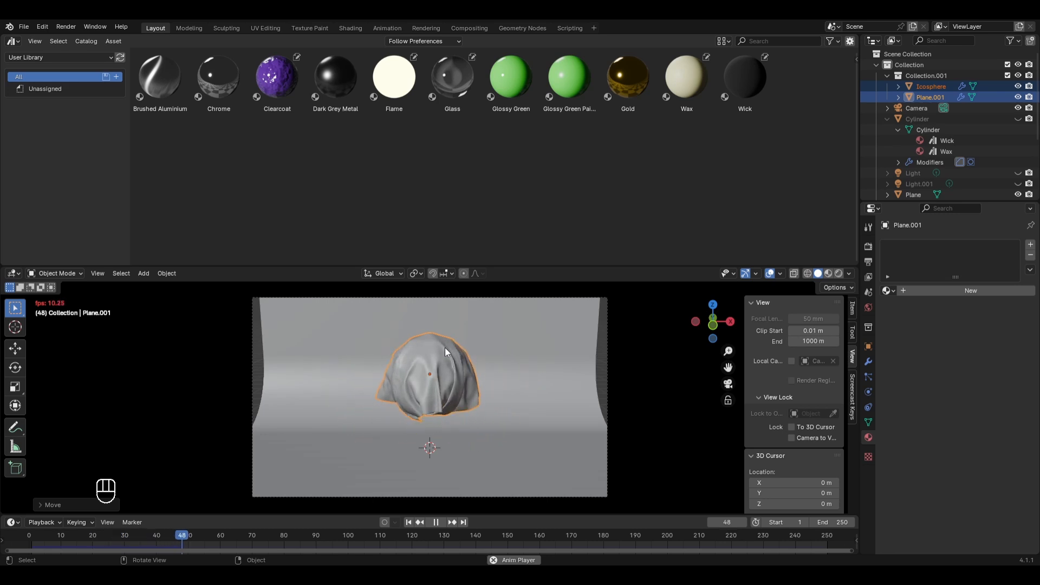
pyautogui.press('space')
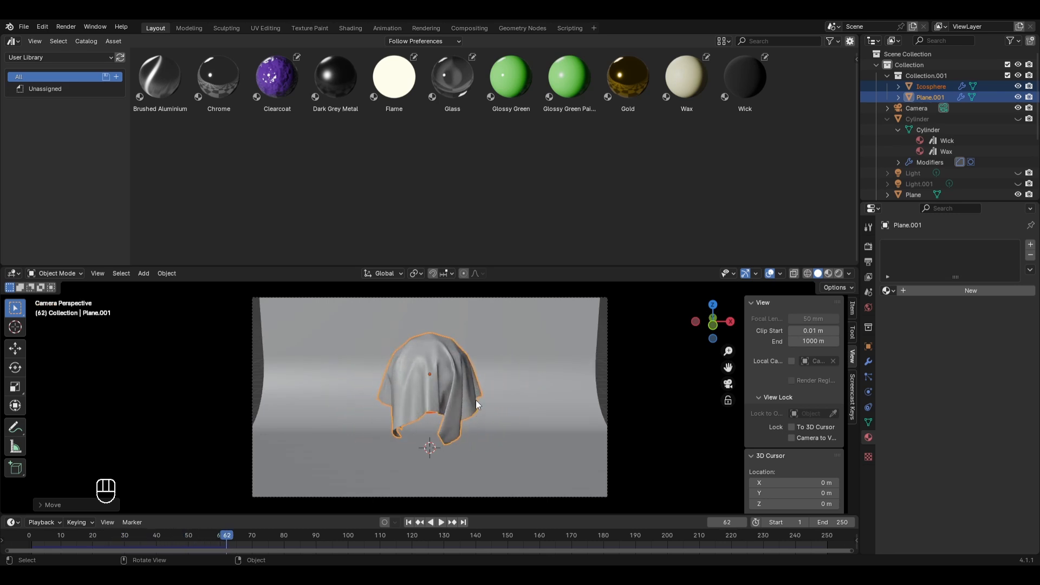
# Switch the viewport to rendered shading and unhide both point lights, Light and Light.001.
pyautogui.click(837, 274)
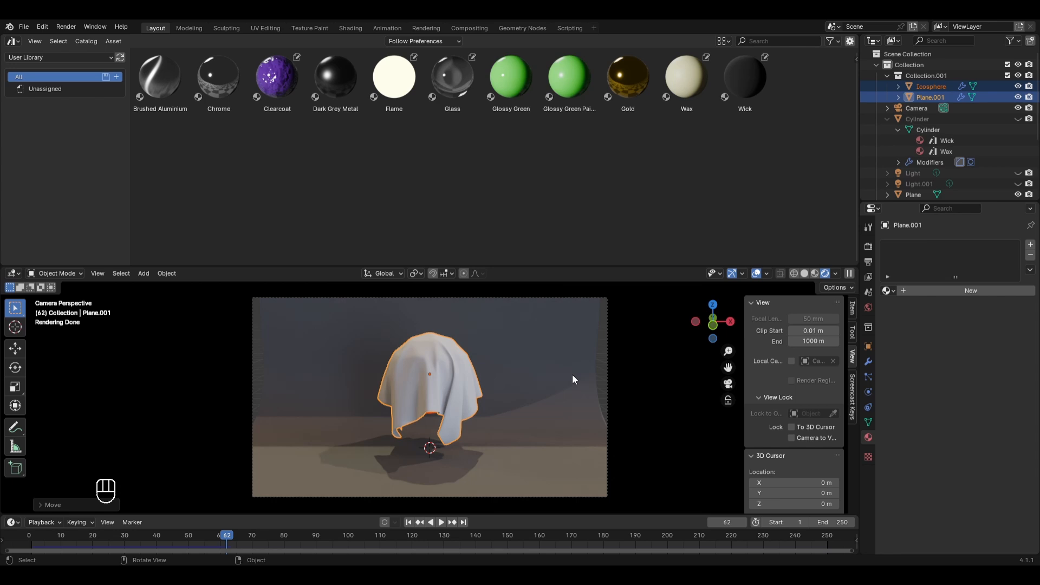
pyautogui.click(1018, 173)
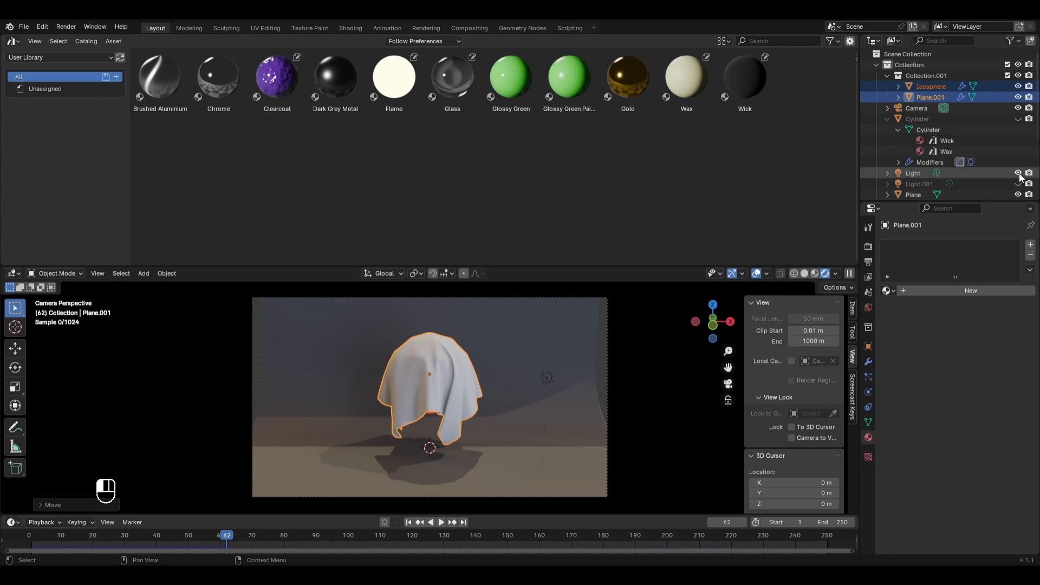
pyautogui.click(1018, 184)
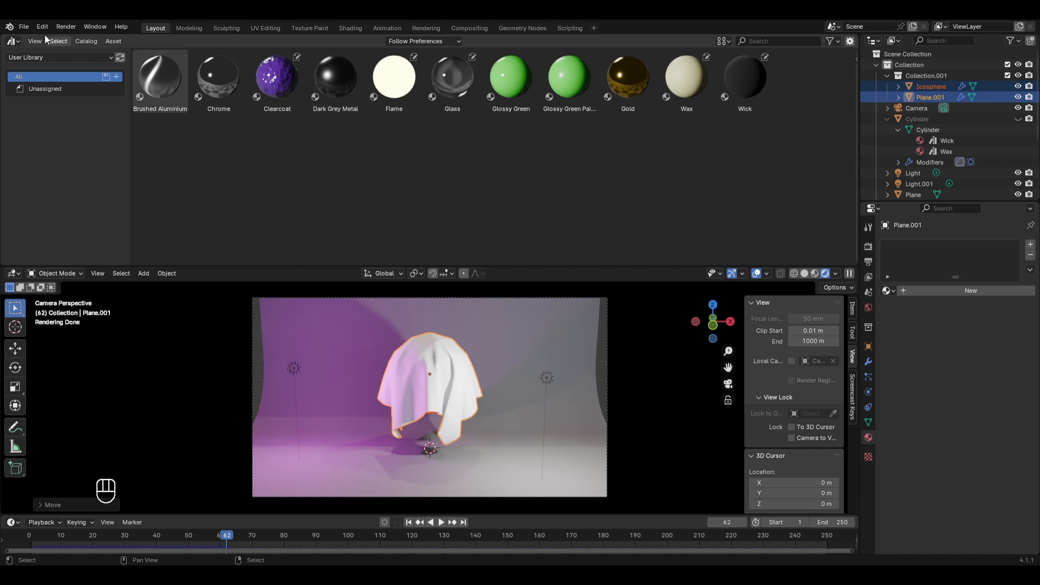
# Change the Asset Browser area to the Shader Editor and create a new material on the cloth plane.
pyautogui.click(13, 41)
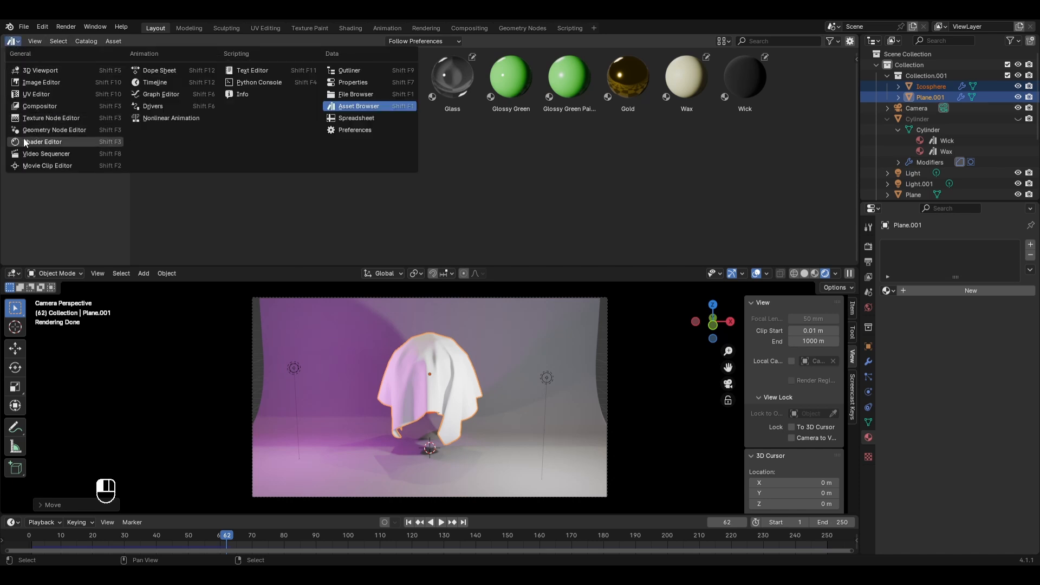
pyautogui.click(42, 141)
pyautogui.click(441, 42)
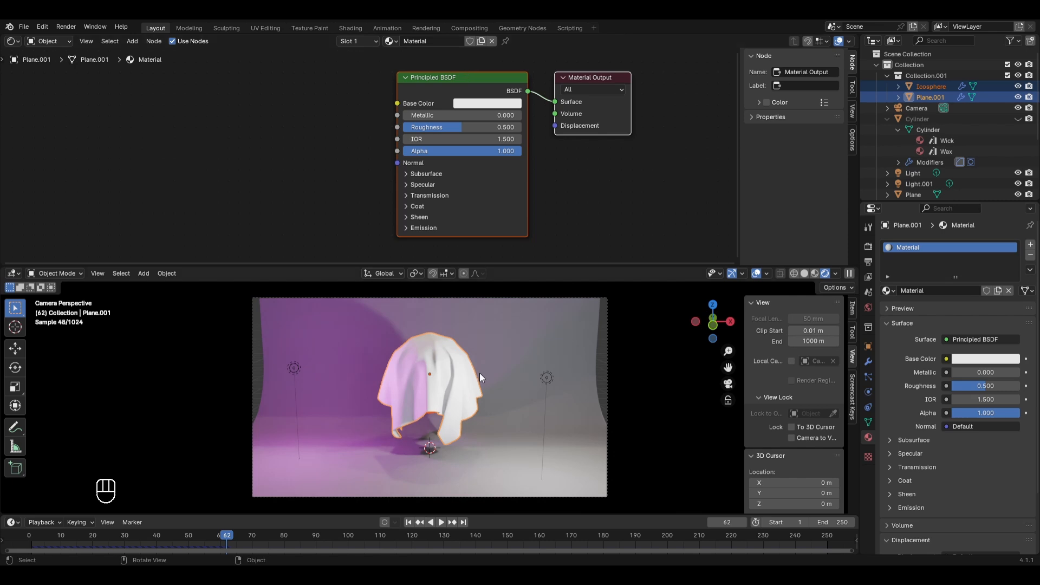
# Select only the cloth plane and set its material's Base Color to a saturated red.
pyautogui.click(443, 350)
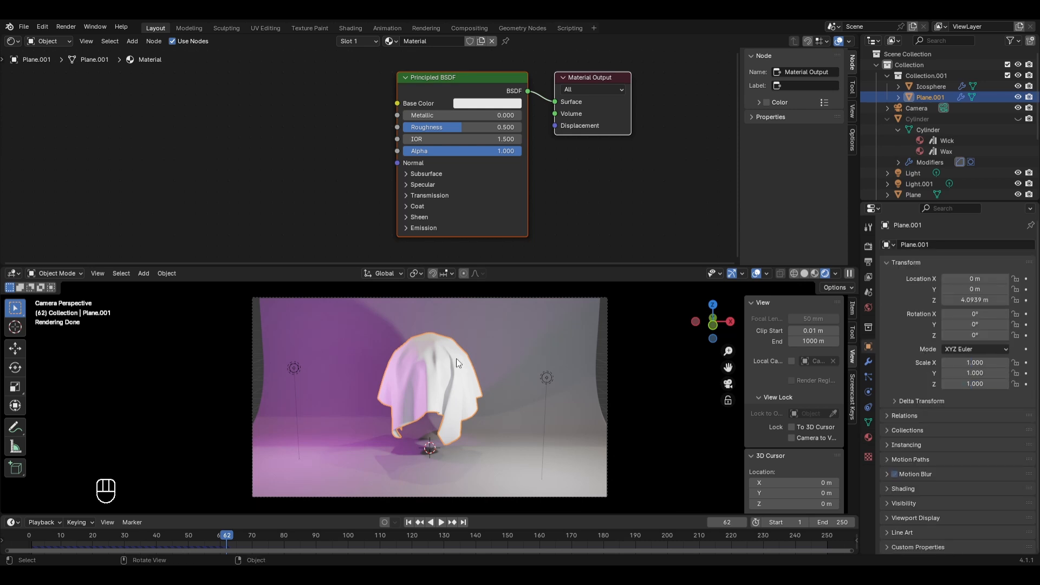
pyautogui.click(487, 109)
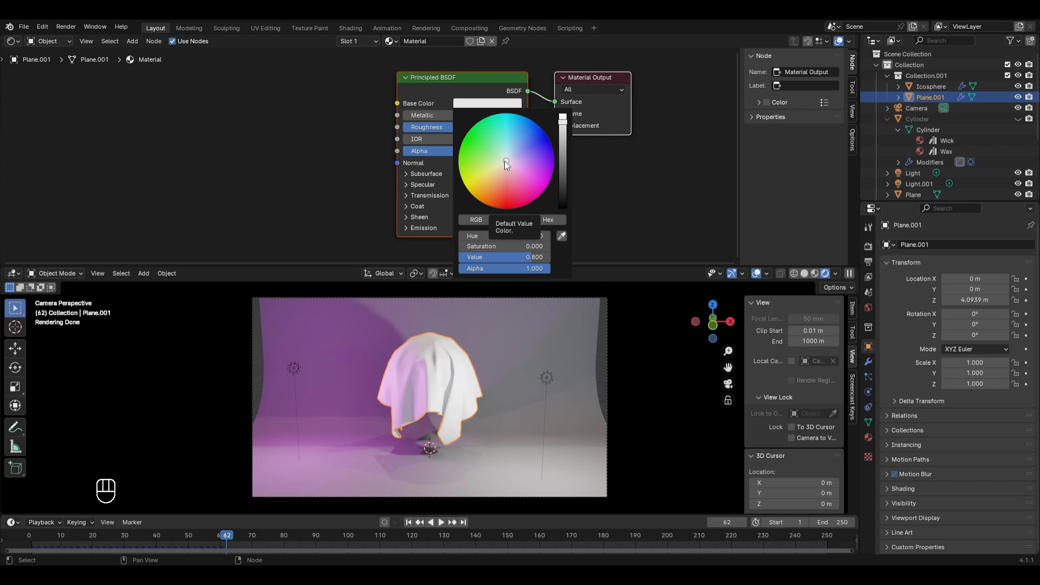
pyautogui.moveTo(506, 161); pyautogui.dragTo(512, 203)
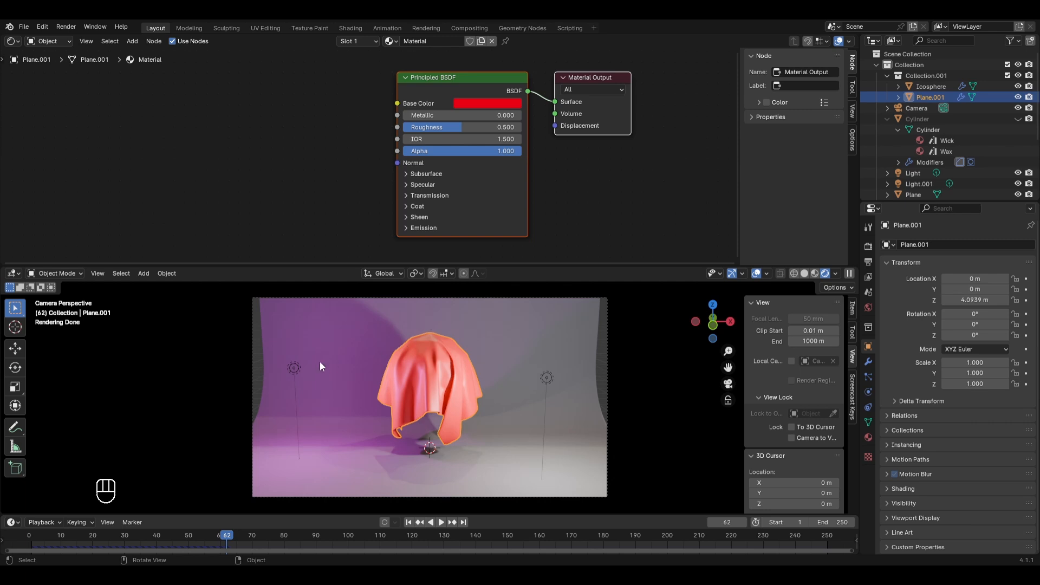
# Set the power of the magenta point light, Light.001, to 200 W.
pyautogui.click(293, 368)
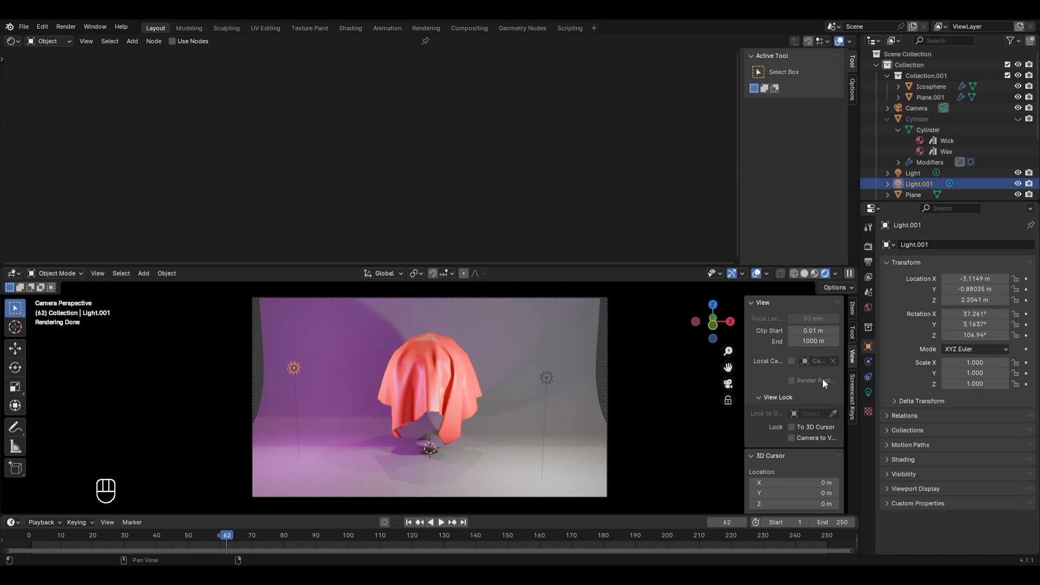
pyautogui.click(868, 391)
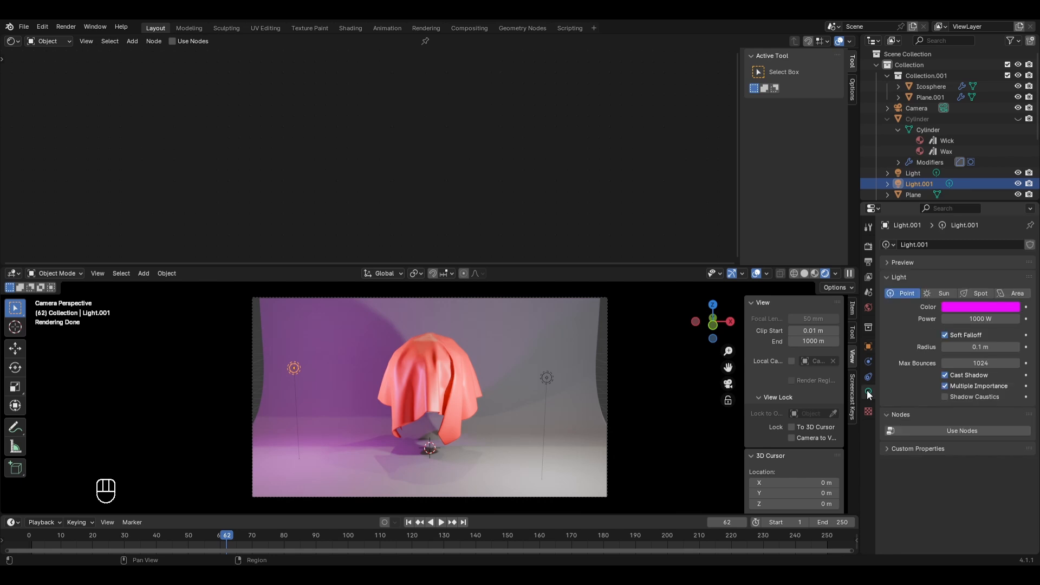
pyautogui.click(980, 319)
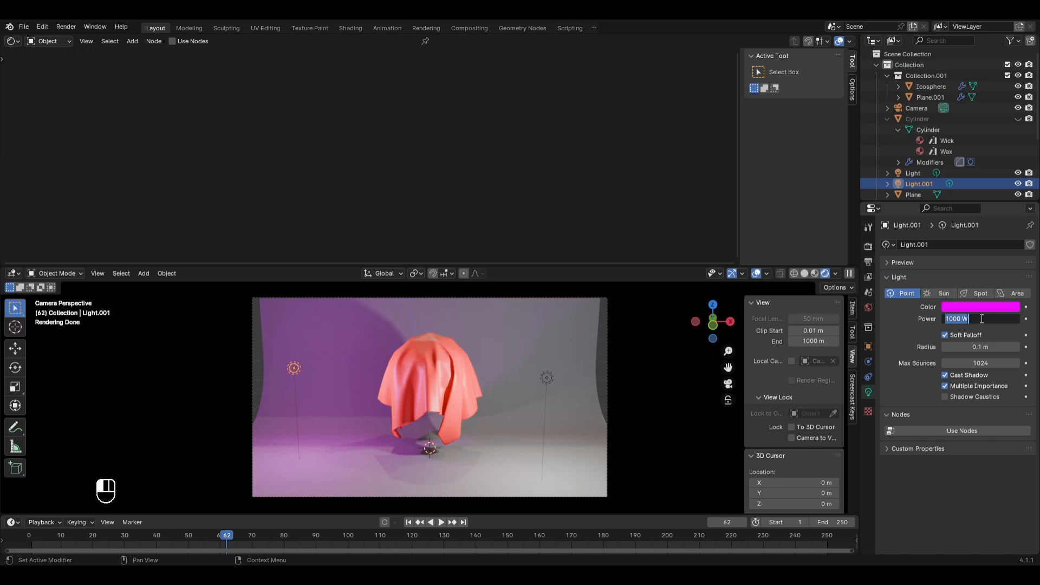
pyautogui.write('200')
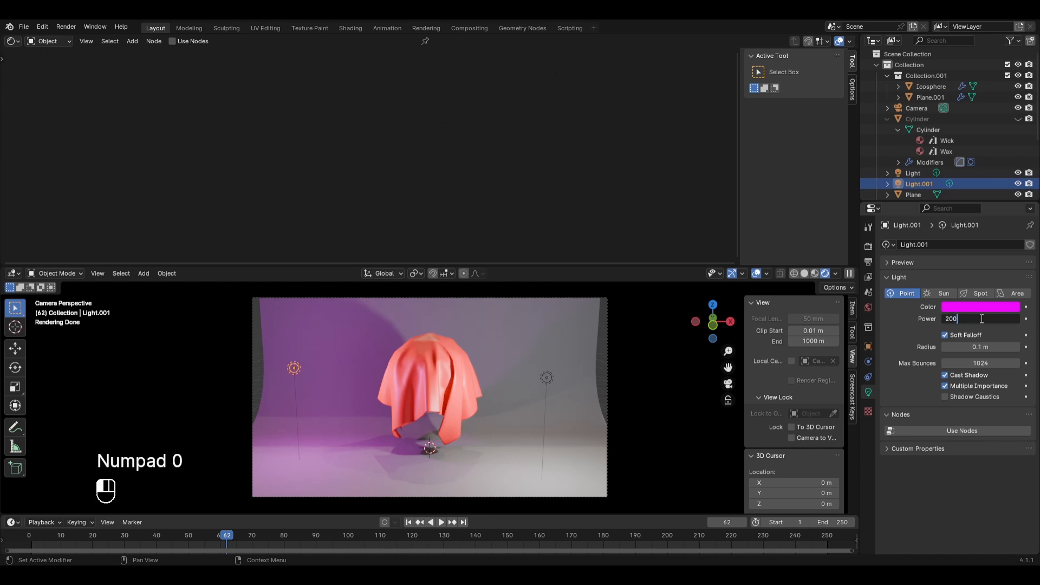
pyautogui.press('Return')
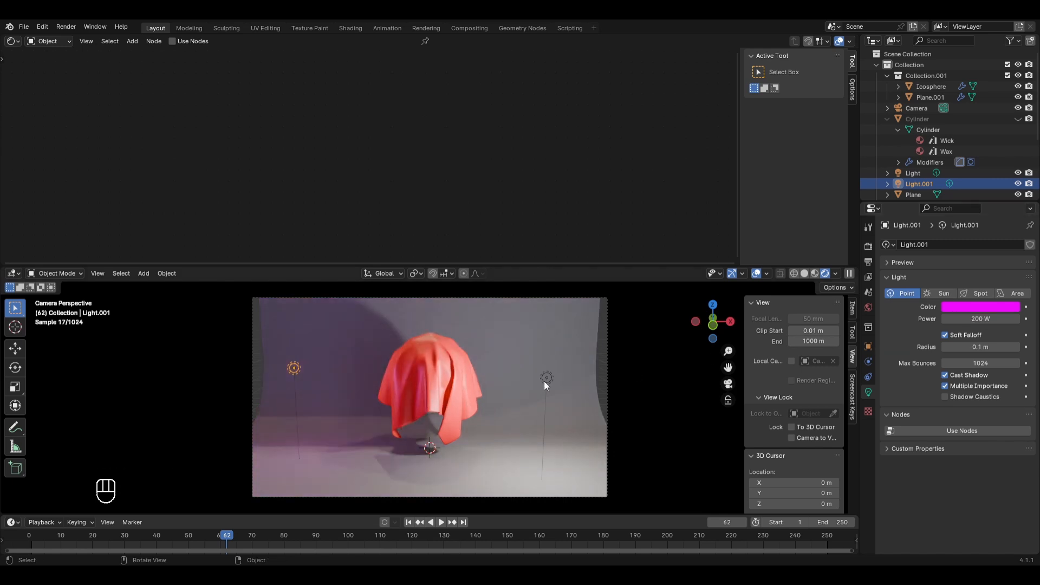
# Set the power of the white point light, Light, to 200 W.
pyautogui.click(547, 378)
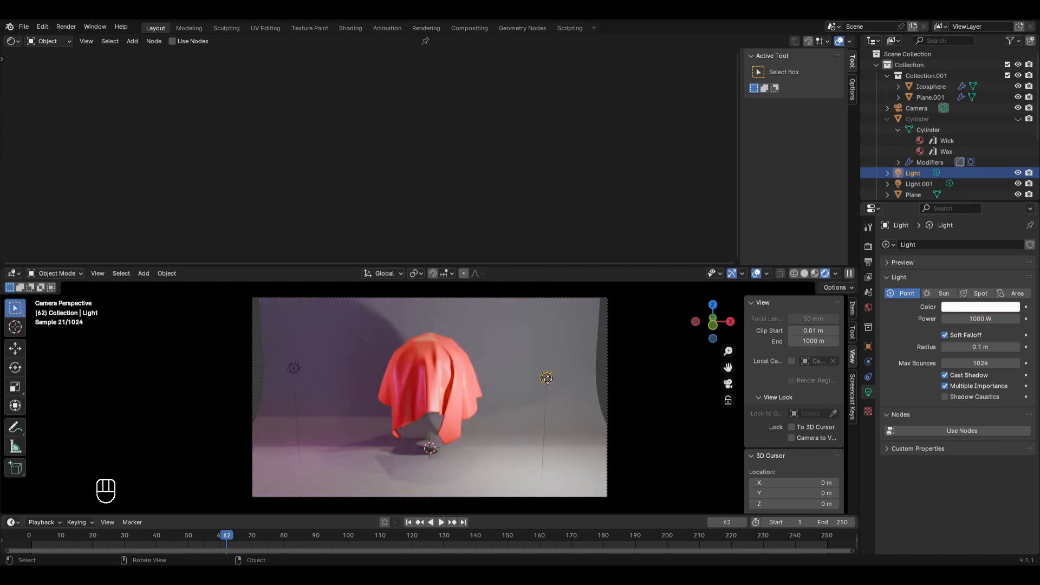
pyautogui.doubleClick(980, 312)
pyautogui.write('200')
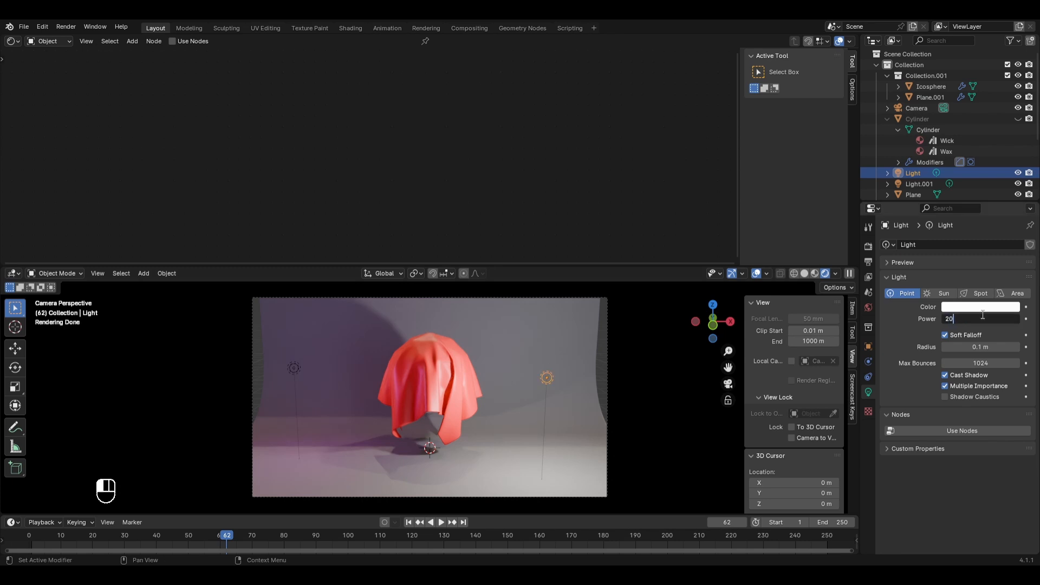
pyautogui.press('Return')
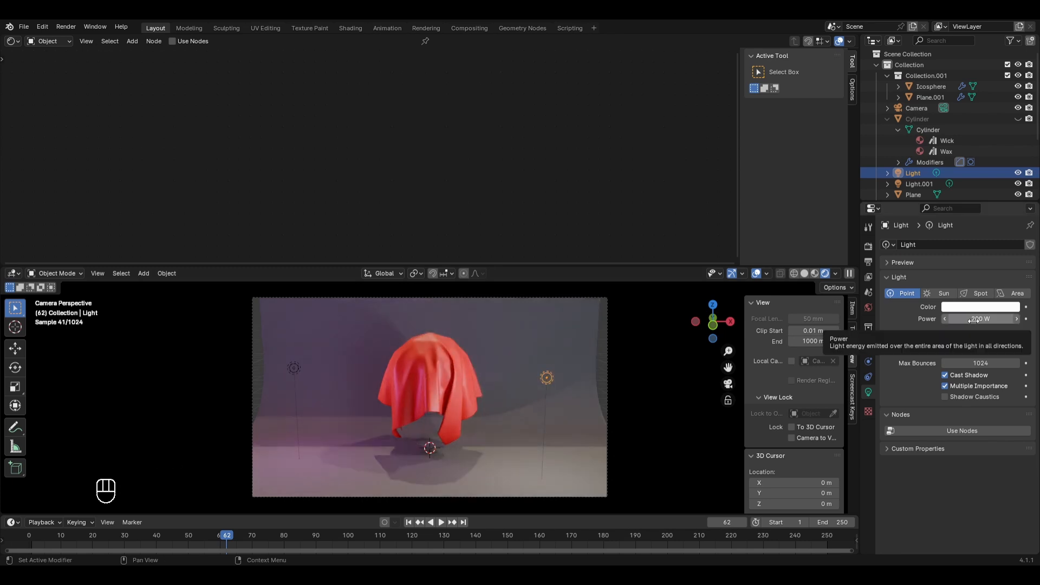
# Select the cloth plane again and try a material Roughness of 1 before settling on 0.95.
pyautogui.click(450, 374)
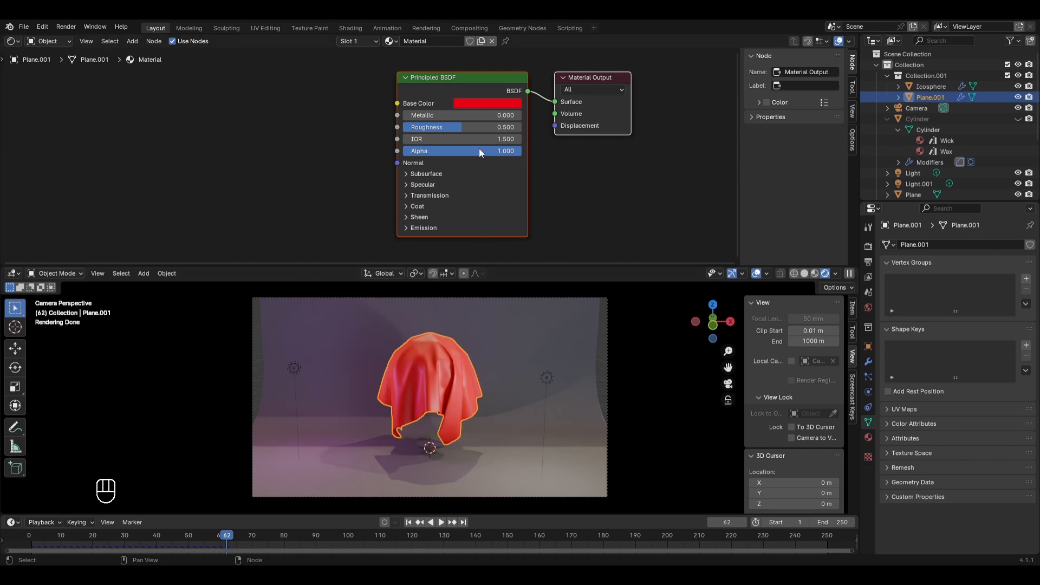
pyautogui.click(473, 129)
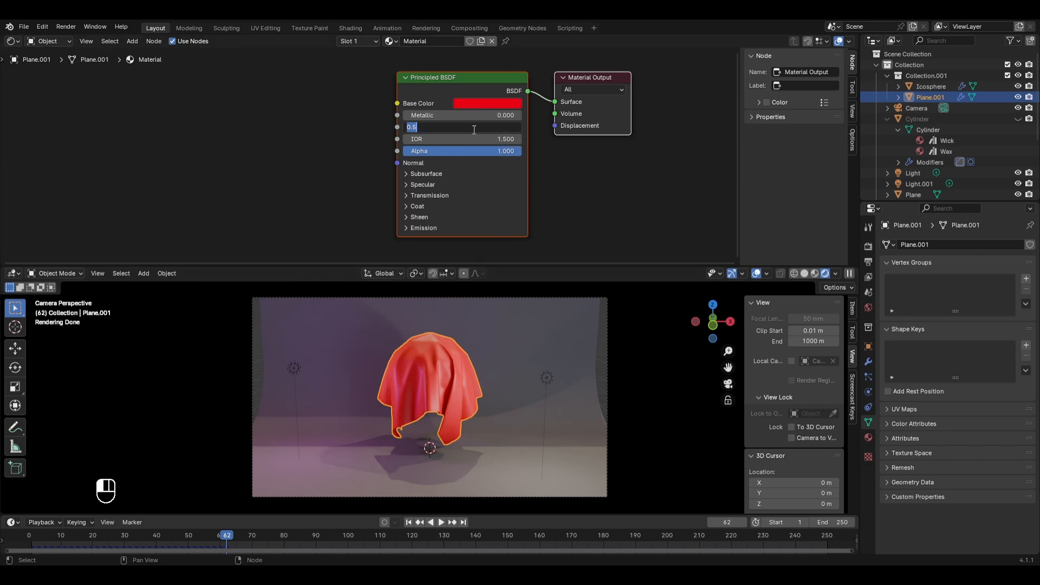
pyautogui.write('1')
pyautogui.press('Return')
pyautogui.click(474, 128)
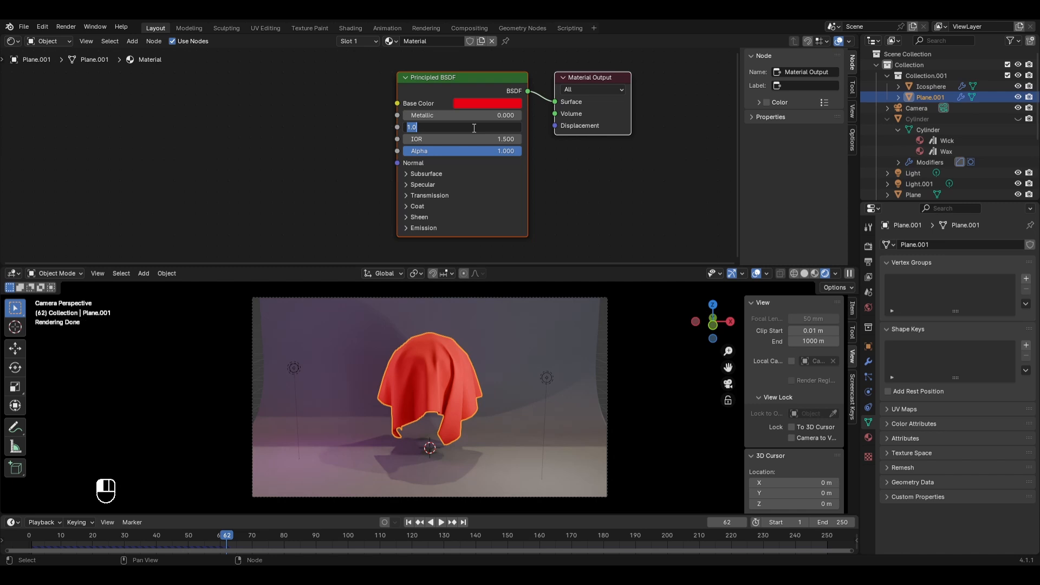
pyautogui.write('.95')
pyautogui.press('Return')
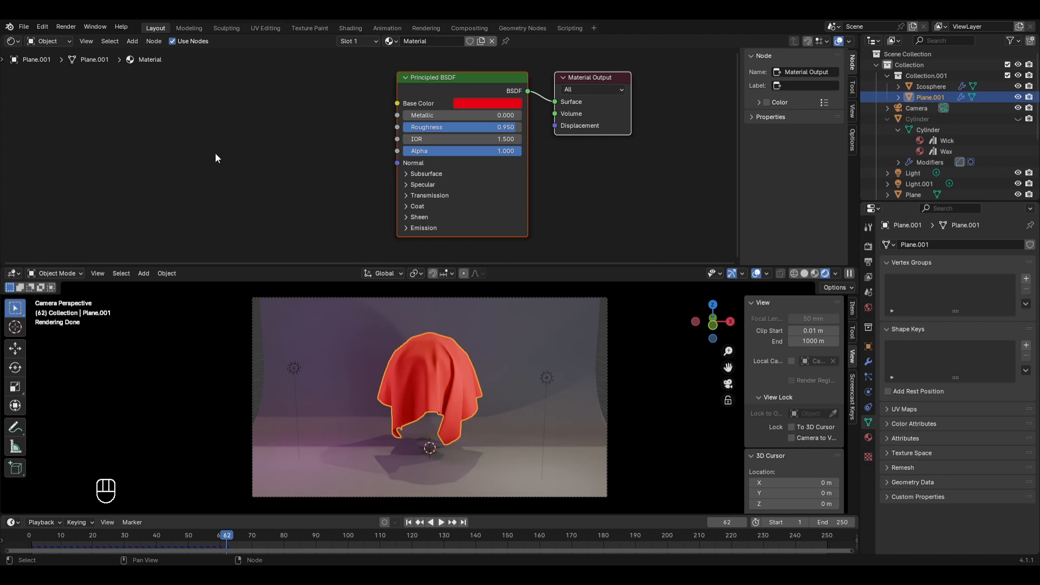
# Add a Magic Texture node to the cloth material, placing it well before the Principled BSDF.
pyautogui.hotkey('shift', 'a')
pyautogui.hotkey('shift', 'a')
pyautogui.moveTo(165, 193)
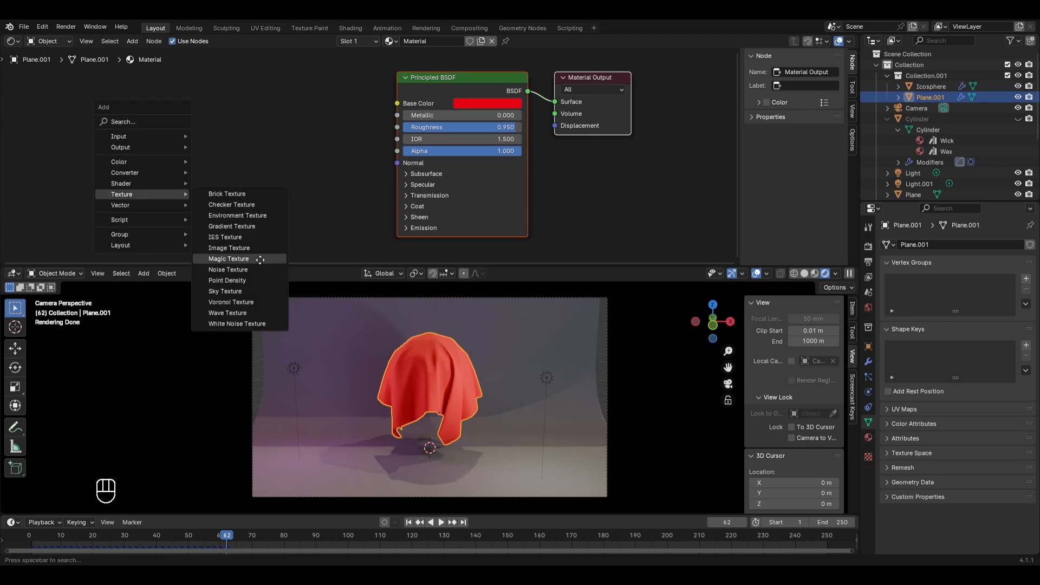
pyautogui.click(229, 258)
pyautogui.click(180, 116)
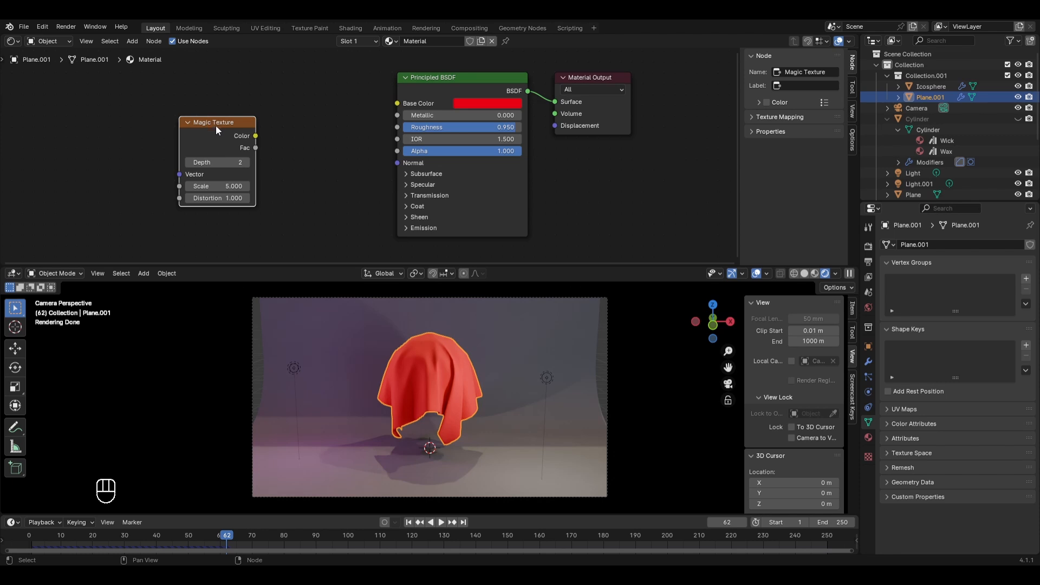
# Add a Bump node between the Magic Texture and the Principled BSDF.
pyautogui.hotkey('shift', 'a')
pyautogui.hotkey('shift', 'a')
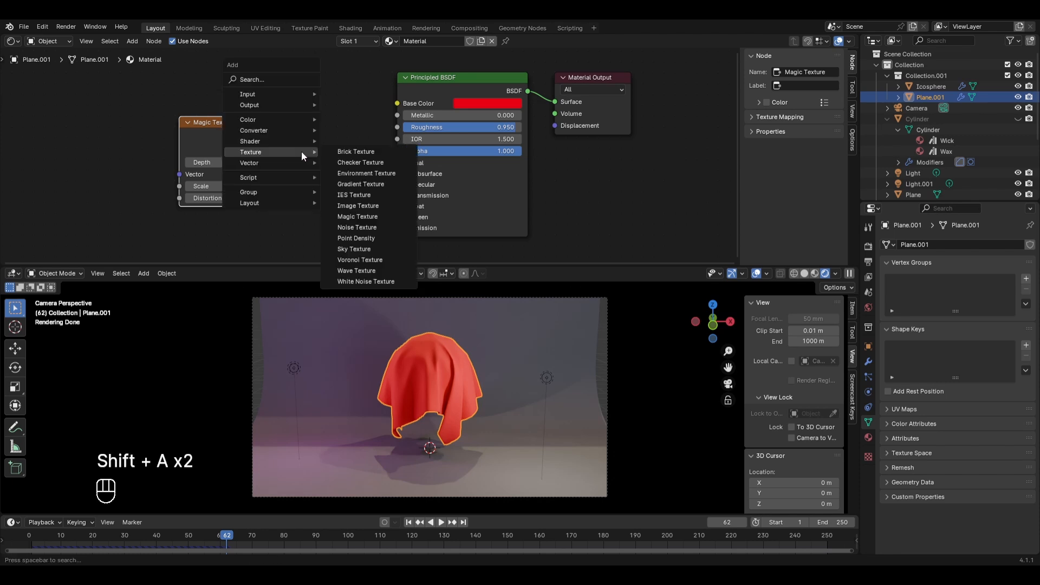
pyautogui.moveTo(288, 164)
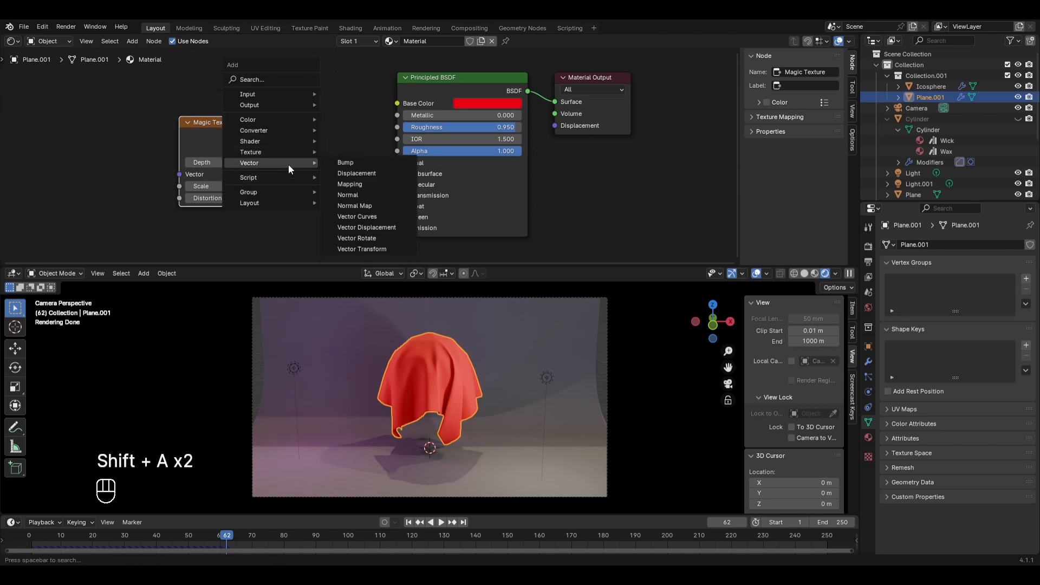
pyautogui.click(336, 162)
pyautogui.click(293, 135)
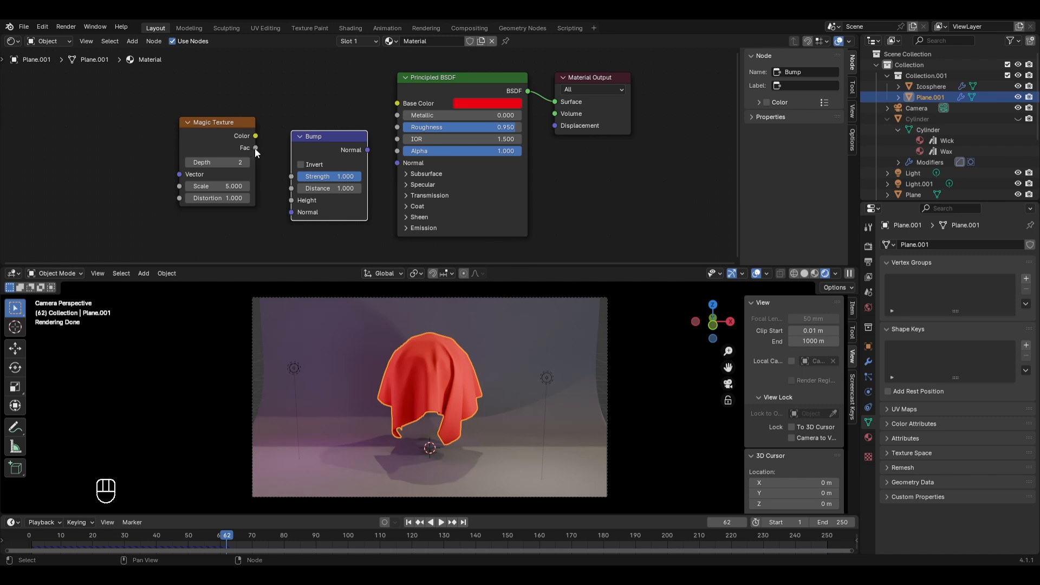
# Connect the Magic Texture's Fac to the Bump's Height, and the Bump's Normal output to the Principled BSDF's Normal.
pyautogui.moveTo(255, 148); pyautogui.dragTo(292, 200)
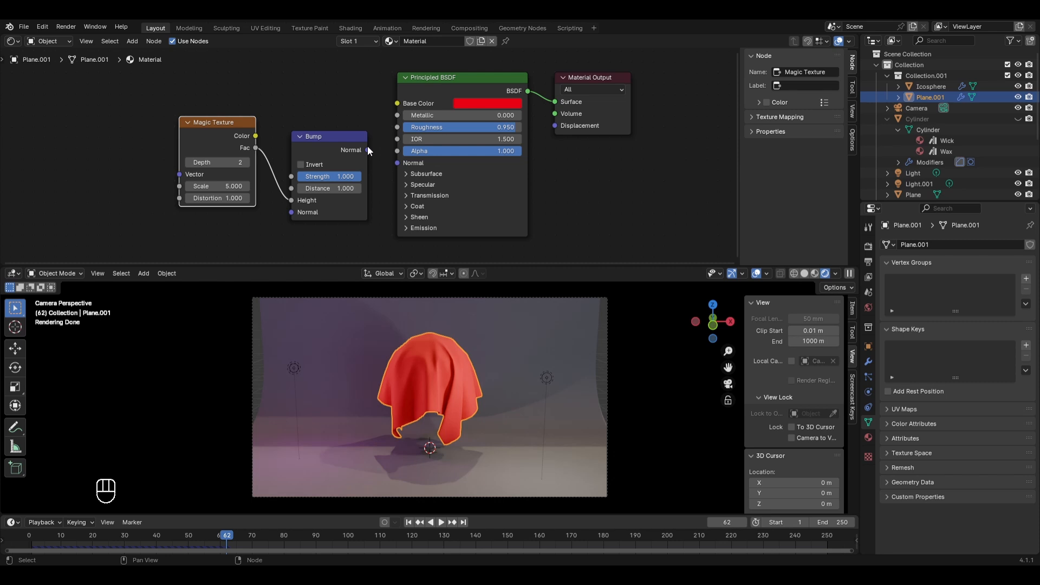
pyautogui.moveTo(368, 148); pyautogui.dragTo(389, 165)
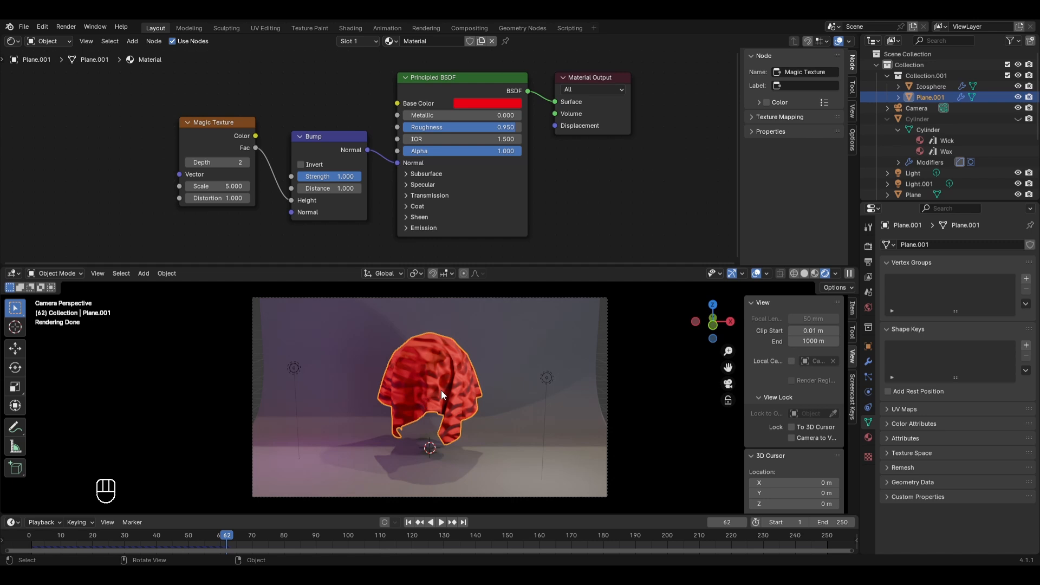
pyautogui.scroll(4, 436, 372)
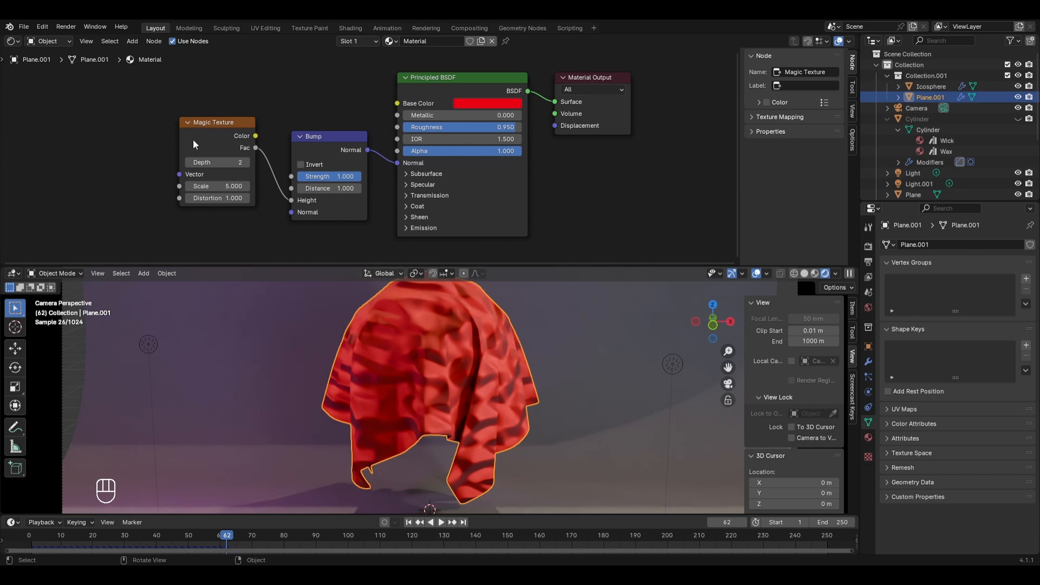
# Try a Magic Texture Scale of 50 before settling on 60, and set its Distortion to 1.1.
pyautogui.click(218, 185)
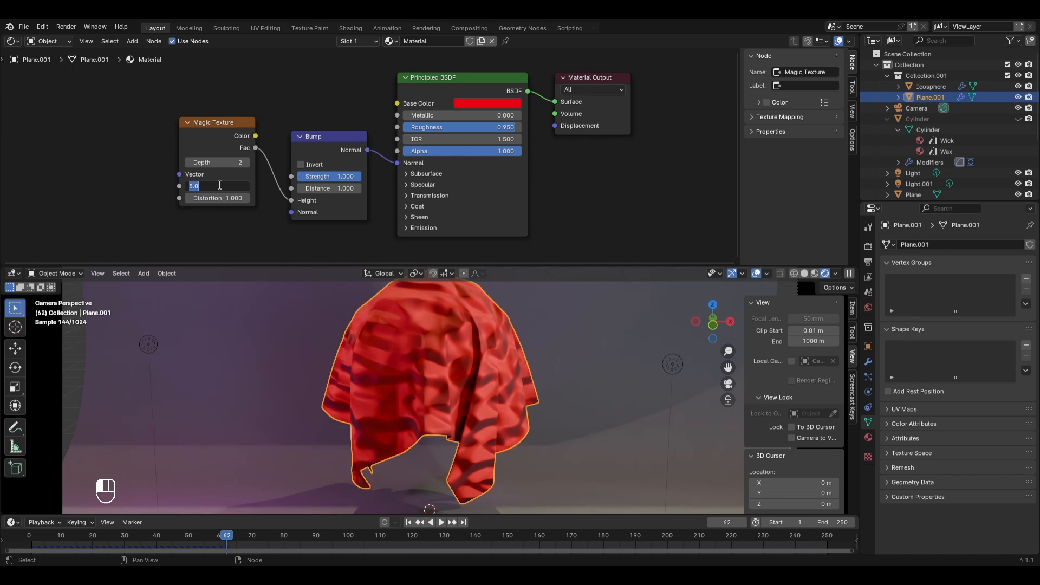
pyautogui.write('50')
pyautogui.press('Return')
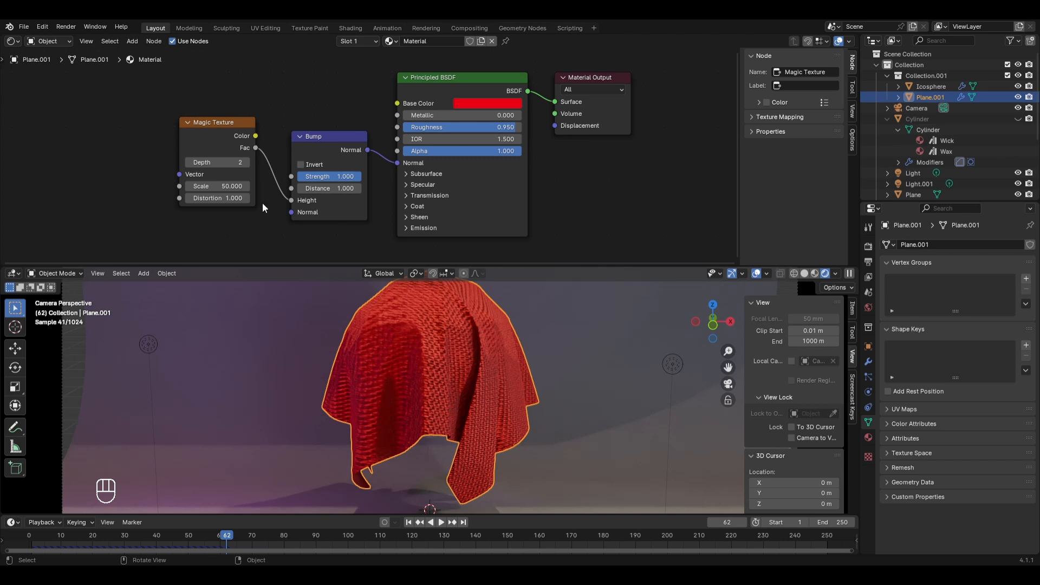
pyautogui.click(227, 186)
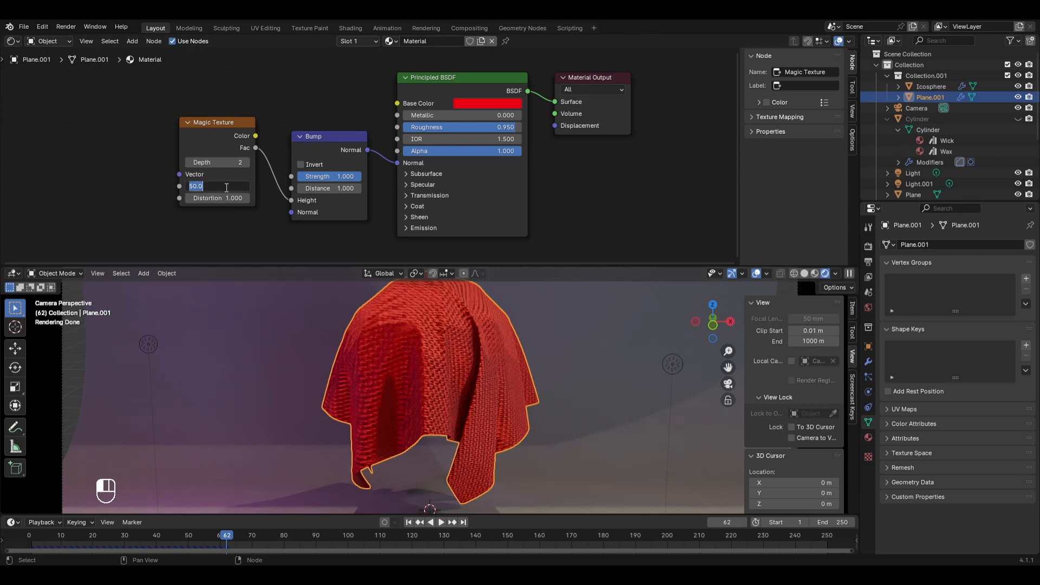
pyautogui.write('60')
pyautogui.press('Return')
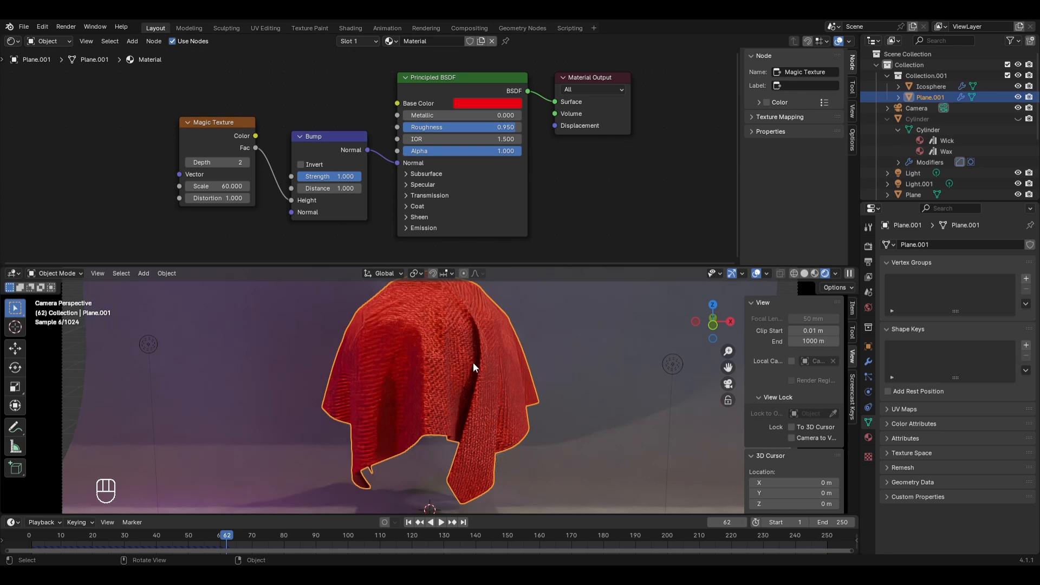
pyautogui.scroll(5, 473, 381)
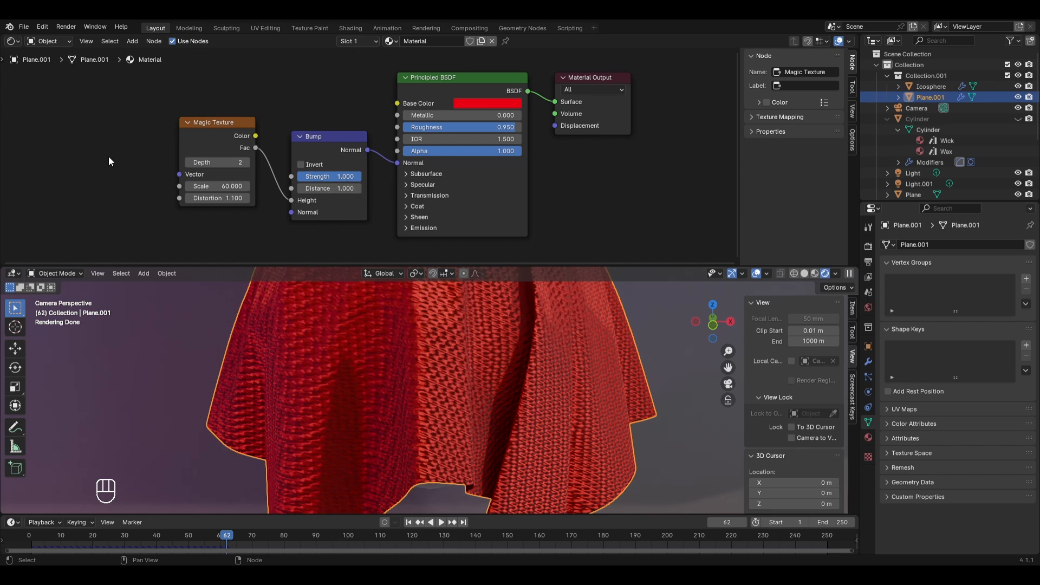
# Add a Noise Texture node beside the Magic Texture and connect its Fac output to the Bump's Height.
pyautogui.hotkey('shift', 'a')
pyautogui.moveTo(108, 156)
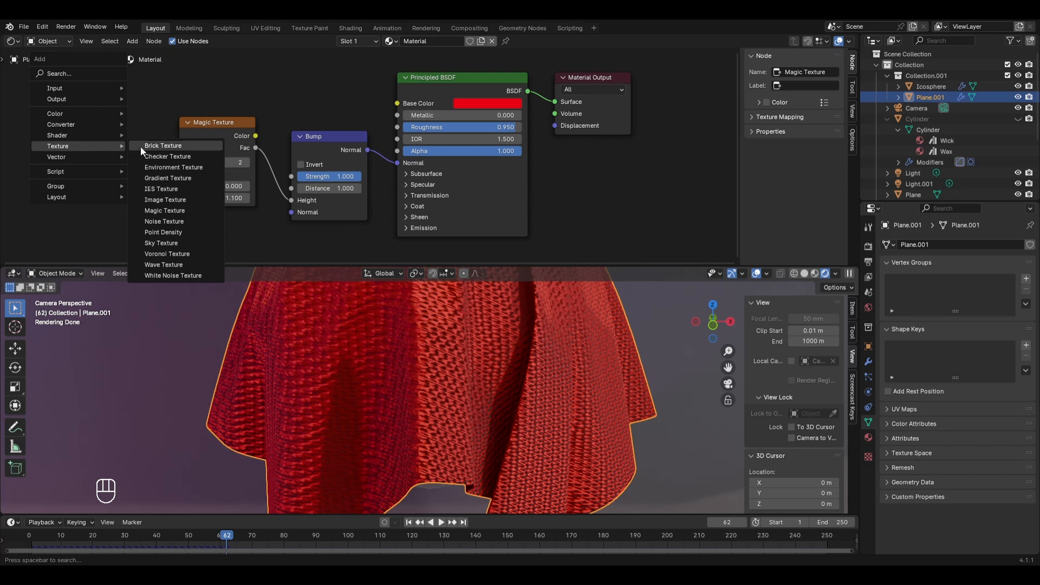
pyautogui.click(168, 219)
pyautogui.click(87, 141)
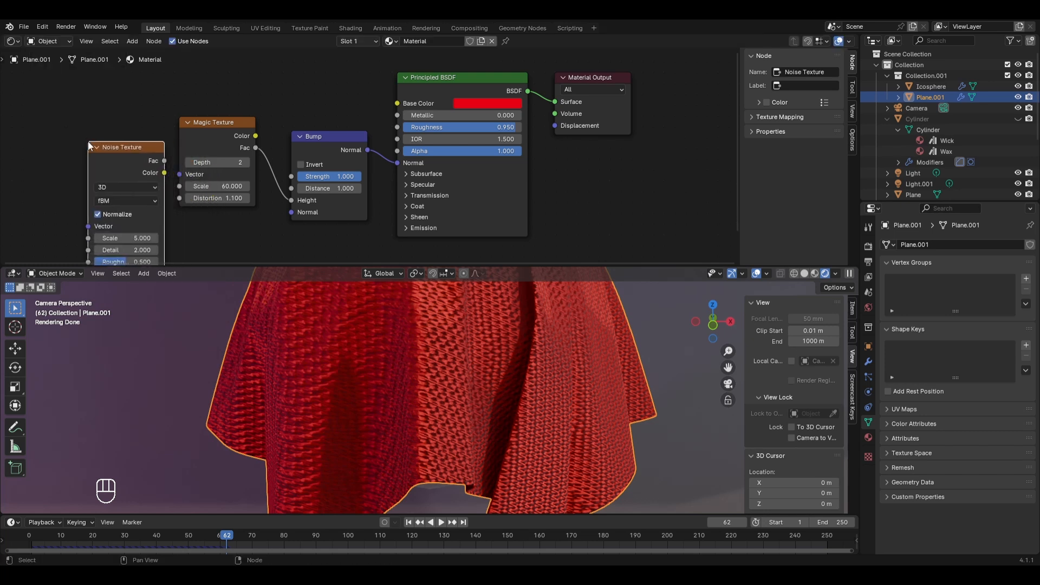
pyautogui.moveTo(164, 159); pyautogui.dragTo(298, 196)
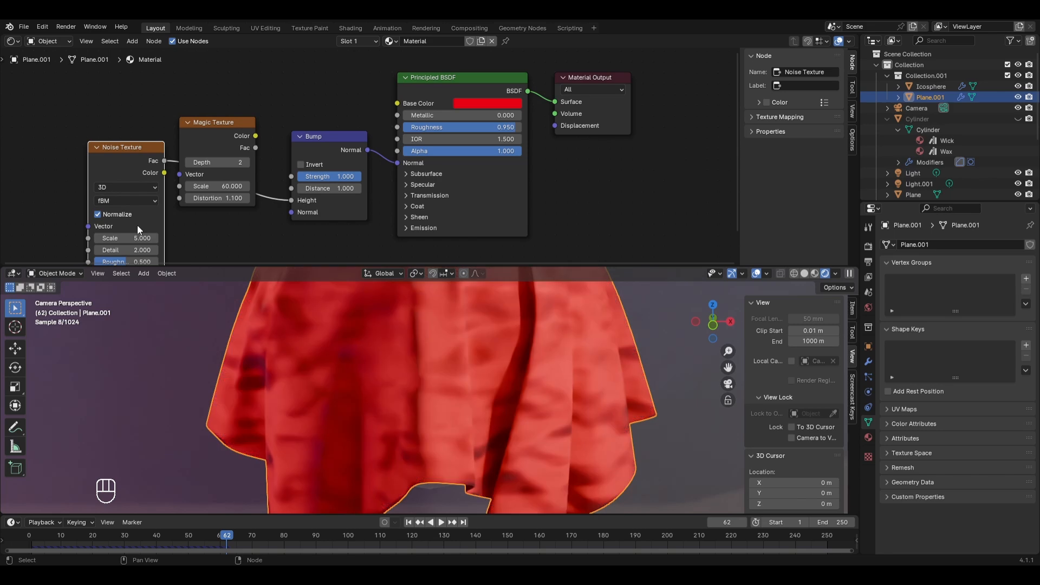
# Set the Noise Texture's Detail to 16 and its Scale to 300, trying a Scale of 50 first.
pyautogui.doubleClick(133, 239)
pyautogui.write('50')
pyautogui.press('Return')
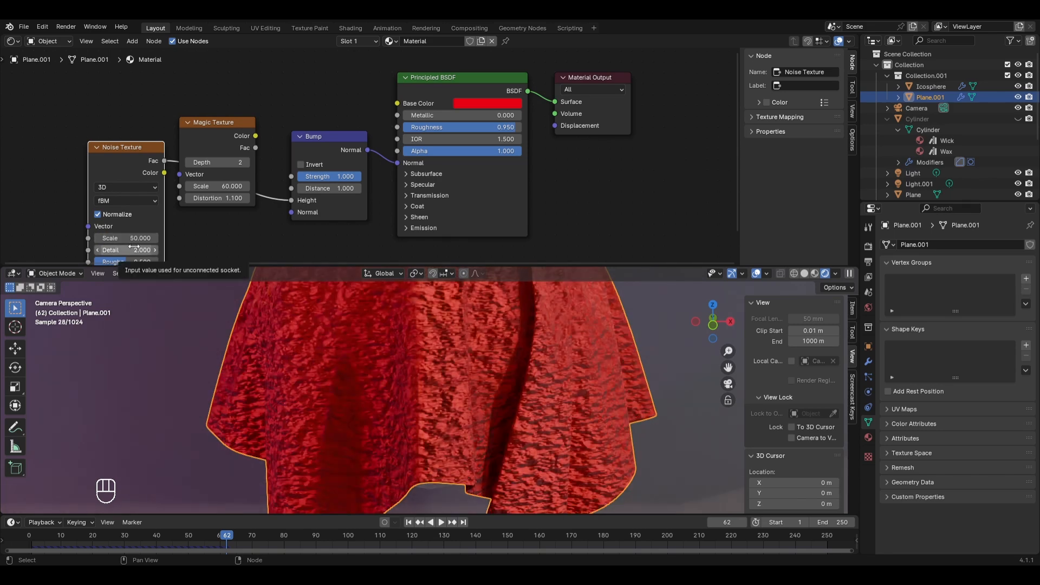
pyautogui.doubleClick(135, 249)
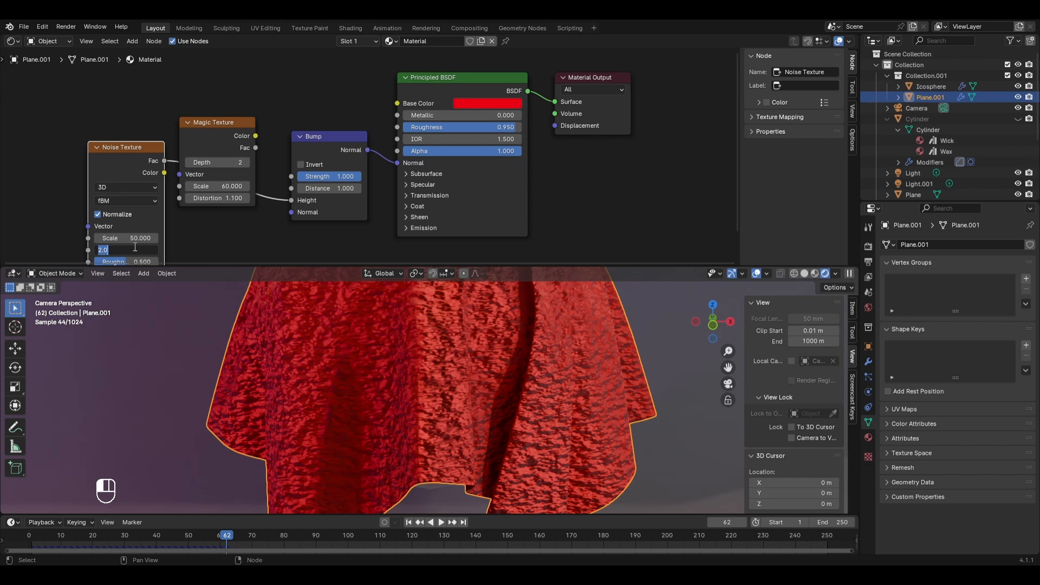
pyautogui.write('16')
pyautogui.press('Return')
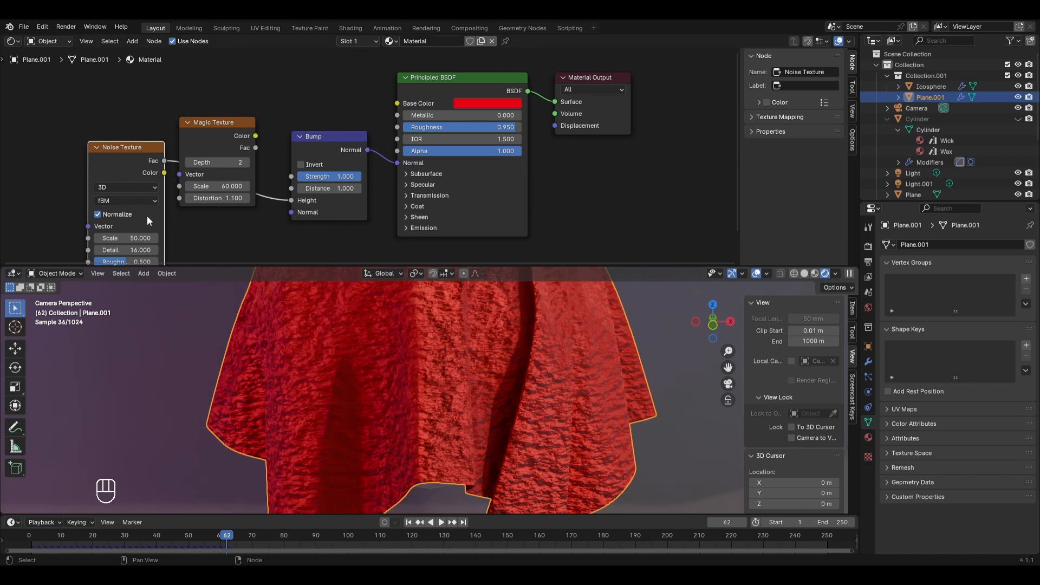
pyautogui.click(124, 238)
pyautogui.write('300')
pyautogui.click(231, 227)
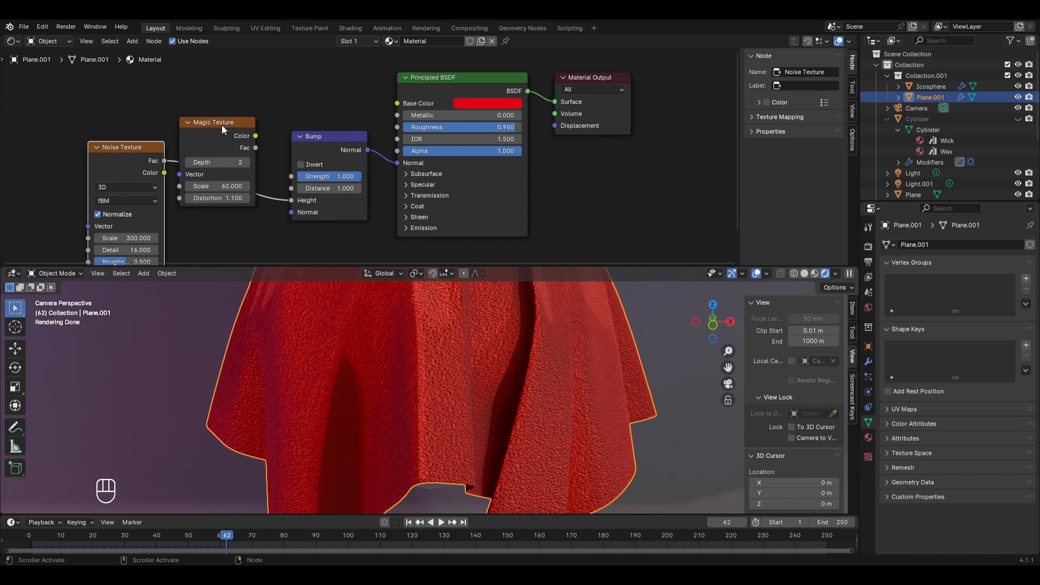
# Move the Magic Texture above the Noise Texture and add a Mix Color node between the textures and the Bump.
pyautogui.moveTo(222, 125); pyautogui.dragTo(139, 79)
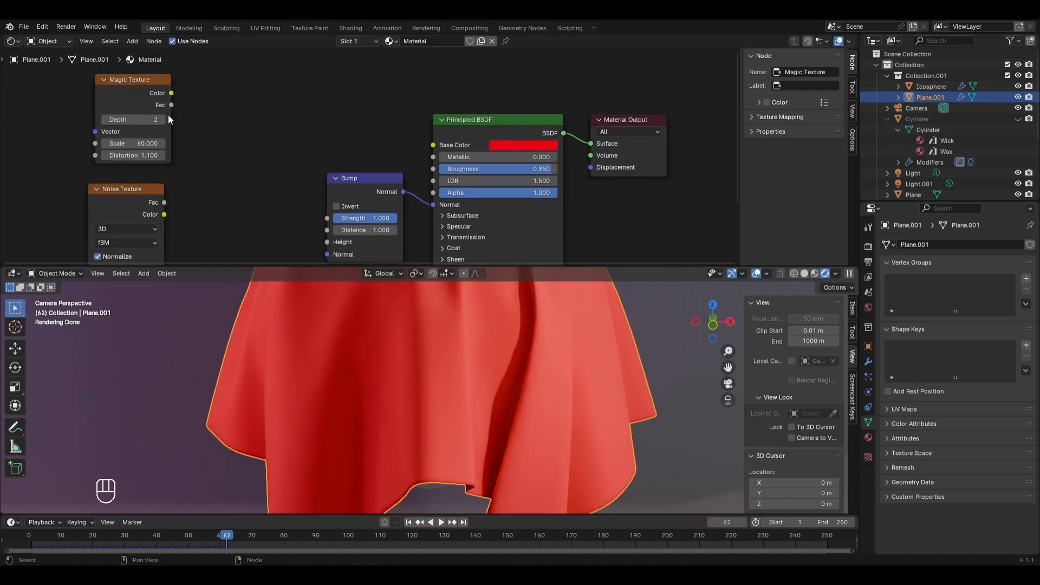
pyautogui.hotkey('shift', 'a')
pyautogui.moveTo(188, 106)
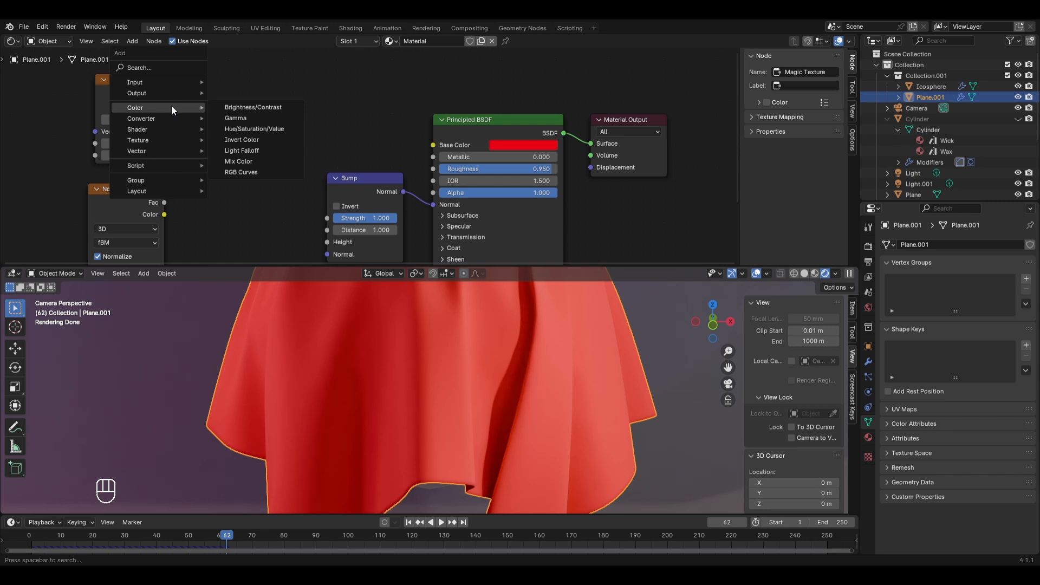
pyautogui.click(238, 161)
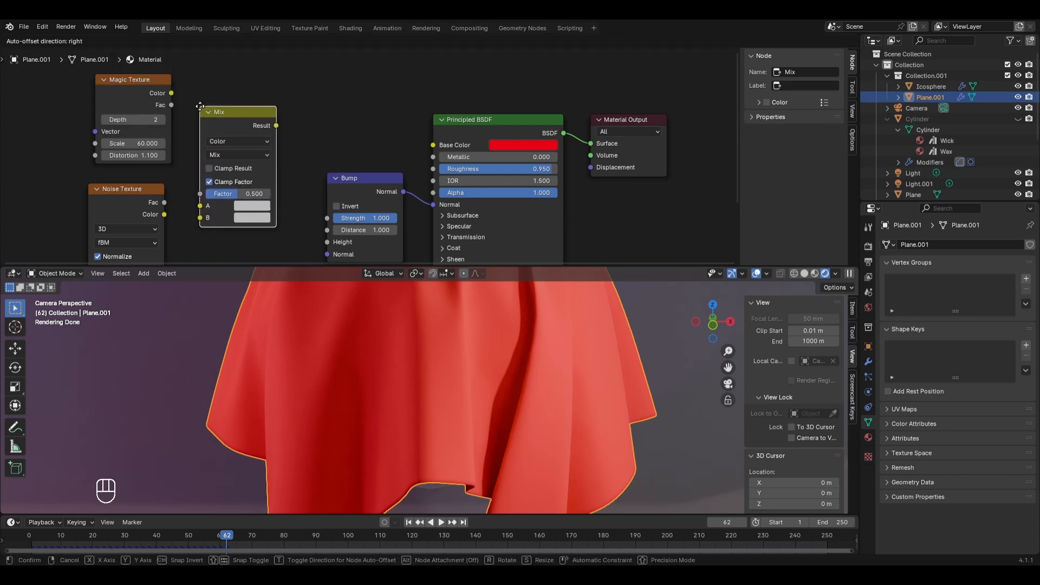
pyautogui.click(196, 112)
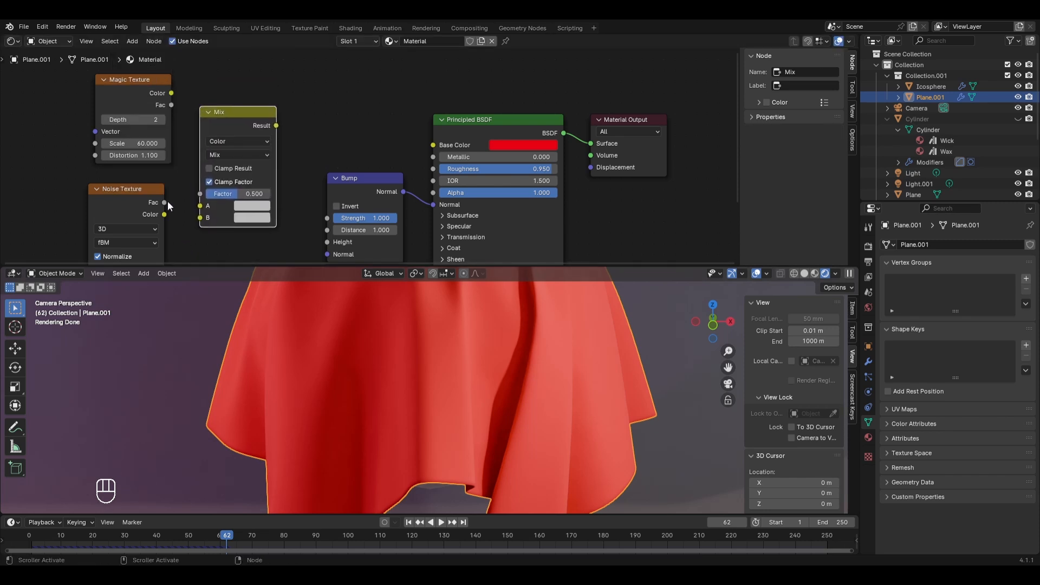
# Connect the Noise Texture's Fac to the Mix's B, the Magic Texture's Color to A, and the Mix Result to the Bump's Height.
pyautogui.moveTo(167, 201); pyautogui.dragTo(200, 217)
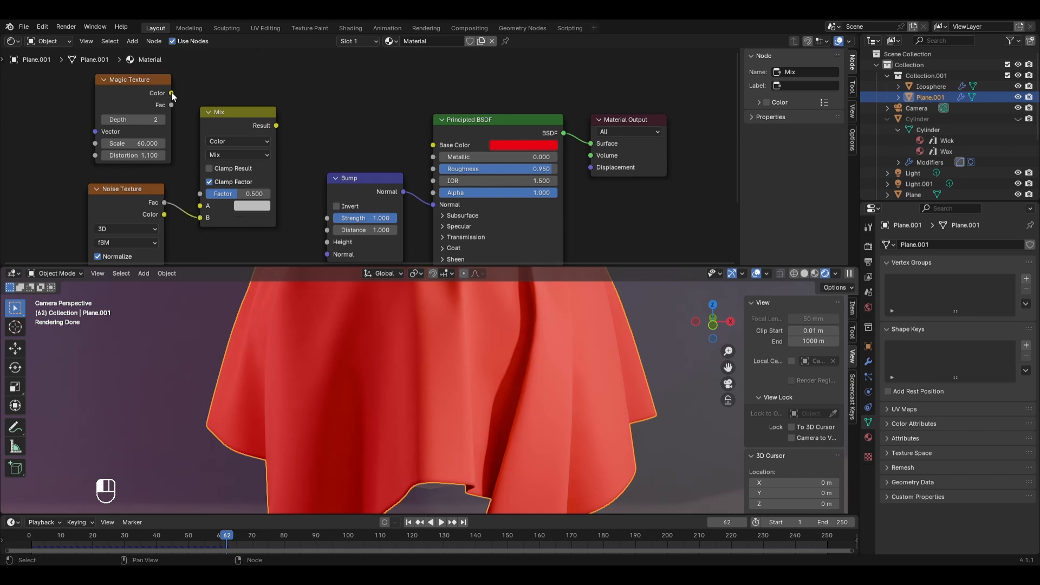
pyautogui.moveTo(171, 93); pyautogui.dragTo(200, 206)
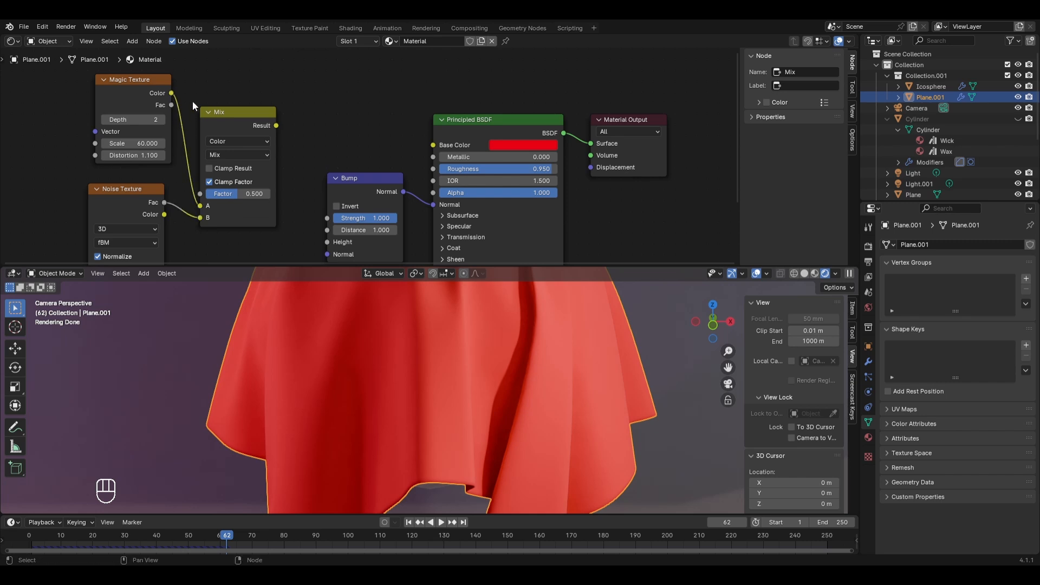
pyautogui.click(276, 127)
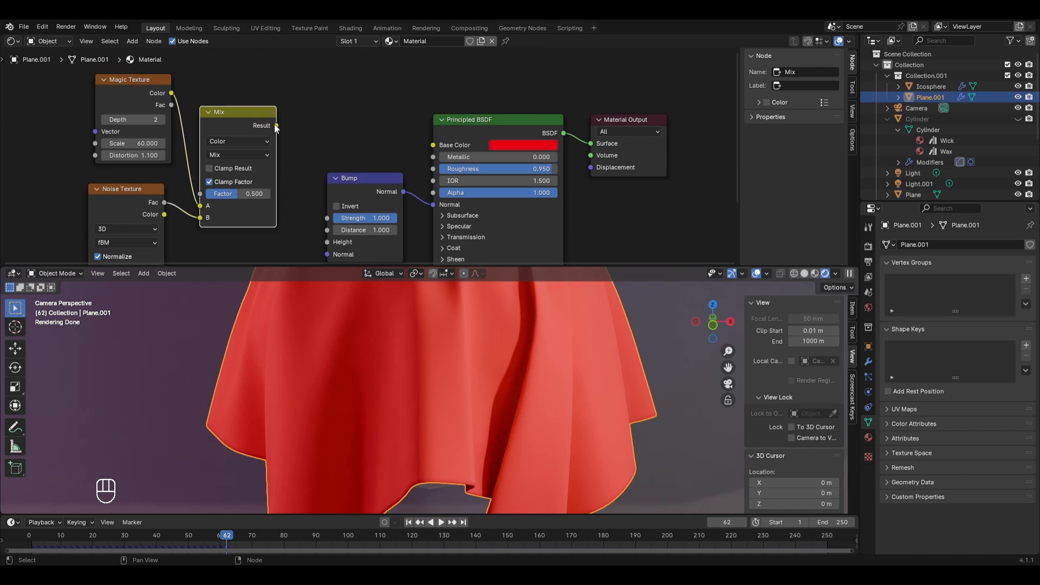
pyautogui.moveTo(276, 126); pyautogui.dragTo(287, 142)
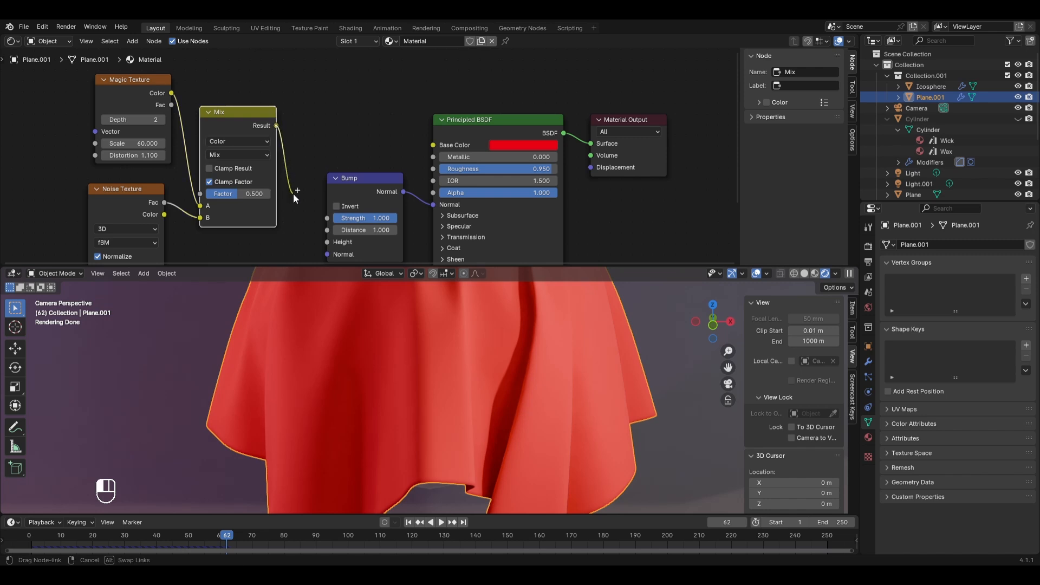
pyautogui.moveTo(293, 193); pyautogui.dragTo(328, 242)
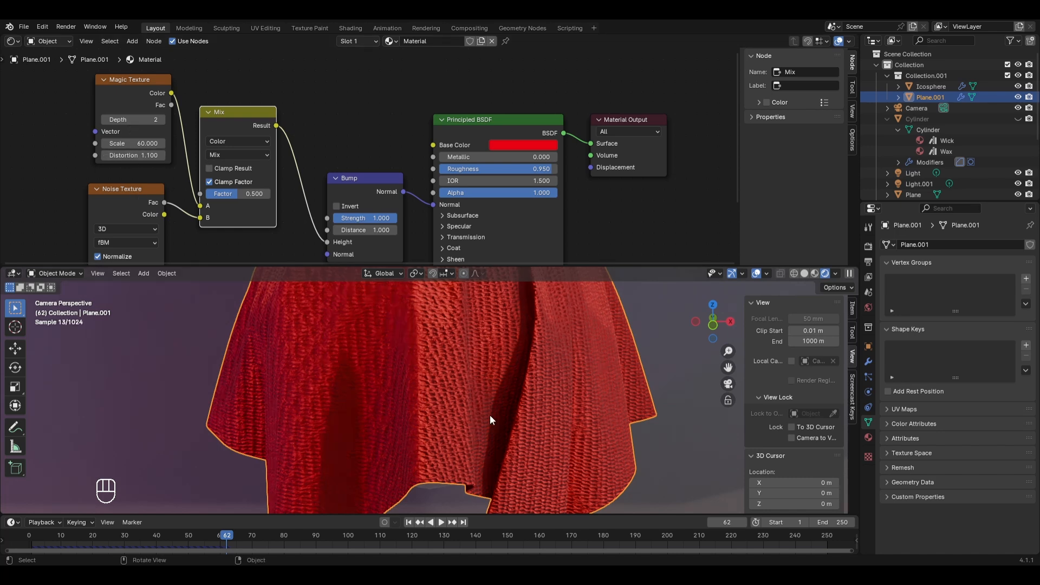
pyautogui.scroll(-3, 509, 385)
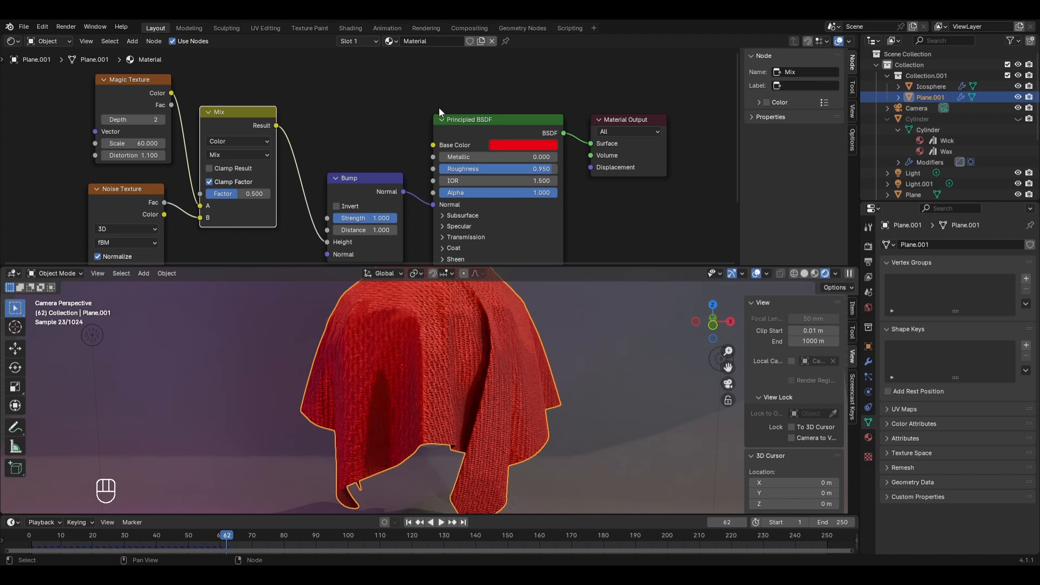
# Rename the cloth's material to Red Fabric.
pyautogui.click(427, 41)
pyautogui.write('Red Fabric')
pyautogui.press('Return')
# Mark the cloth's Red Fabric material as an asset and switch the Shader Editor area to the Asset Browser.
pyautogui.click(898, 97)
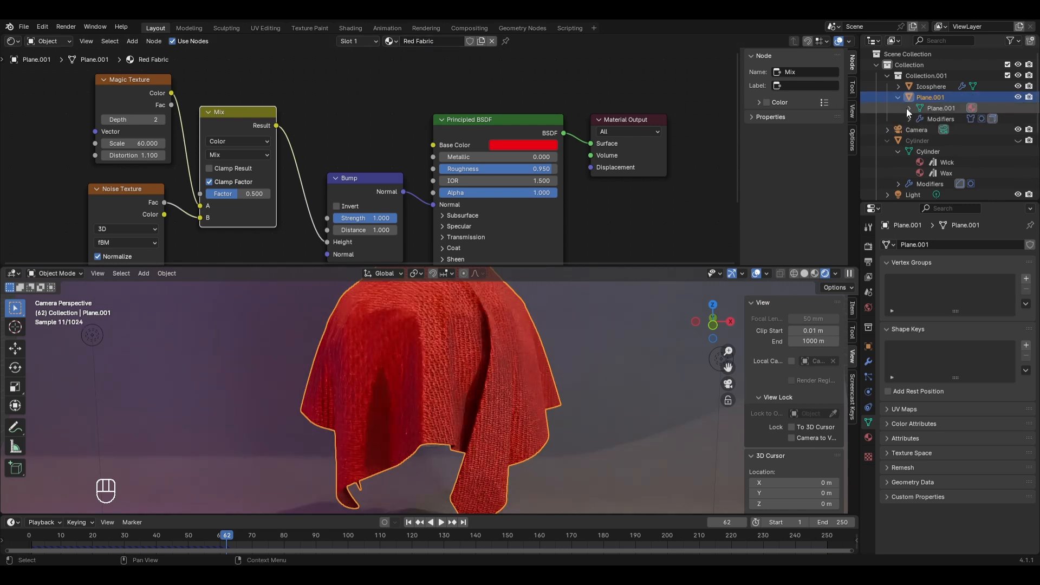
pyautogui.click(908, 109)
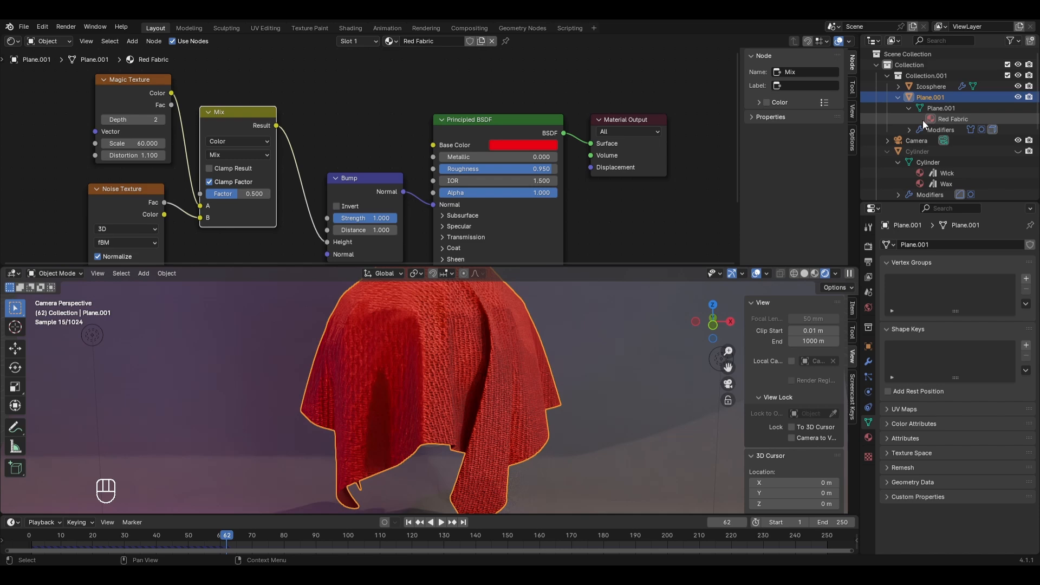
pyautogui.click(921, 119)
pyautogui.rightClick(934, 118)
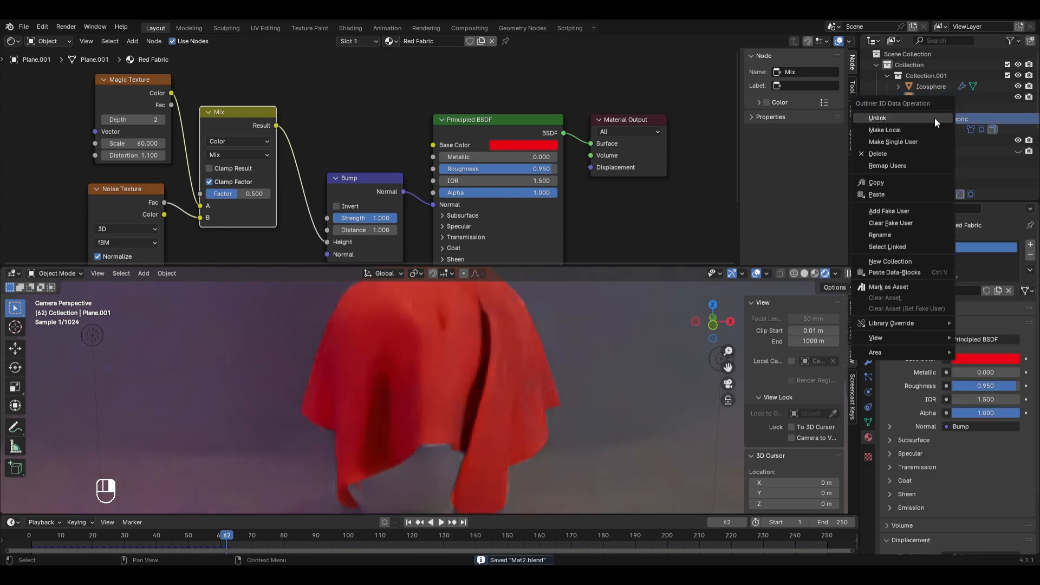
pyautogui.click(895, 285)
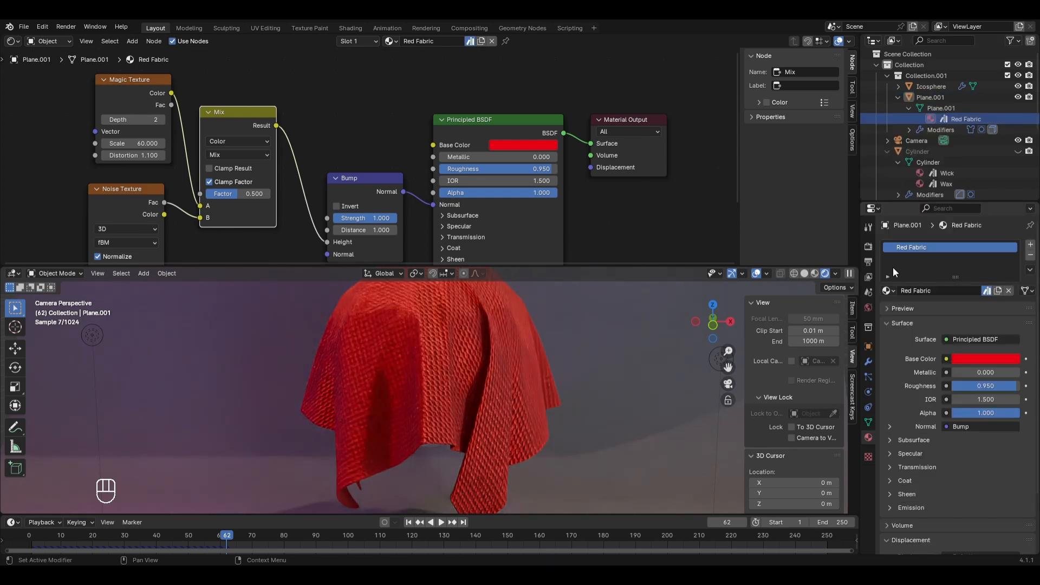
pyautogui.click(12, 42)
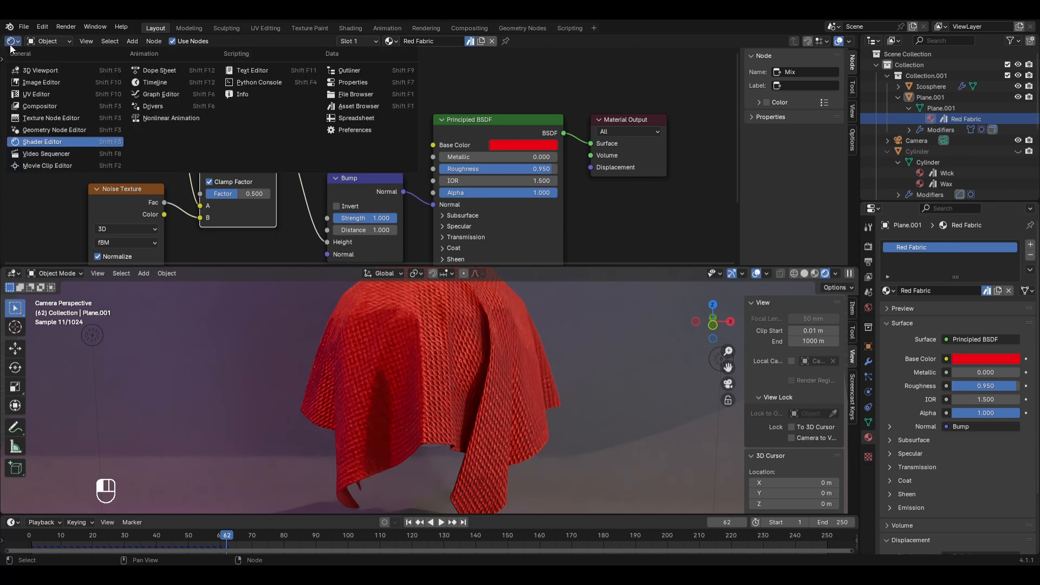
pyautogui.click(340, 107)
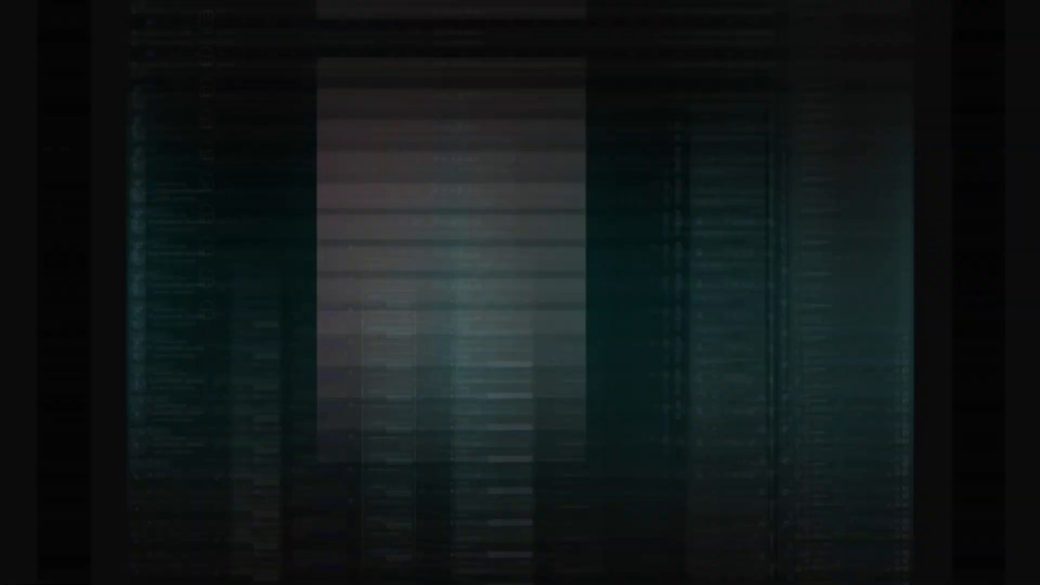
# Add a Toon BSDF node to Suzanne's material and connect it to the Material Output's Surface.
pyautogui.hotkey('shift', 'a')
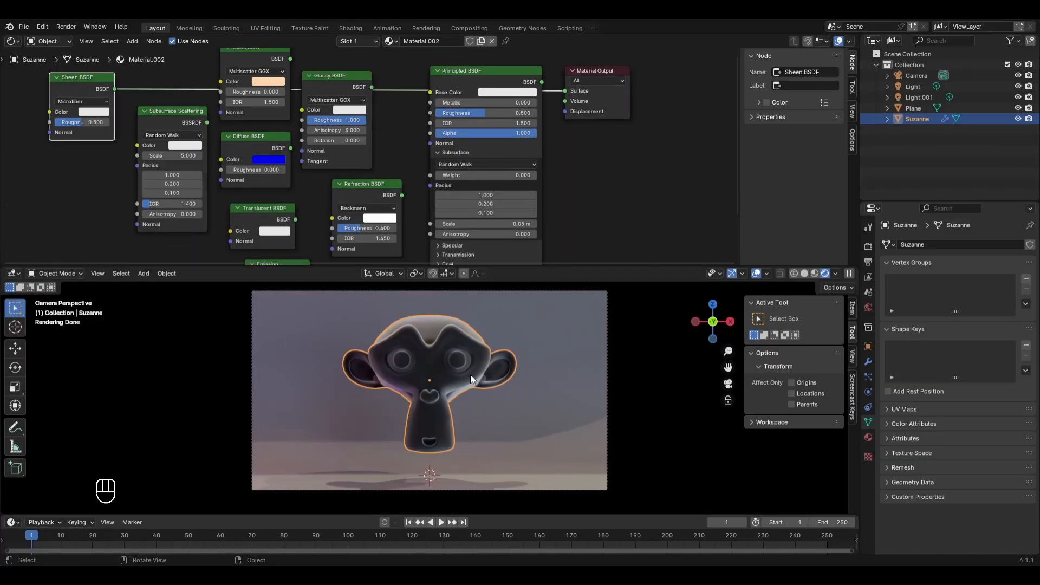
pyautogui.hotkey('shift', 'a')
pyautogui.click(137, 297)
pyautogui.click(55, 179)
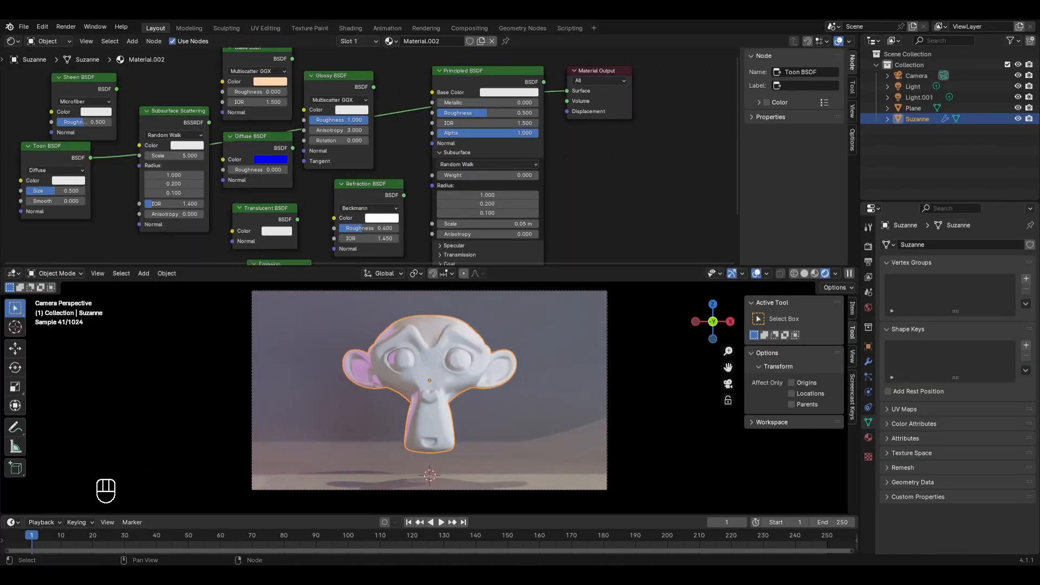